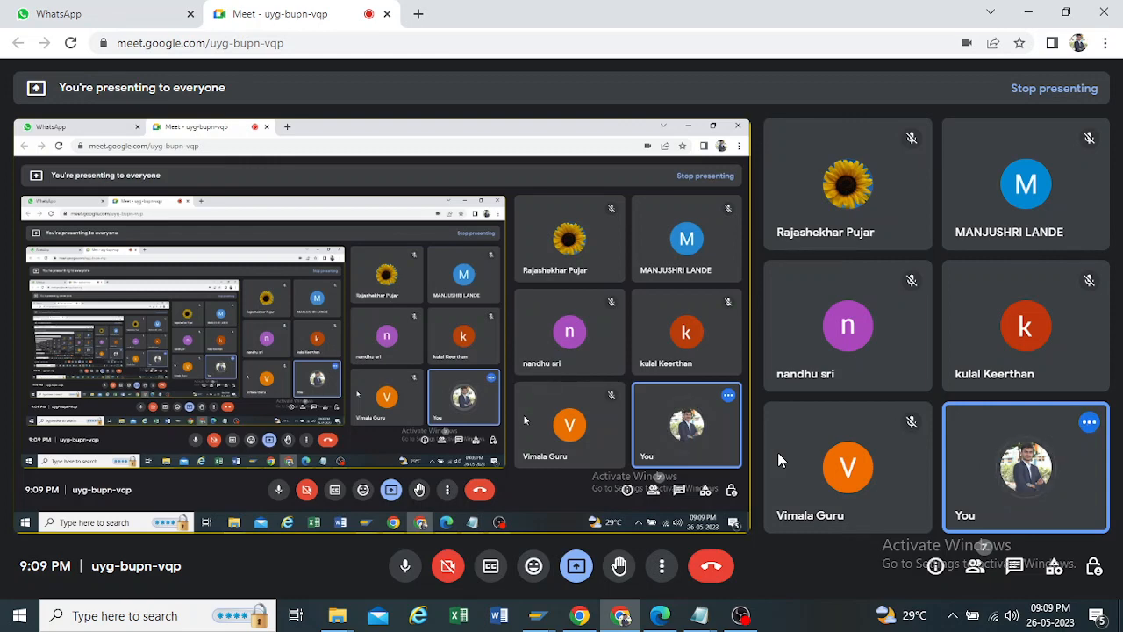
Step: Switch to the Physical Inventory PDF in Edge and read the four physical inventory types and their definitions on page 1
left_click(663, 618)
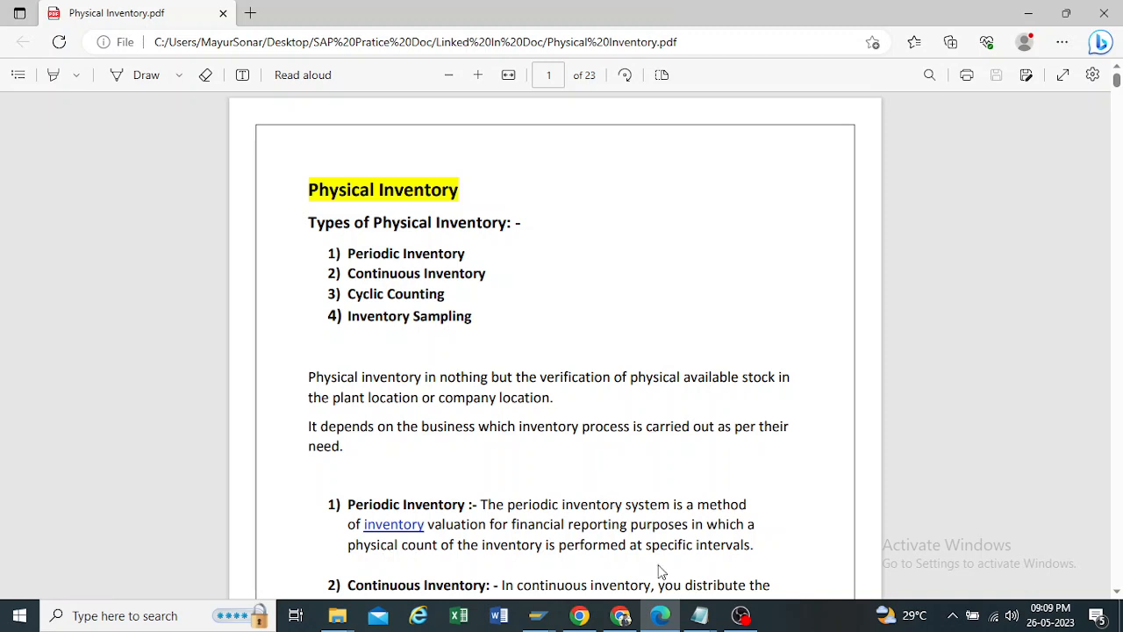
mouse_move(660, 614)
left_click_drag(475, 253, 355, 255)
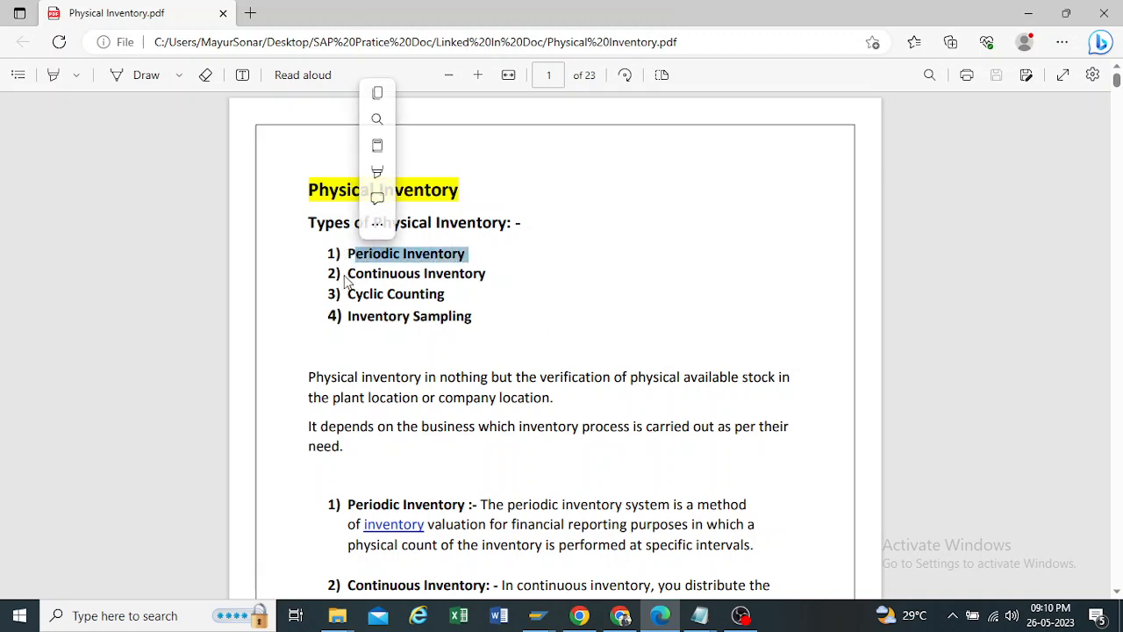
scroll(394, 293, "down", 2)
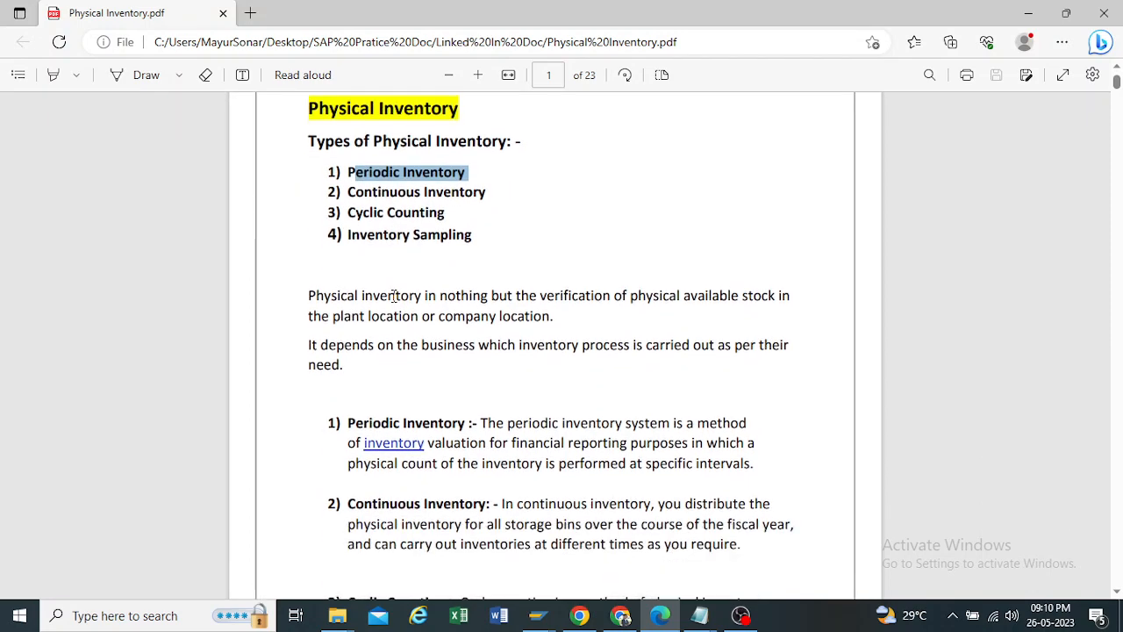
left_click(341, 235)
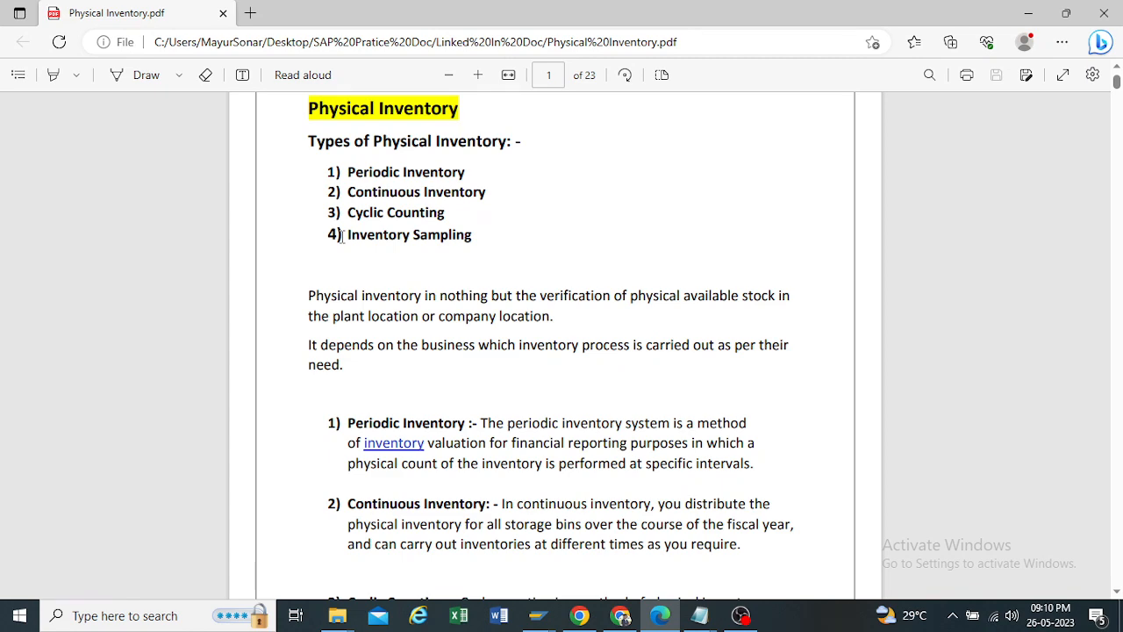
scroll(350, 306, "down", 2)
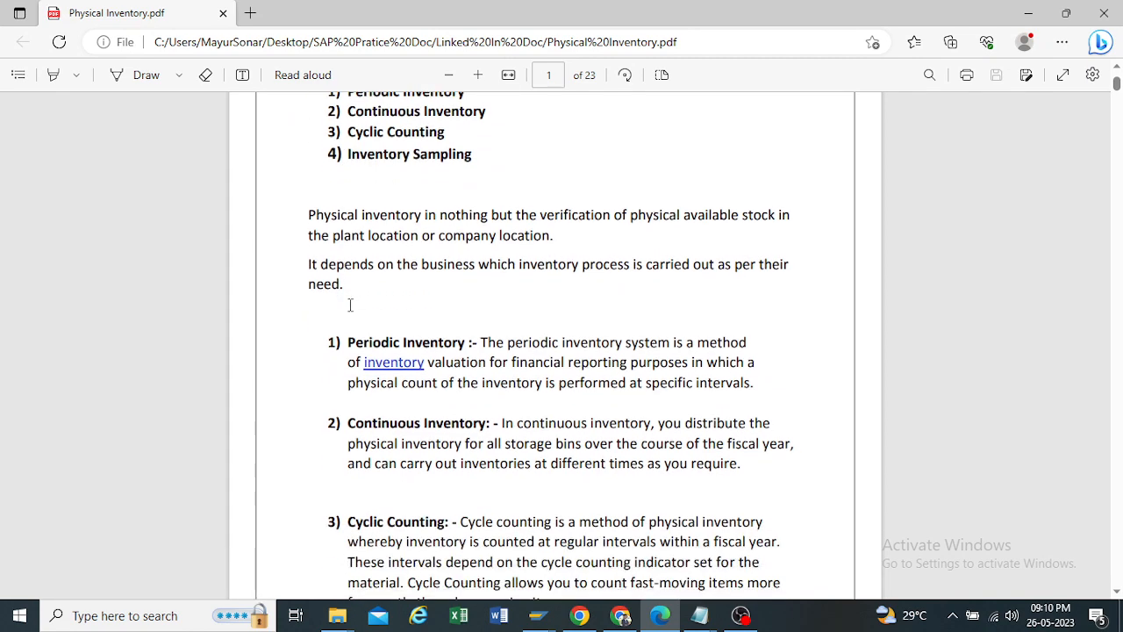
scroll(349, 305, "down", 2)
scroll(349, 305, "down", 2)
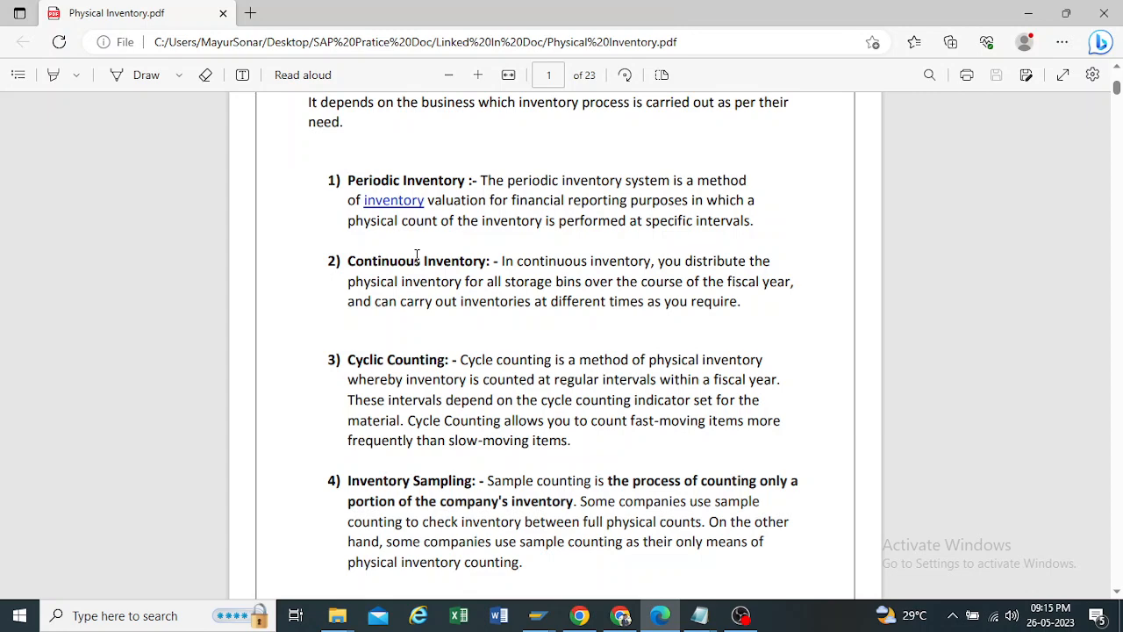
scroll(421, 259, "down", 5)
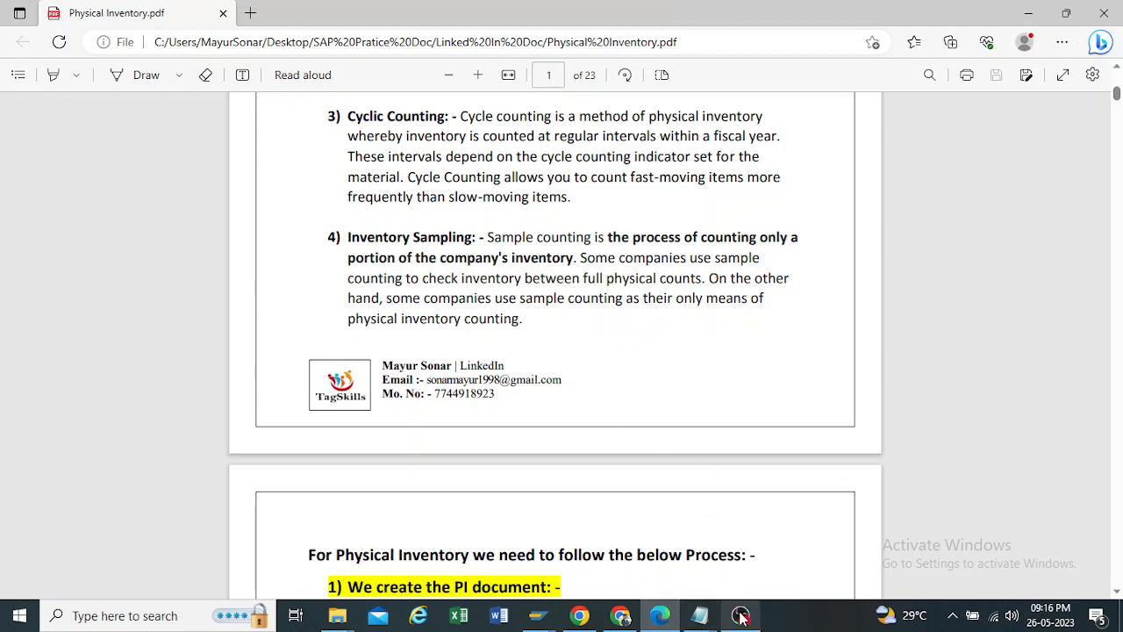
Step: Check the Google Meet window briefly, return to the PDF in Edge and read the physical inventory process on page 2
left_click(623, 616)
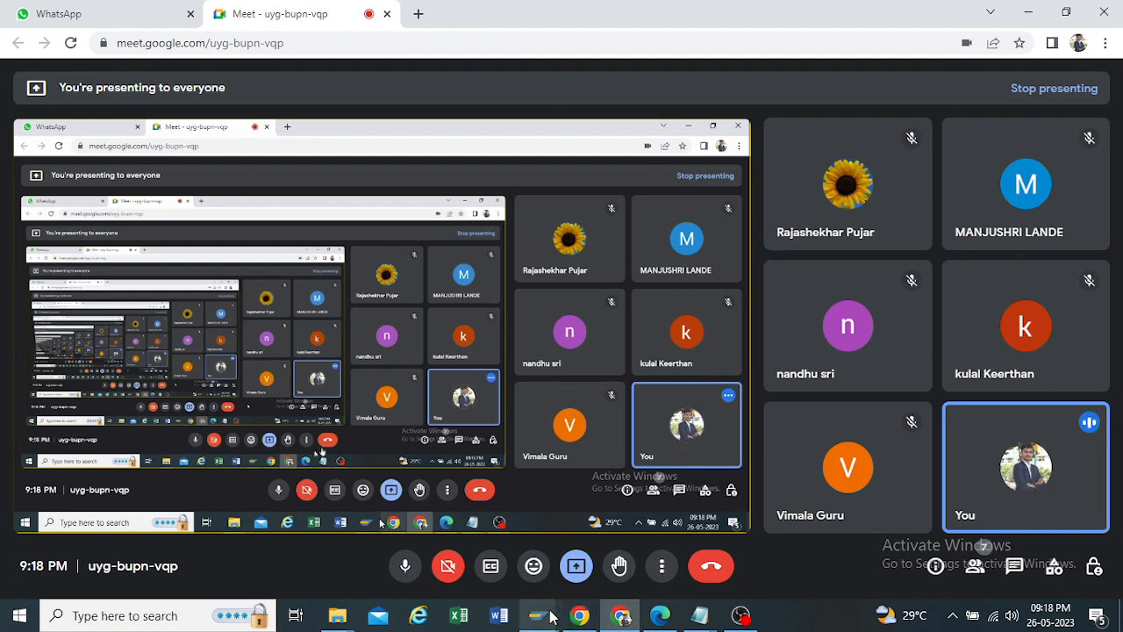
left_click(659, 615)
scroll(535, 281, "down", 2)
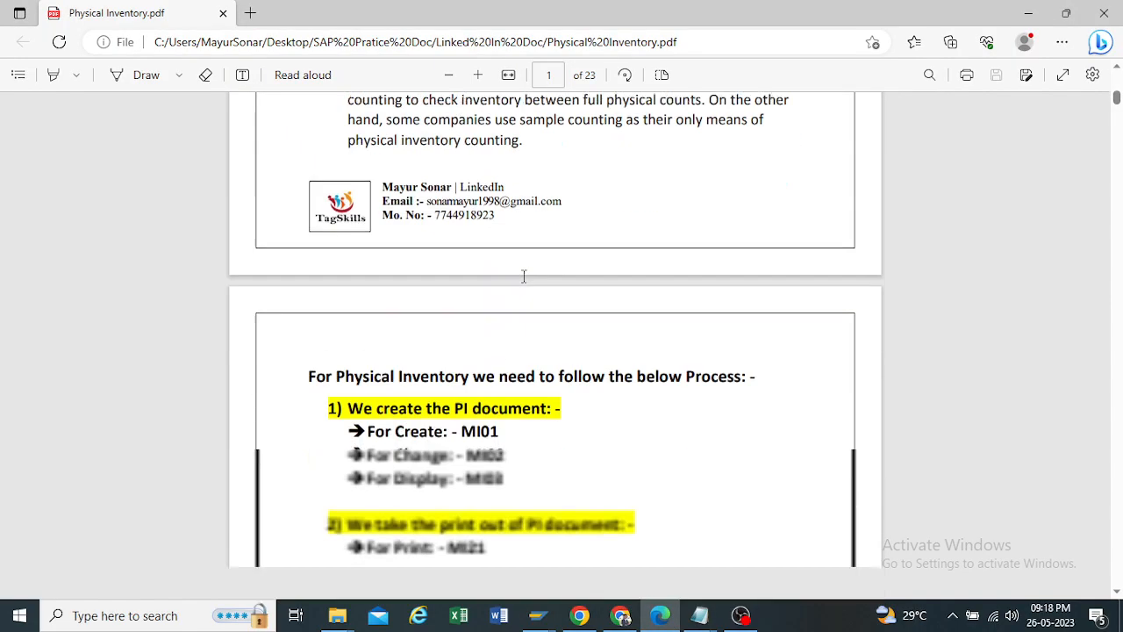
scroll(523, 277, "down", 3)
scroll(523, 277, "up", 2)
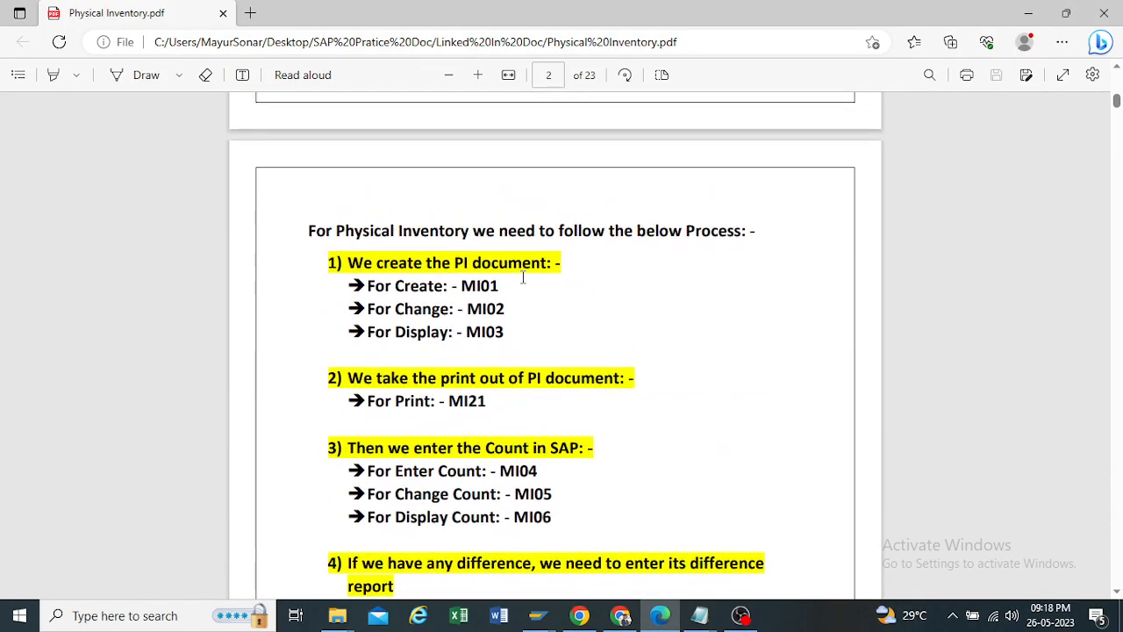
scroll(523, 277, "down", 1)
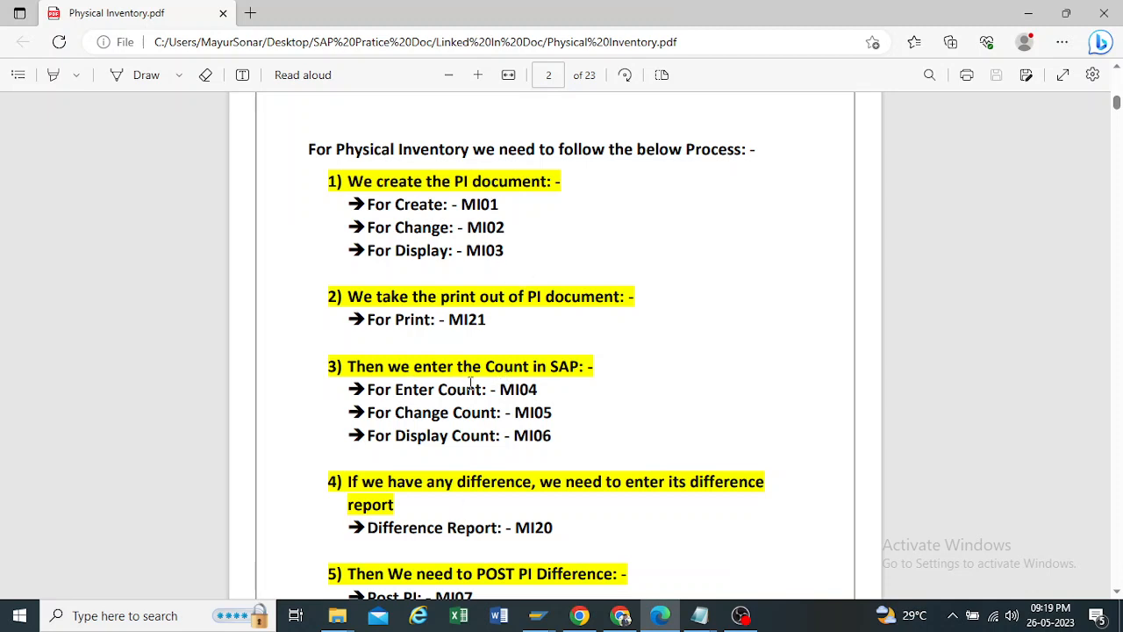
Step: Examine the transaction codes for entering, changing and displaying the count, selecting MI04, MI05 and MI06 in the text
left_click_drag(490, 389, 541, 412)
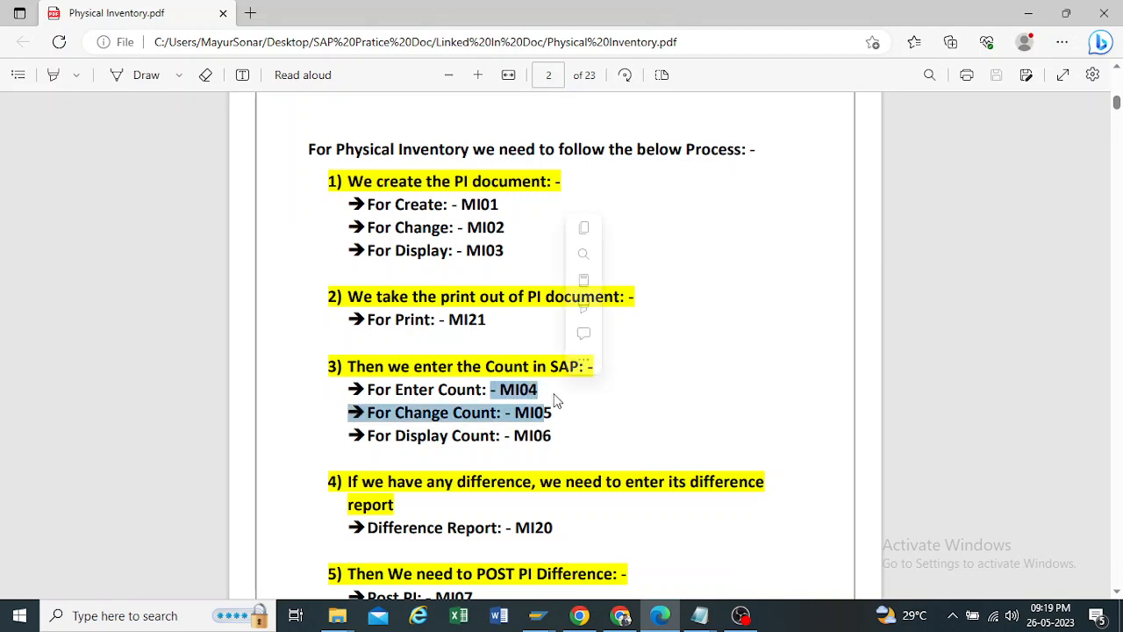
left_click(474, 395)
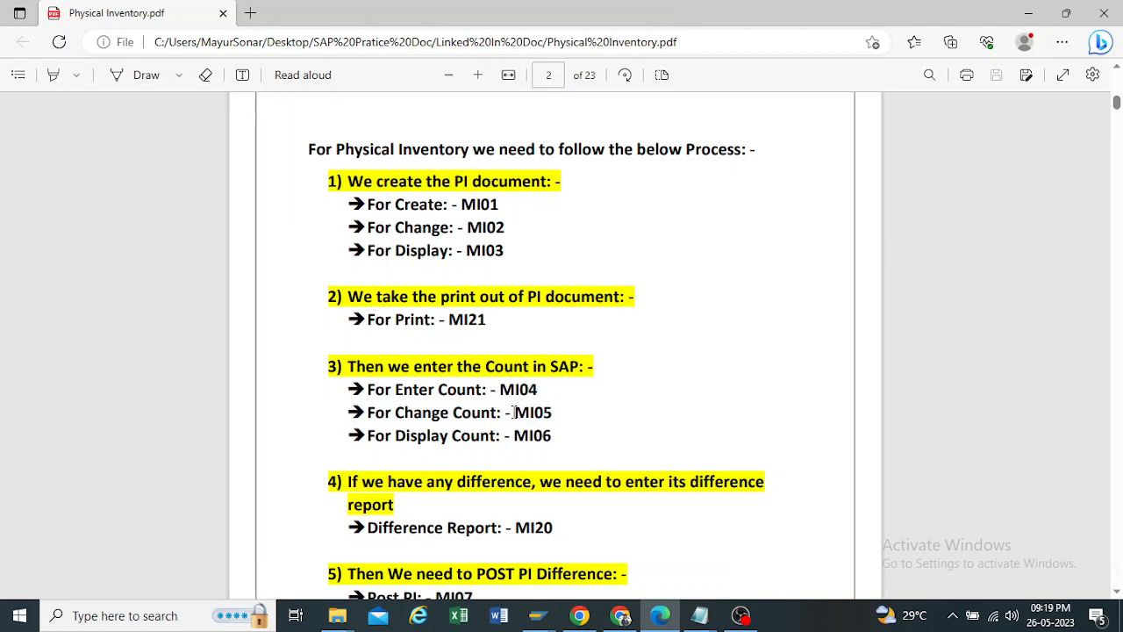
left_click_drag(507, 413, 555, 414)
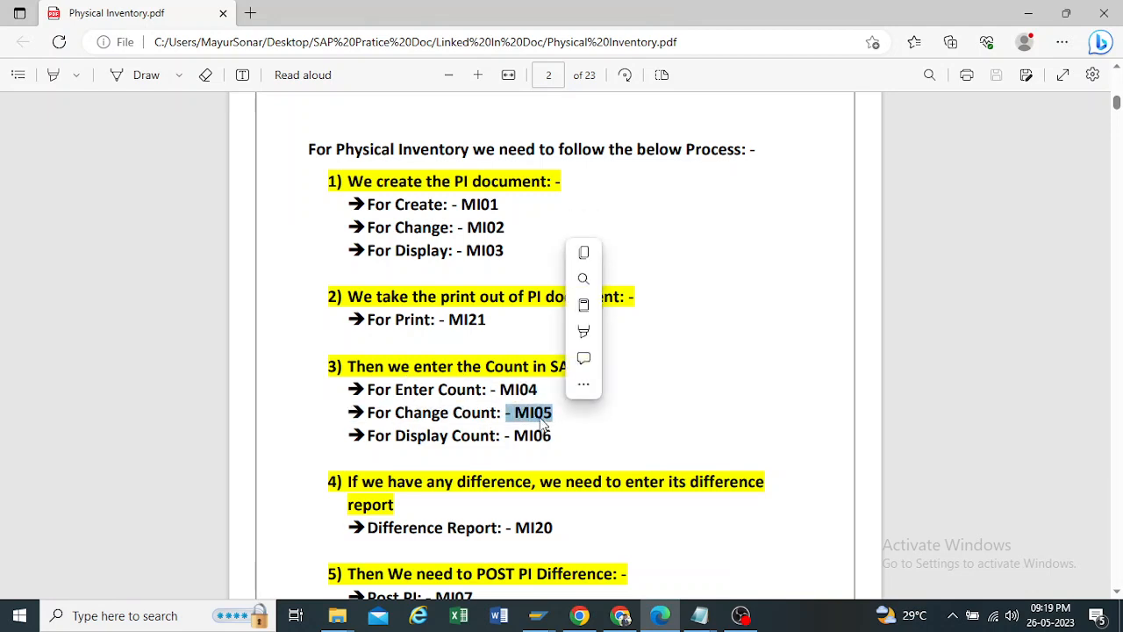
left_click(515, 419)
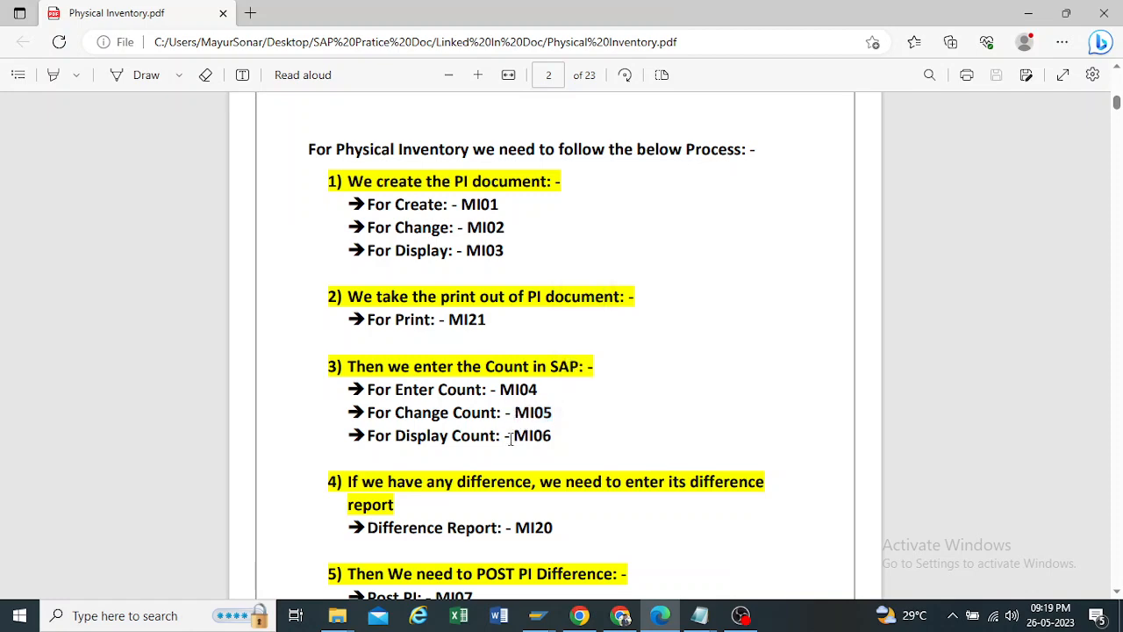
scroll(510, 434, "down", 3)
left_click_drag(515, 270, 559, 283)
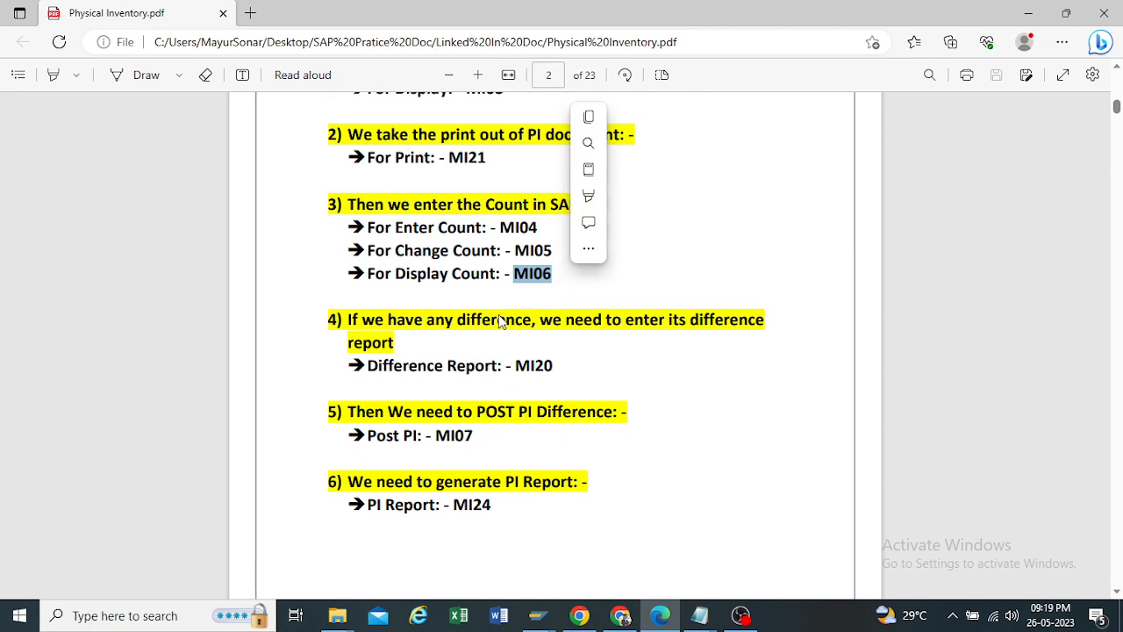
scroll(483, 204, "up", 2)
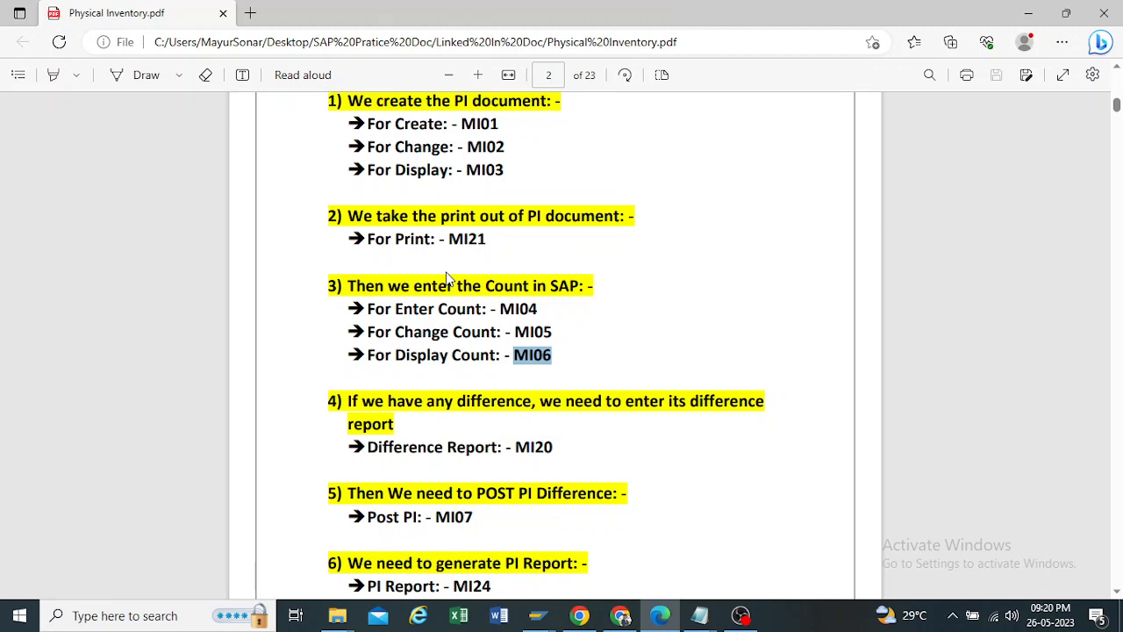
Step: Examine the remaining process entries for the difference report MI20, posting the difference and generating the PI report
left_click_drag(516, 447, 554, 447)
left_click(497, 437)
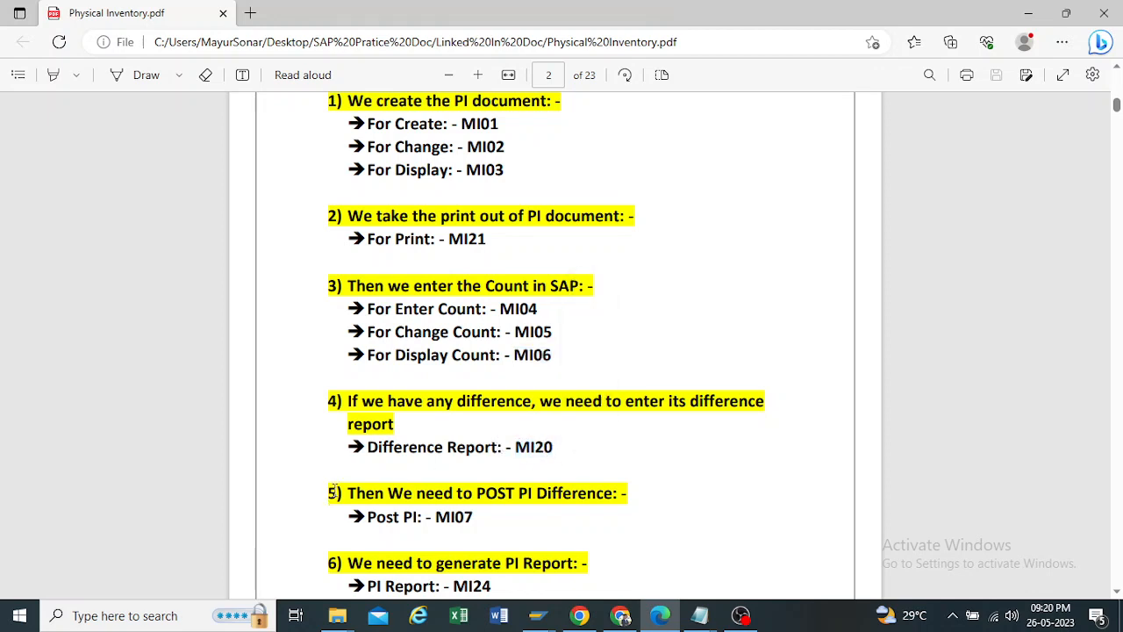
scroll(351, 474, "down", 1)
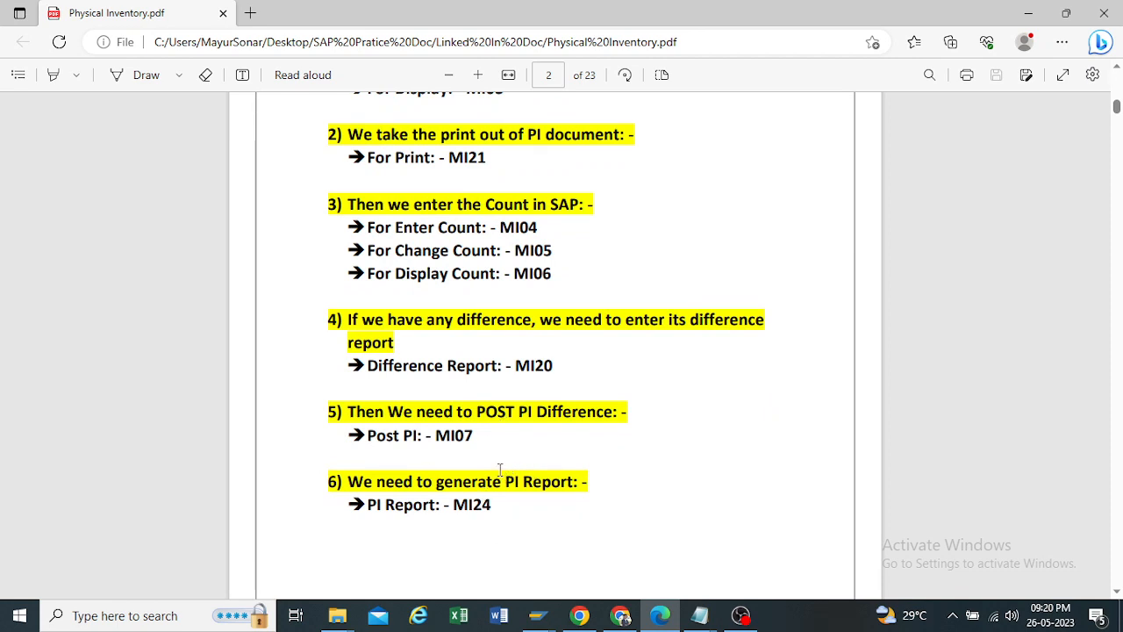
left_click_drag(507, 479, 598, 485)
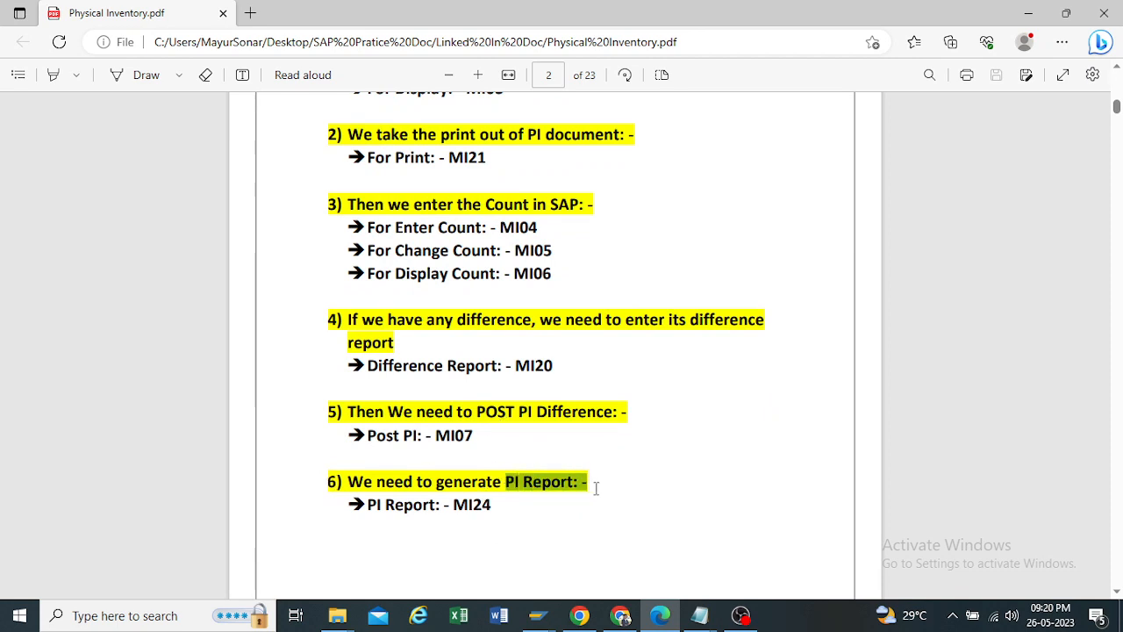
left_click(442, 464)
scroll(442, 462, "up", 3)
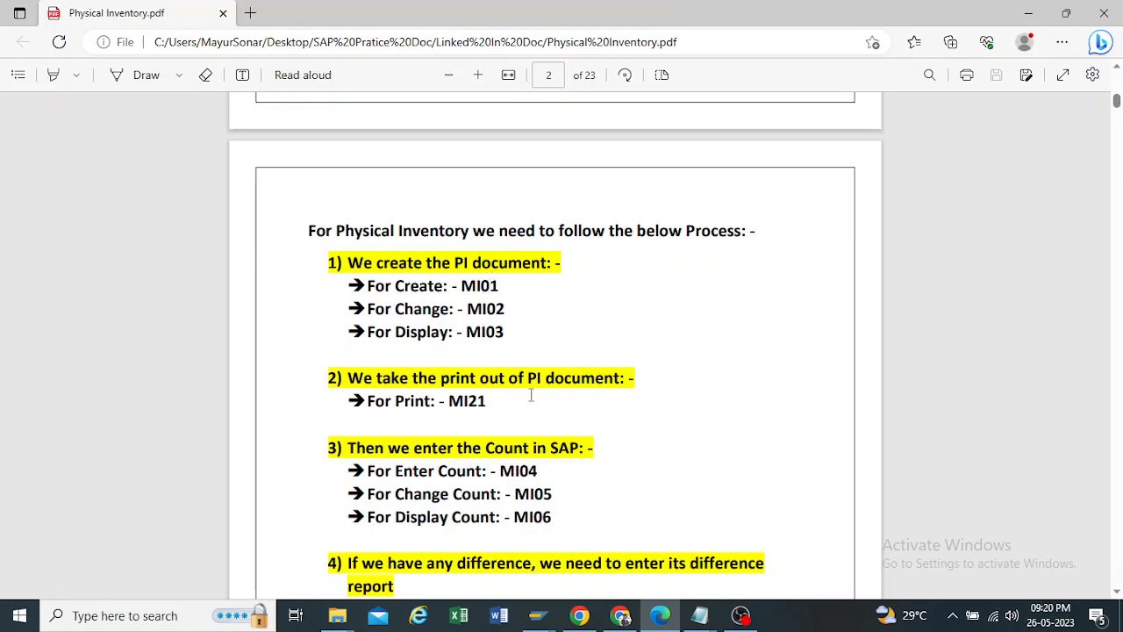
Step: Close the Create Physical Inventory Document session, switch to SAP's Material Analysis stock list and return to SAP Easy Access
left_click(537, 615)
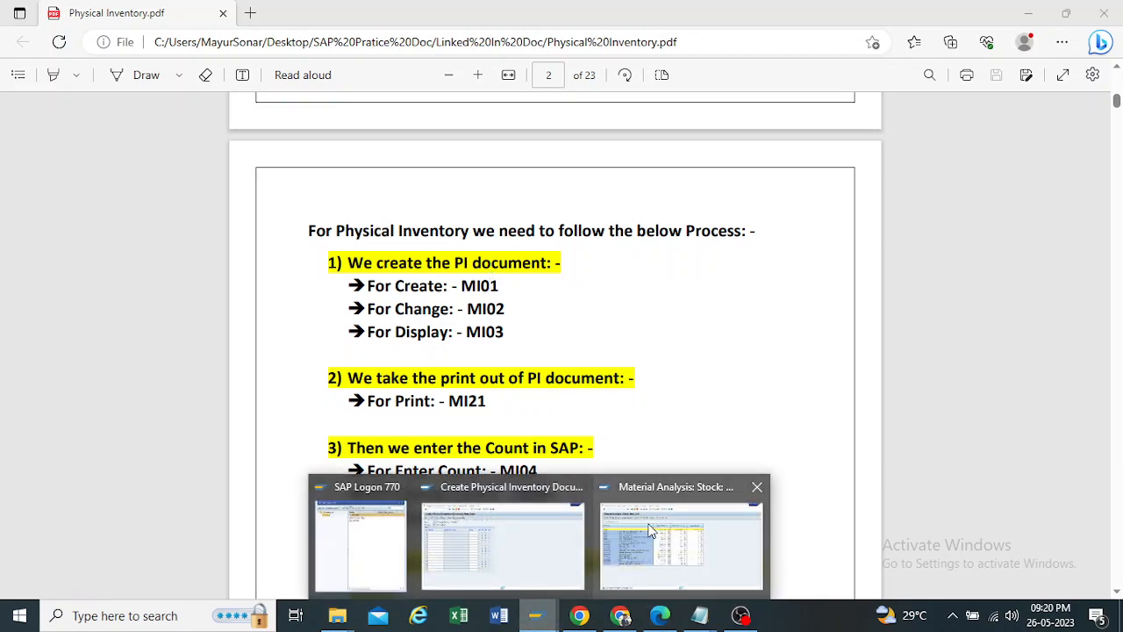
mouse_move(525, 505)
left_click(580, 488)
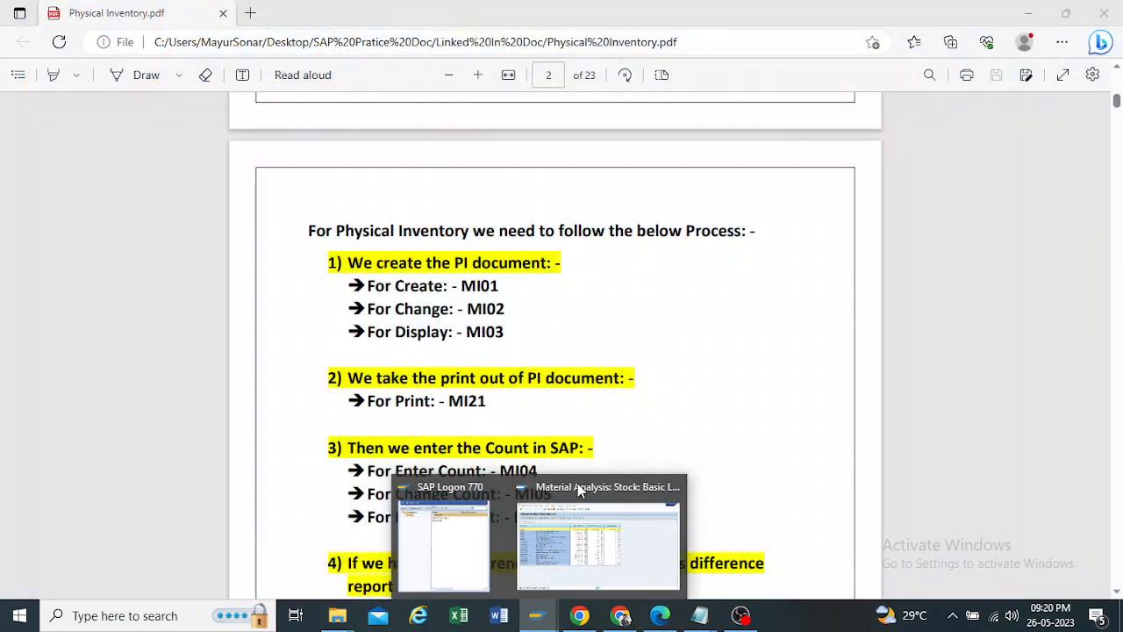
left_click(597, 540)
left_click(219, 43)
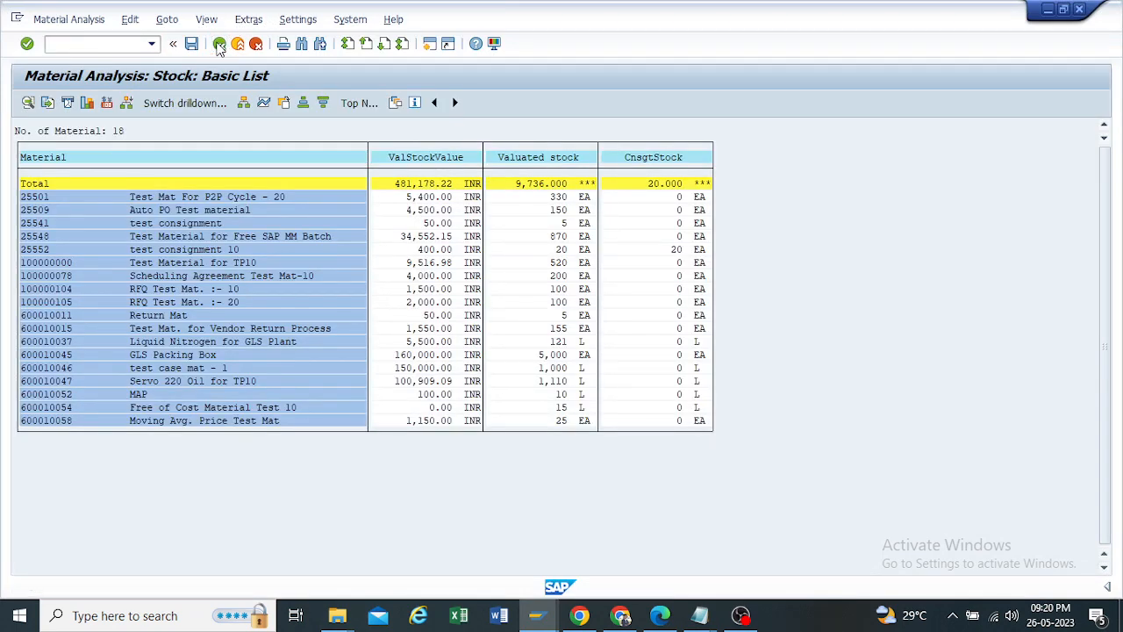
left_click(297, 333)
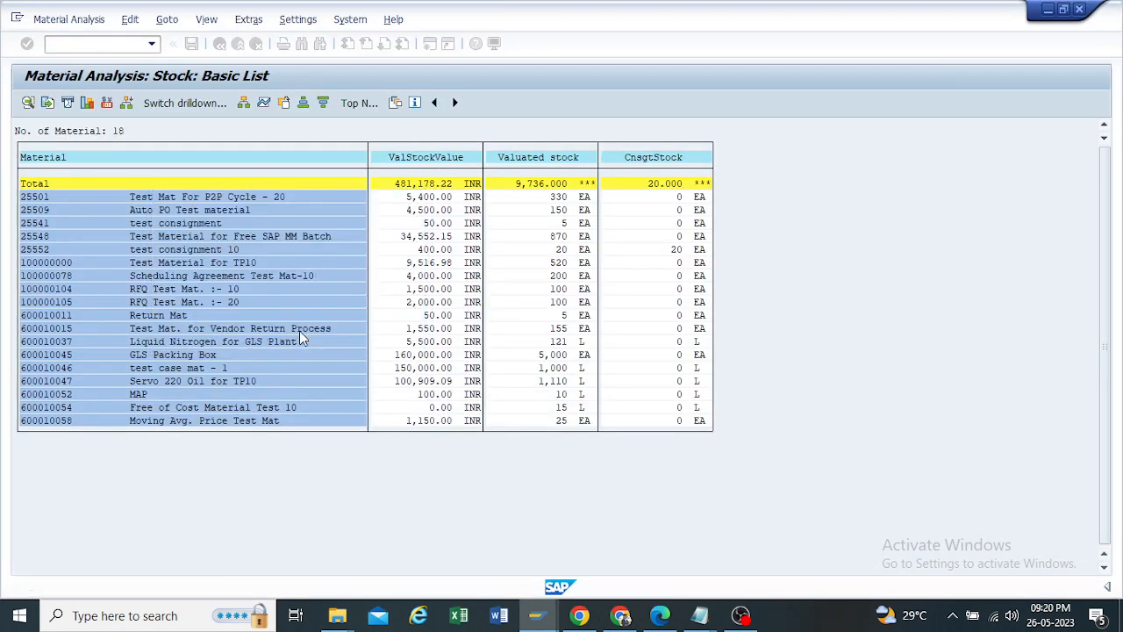
left_click(220, 43)
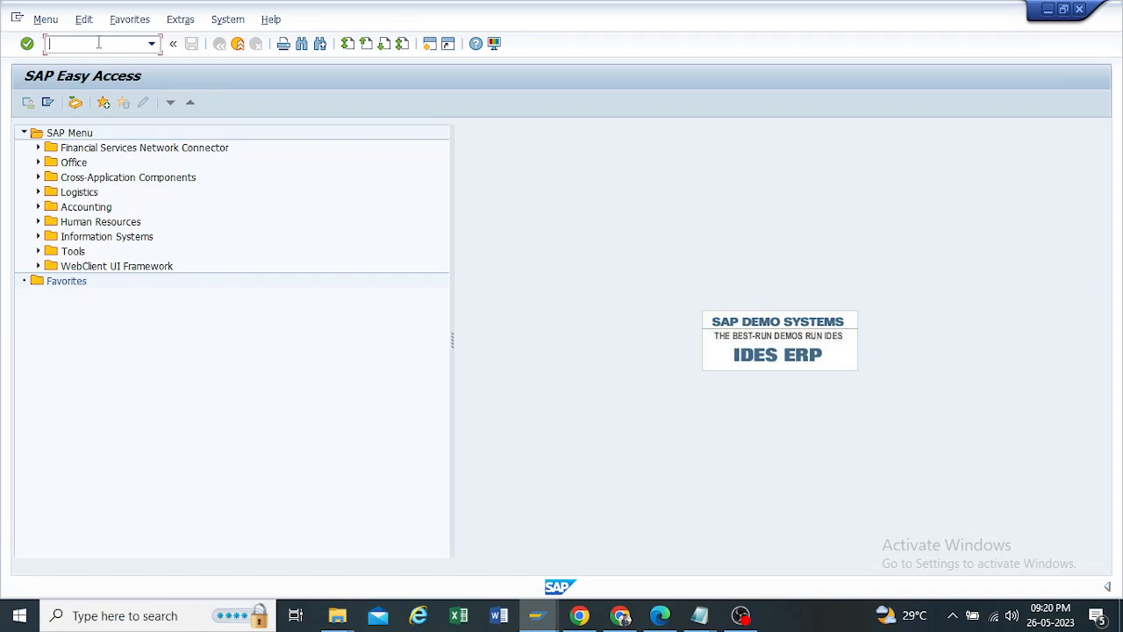
Step: Run the Materials List transaction MM60 for plant TP10, review the listed materials and their prices, and return to SAP Easy Access
type("mm600")
key("Return")
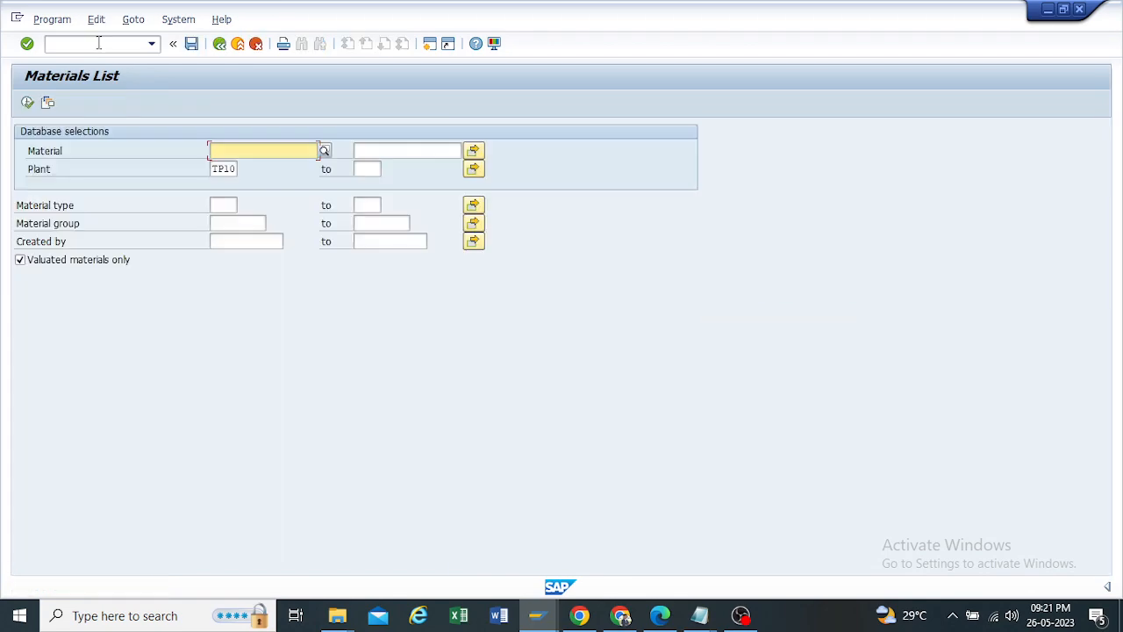
left_click(27, 101)
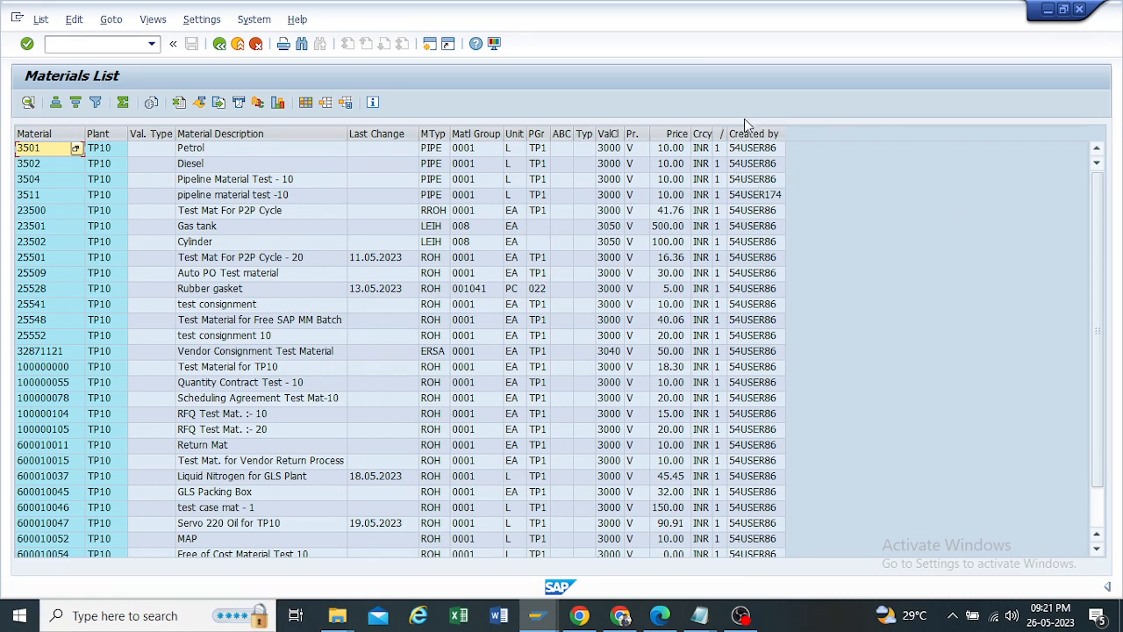
left_click(674, 133)
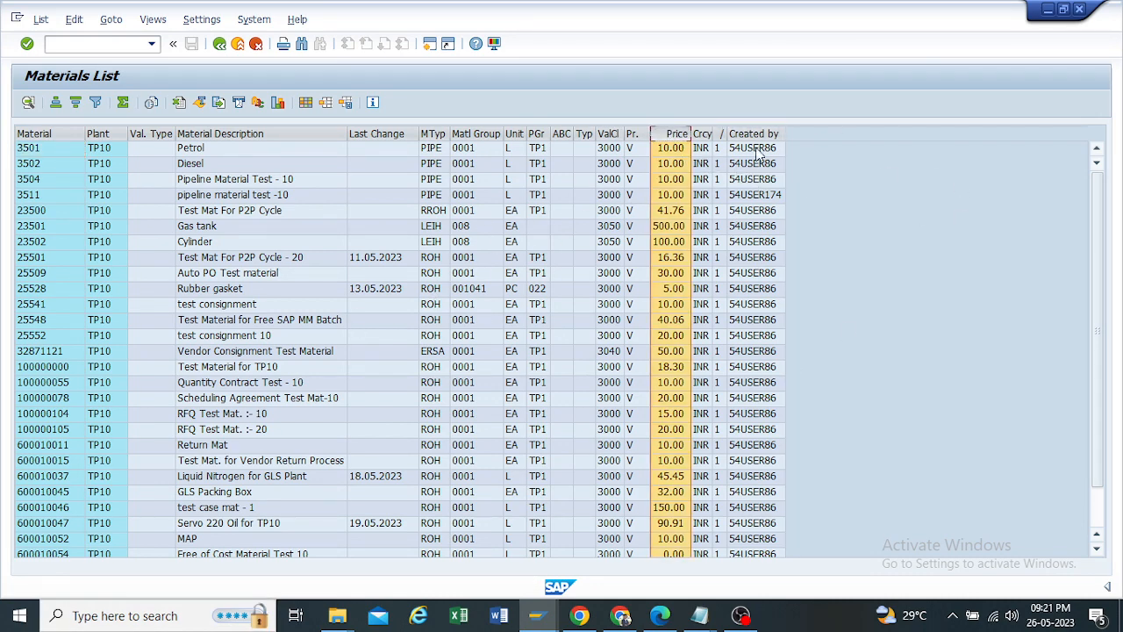
left_click(721, 149)
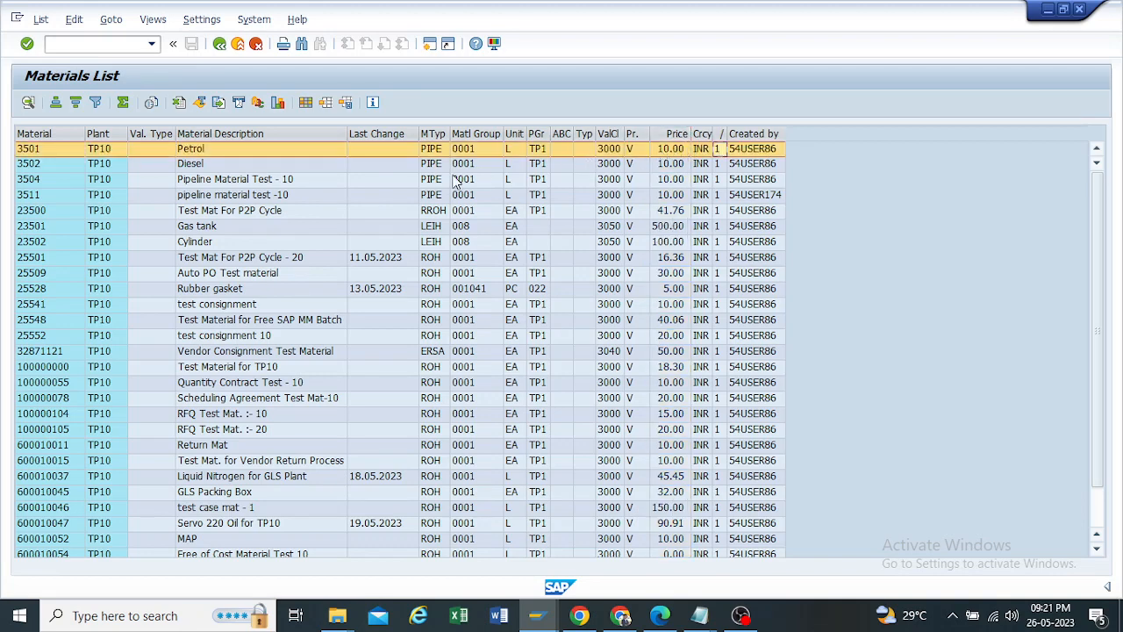
left_click(219, 43)
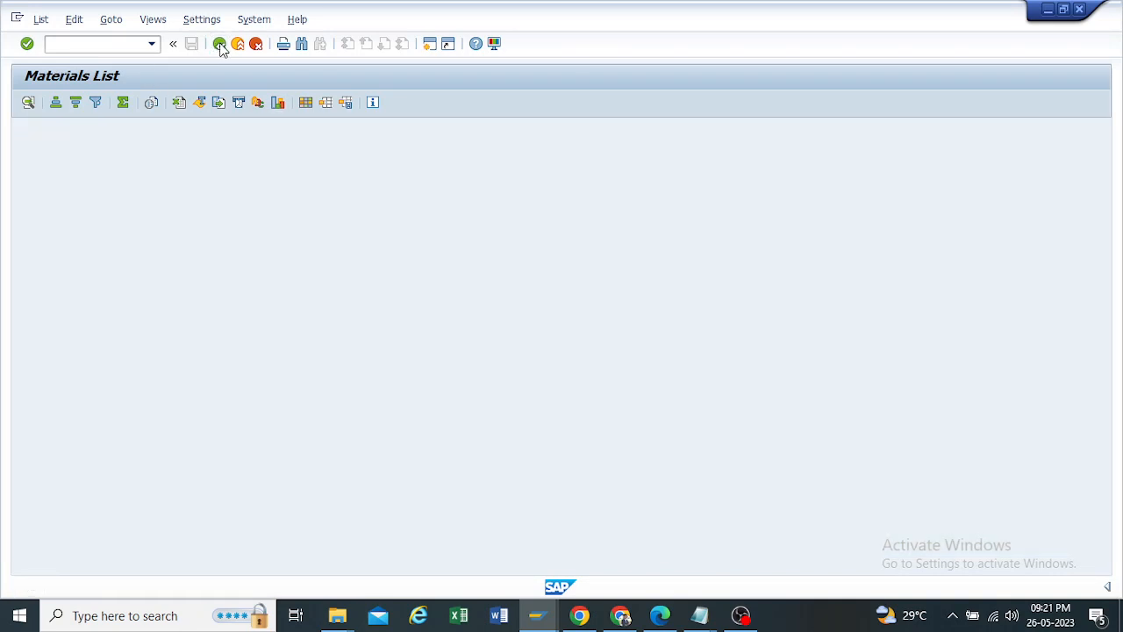
left_click(219, 44)
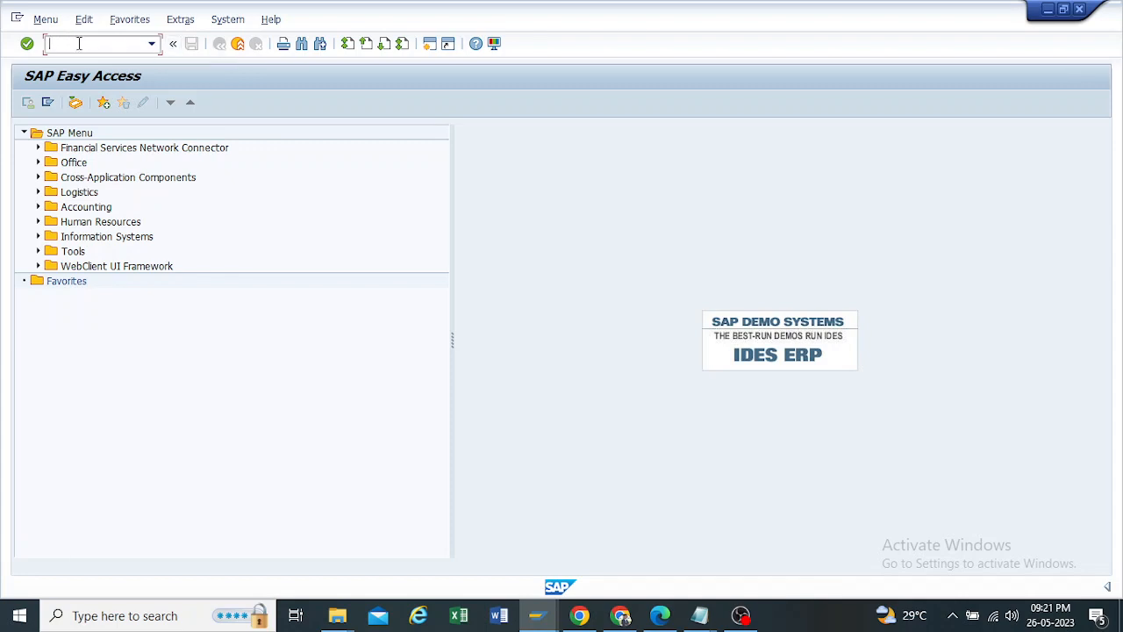
Step: Start the stock analysis transaction MC.9 and look through the list of material types available for the selection
type("mc.9")
key("Return")
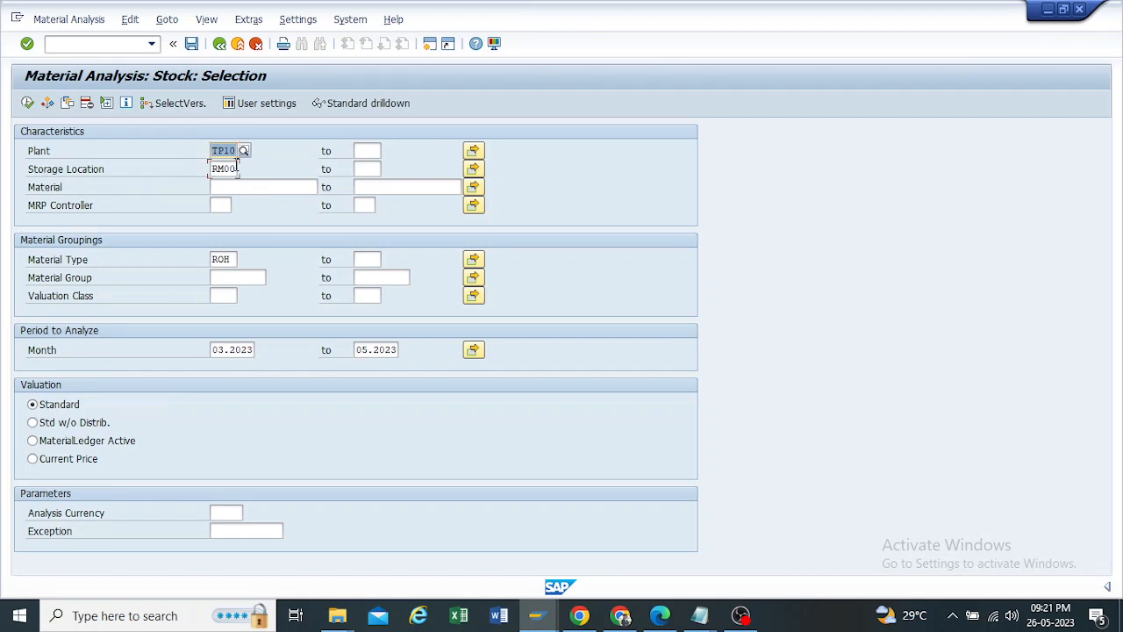
key("Tab")
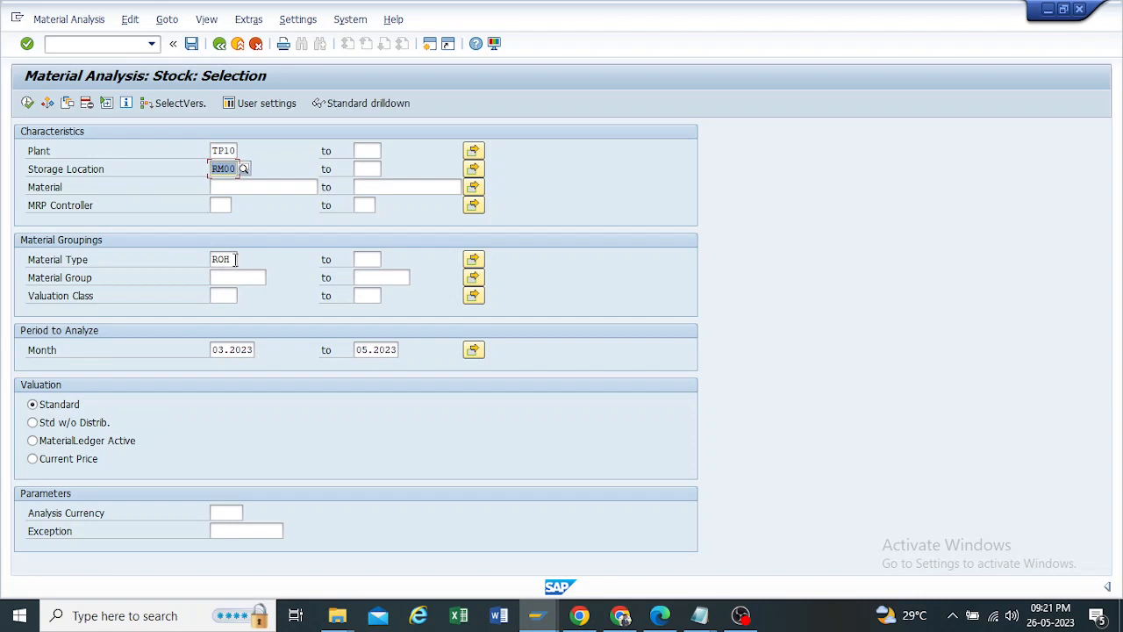
left_click(234, 260)
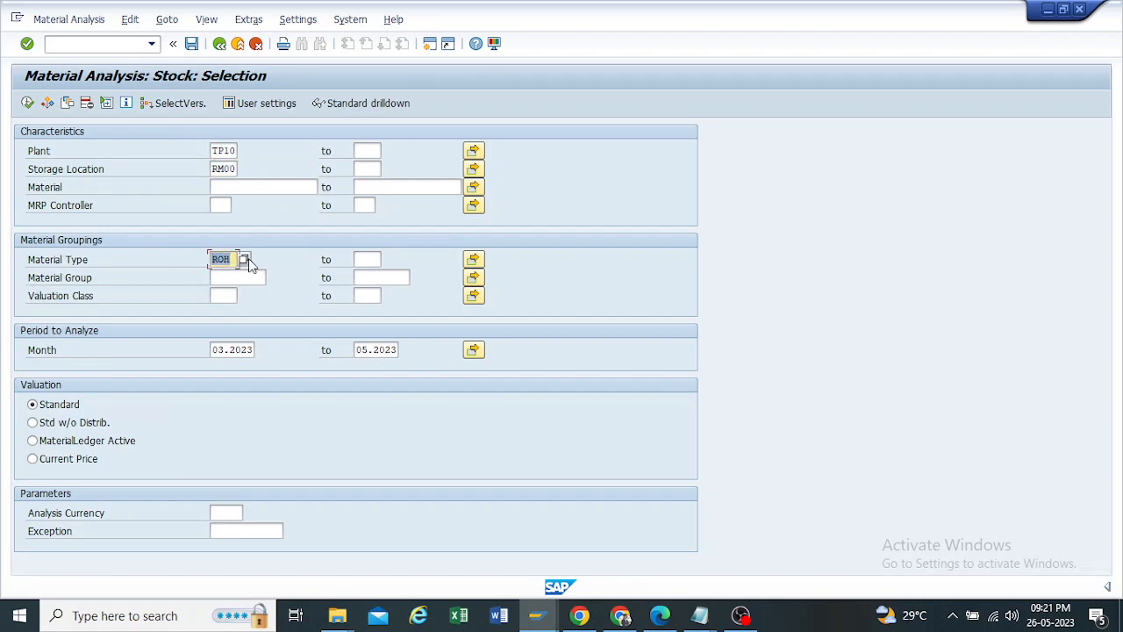
left_click(245, 260)
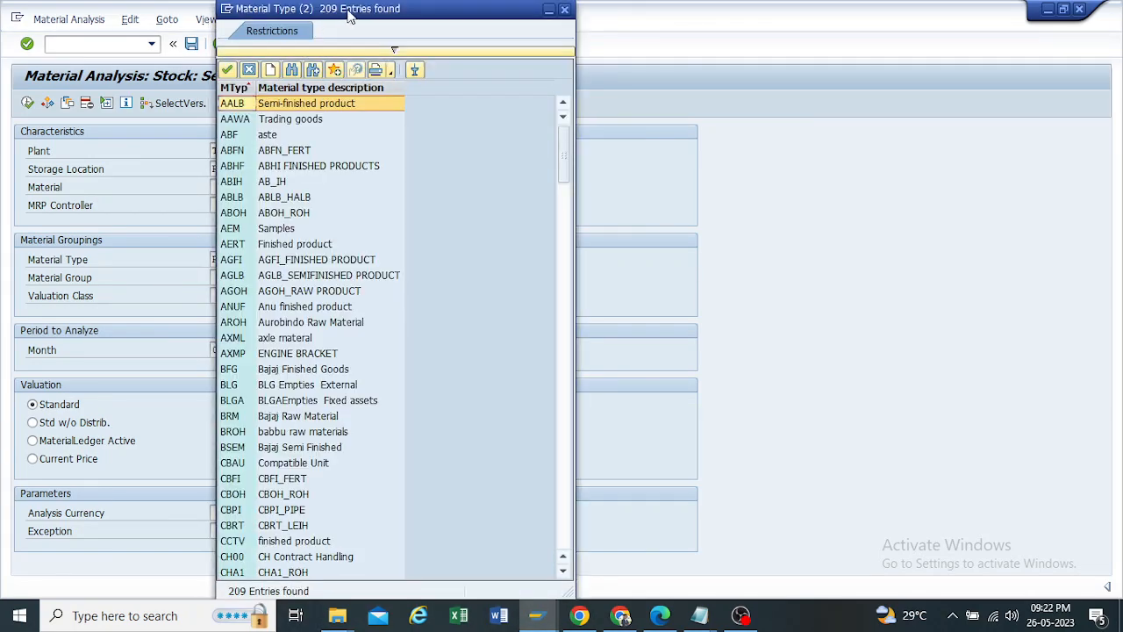
left_click(564, 10)
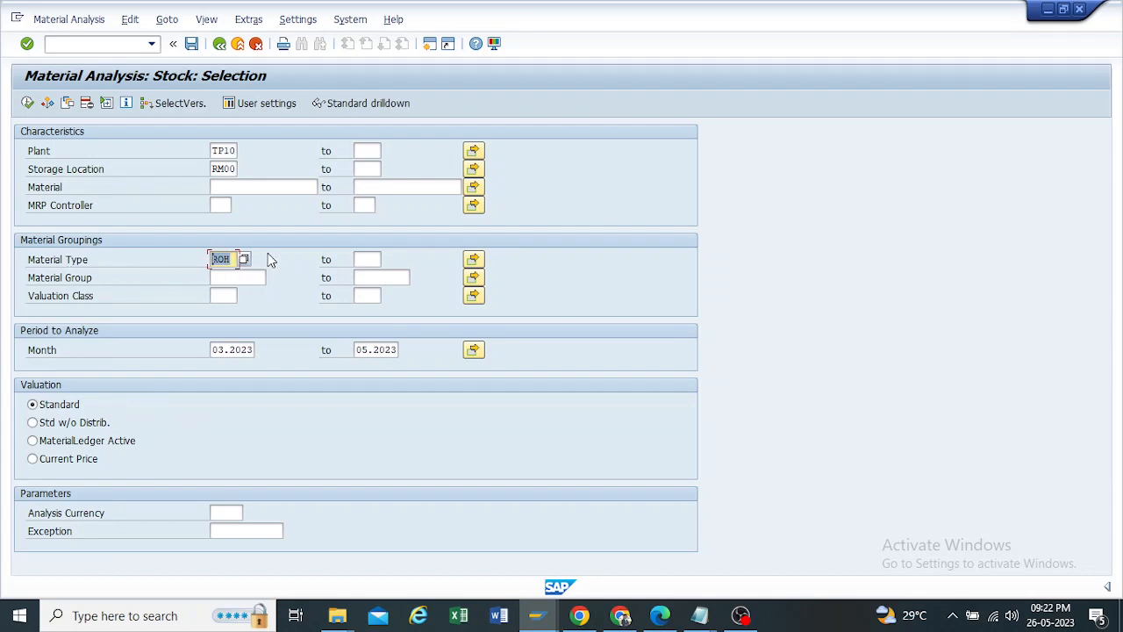
Step: Clear the starting month of the period to analyze and run the stock analysis for plant TP10, storage location RM00 and material type ROH
left_click(235, 258)
left_click_drag(252, 349, 167, 351)
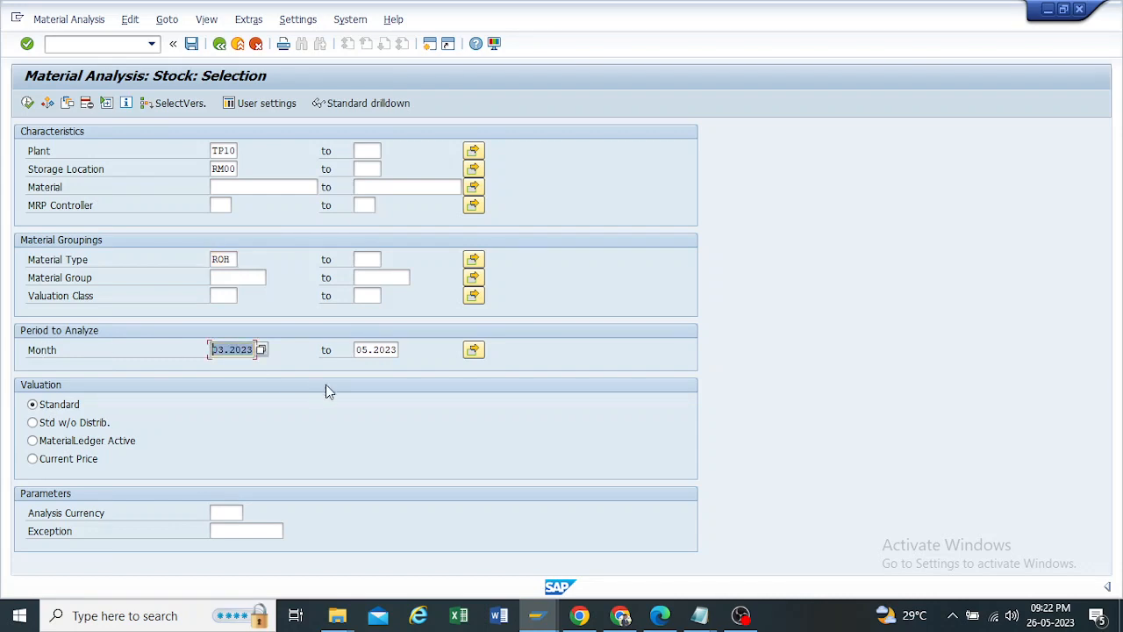
key("BackSpace")
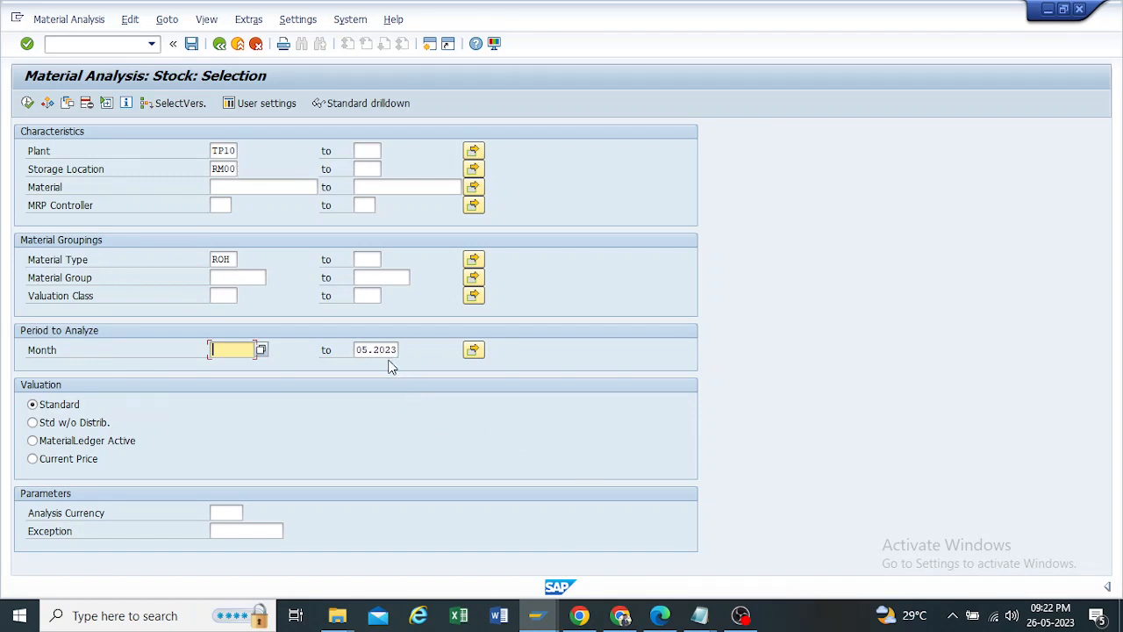
key("Tab")
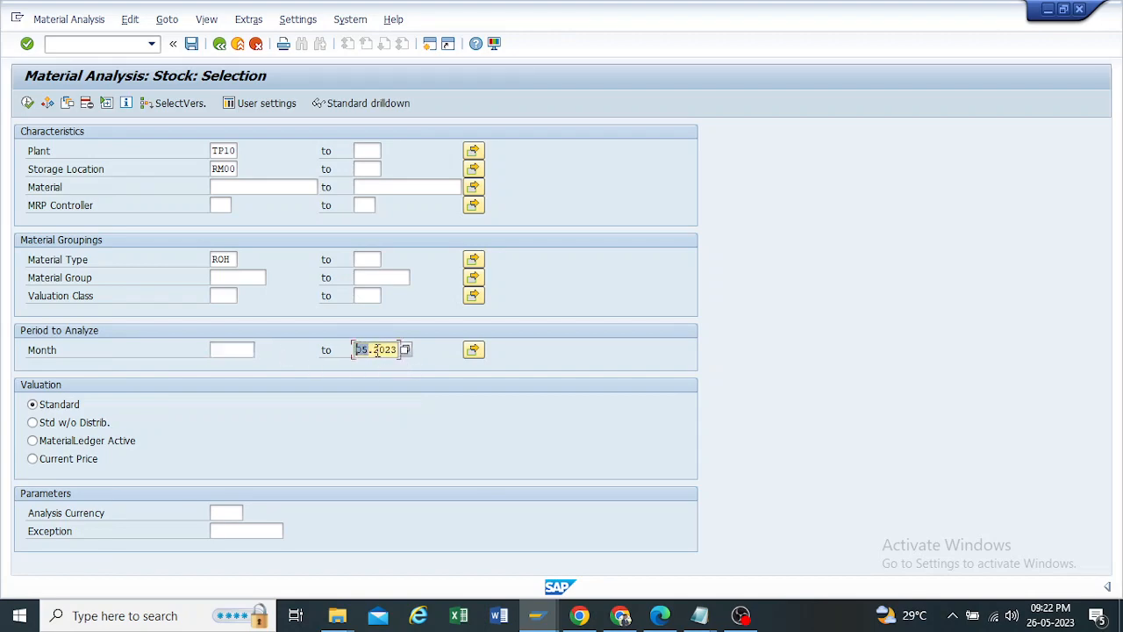
left_click(28, 103)
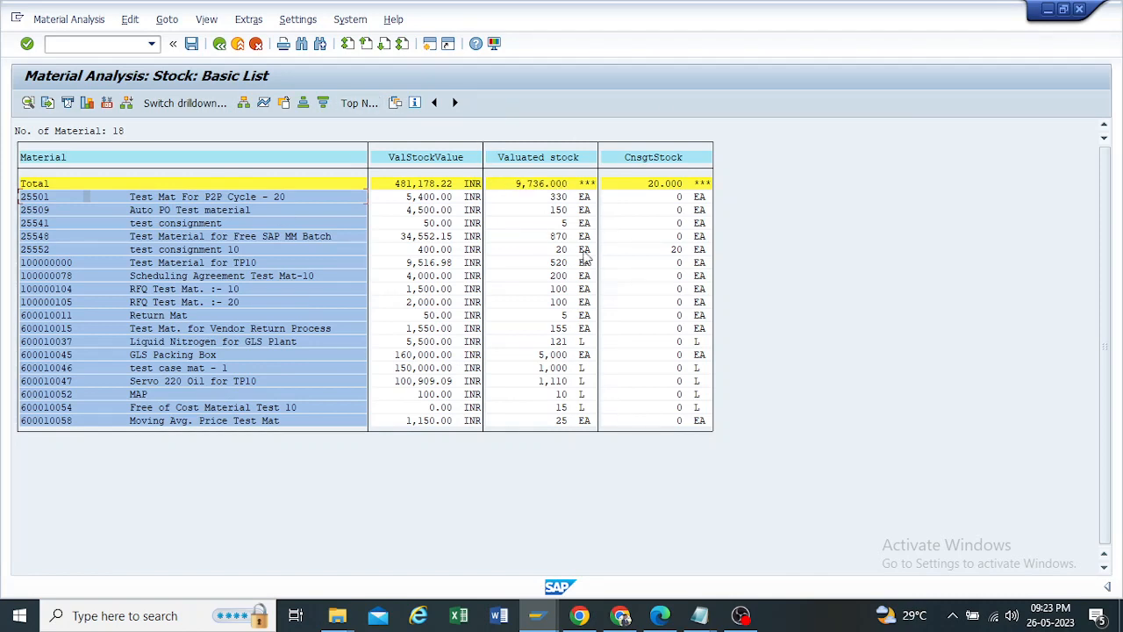
Step: Review the consignment stock of test consignment 10, then compare the stock list with the exported .txt copy in Notepad and minimize it
left_click(677, 251)
left_click(212, 252)
left_click(98, 29)
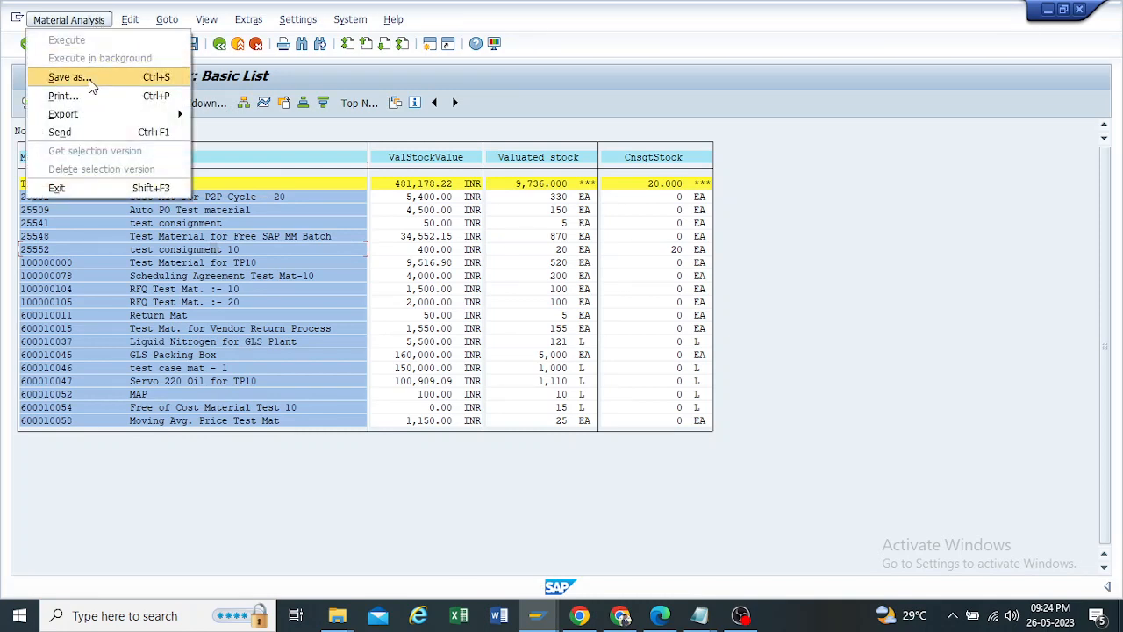
left_click(915, 74)
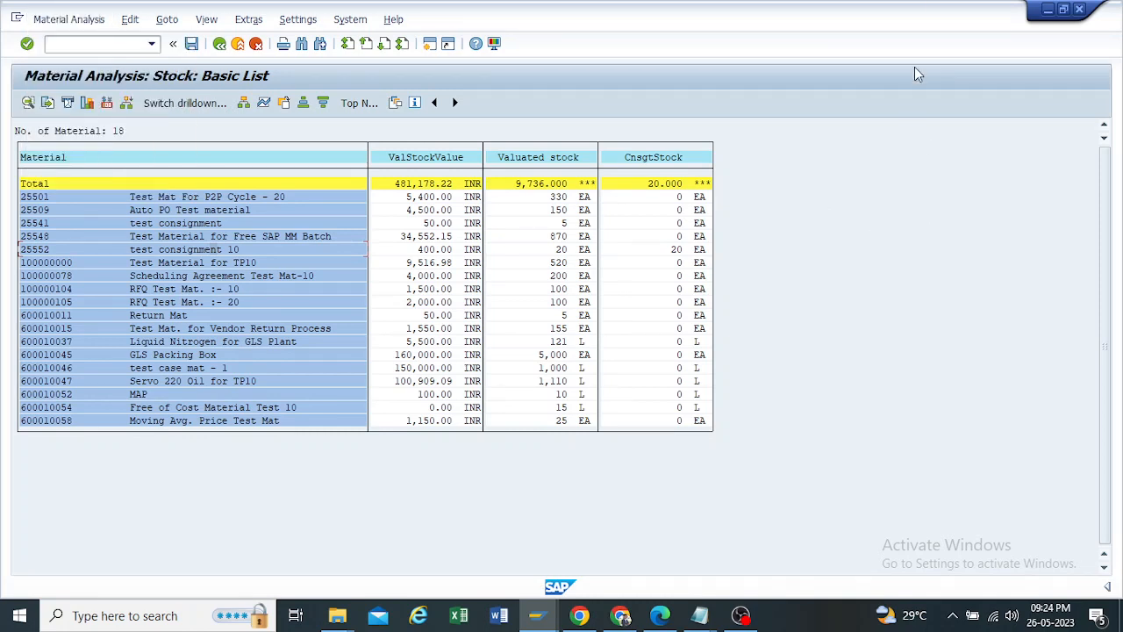
mouse_move(700, 615)
left_click(784, 552)
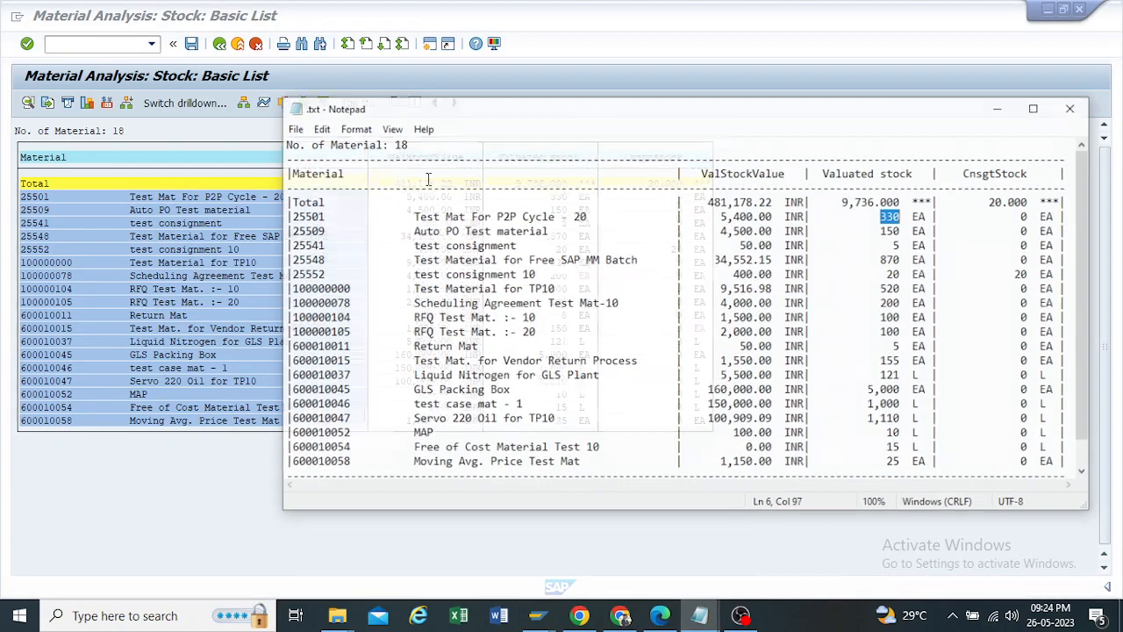
left_click_drag(745, 93, 516, 142)
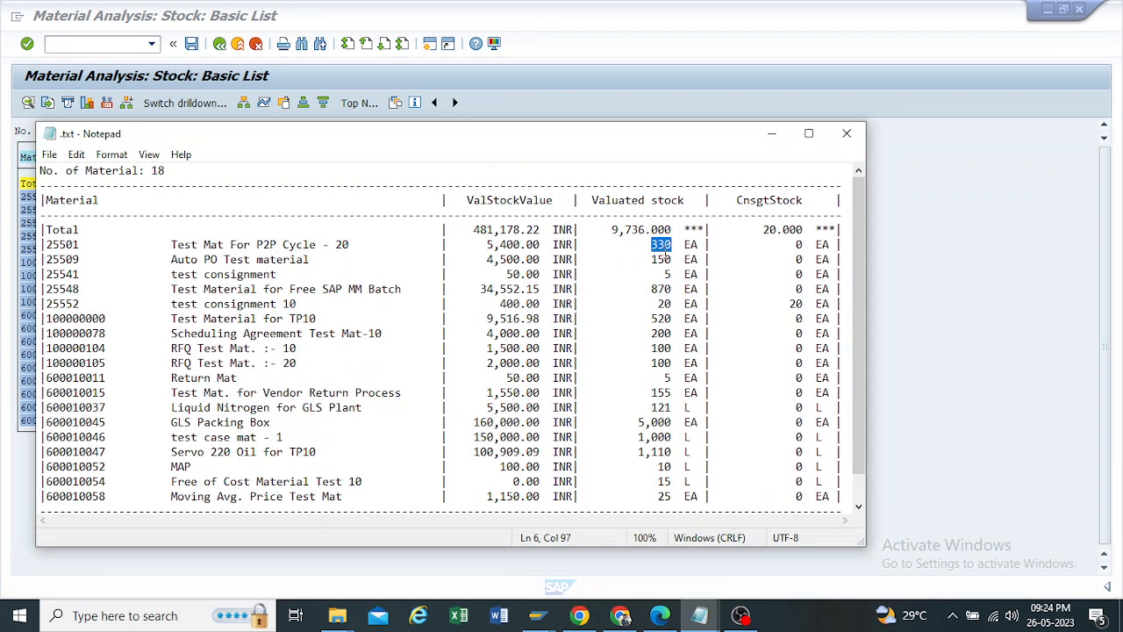
left_click(772, 133)
left_click(53, 21)
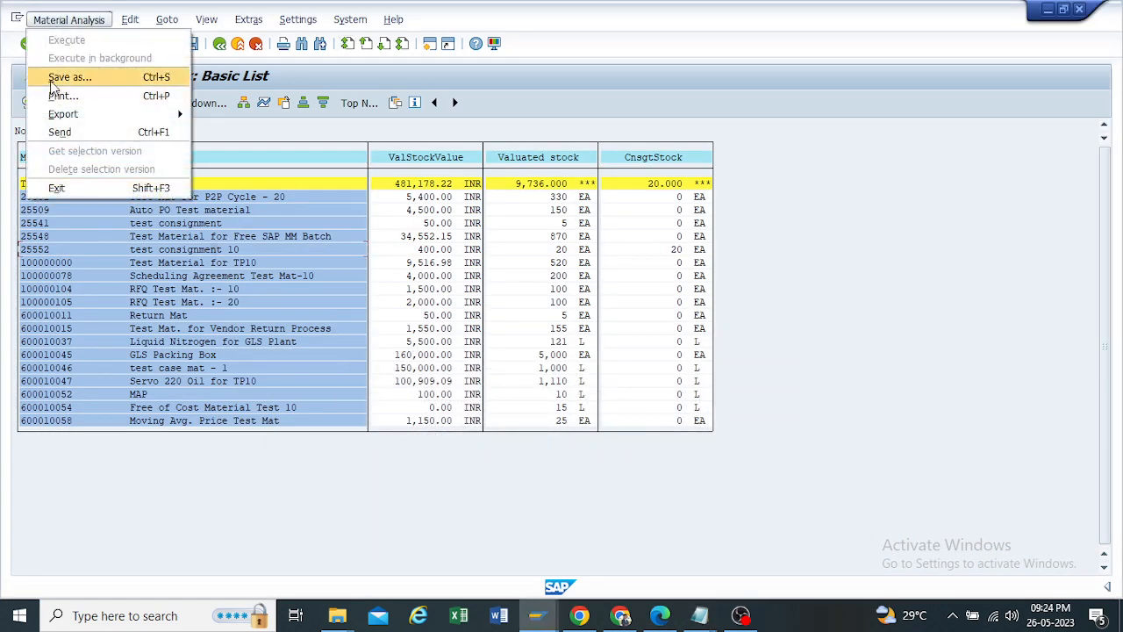
left_click(70, 77)
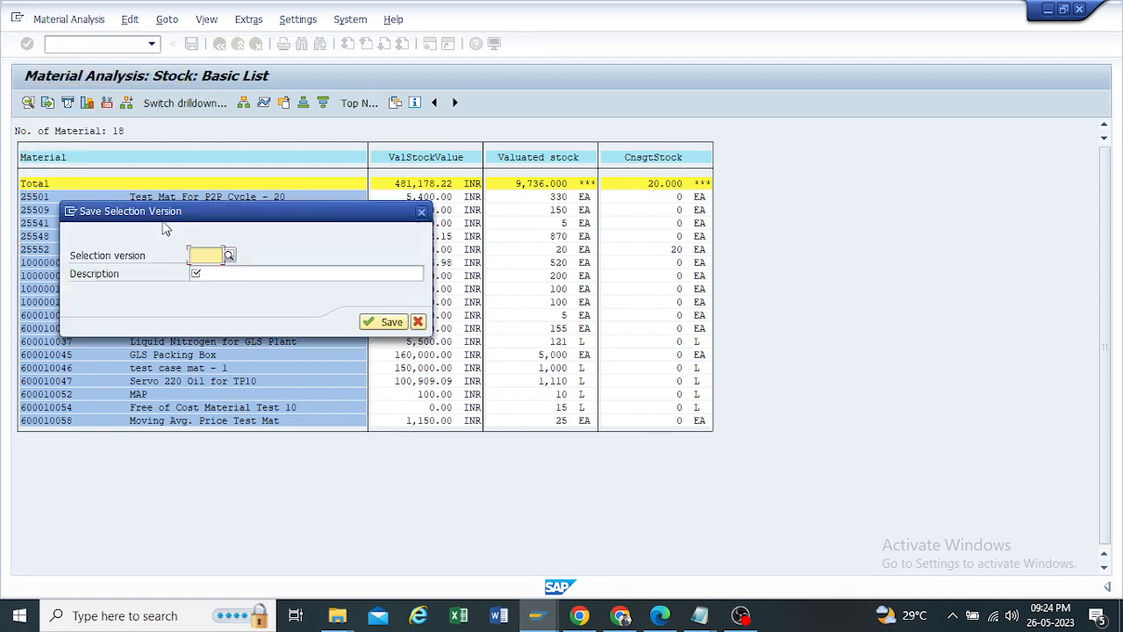
key("Escape")
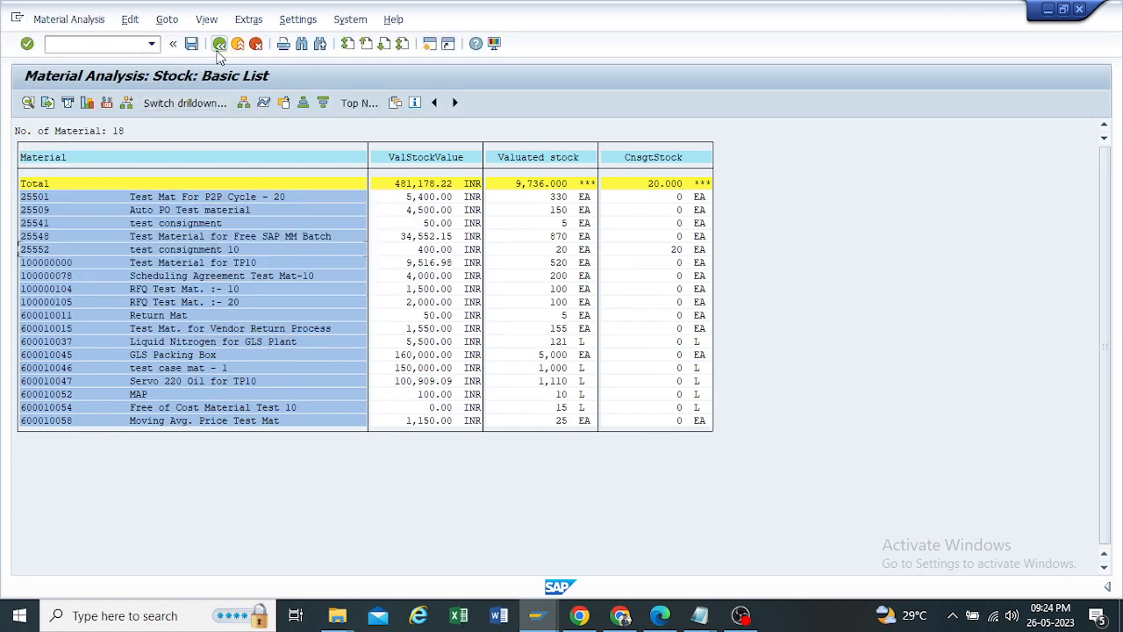
Step: Leave the stock analysis without saving it and return to SAP Easy Access
left_click(220, 44)
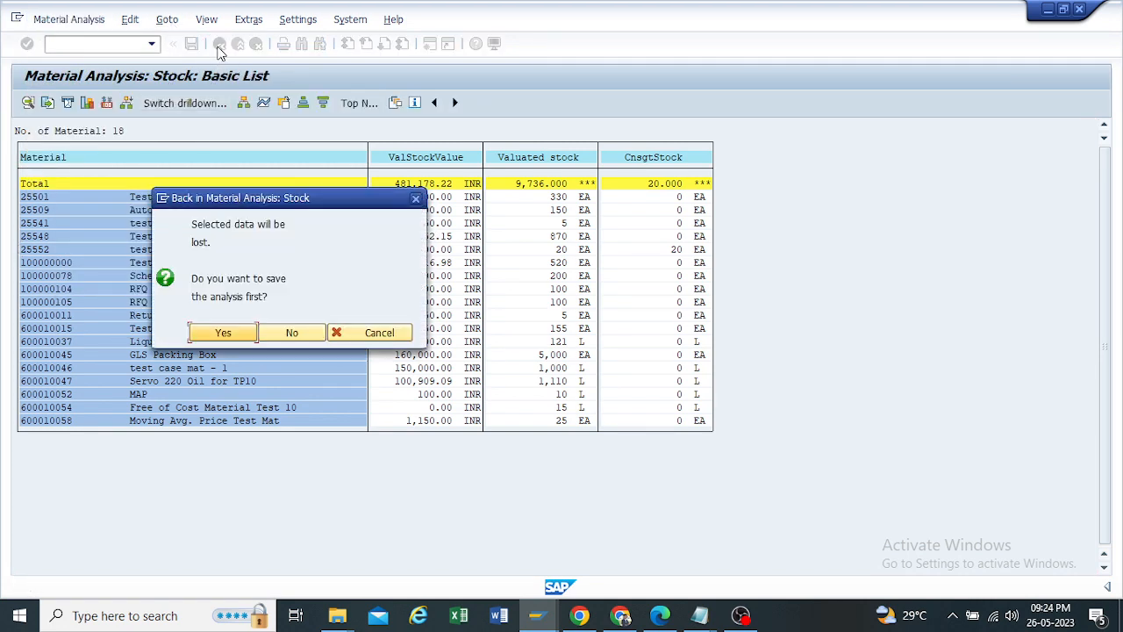
left_click(291, 334)
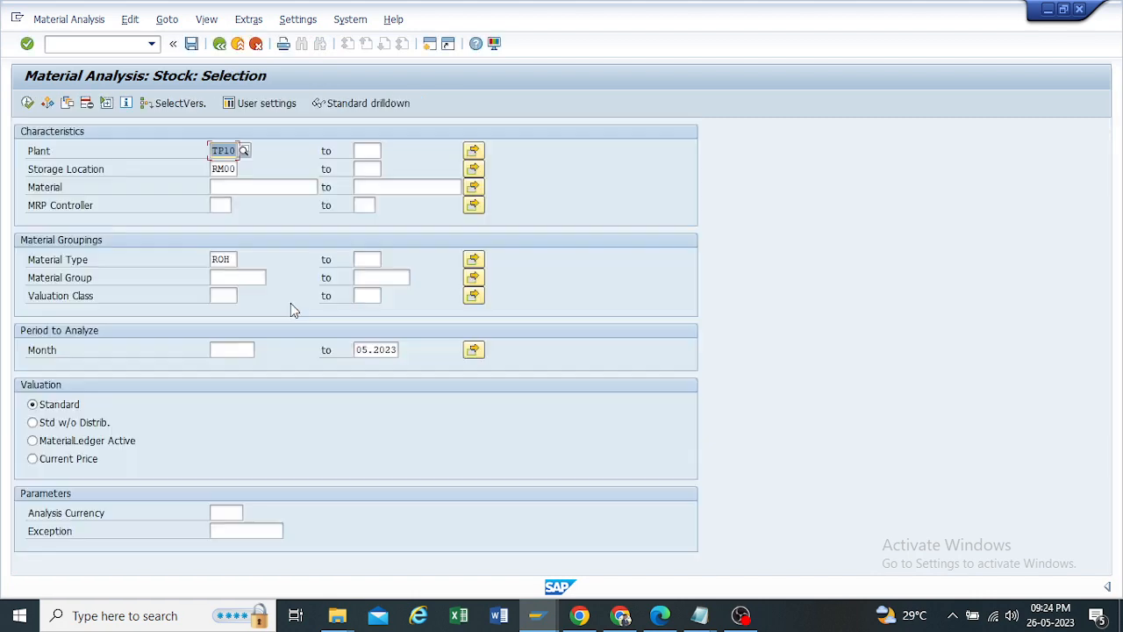
left_click(218, 45)
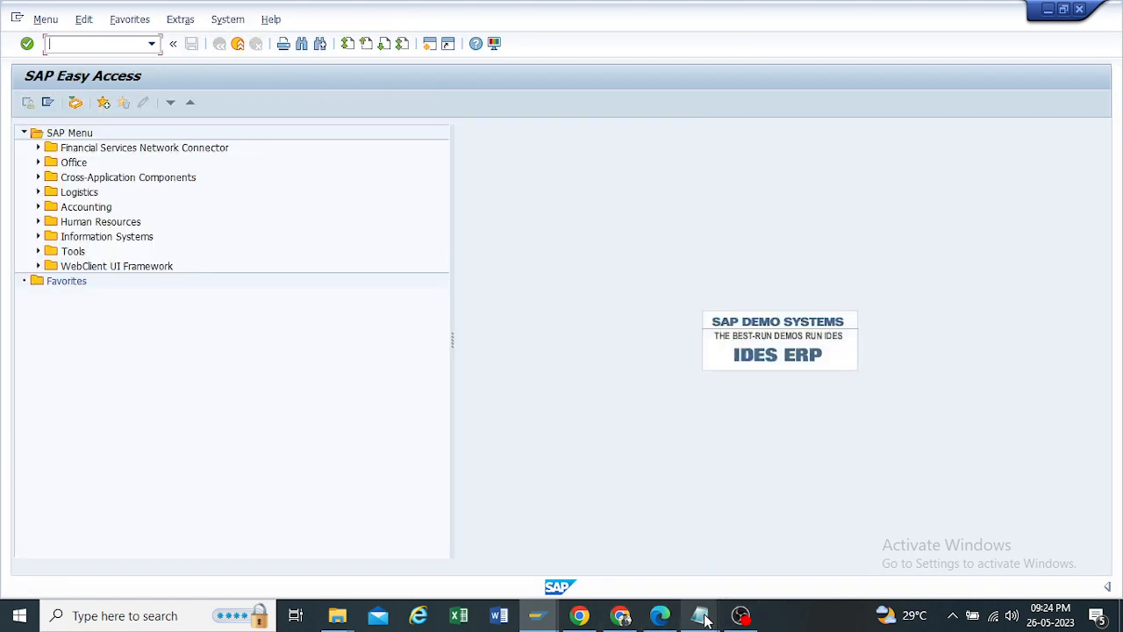
Step: Switch to the .txt stock list in Notepad, examine the first material numbers and their valuated stock, and minimize the window
left_click(702, 616)
left_click(790, 544)
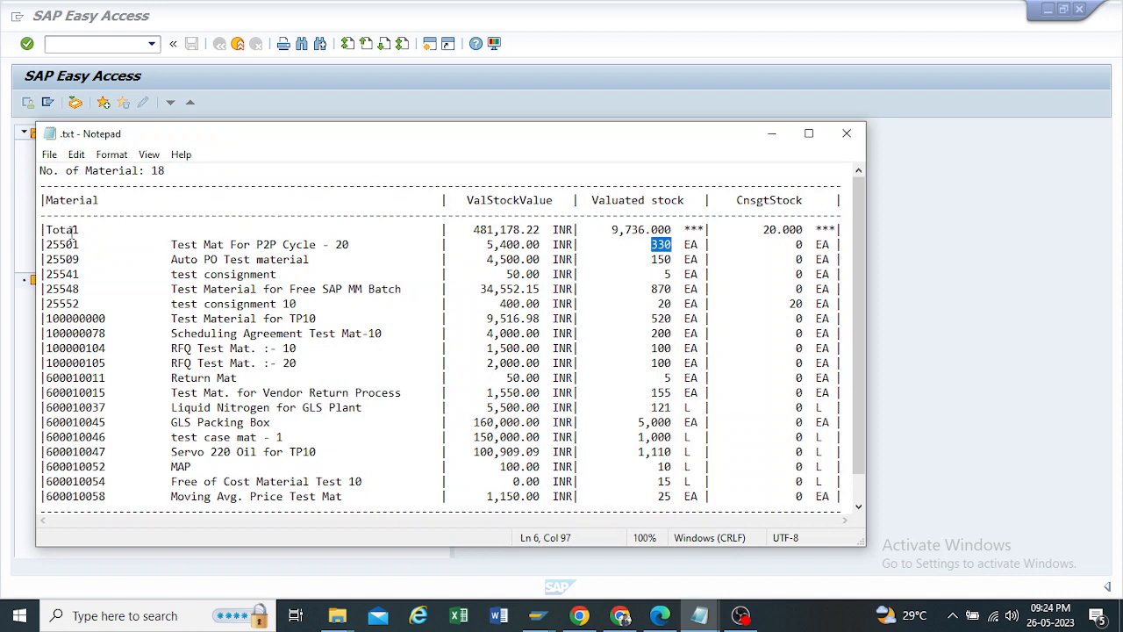
left_click_drag(80, 245, 48, 273)
left_click(78, 274)
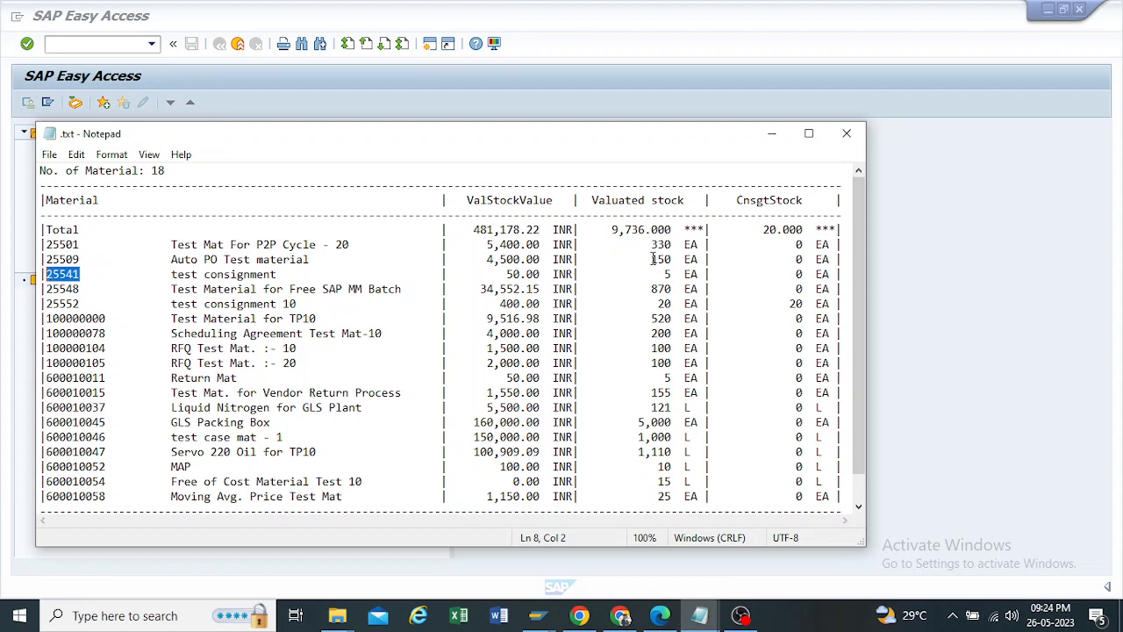
left_click_drag(652, 244, 683, 259)
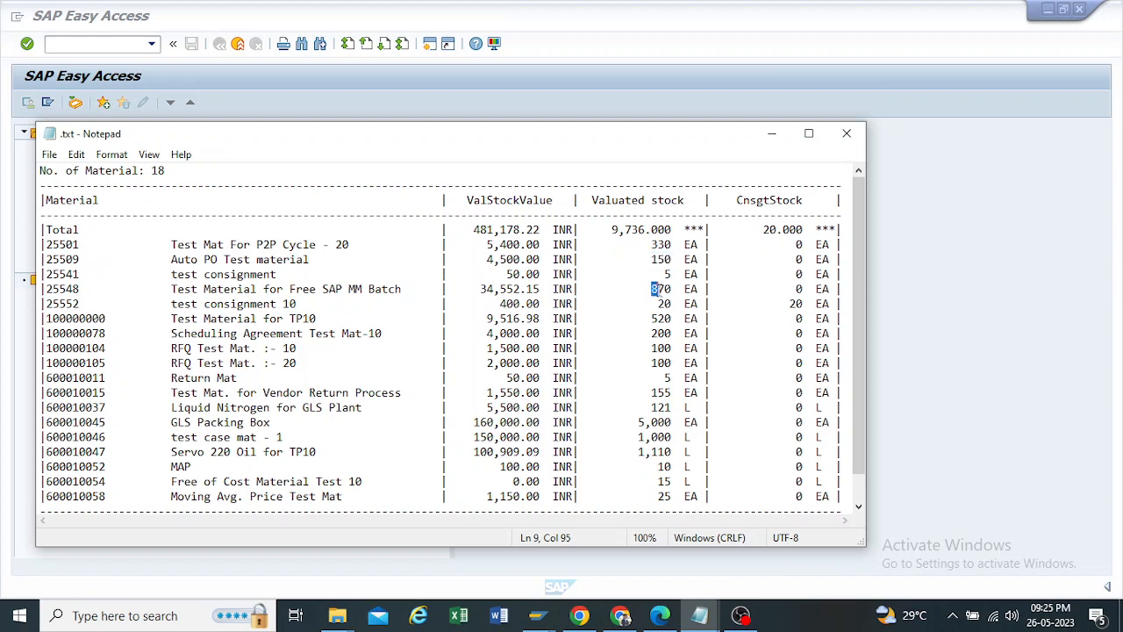
left_click(772, 134)
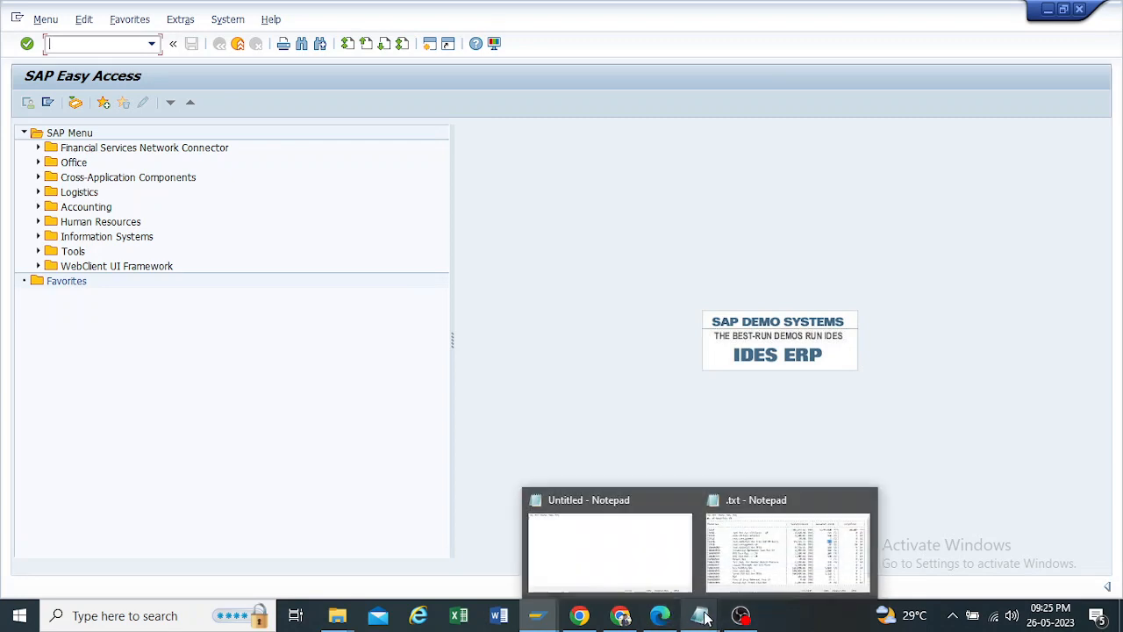
Step: Check the transaction code for creating the PI document in the Physical Inventory PDF, select MI01 in the text, and switch back to SAP
mouse_move(654, 620)
left_click(649, 544)
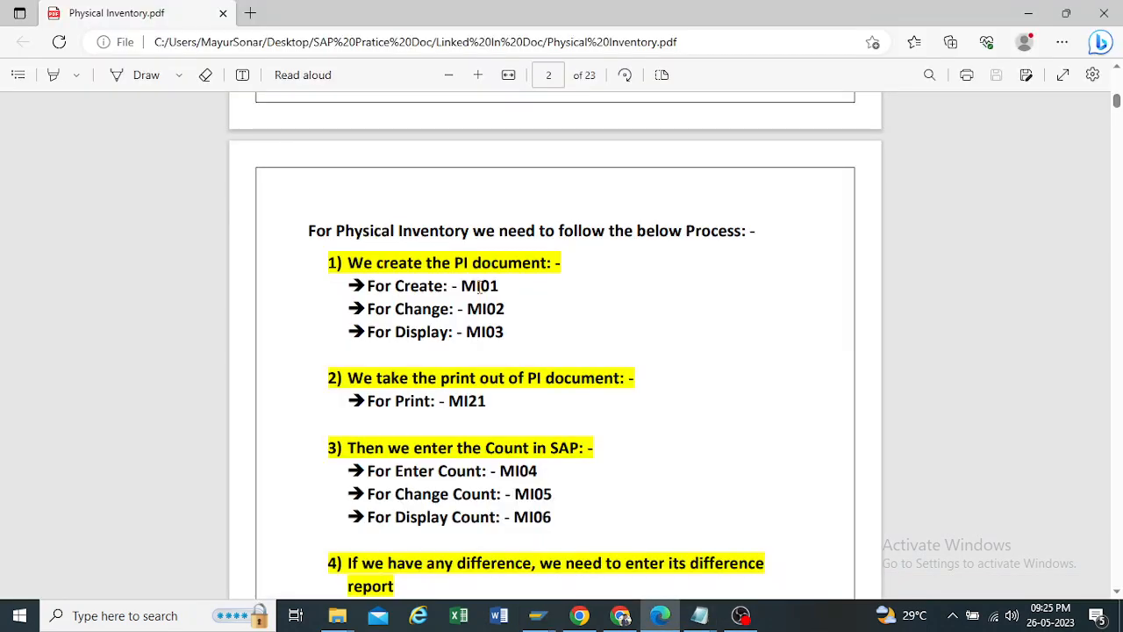
left_click_drag(452, 286, 493, 286)
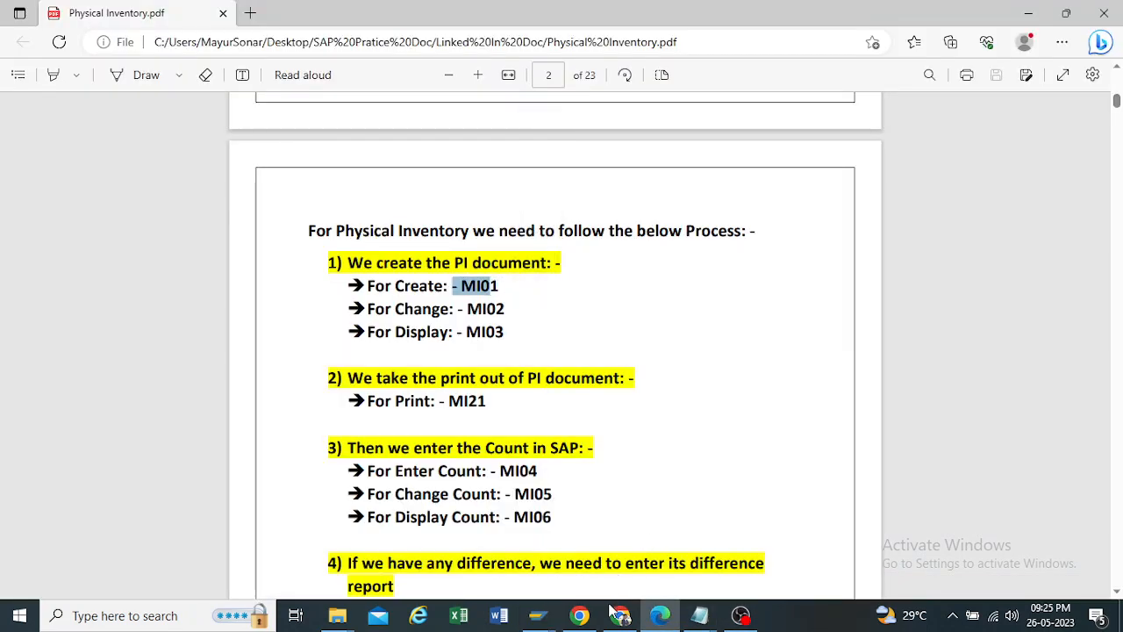
mouse_move(551, 618)
left_click(571, 534)
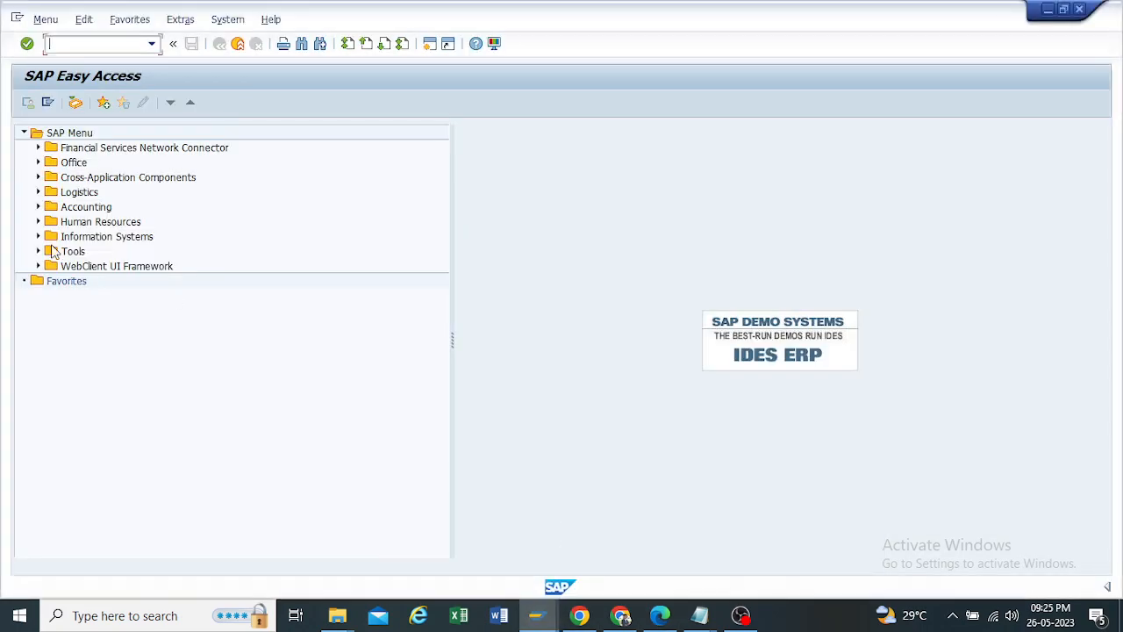
Step: Expand Logistics, Materials Management and Physical Inventory in the SAP menu tree
left_click(38, 192)
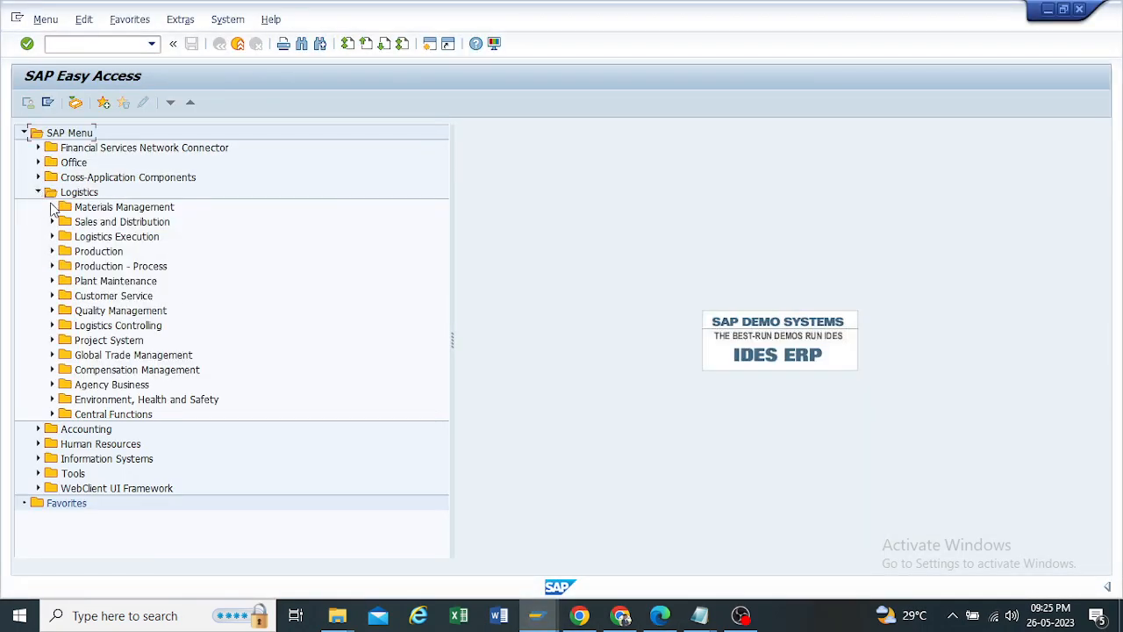
left_click(52, 208)
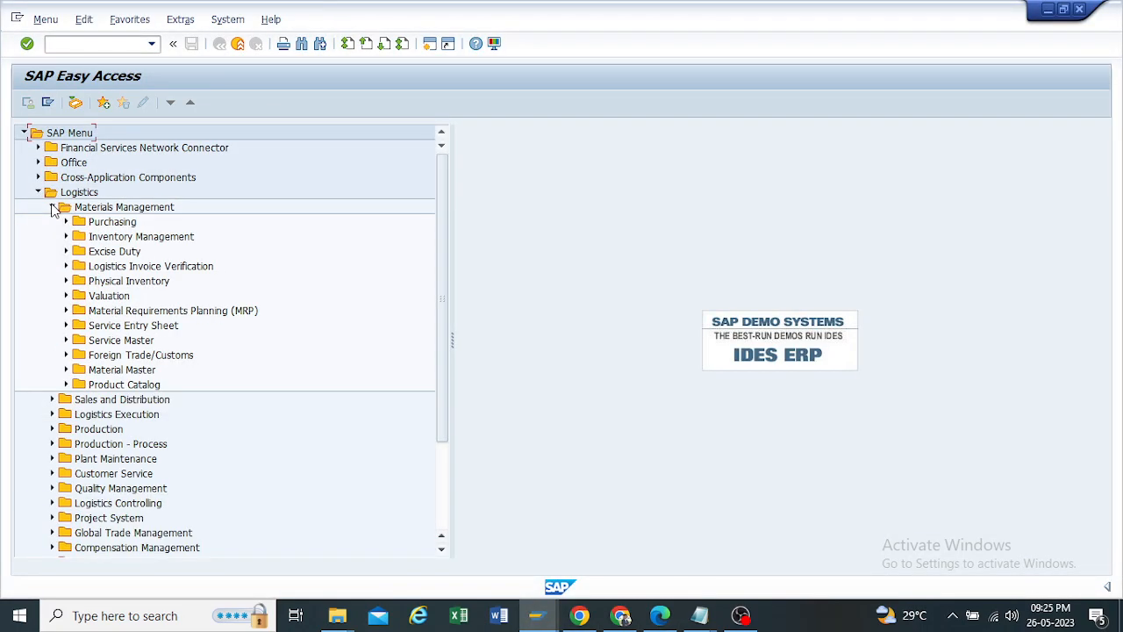
left_click(67, 282)
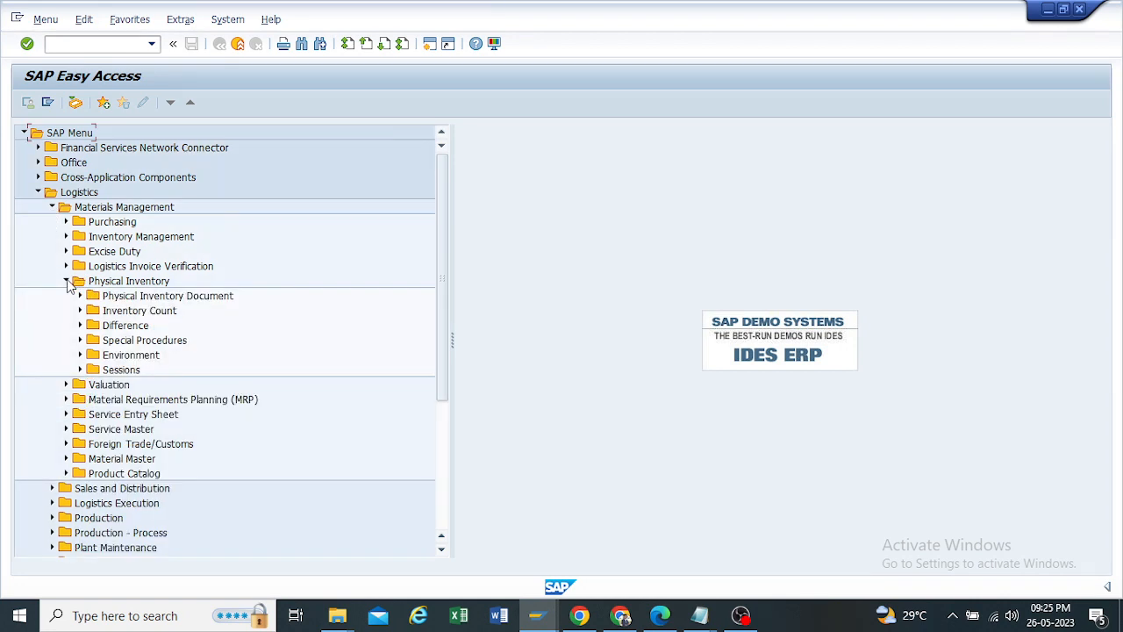
Step: Switch to the Physical Inventory PDF, review the process steps and their transaction codes, and minimize it to return to SAP
left_click(662, 615)
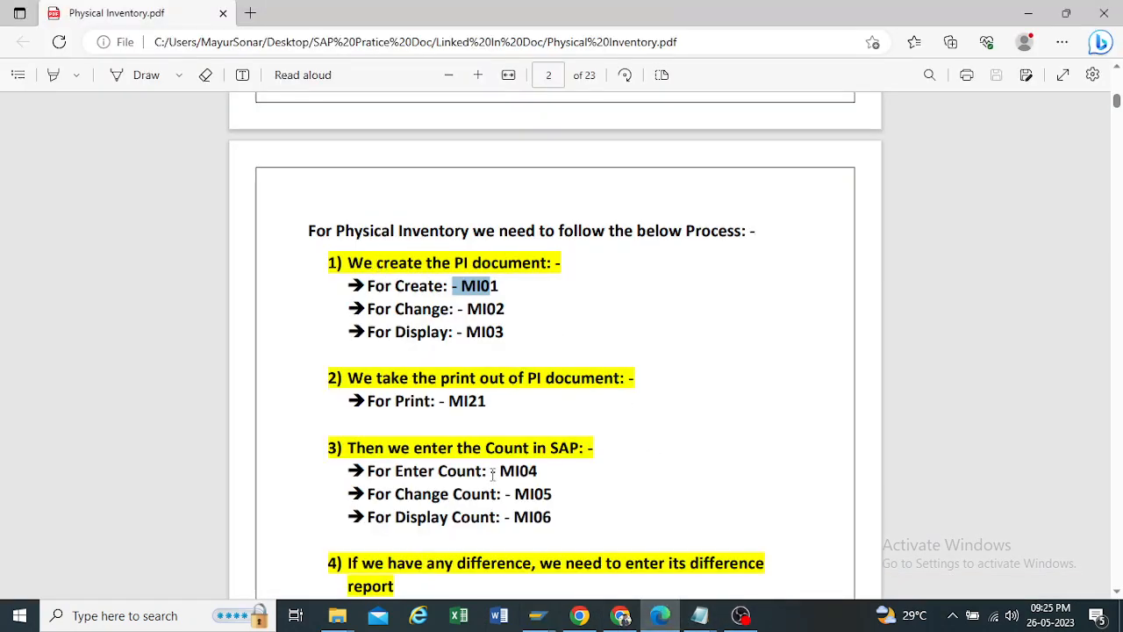
scroll(562, 545, "down", 2)
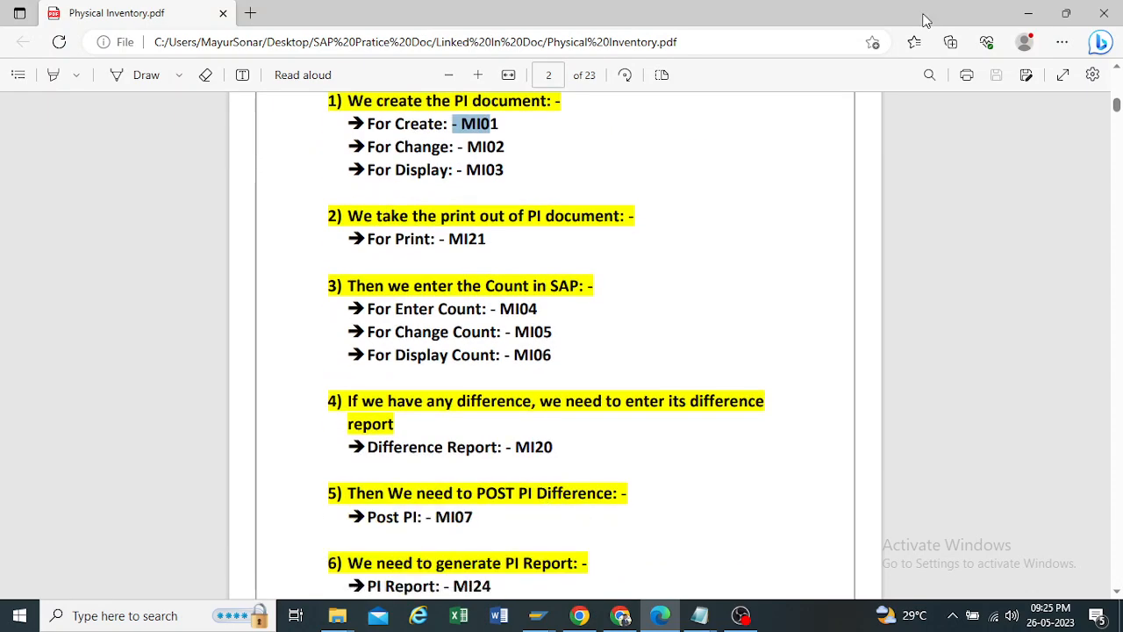
scroll(477, 299, "up", 1)
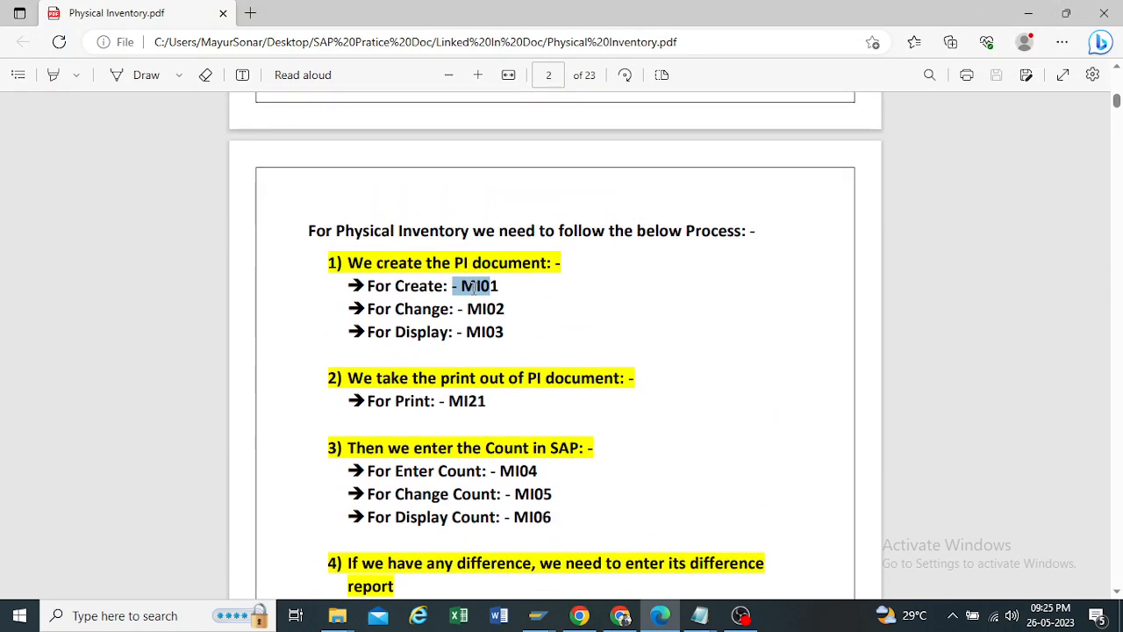
scroll(474, 289, "down", 2)
scroll(649, 166, "up", 2)
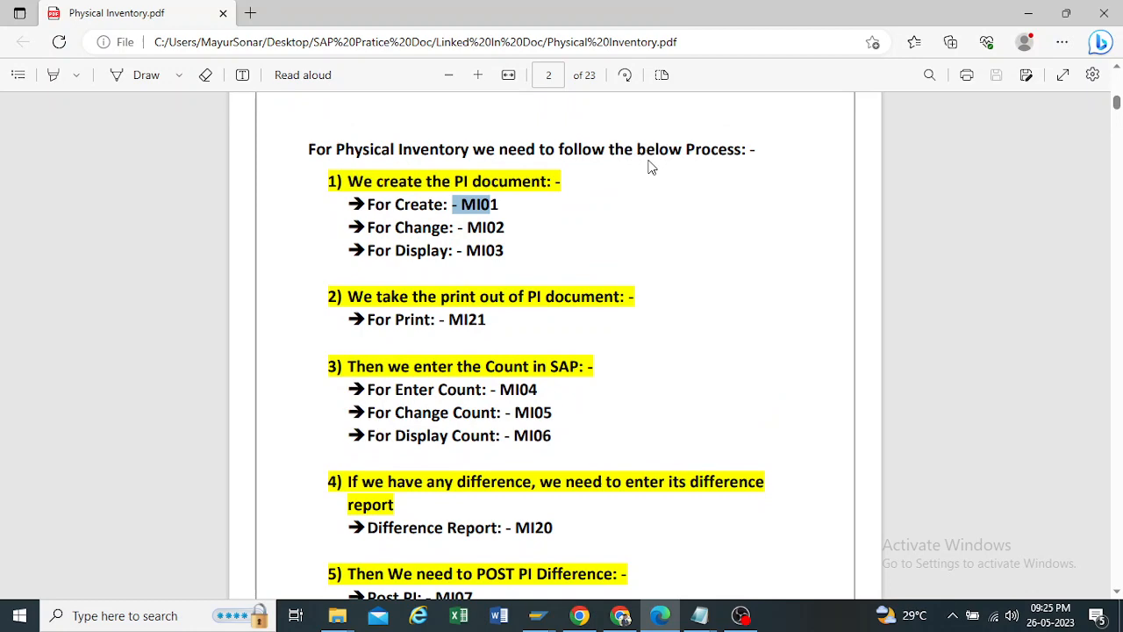
left_click(1032, 12)
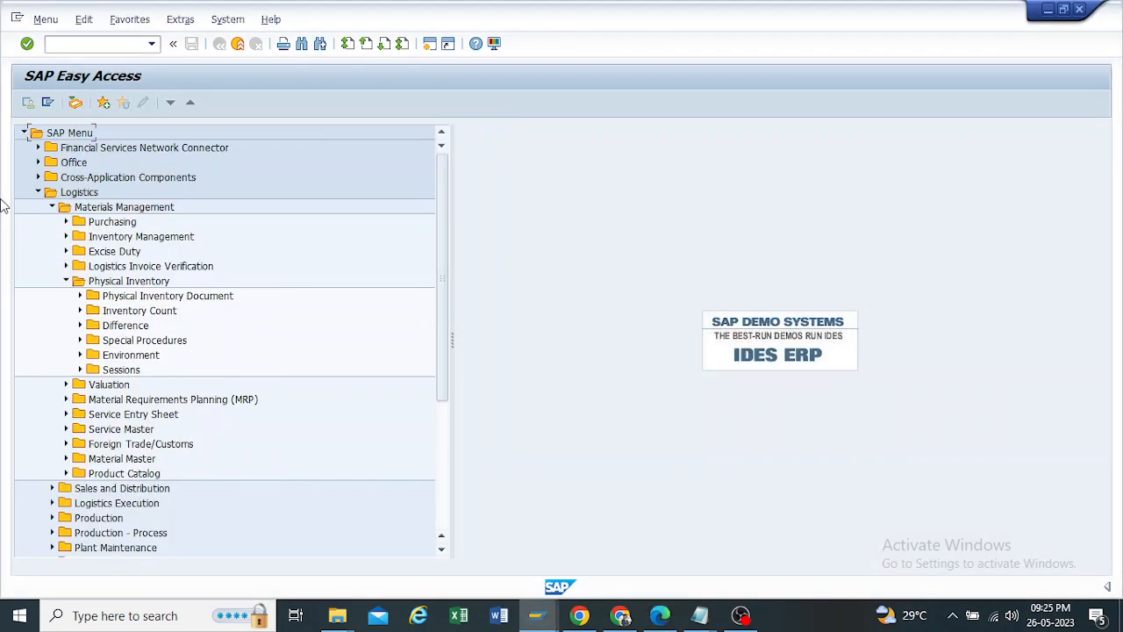
Step: Expand the Physical Inventory Document folder and select the MI01 - Create transaction
left_click(79, 297)
left_click(138, 316)
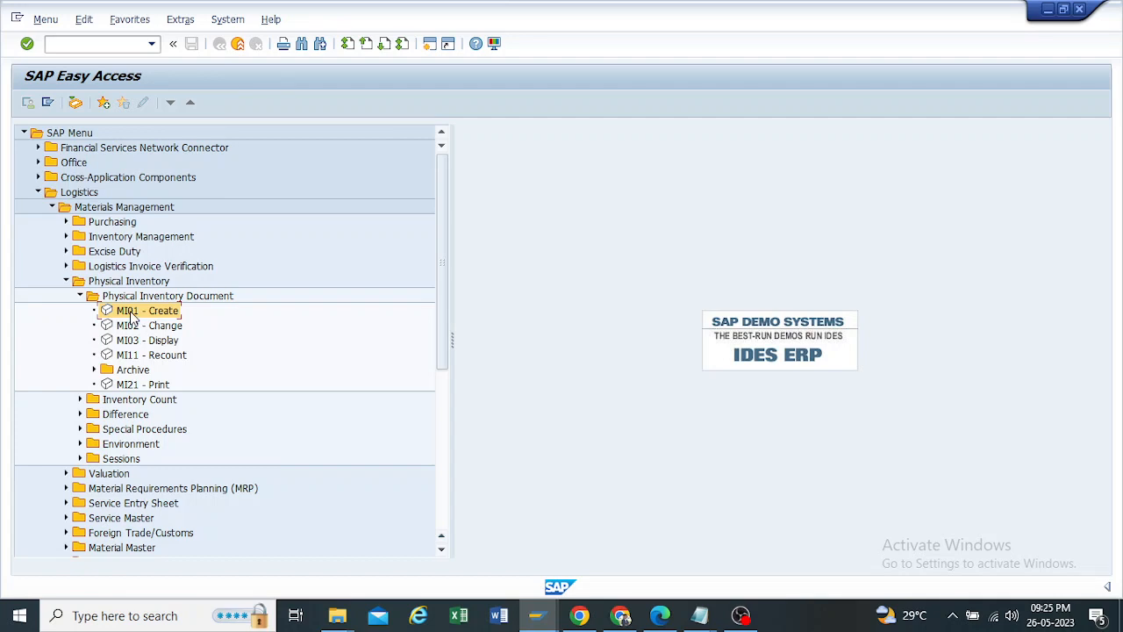
Step: Open MI01 - Create and proceed to the item list with planned count date 26.05.2023, plant TP10 and storage location RM00
double_click(132, 318)
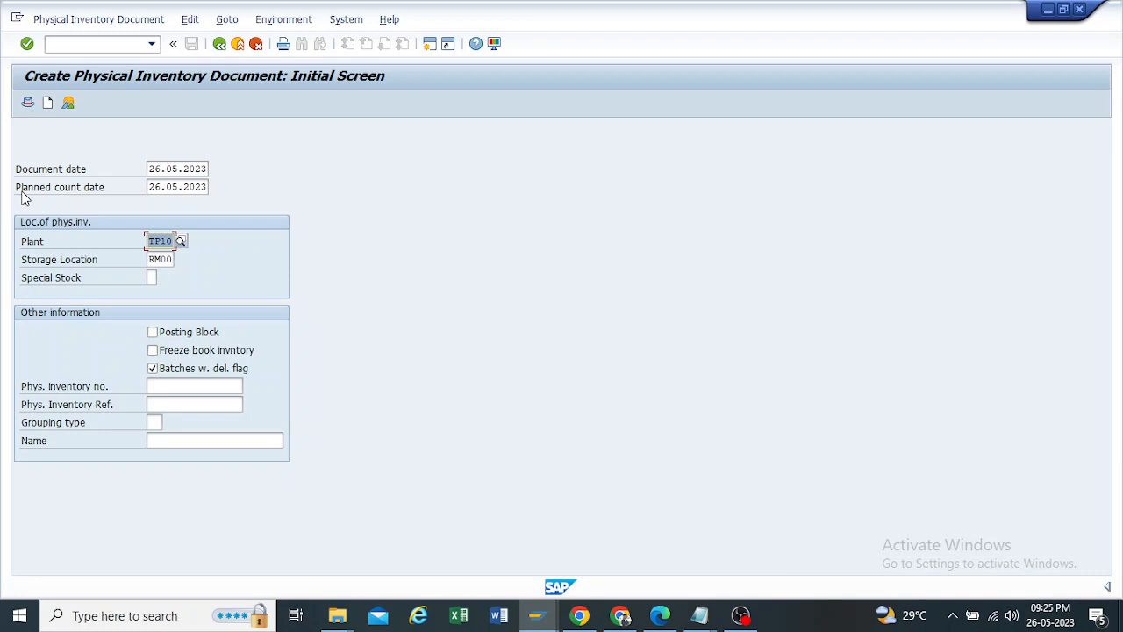
double_click(205, 186)
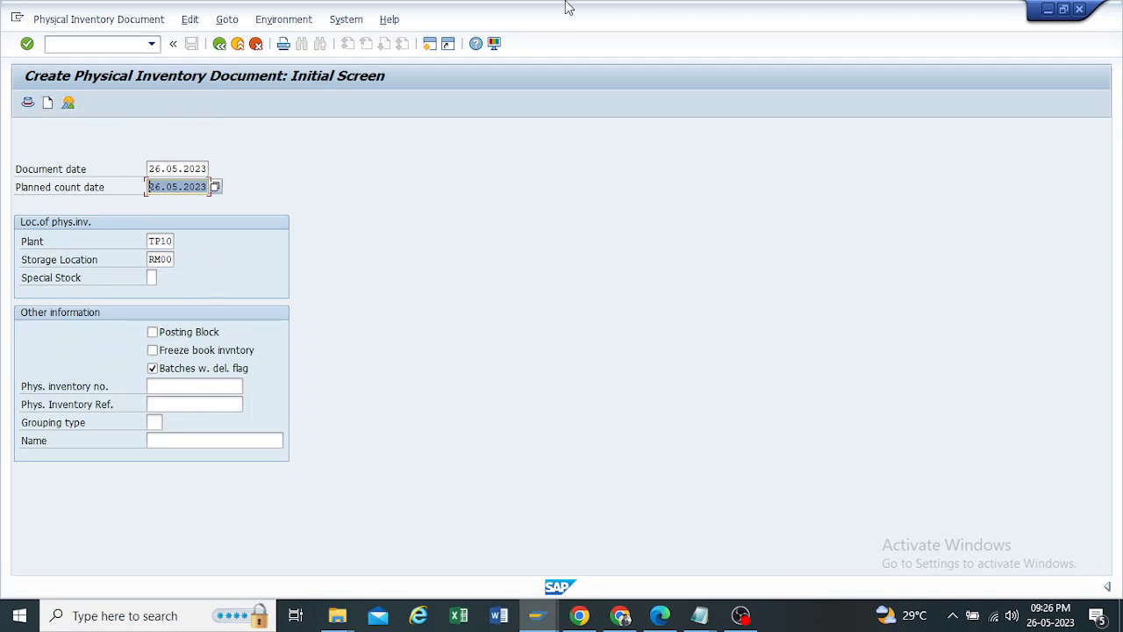
key("Return")
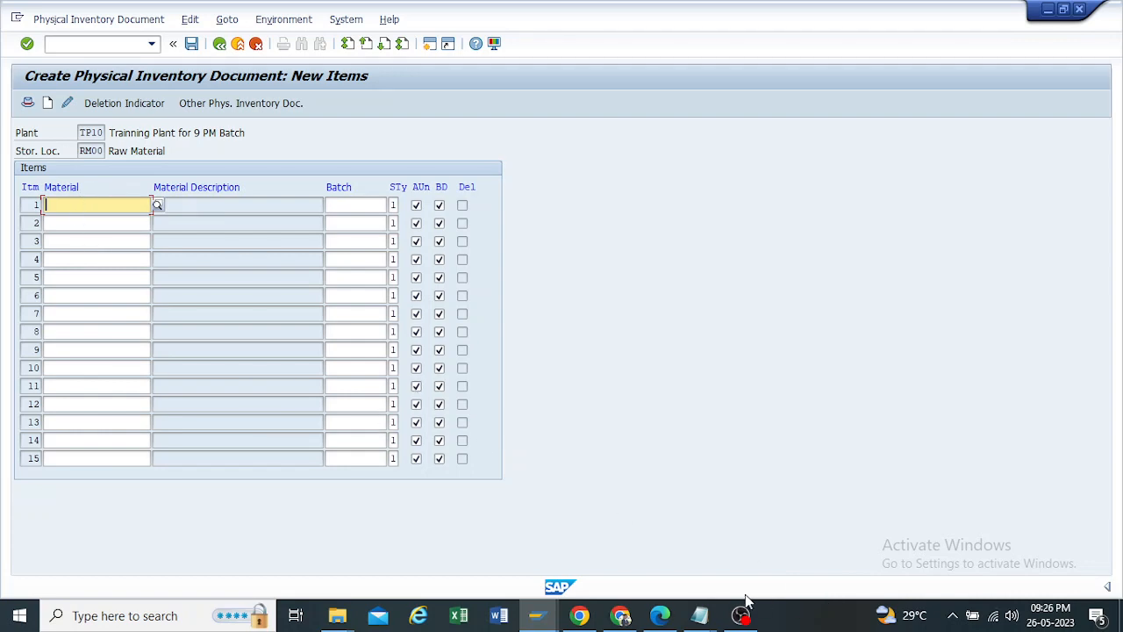
Step: Check the value and quantity of material 25501 in the Notepad stock list and copy its number into item 1
mouse_move(706, 617)
left_click(789, 544)
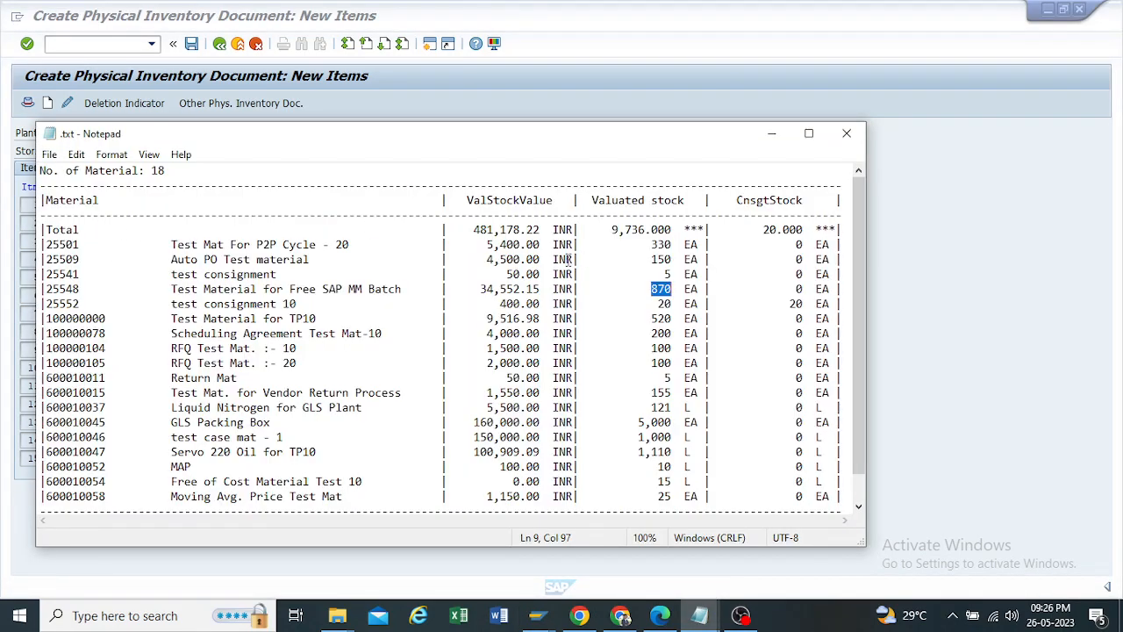
left_click_drag(479, 243, 545, 245)
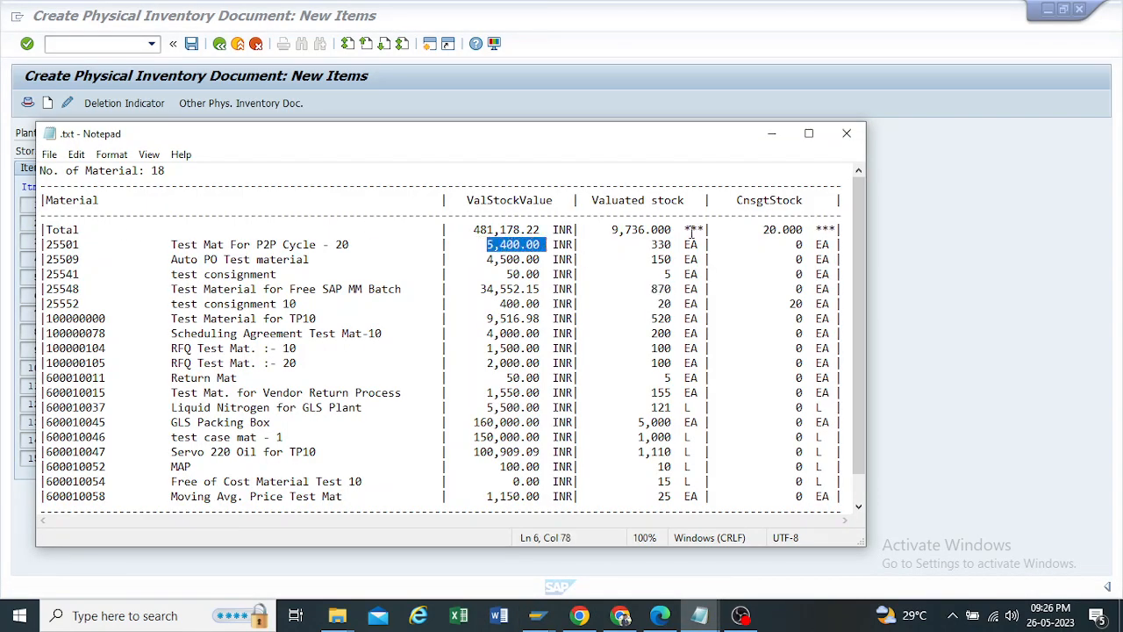
left_click_drag(653, 245, 675, 246)
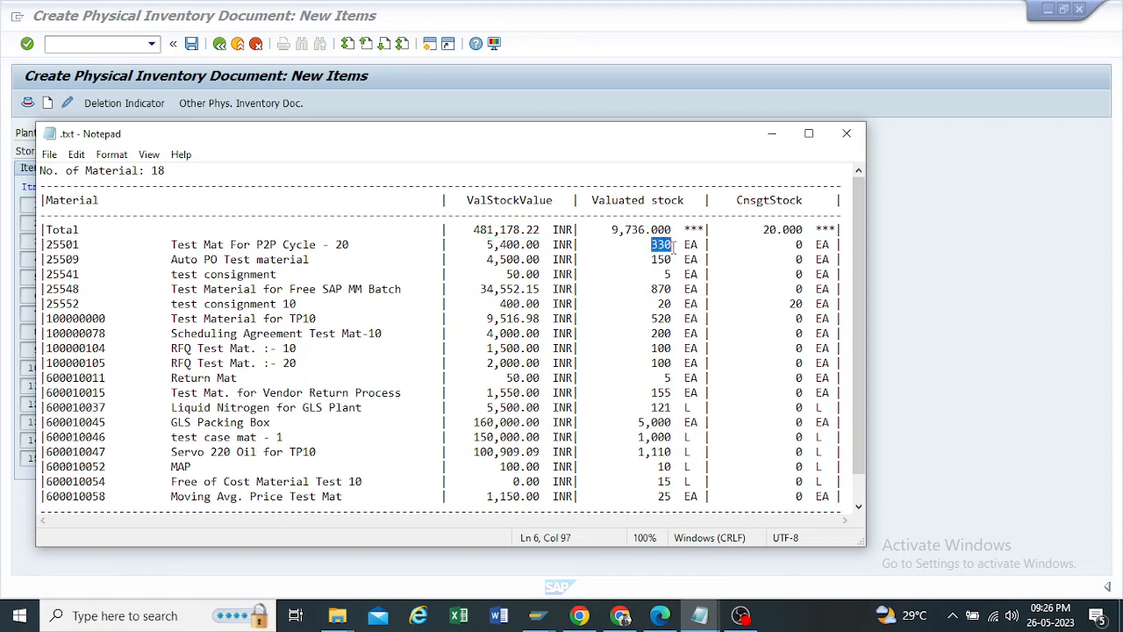
left_click_drag(80, 246, 46, 245)
key("ctrl+c")
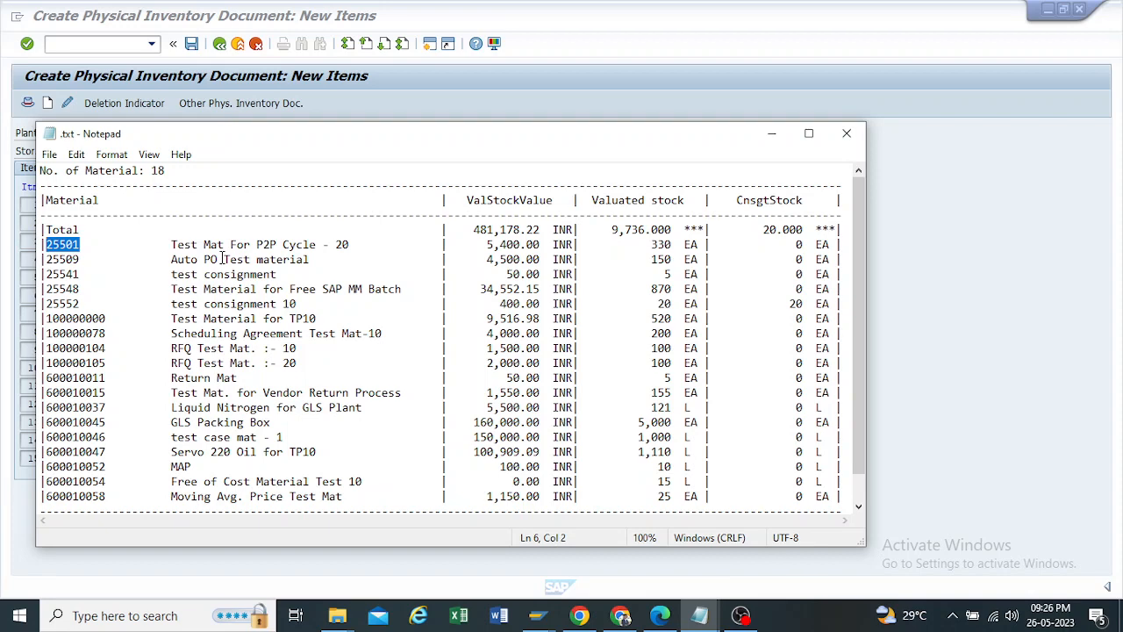
left_click(771, 133)
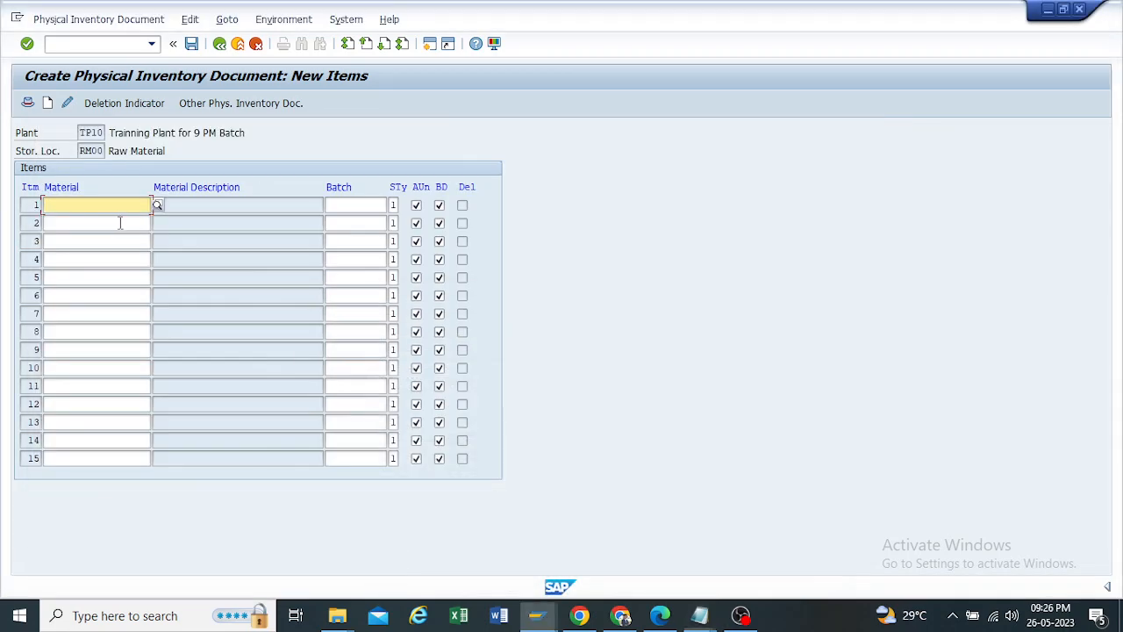
key("ctrl+v")
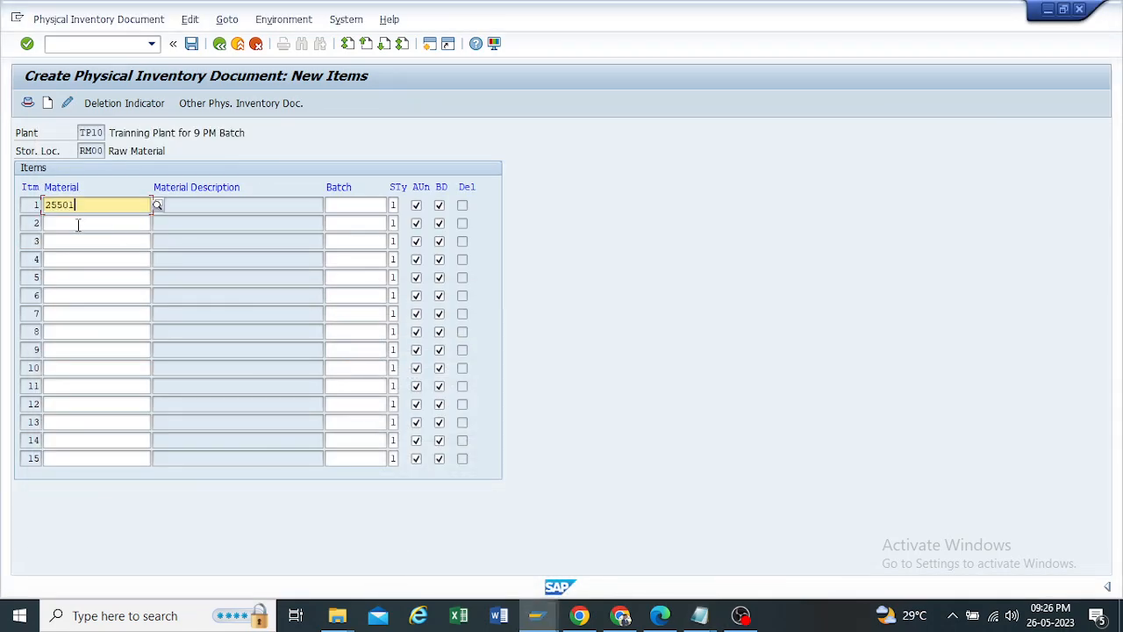
Step: Copy material number 25509 from the Notepad stock list into item 2 of the physical inventory document
left_click(79, 223)
left_click(699, 615)
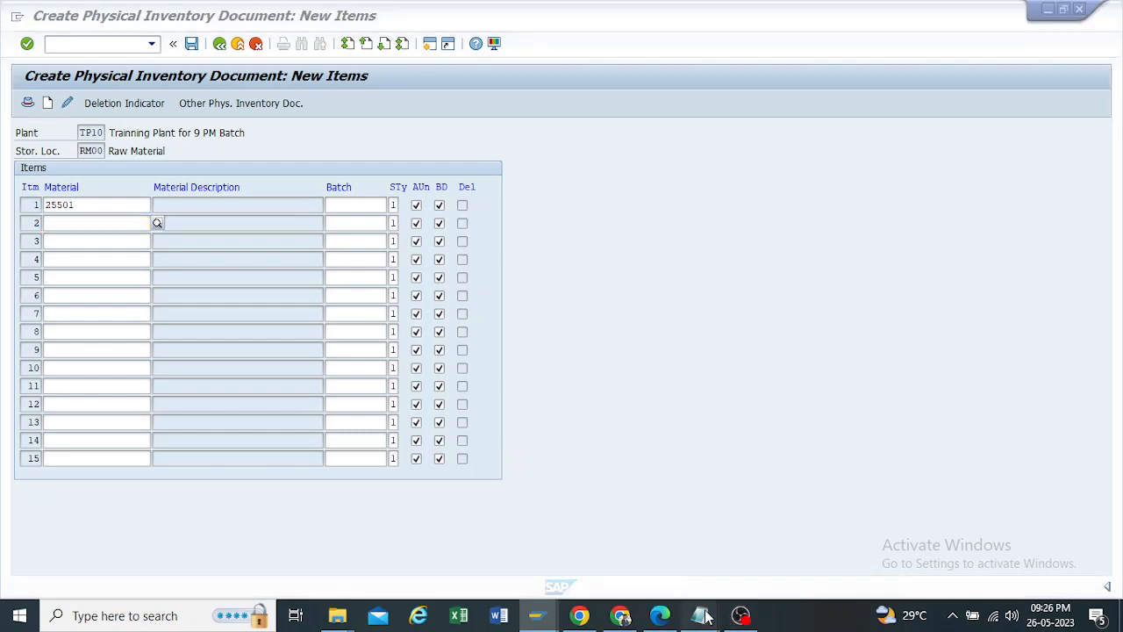
left_click(801, 525)
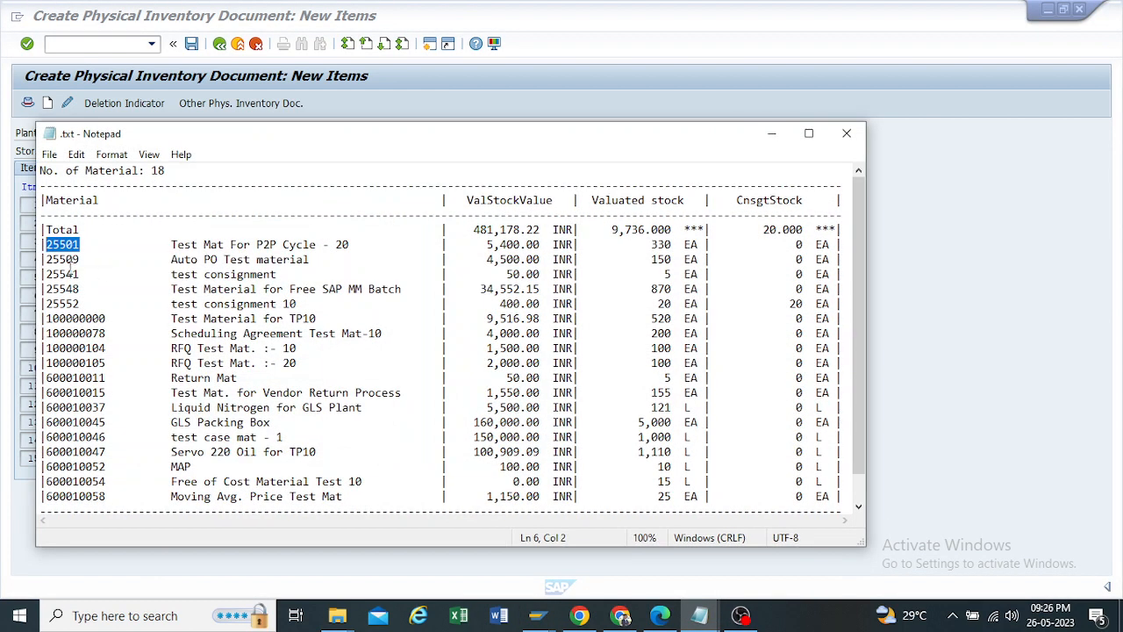
left_click_drag(80, 260, 47, 260)
key("ctrl+c")
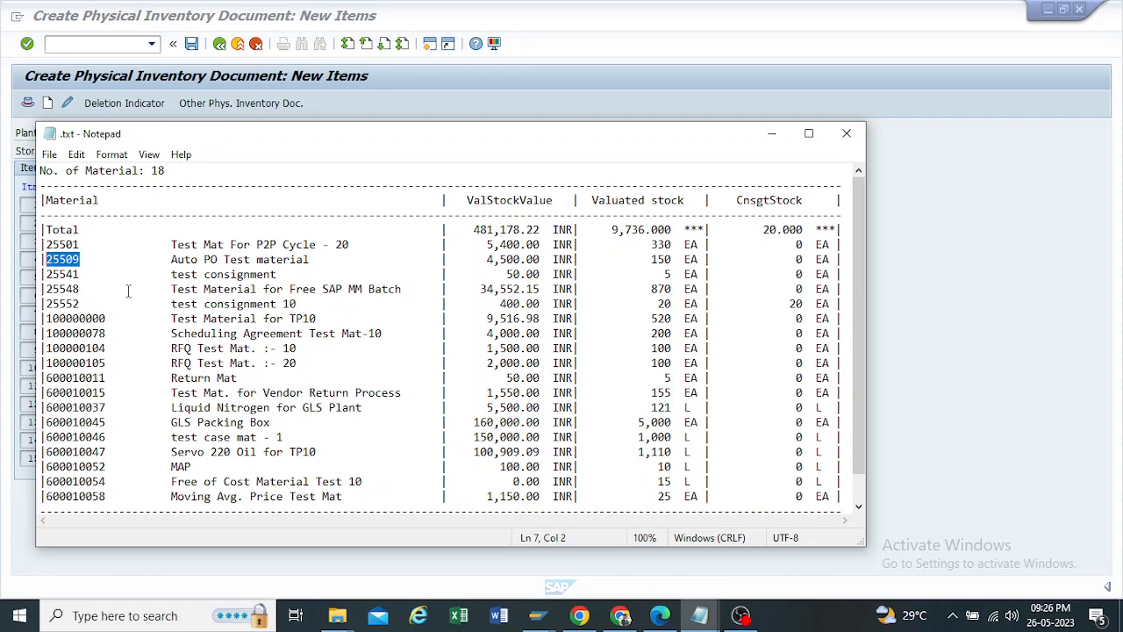
left_click(771, 134)
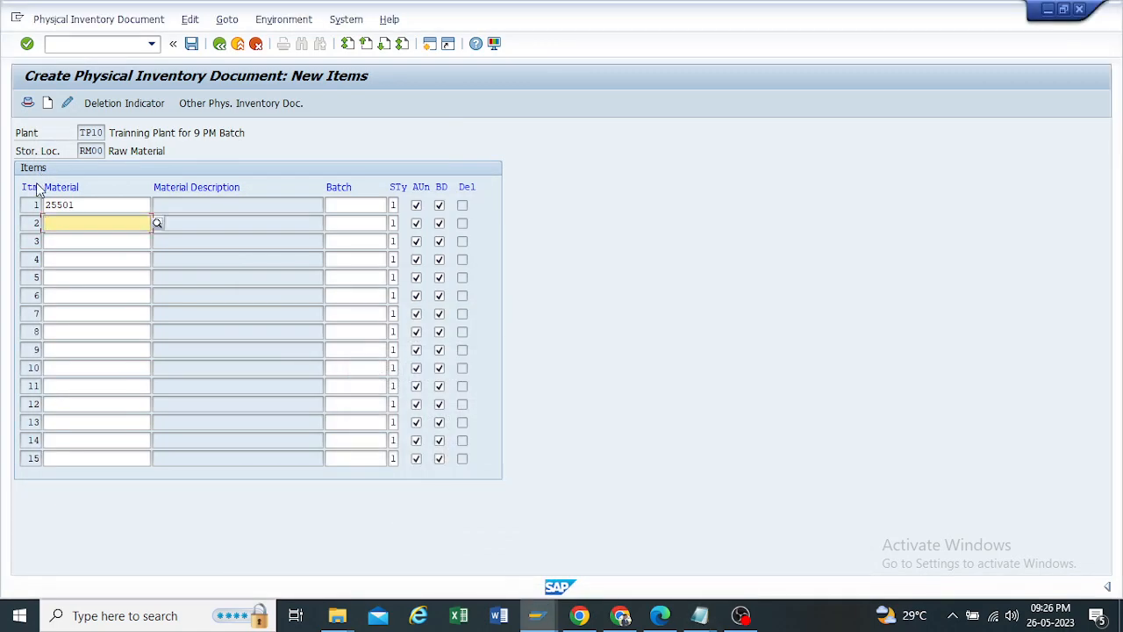
left_click(66, 221)
key("ctrl+v")
Step: Copy material number 25548 from the Notepad stock list into item 3 and save the physical inventory document
left_click(66, 241)
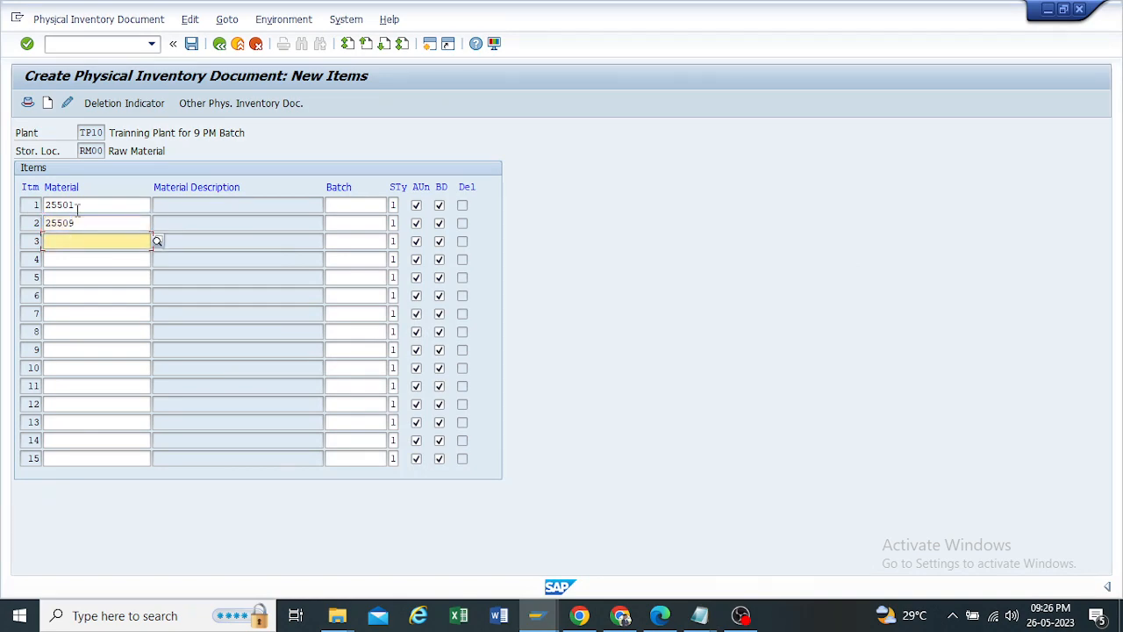
left_click(699, 615)
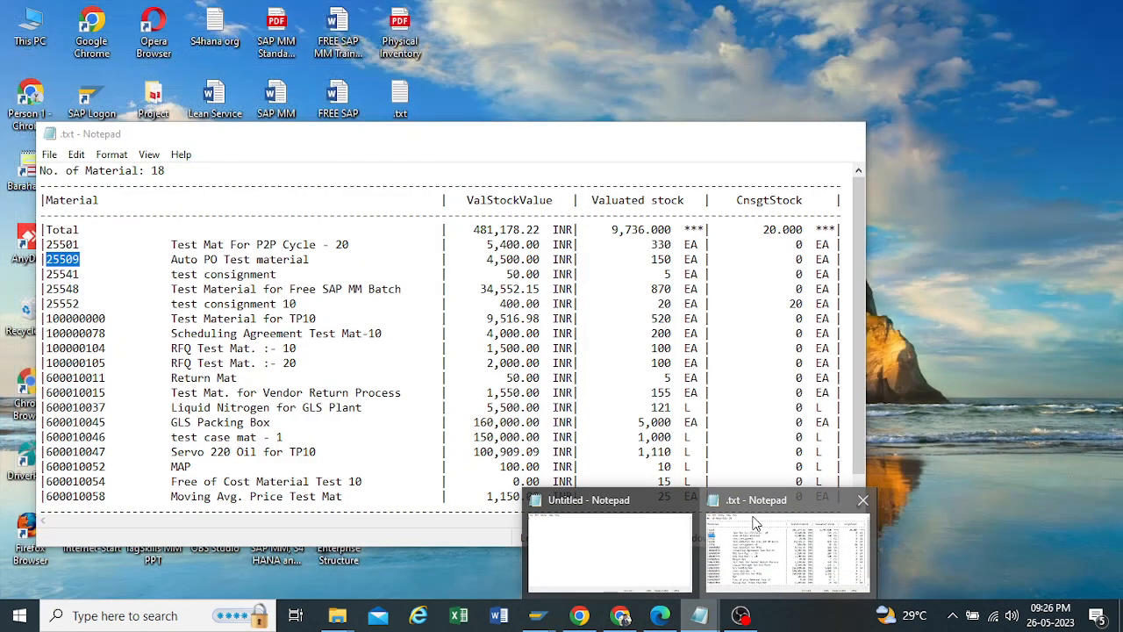
left_click(754, 526)
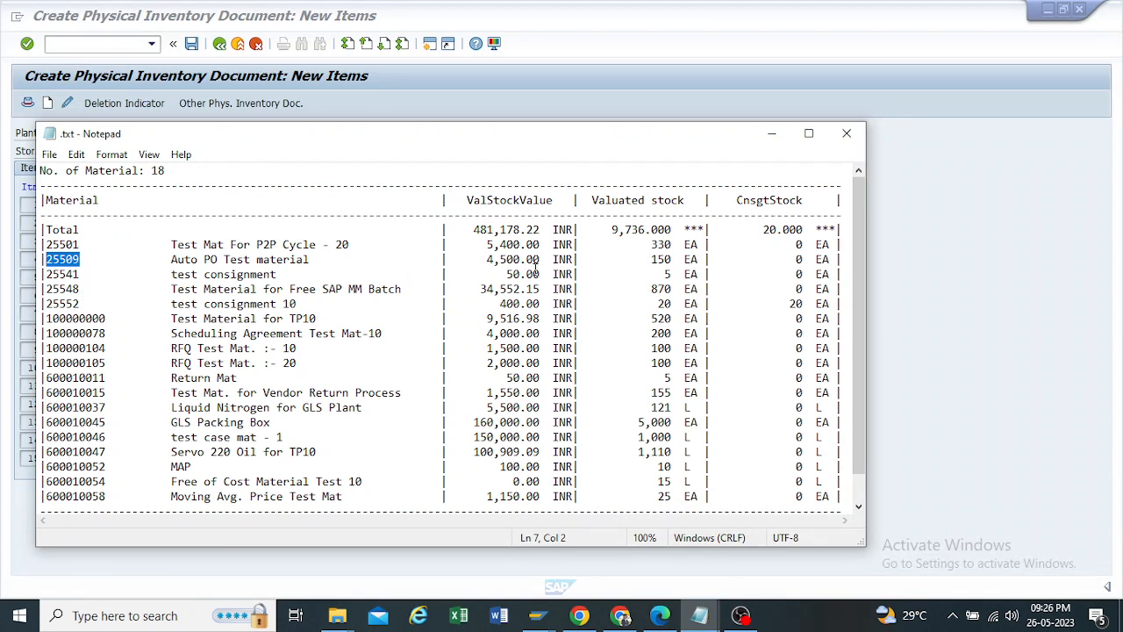
double_click(667, 274)
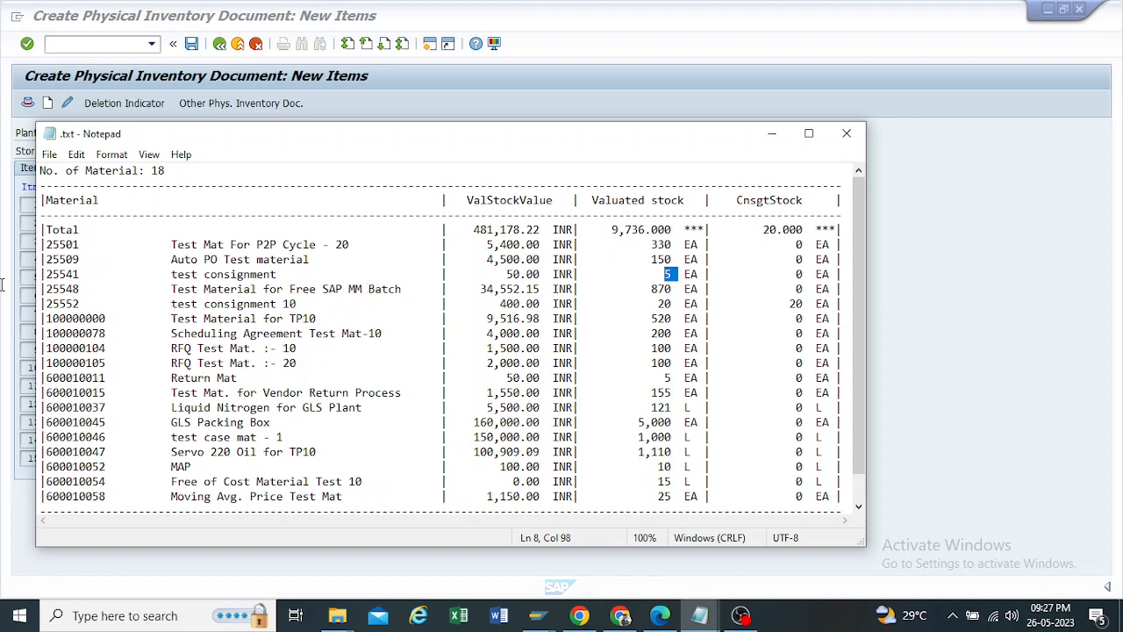
left_click_drag(82, 290, 45, 290)
key("ctrl+c")
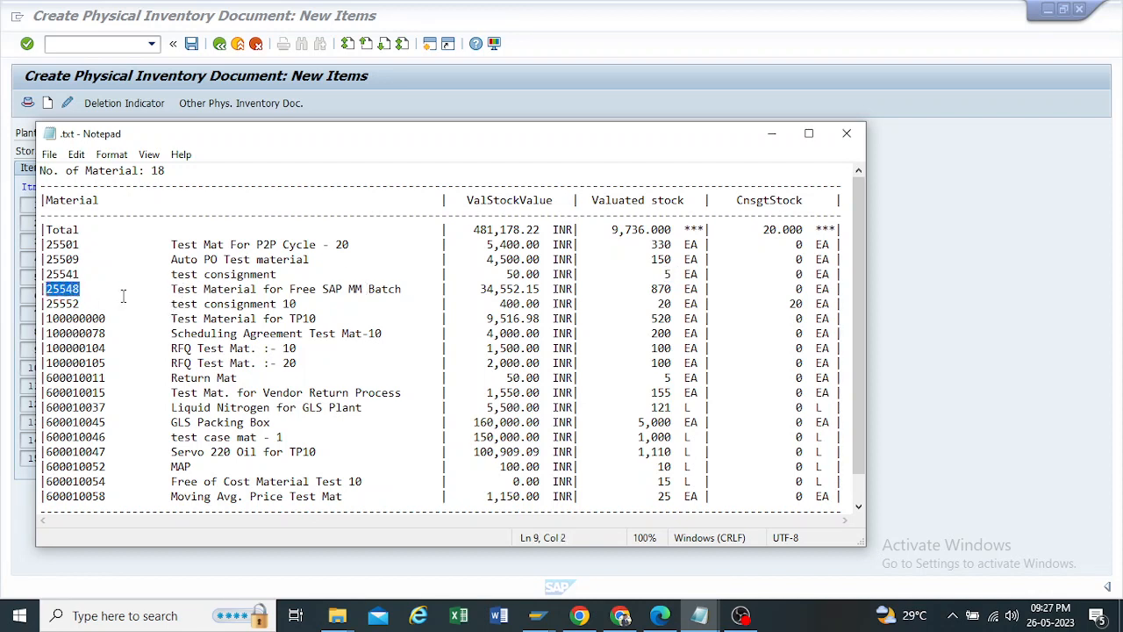
left_click(773, 133)
left_click(102, 241)
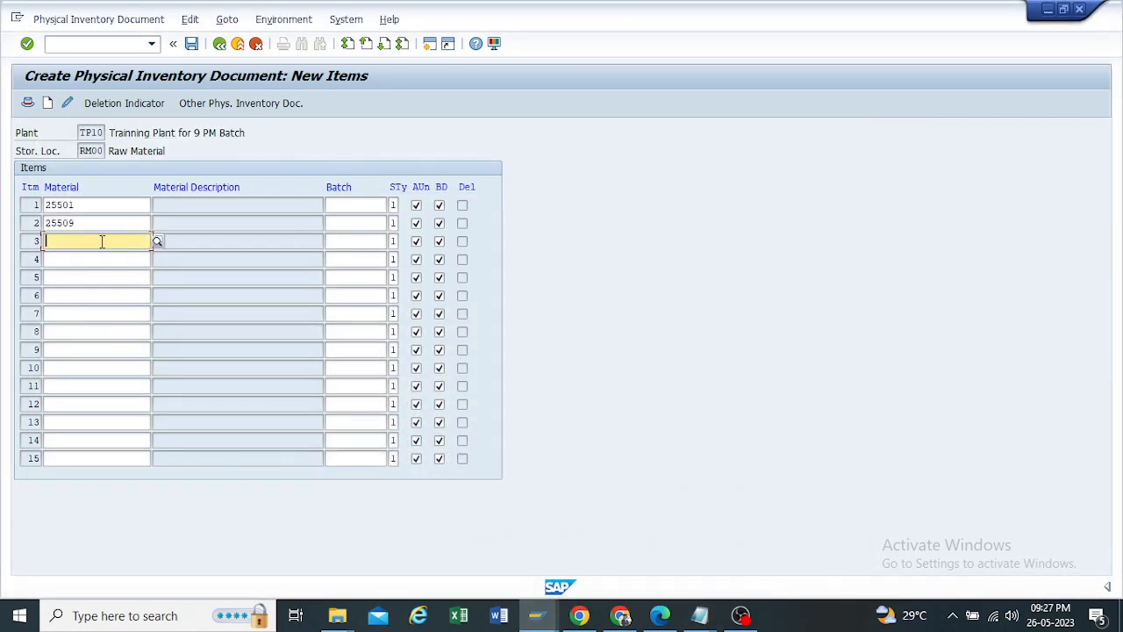
key("ctrl+v")
left_click(194, 44)
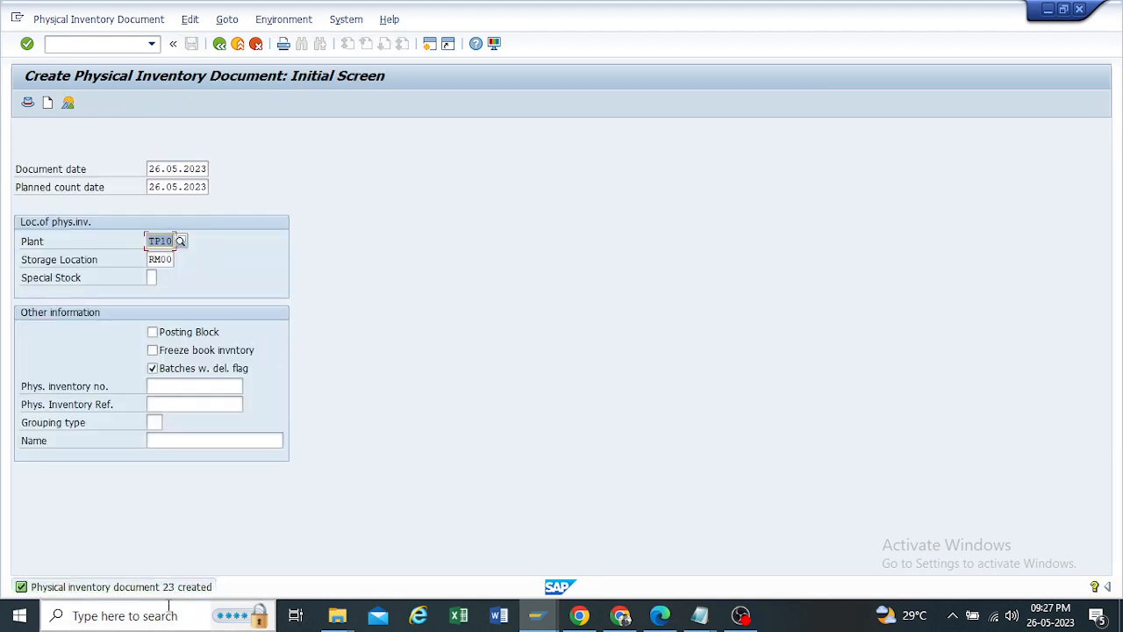
Step: Open the details of the document creation message, copy its text and paste it into the untitled Notepad note
double_click(186, 593)
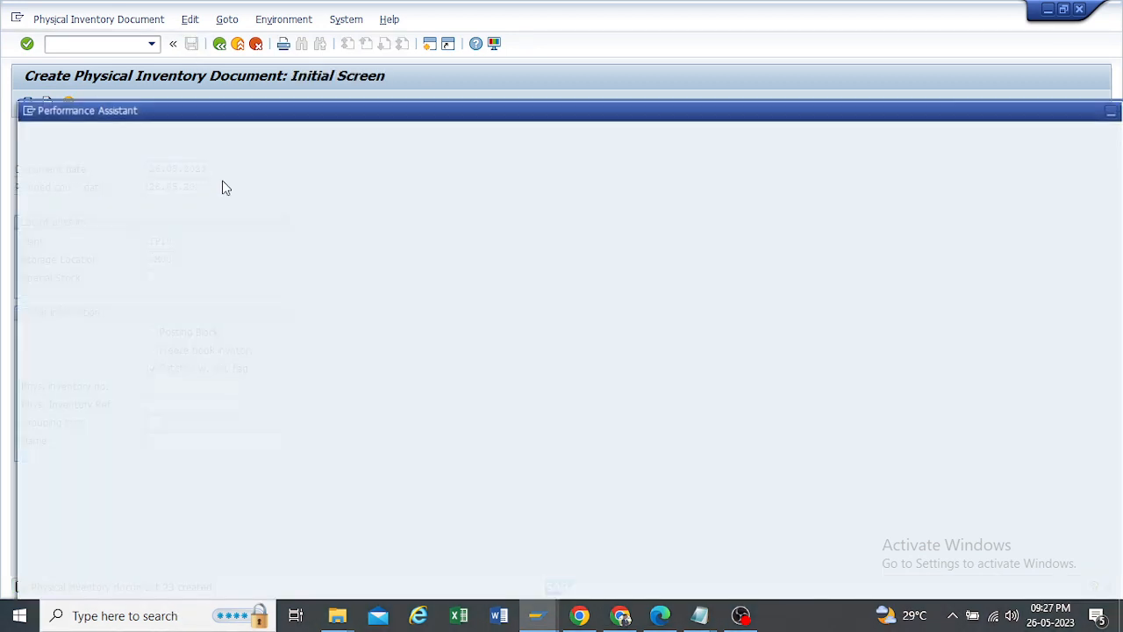
left_click_drag(238, 166, 25, 164)
key("ctrl+c")
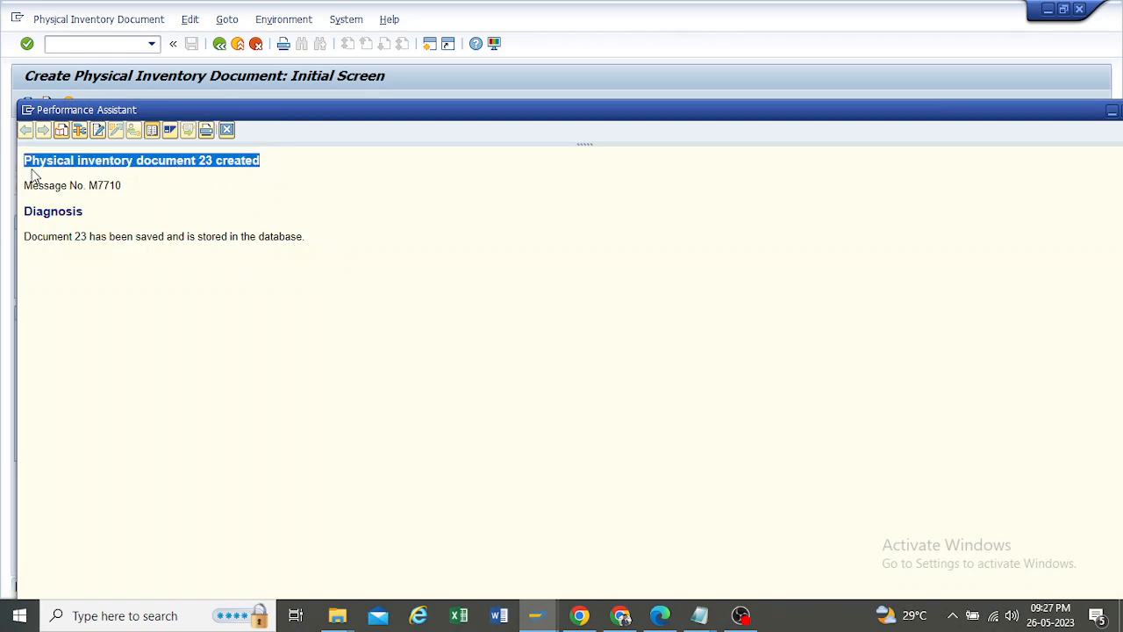
left_click_drag(1076, 115, 1037, 118)
left_click(1049, 115)
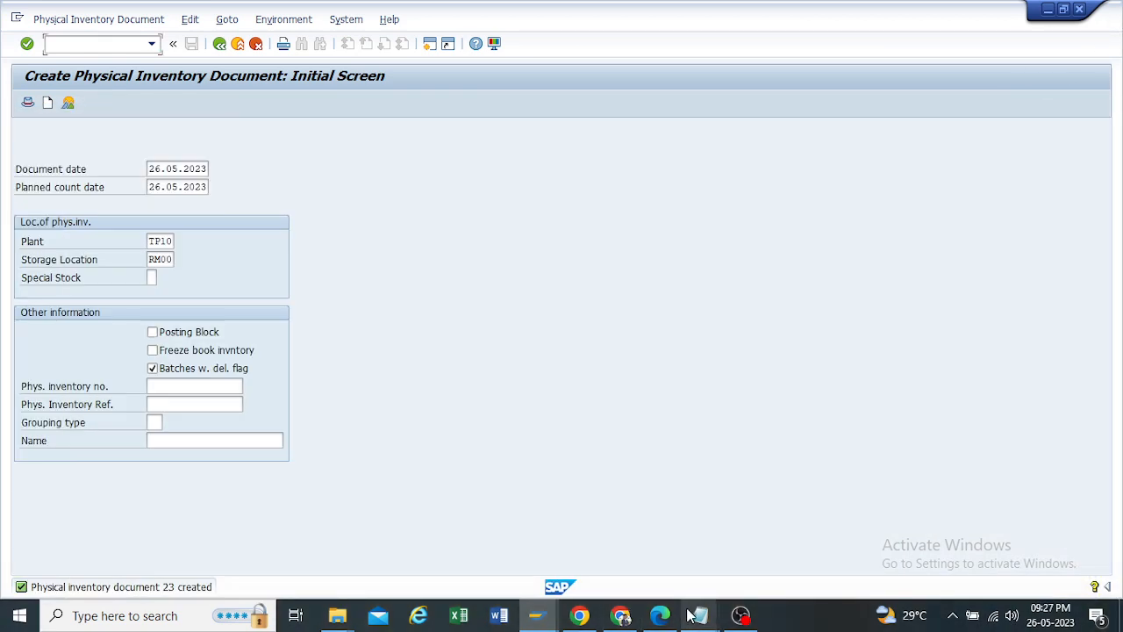
mouse_move(690, 617)
left_click(640, 568)
key("ctrl+v")
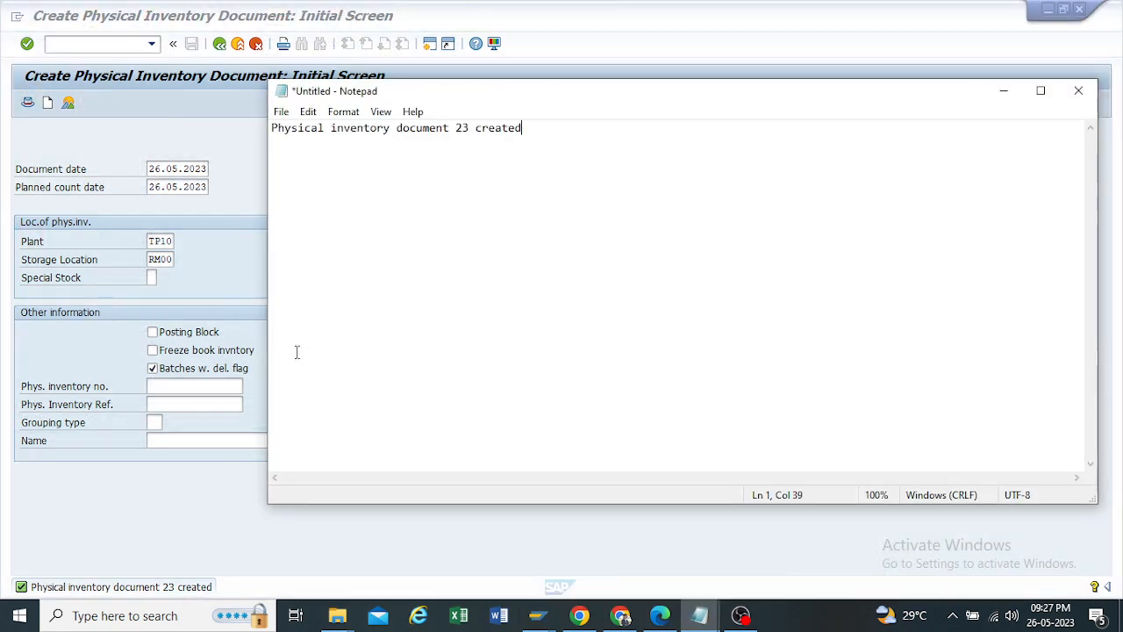
Step: Copy the document number 23 from the Notepad note and minimize it to return to SAP
left_click_drag(475, 129, 458, 129)
left_click(1004, 91)
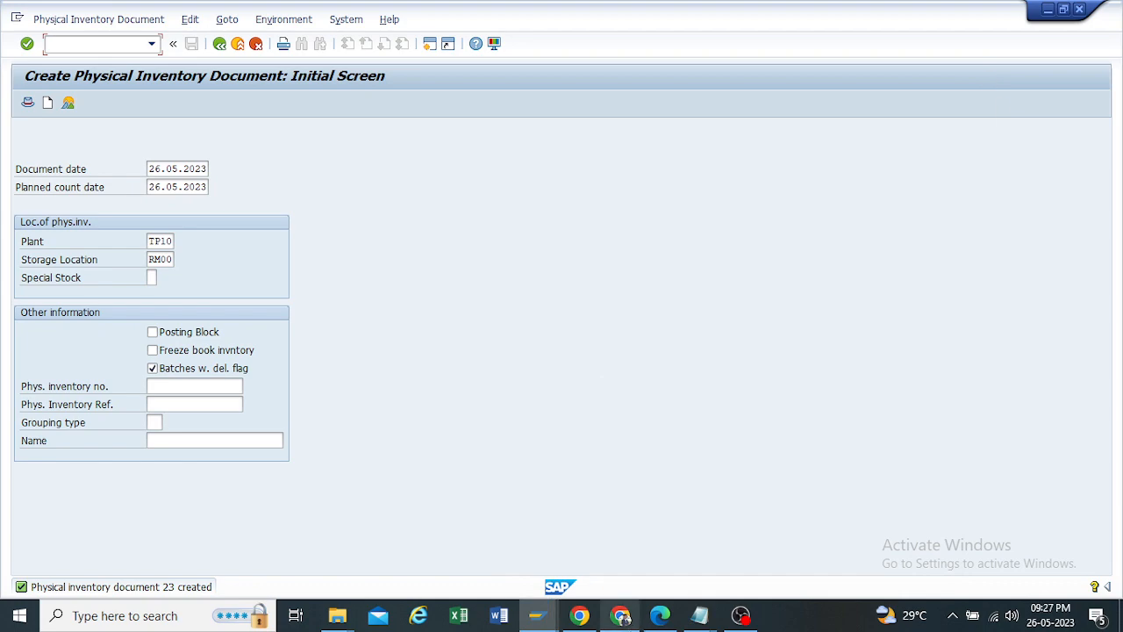
left_click(702, 619)
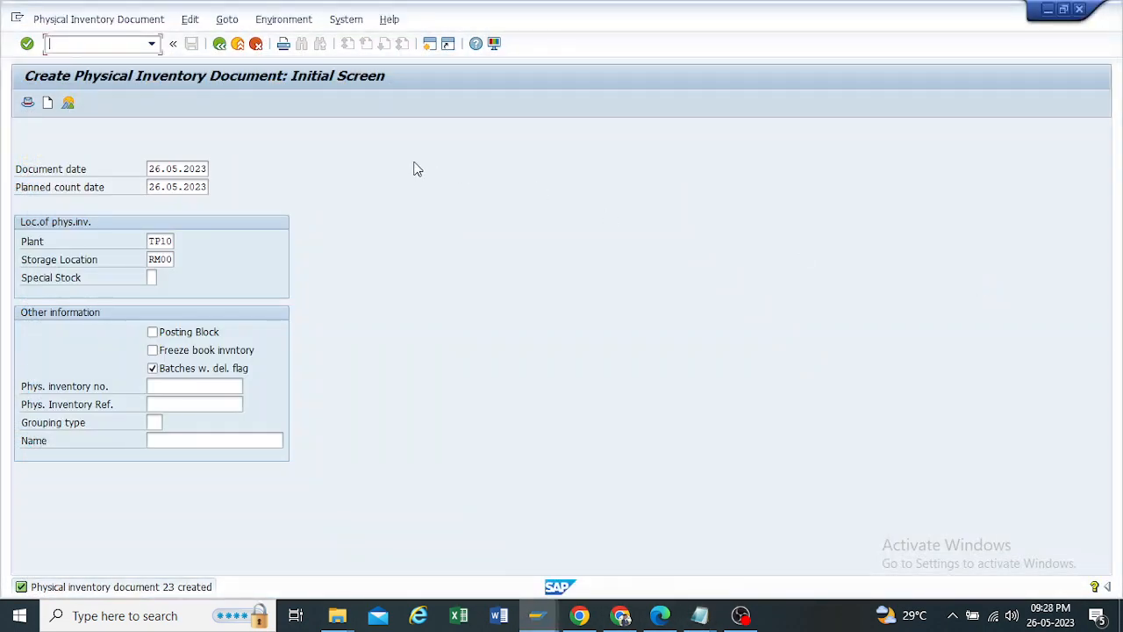
Step: Leave MI01 and open physical inventory document 23 of fiscal year 2023 in MI02 - Change
left_click(221, 45)
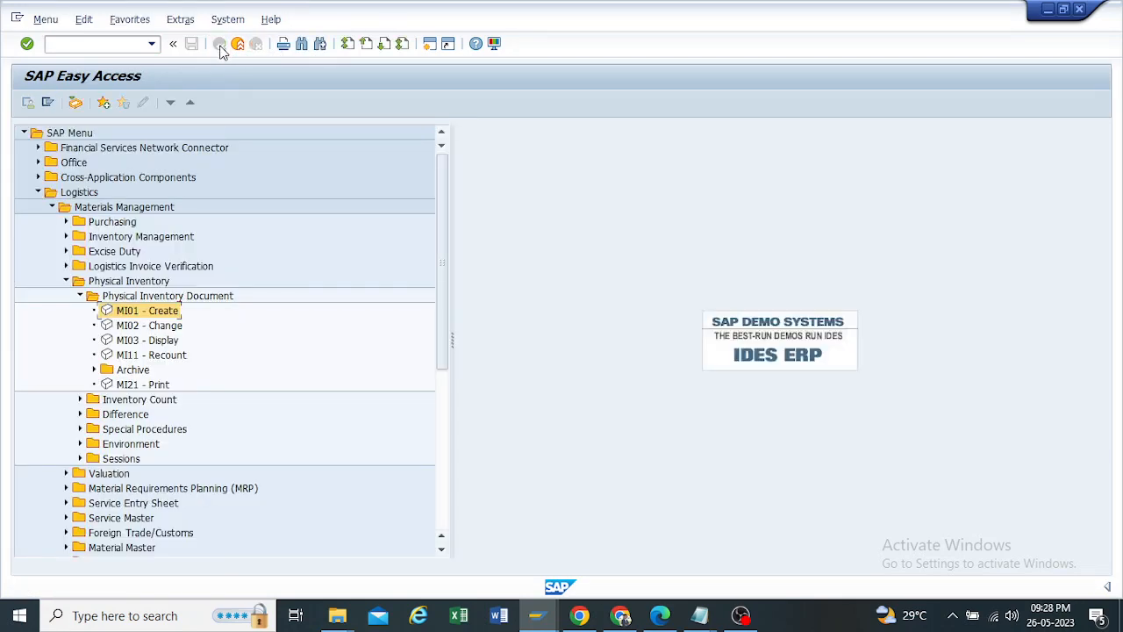
double_click(131, 325)
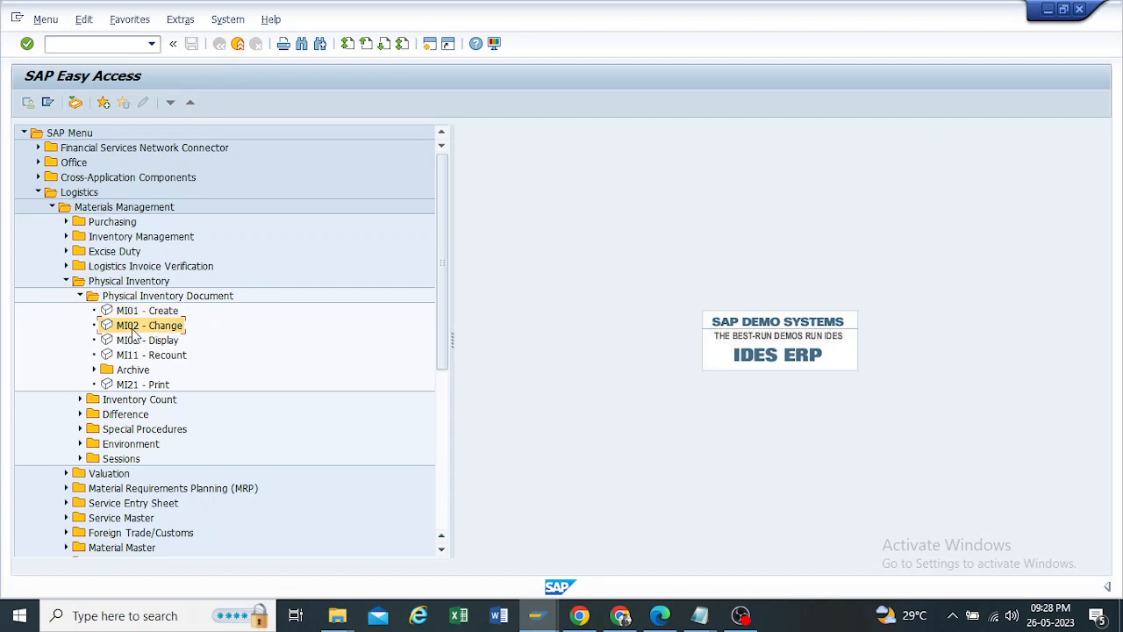
left_click(169, 167)
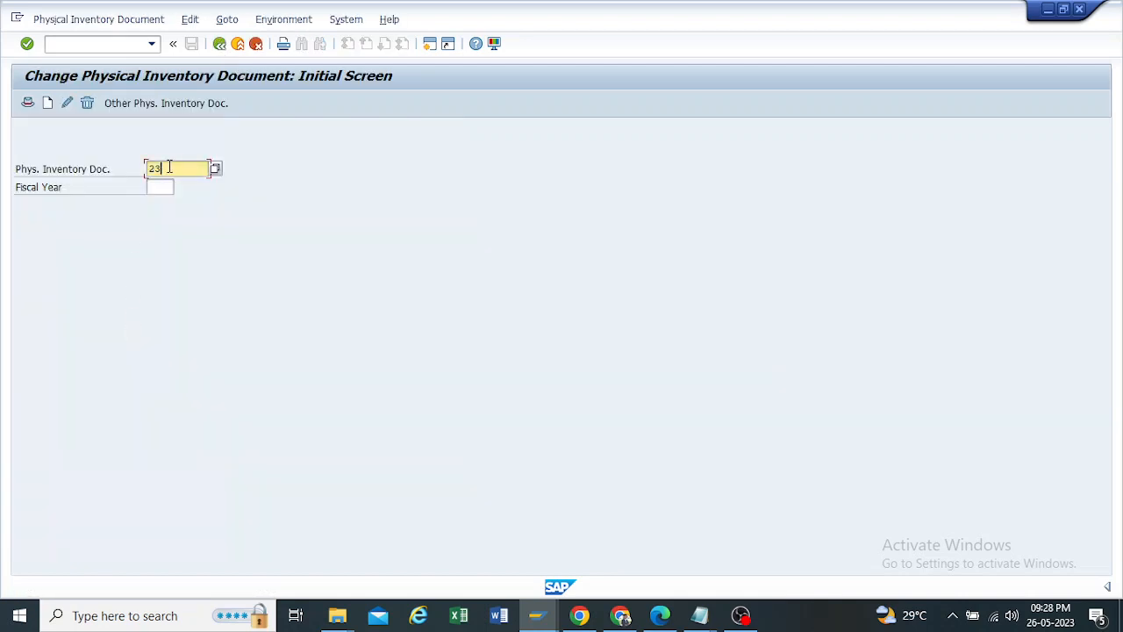
left_click(151, 186)
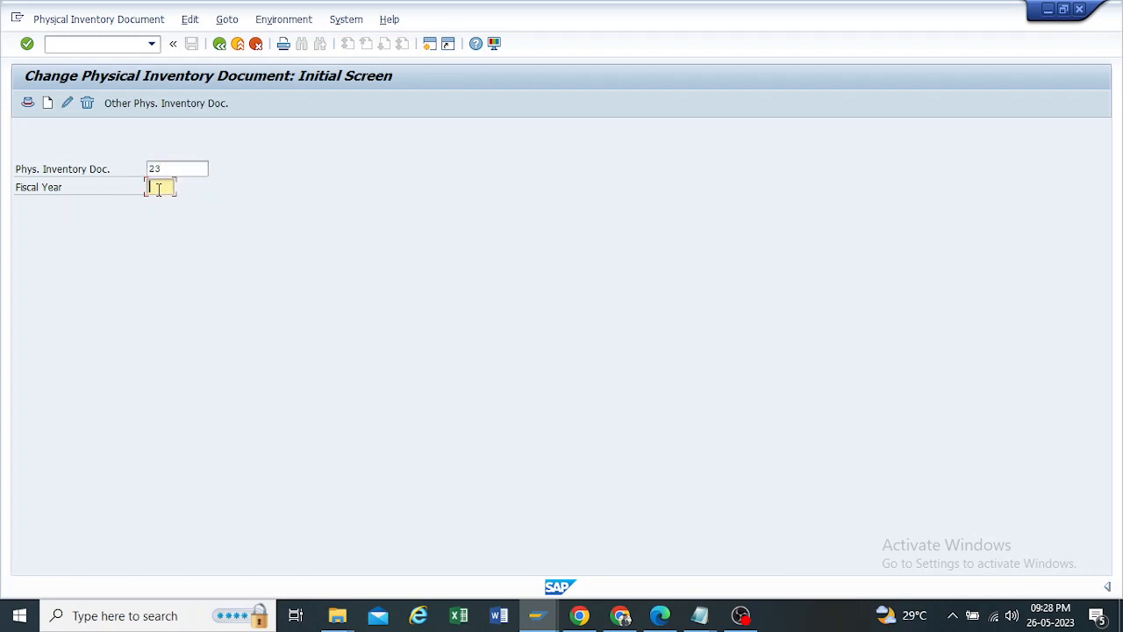
left_click(160, 202)
key("Return")
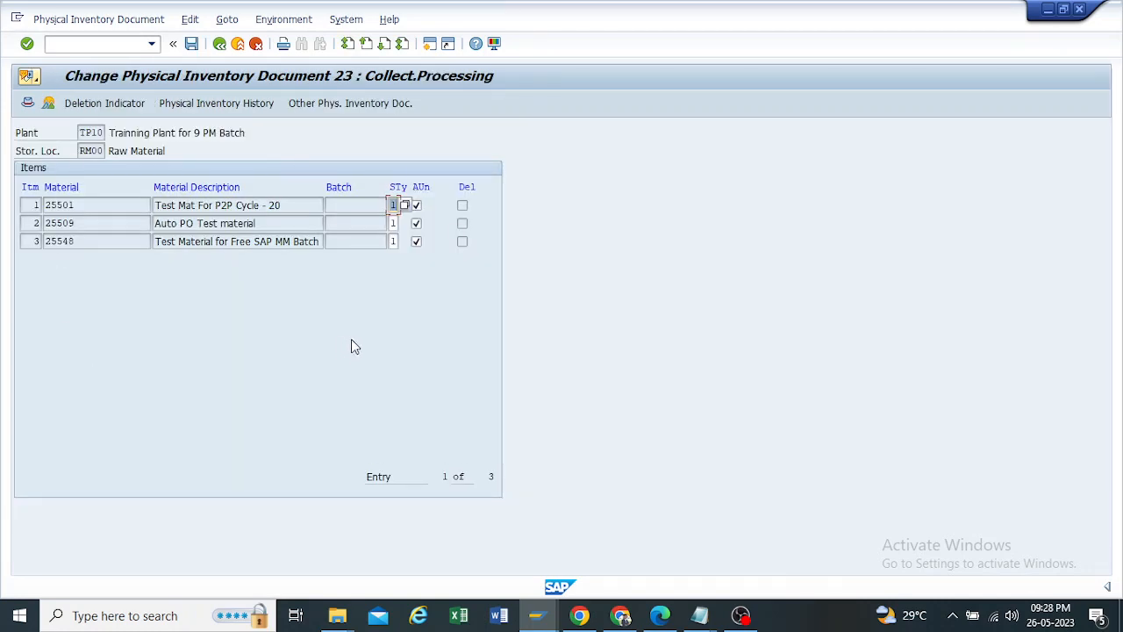
Step: Review the stock type and the material numbers of the three document items, and return to the MI02 initial screen
left_click(398, 241)
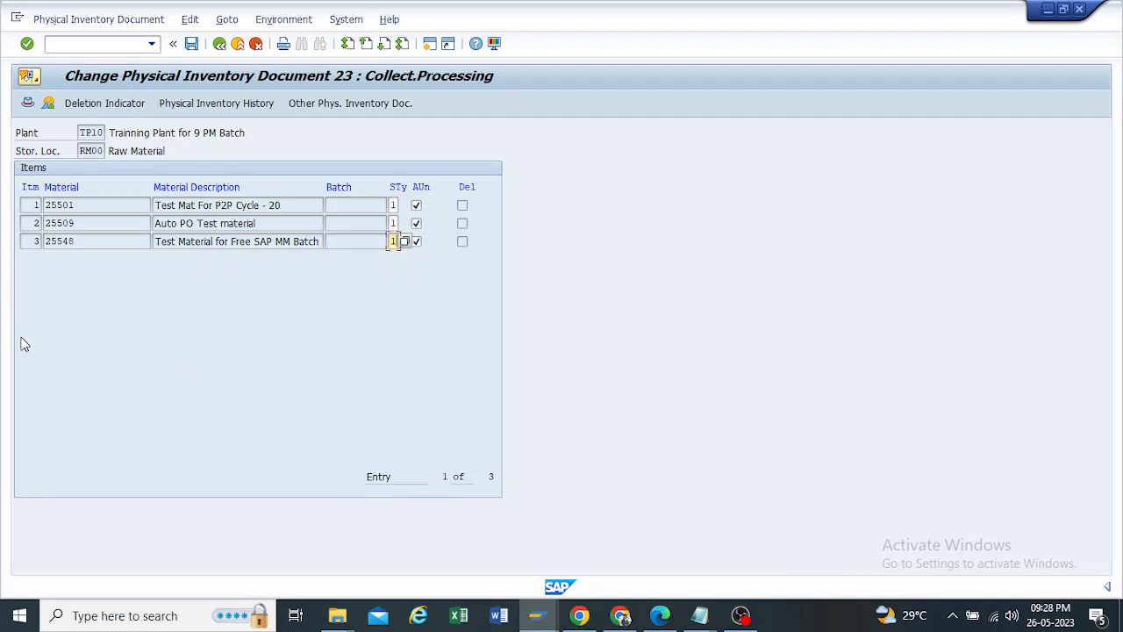
double_click(78, 209)
double_click(107, 227)
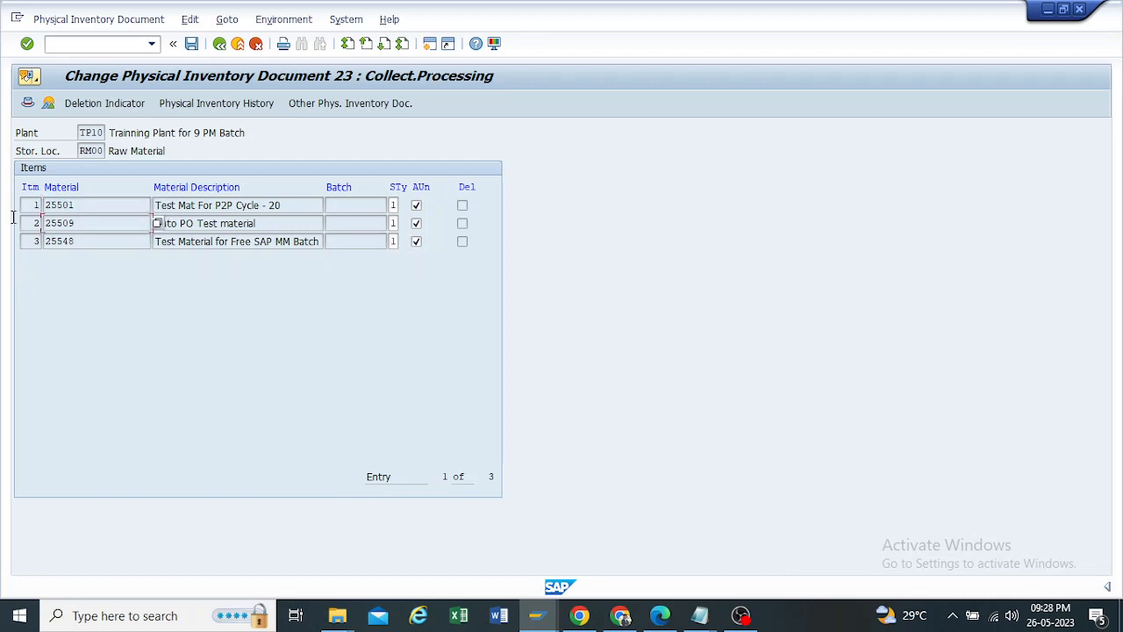
double_click(136, 242)
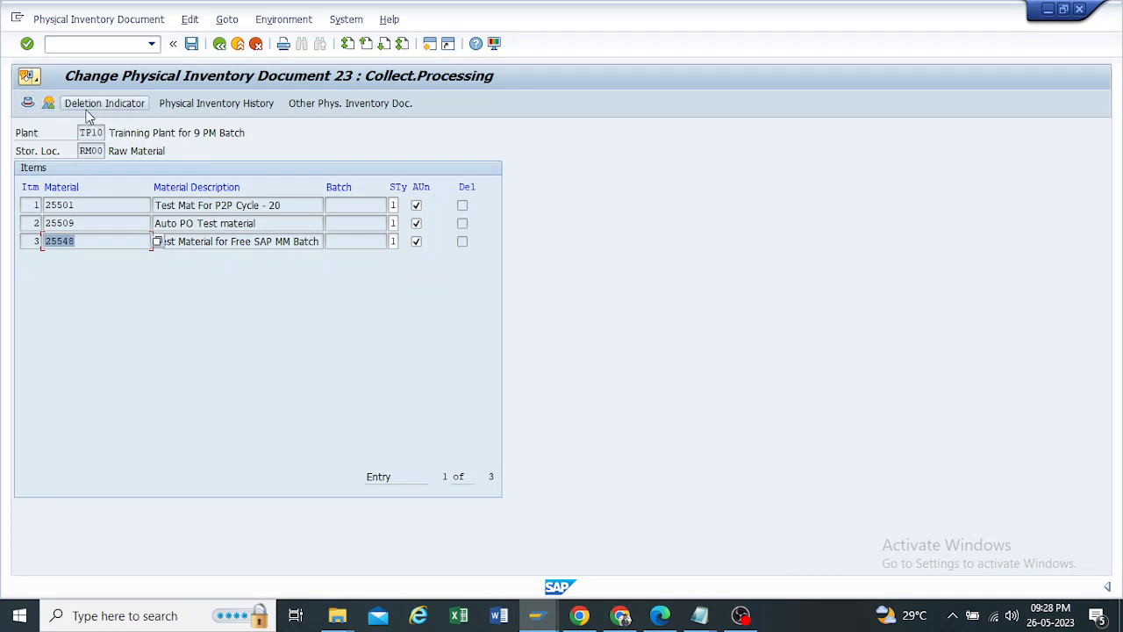
left_click(219, 45)
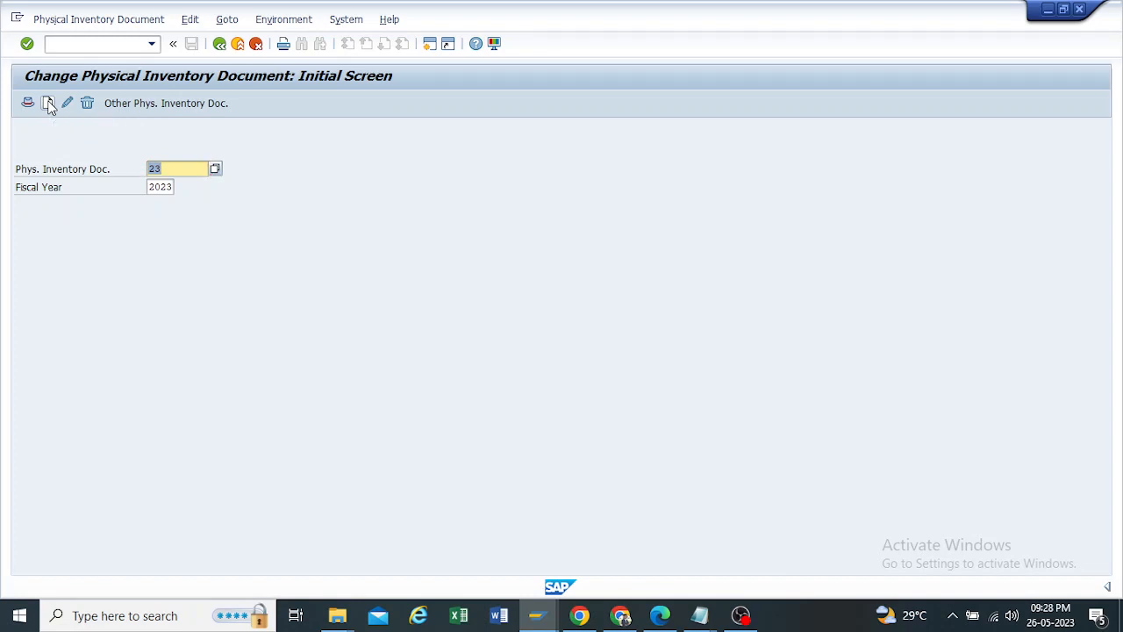
Step: Look at the new items screen of physical inventory document 23 without adding materials, and leave MI02 for the SAP menu
left_click(49, 104)
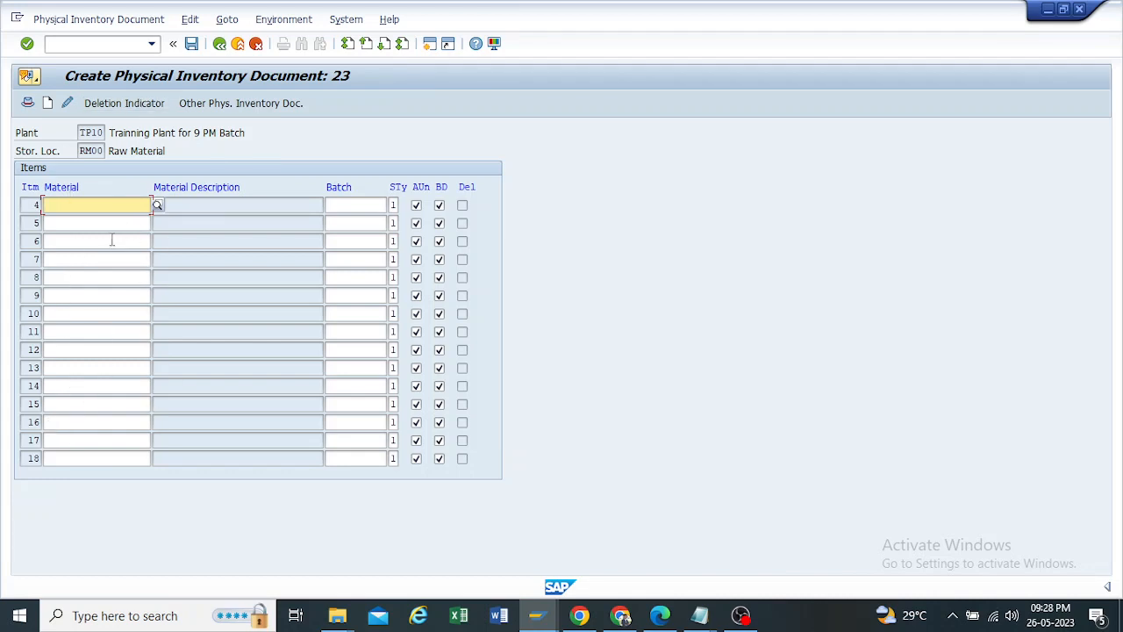
left_click(220, 44)
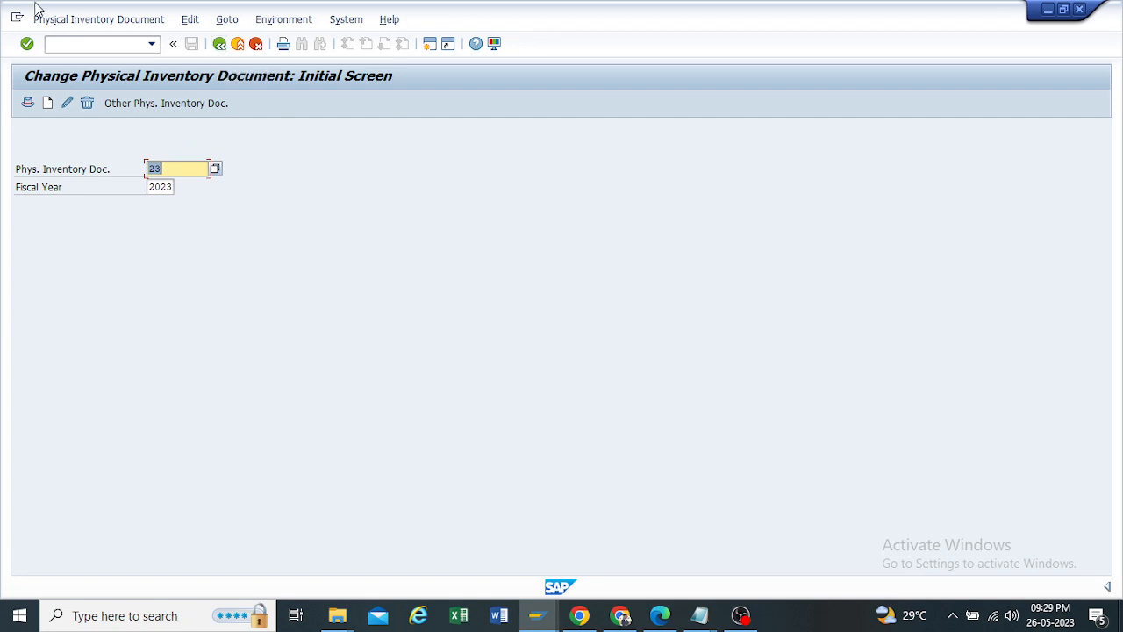
left_click(219, 44)
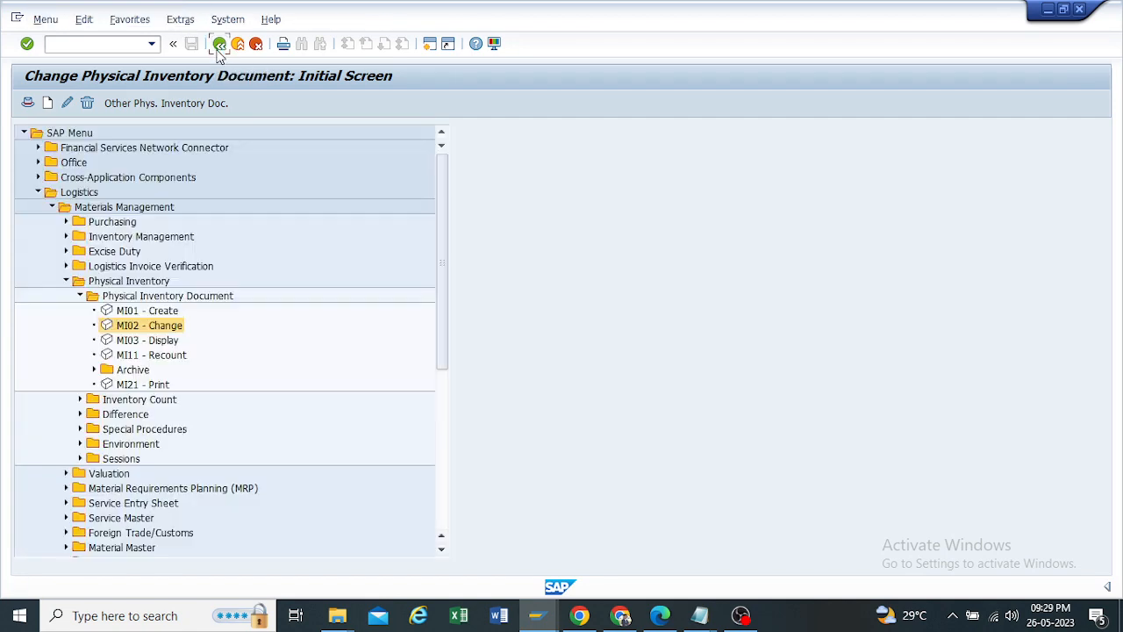
Step: Display physical inventory document 23 of fiscal year 2023 in MI03, review its items and return to the SAP menu
left_click(127, 343)
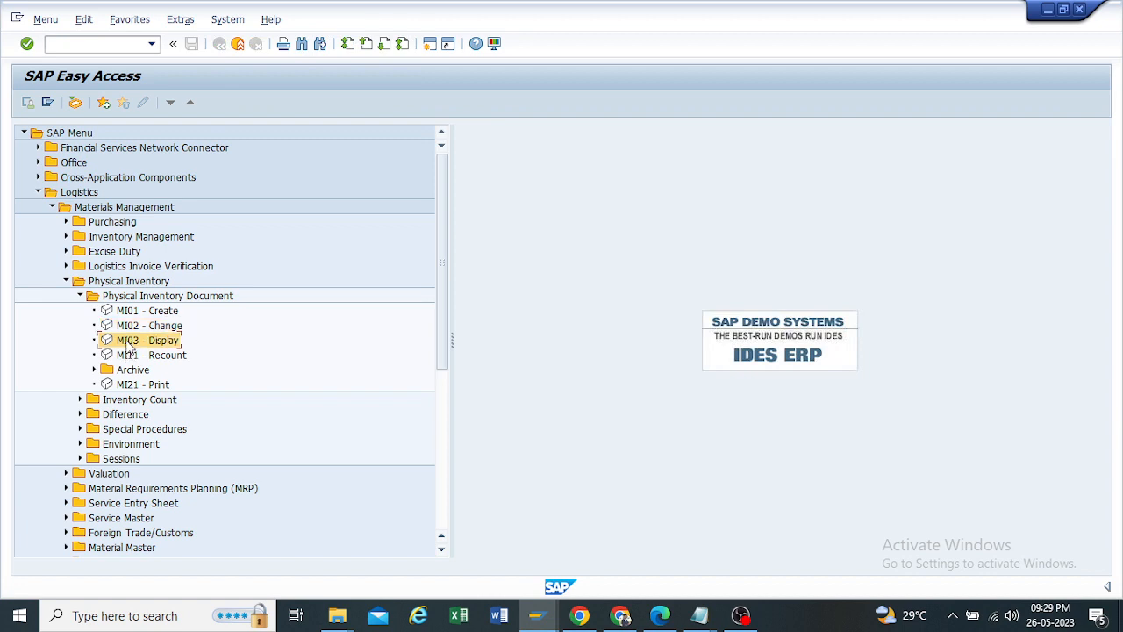
double_click(127, 343)
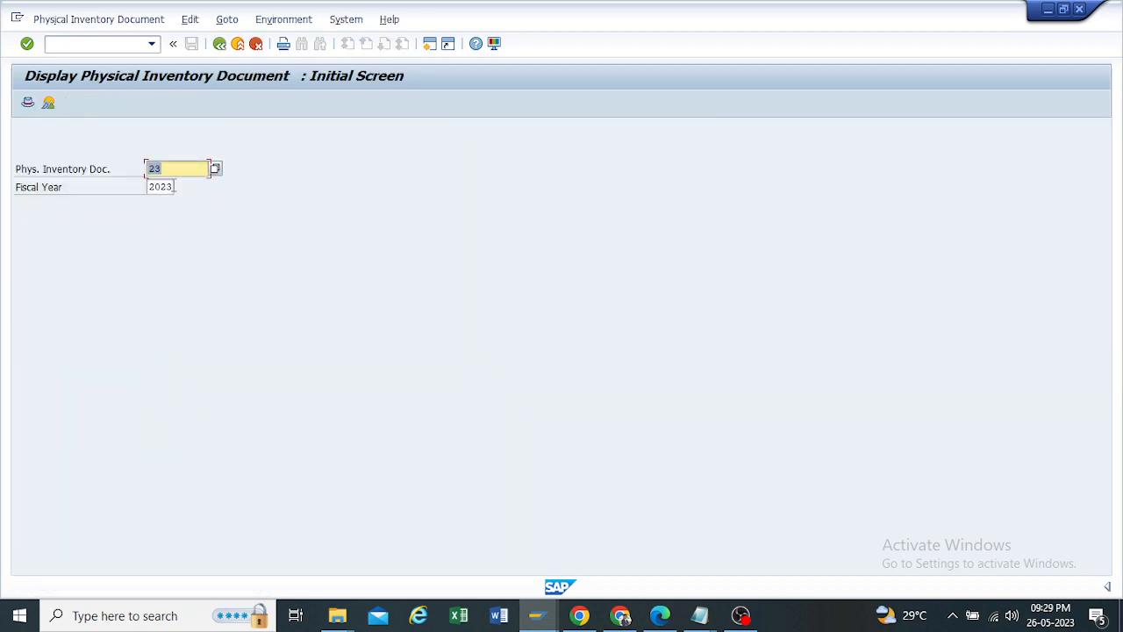
key("Return")
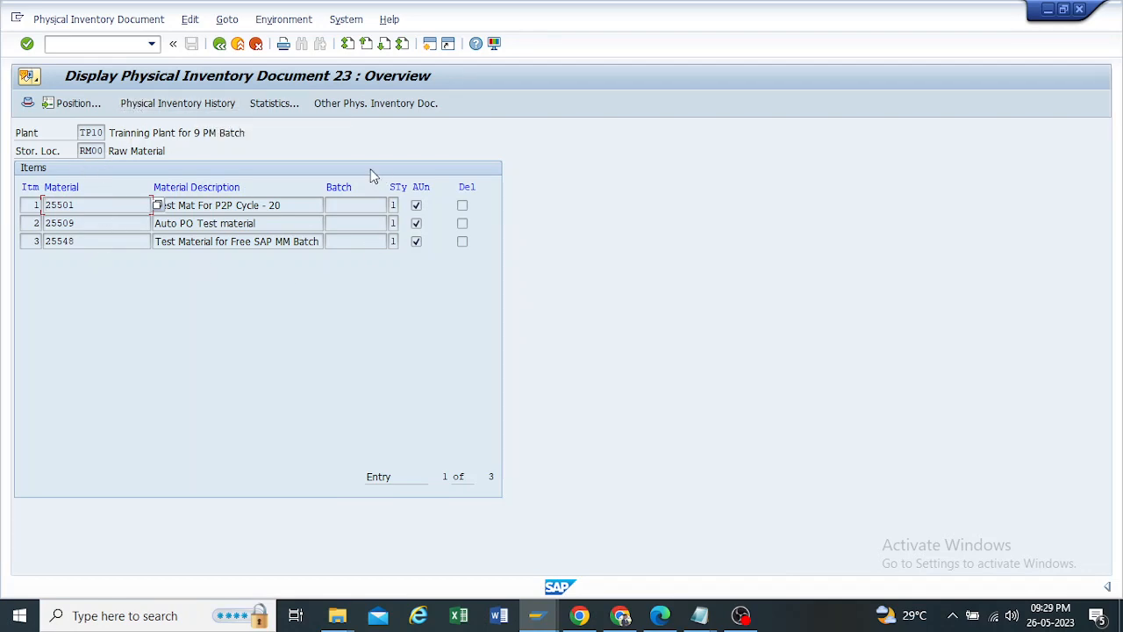
left_click(235, 223)
left_click(220, 44)
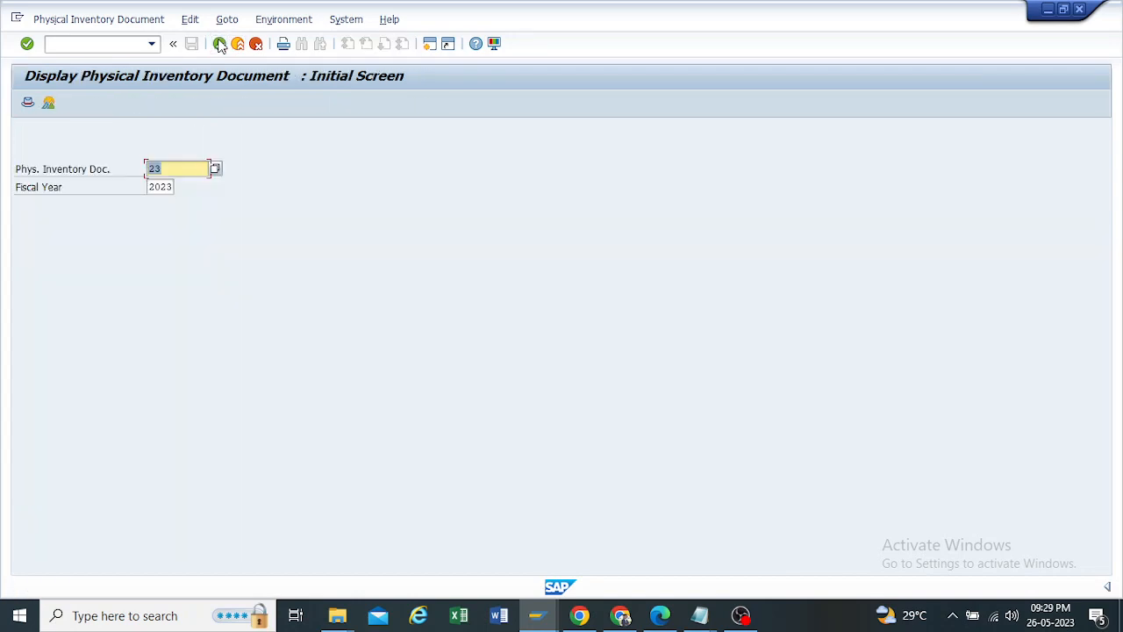
left_click(220, 44)
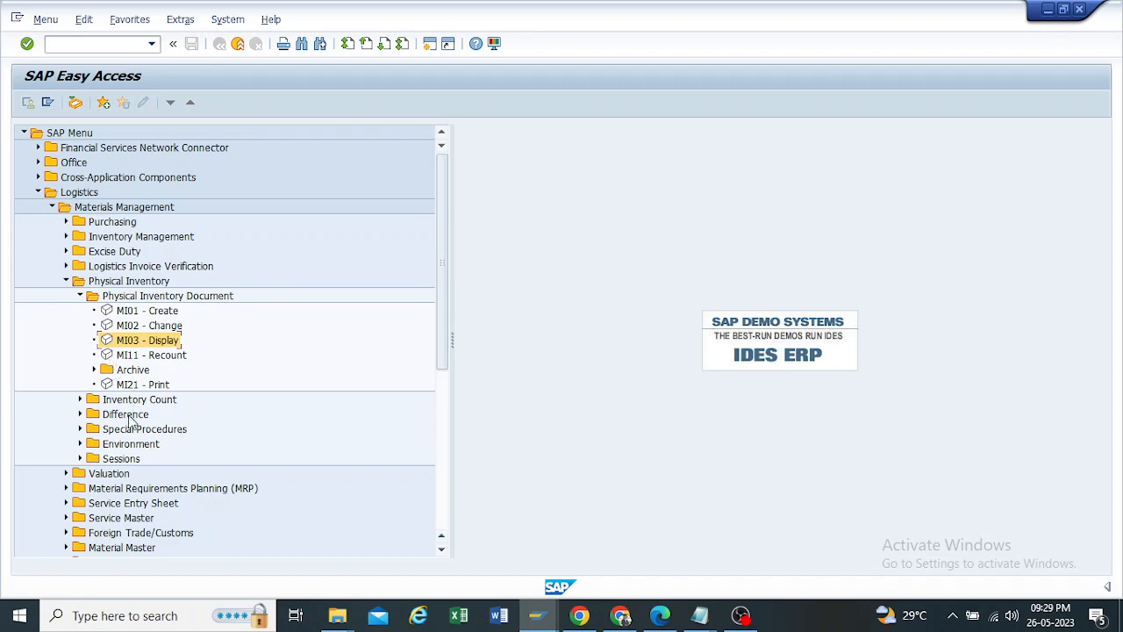
Step: Check the document number in the Notepad note and run MI21 - Print for document 23, fiscal year 2023, plant TP10, storage location RM00
left_click(131, 387)
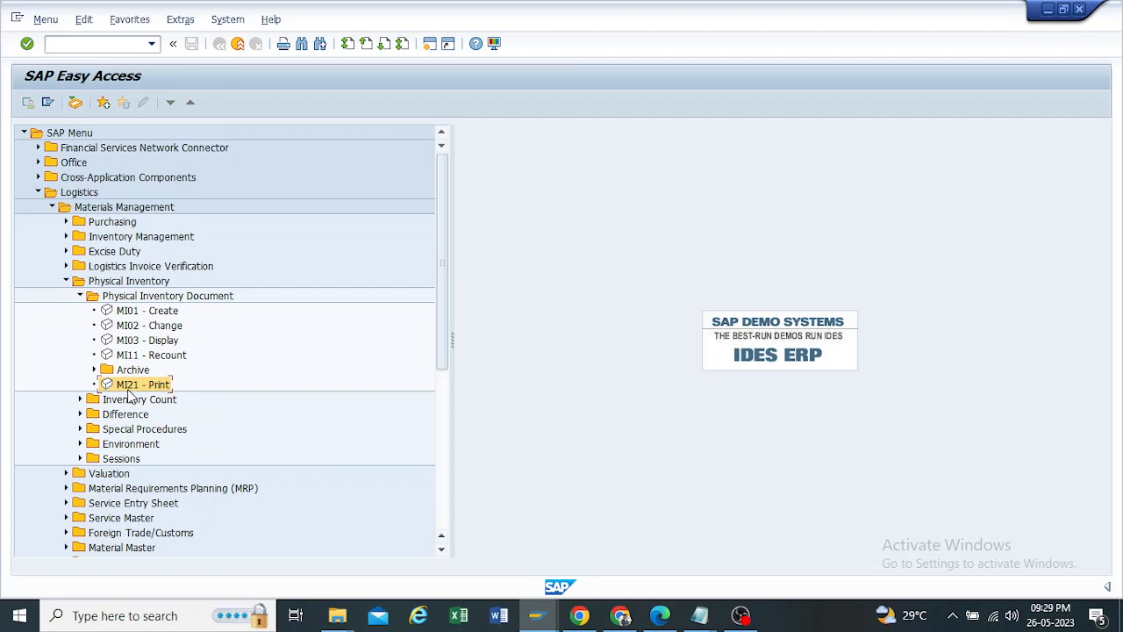
double_click(143, 386)
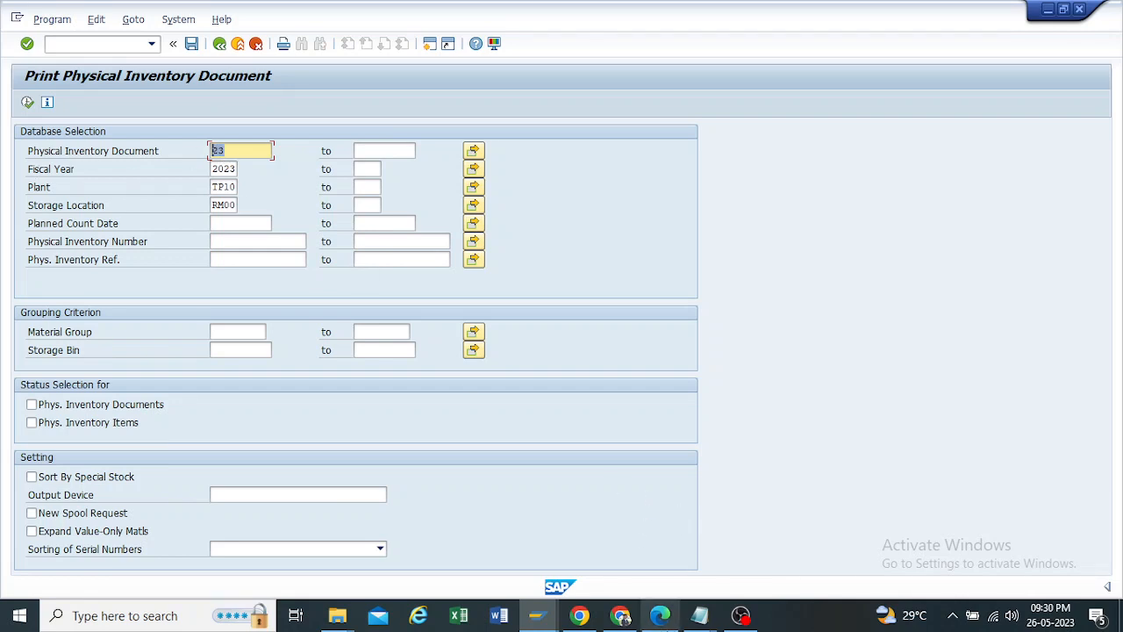
mouse_move(699, 616)
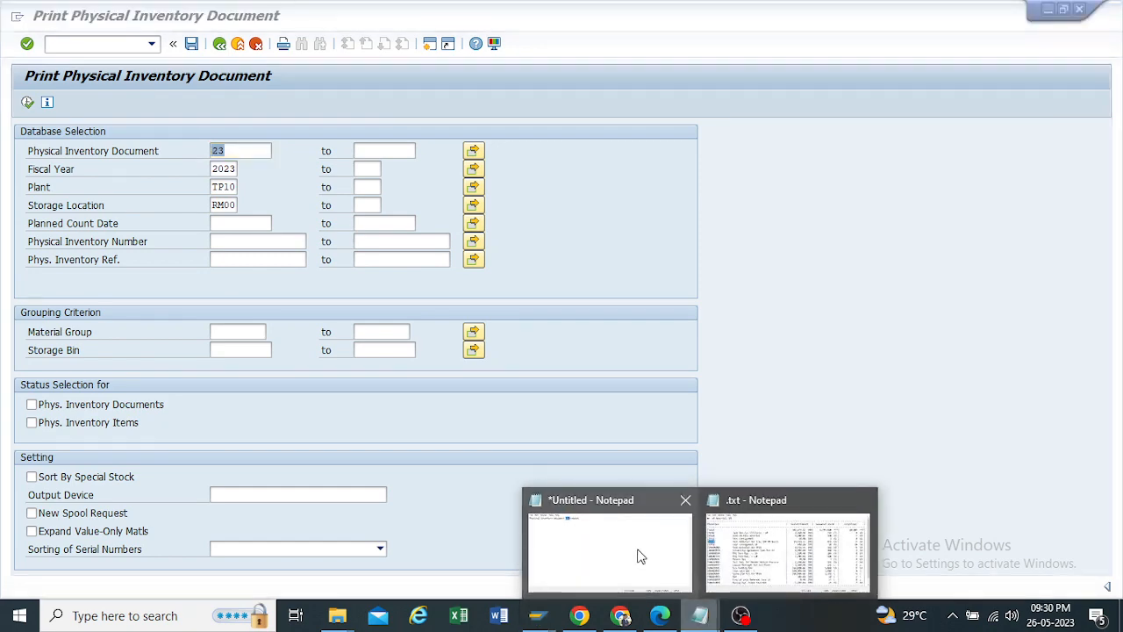
left_click(640, 554)
left_click(1004, 91)
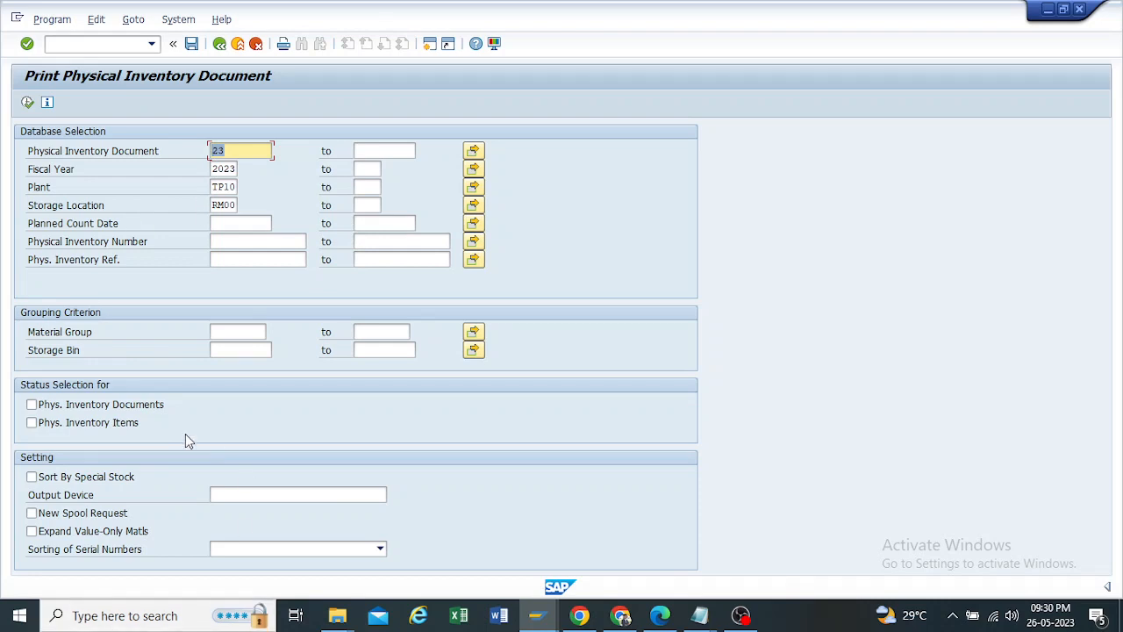
left_click(27, 103)
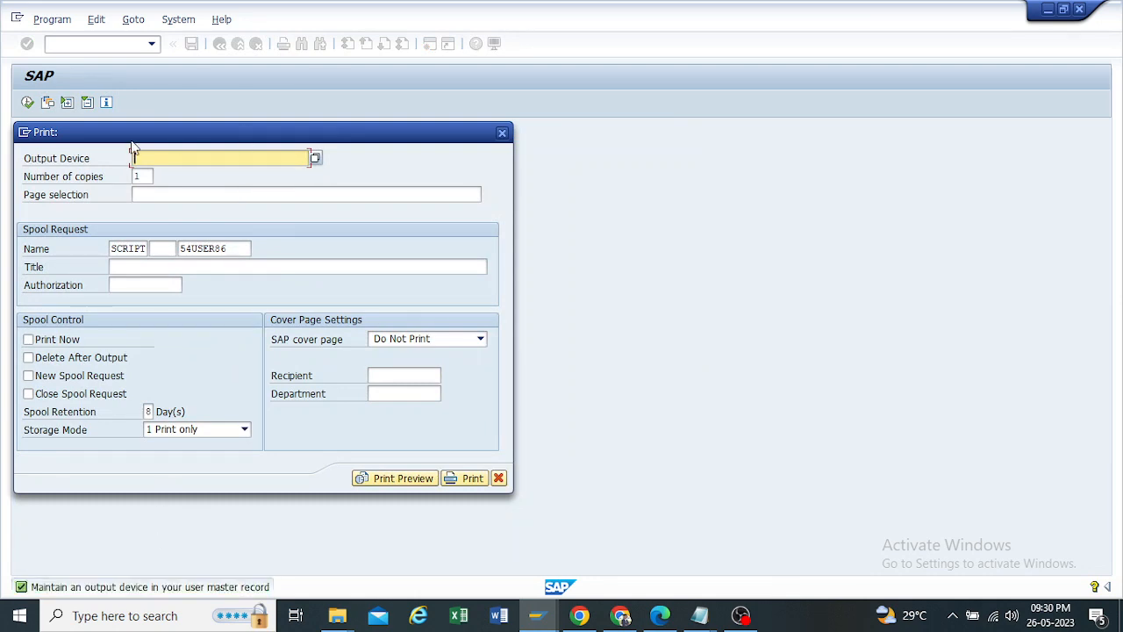
Step: Set the output device to LP01, review the print preview of the document and leave MI21
left_click_drag(132, 133, 259, 128)
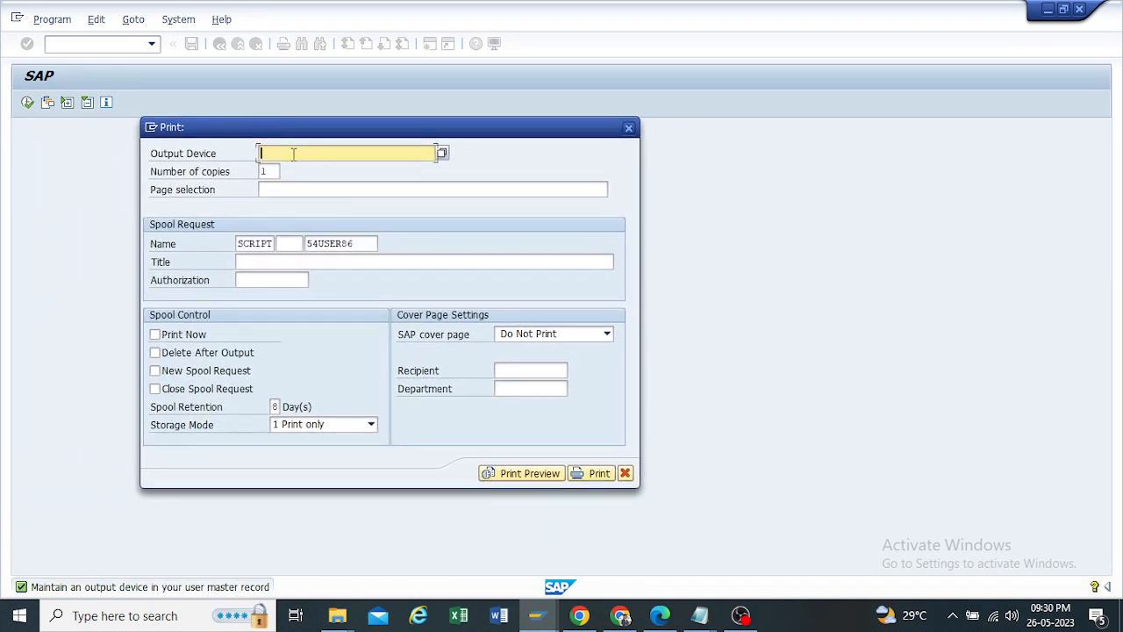
left_click(294, 154)
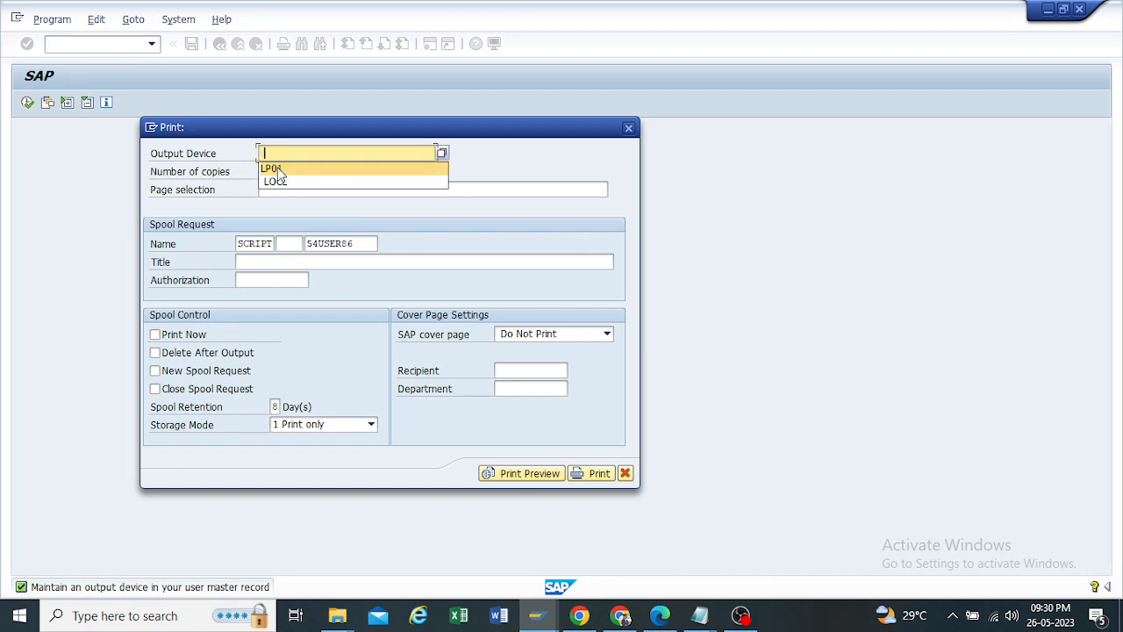
left_click(275, 169)
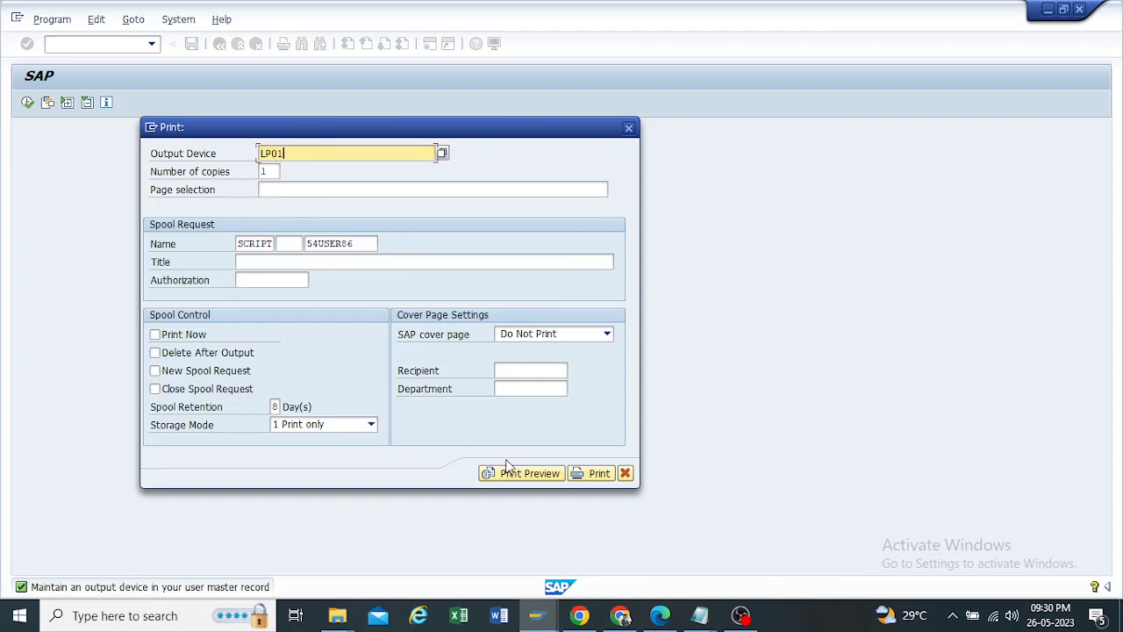
left_click(517, 477)
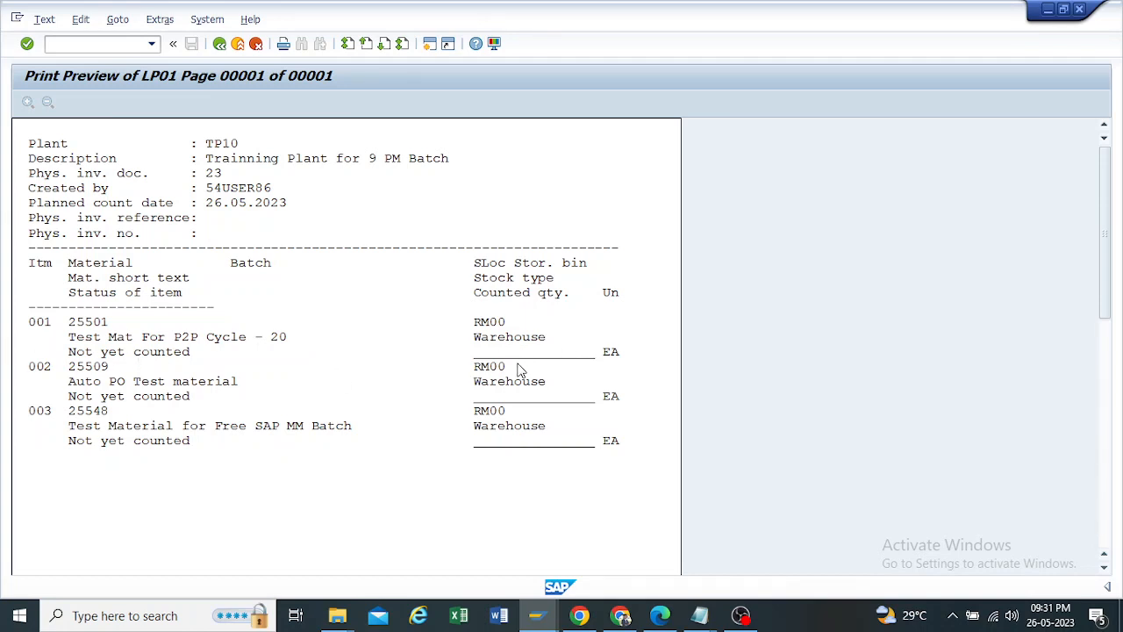
left_click(220, 43)
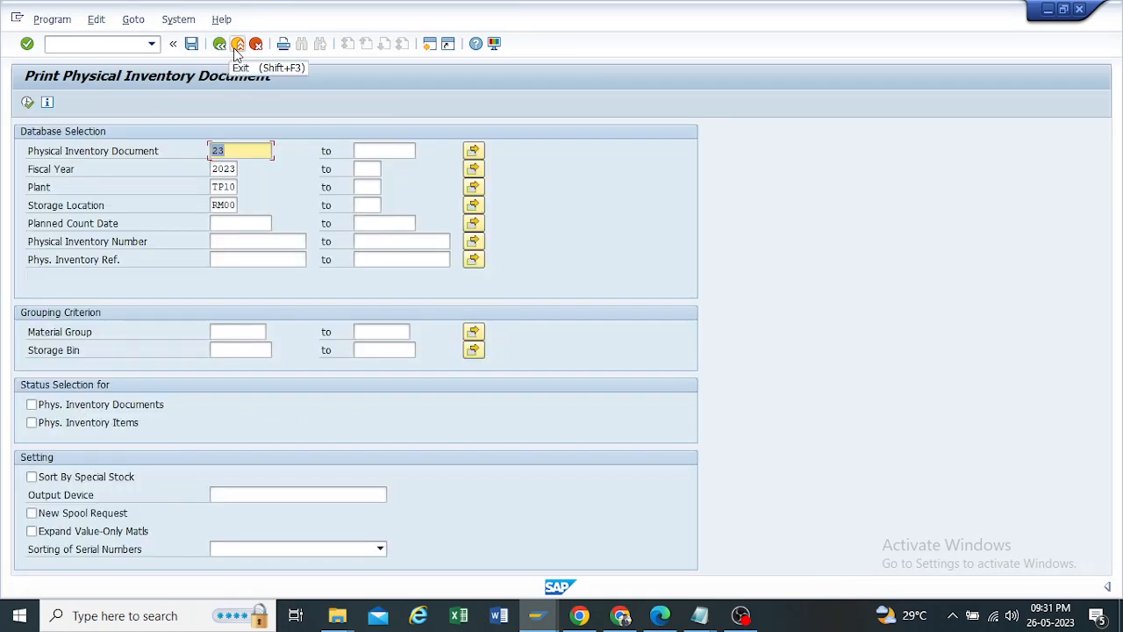
left_click(236, 44)
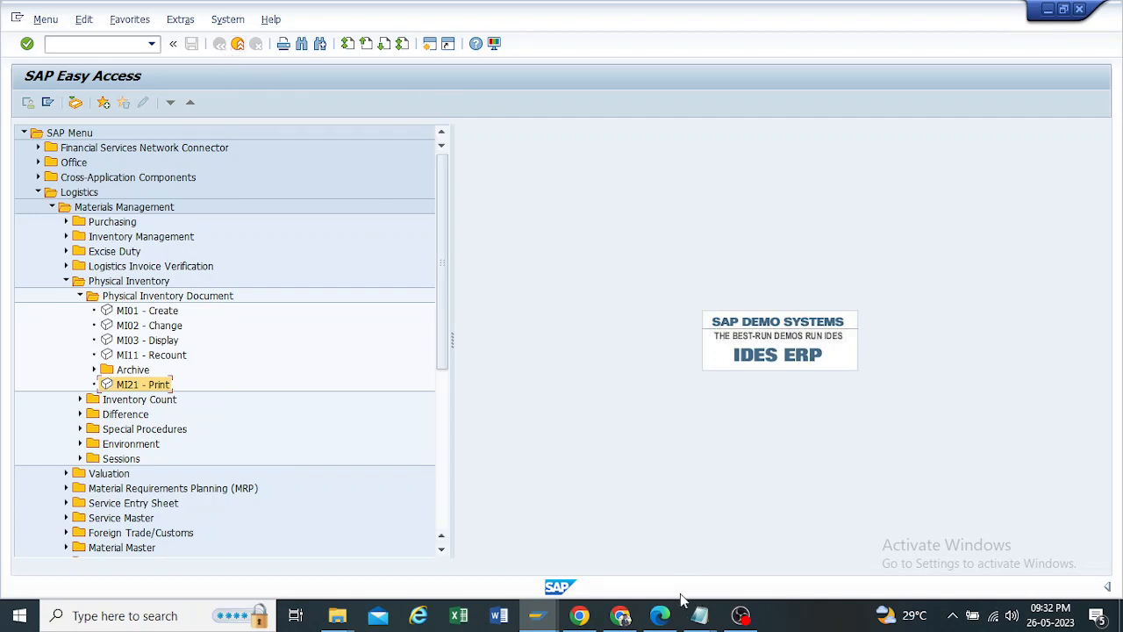
left_click(620, 615)
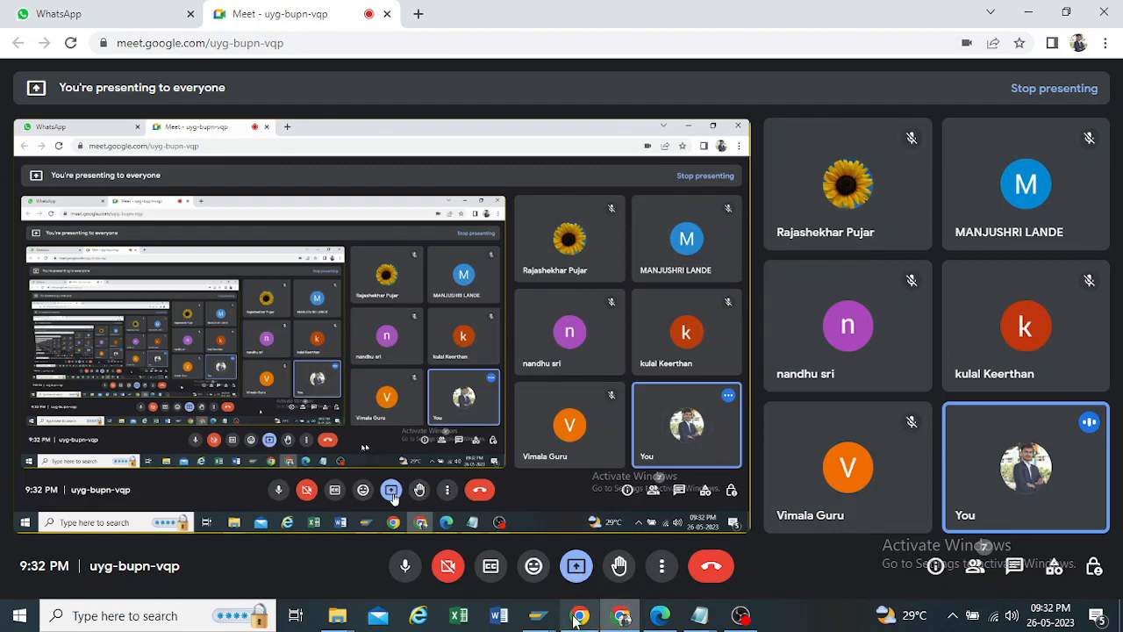
mouse_move(538, 615)
left_click(573, 513)
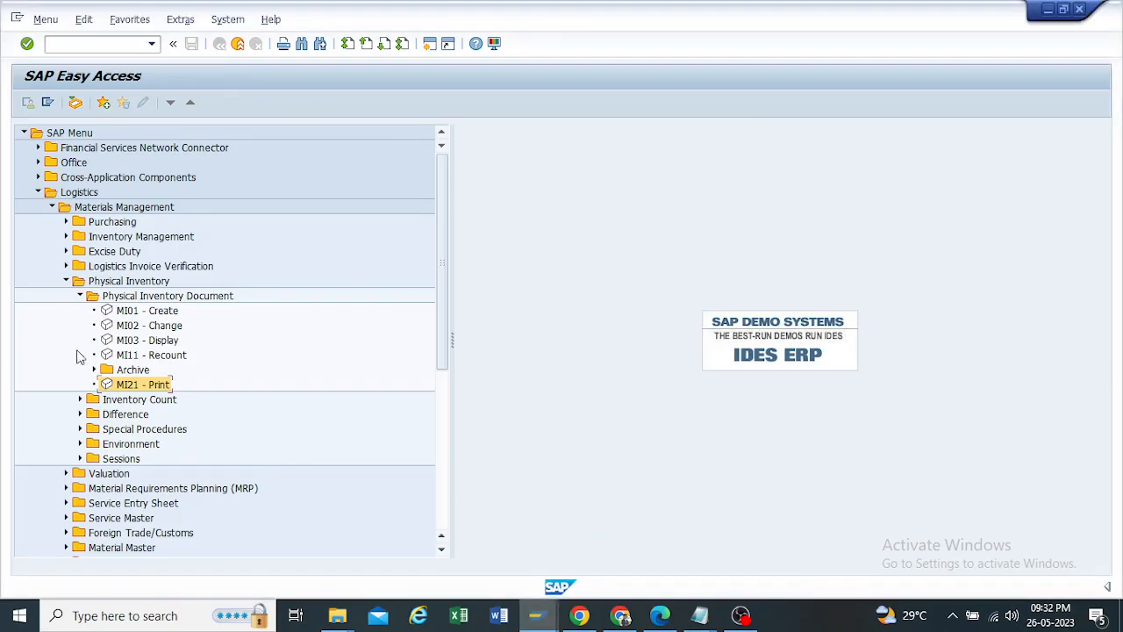
Step: Collapse the Physical Inventory Document folder, expand Inventory Count and select MI04 - Enter
left_click(82, 297)
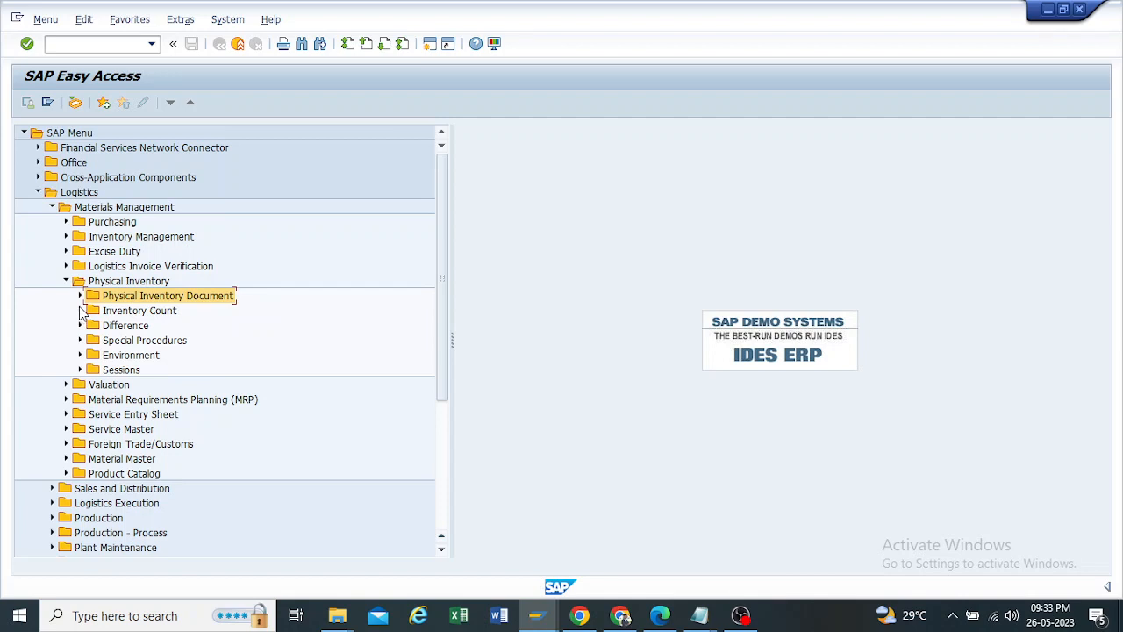
left_click(80, 310)
left_click(171, 327)
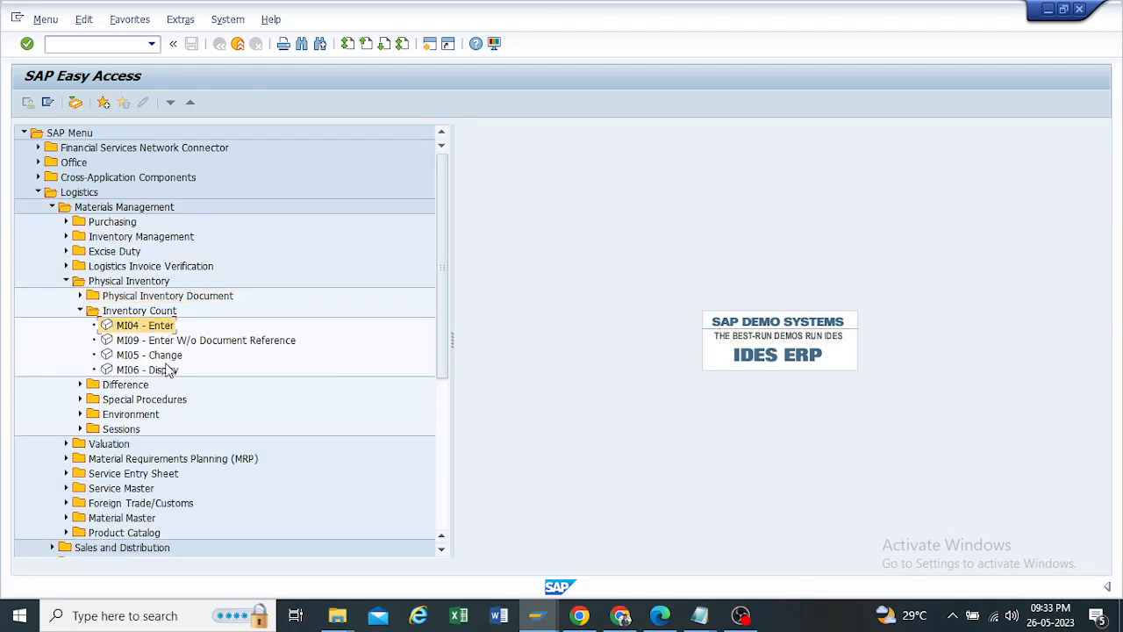
left_click(169, 370)
left_click(151, 325)
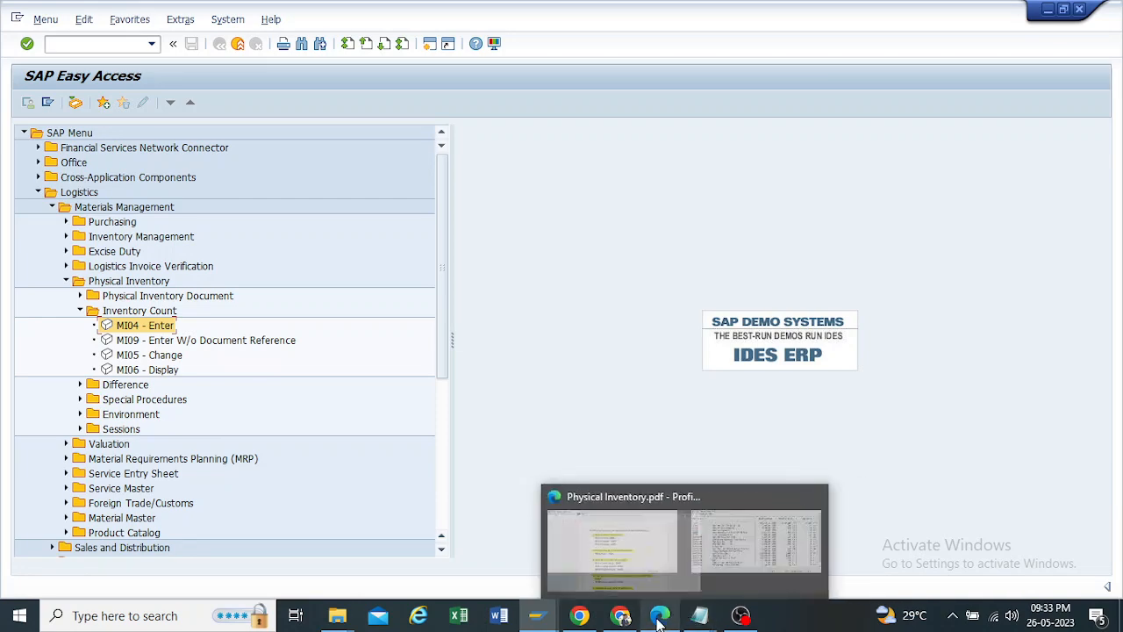
Step: Switch to Physical Inventory.pdf in Edge, review the process step for printing with MI21, and return to SAP
left_click(645, 540)
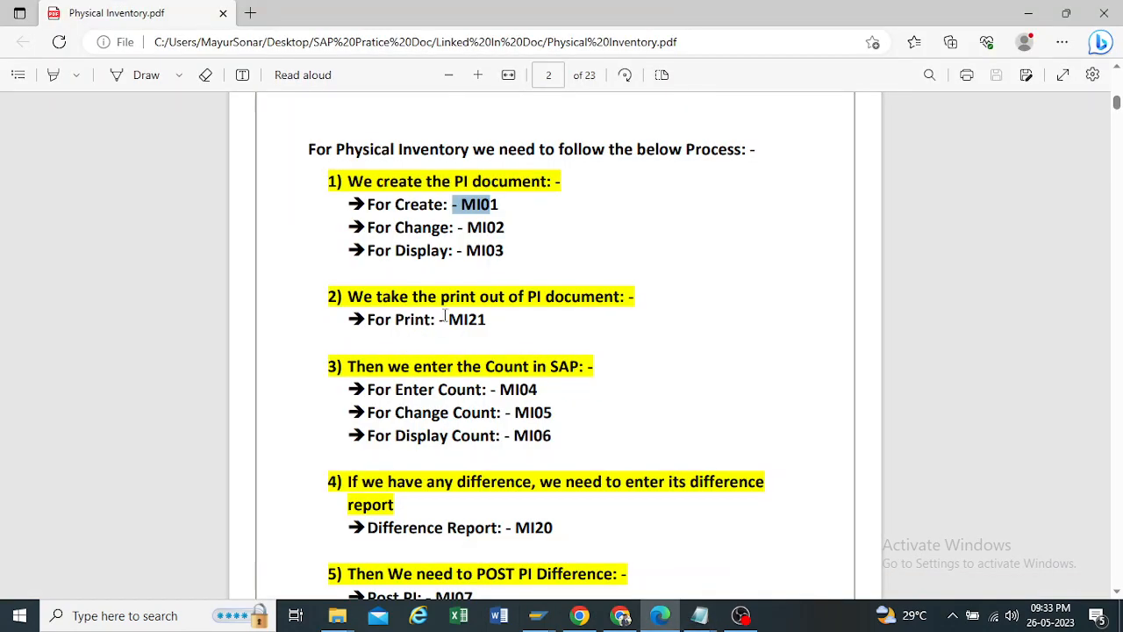
left_click_drag(494, 321, 464, 321)
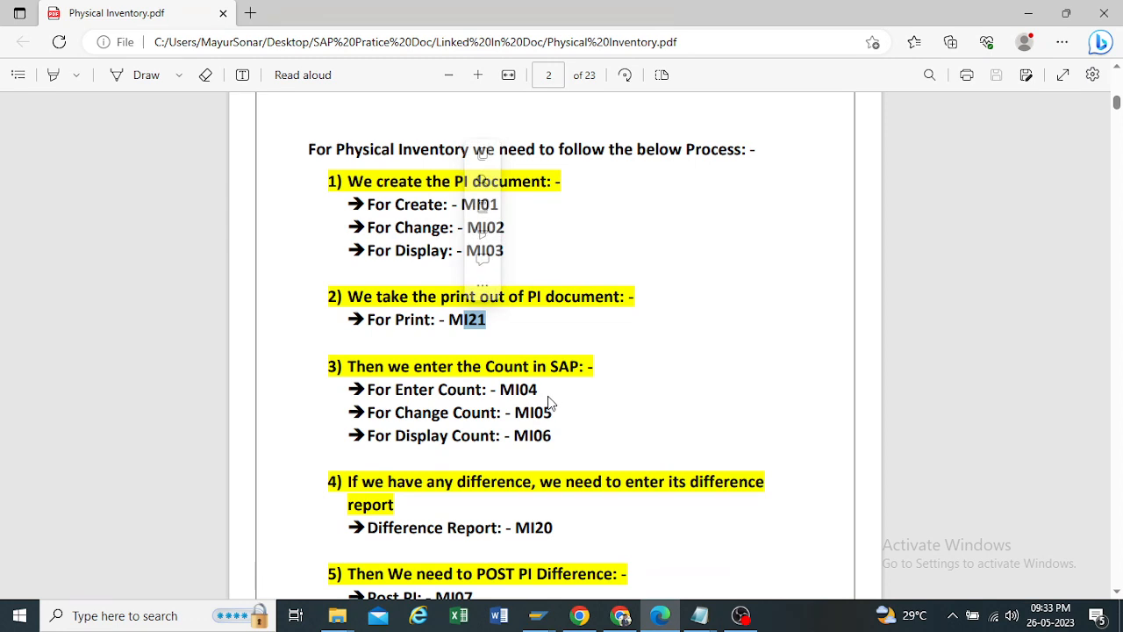
left_click(538, 615)
left_click(575, 535)
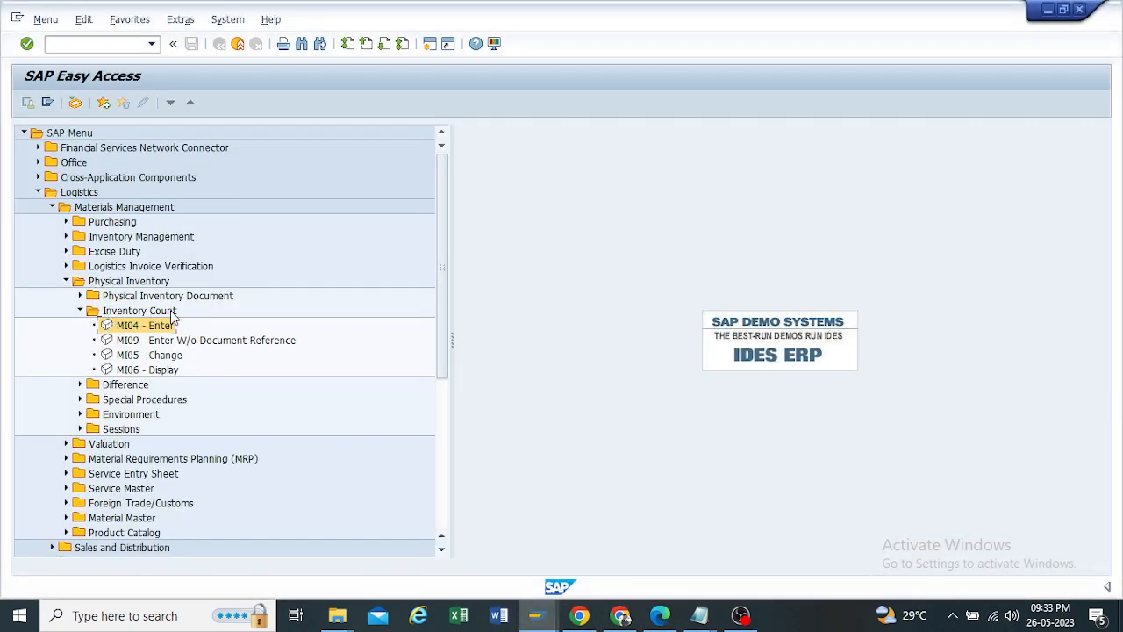
Step: Open the count entry for physical inventory document 23 of fiscal year 2023 in MI04 and go to the quantity of material 25501
double_click(128, 327)
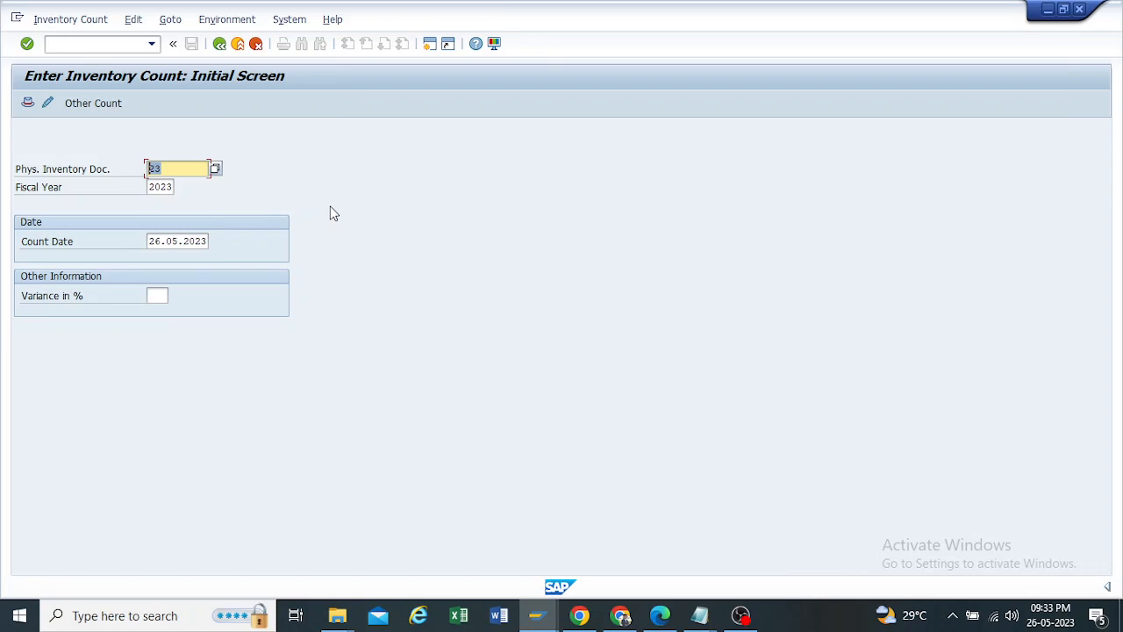
key("Return")
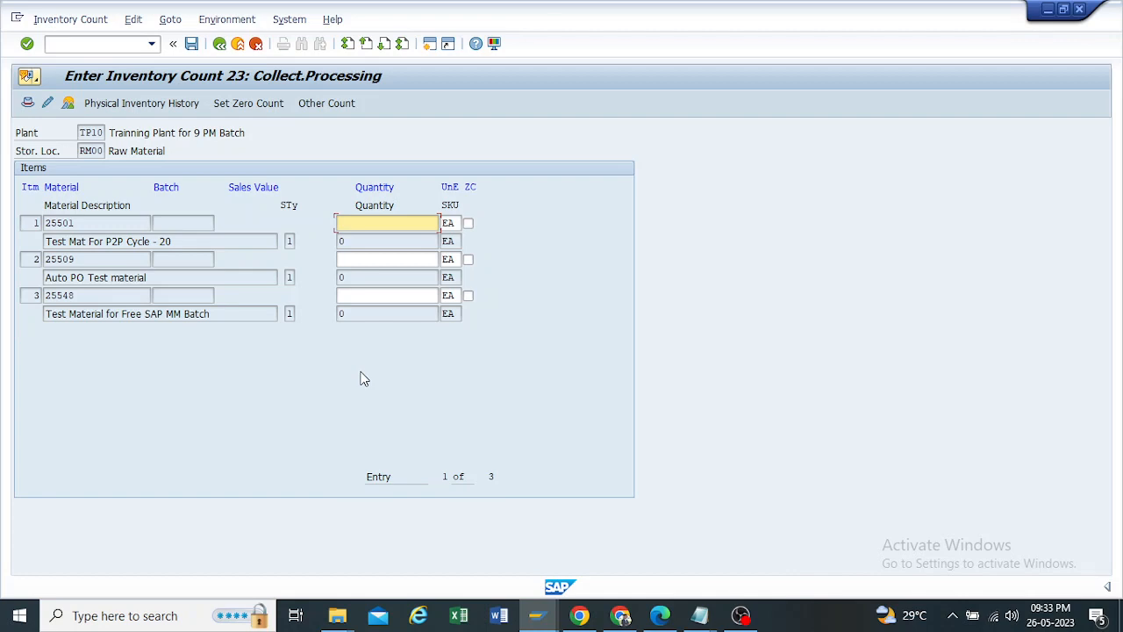
left_click_drag(194, 243, 11, 260)
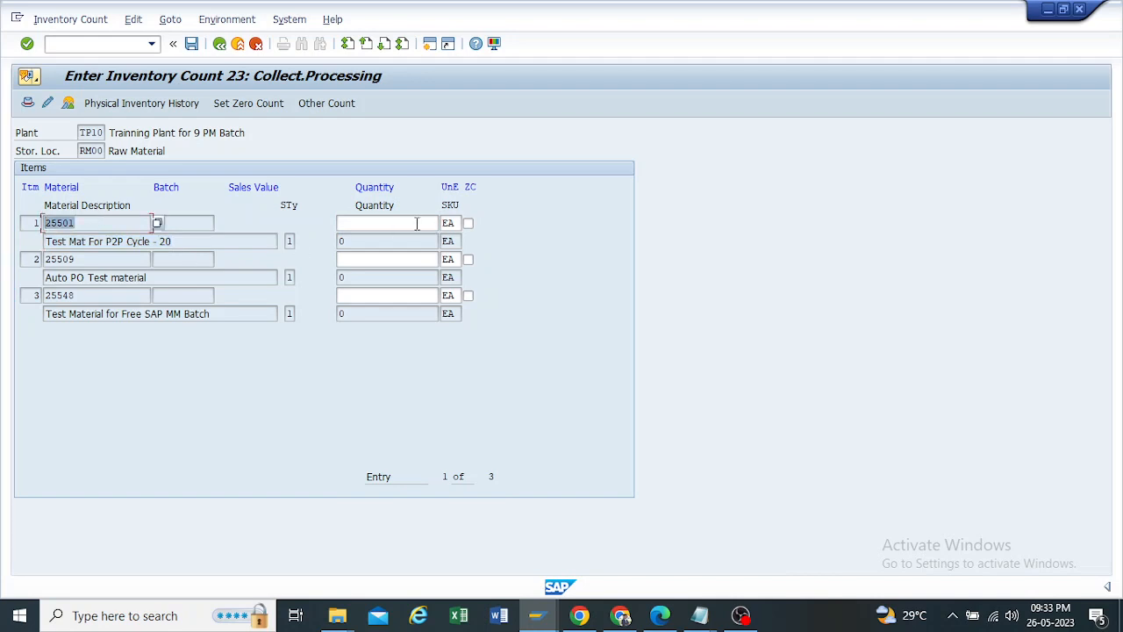
left_click(408, 222)
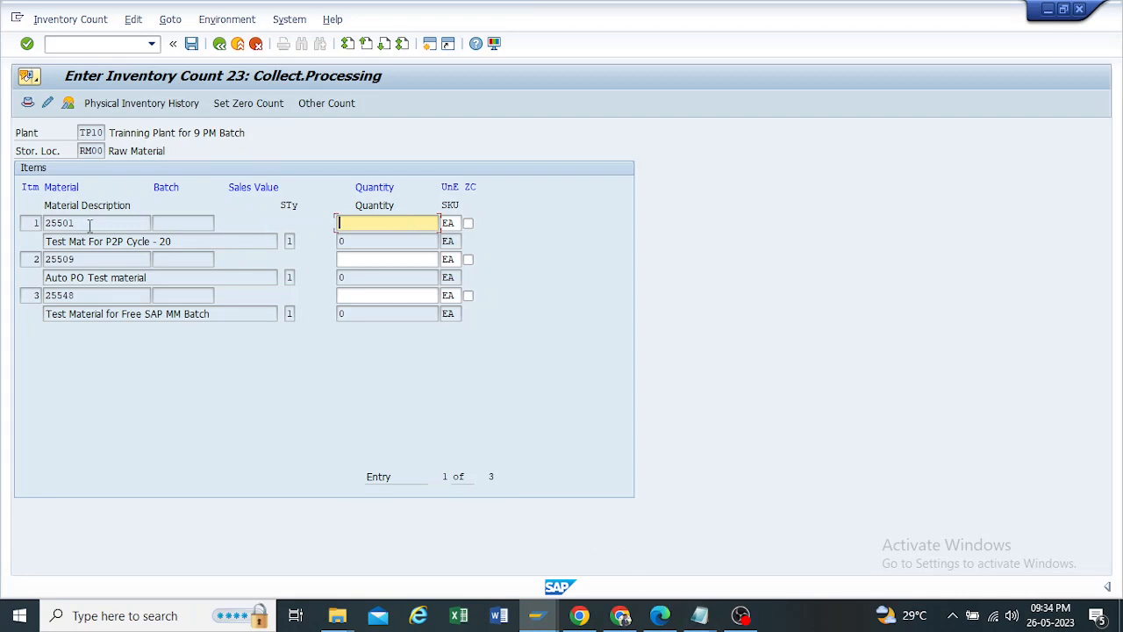
left_click_drag(86, 225, 8, 223)
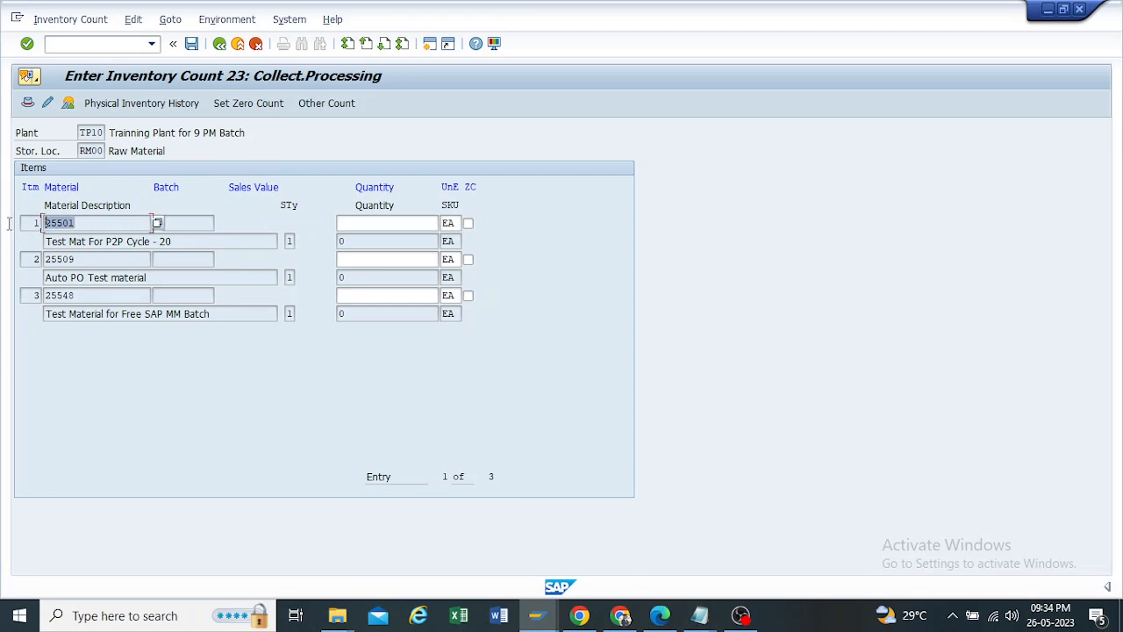
left_click(372, 223)
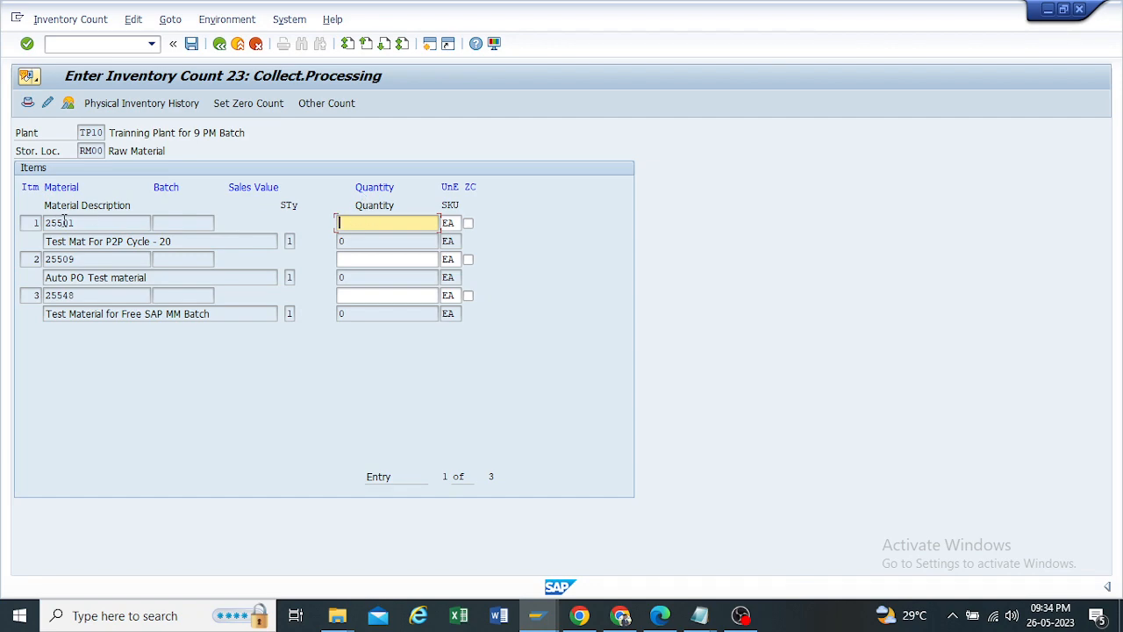
Step: Copy the material number 25501 from the first count item and bring up the stock list in Notepad
left_click_drag(77, 223, 3, 227)
key("ctrl+c")
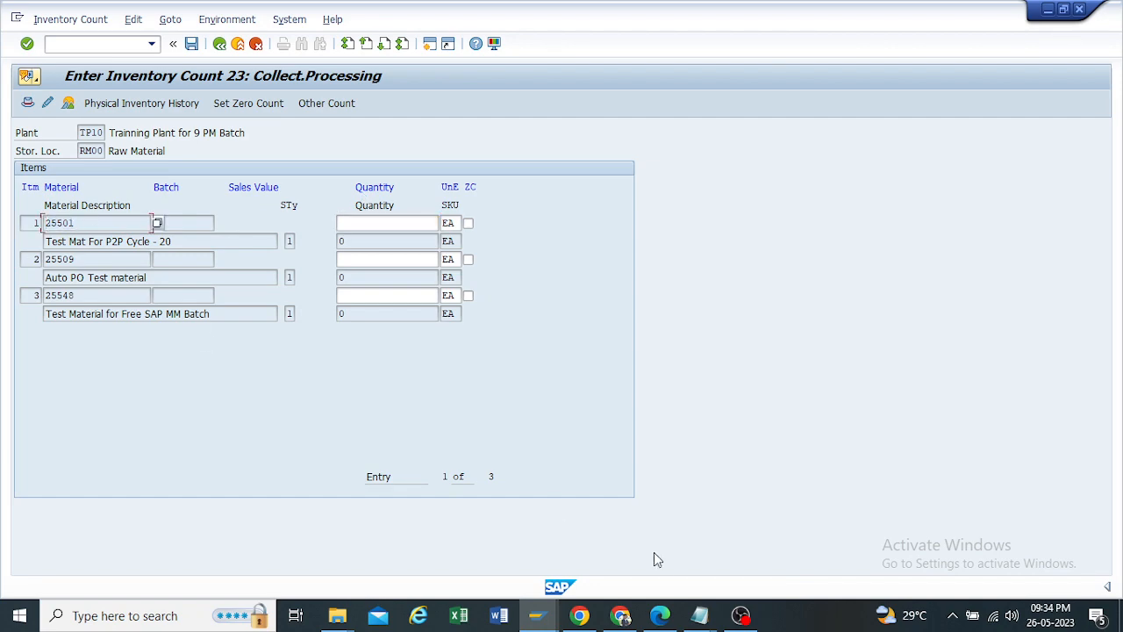
mouse_move(693, 619)
left_click(806, 524)
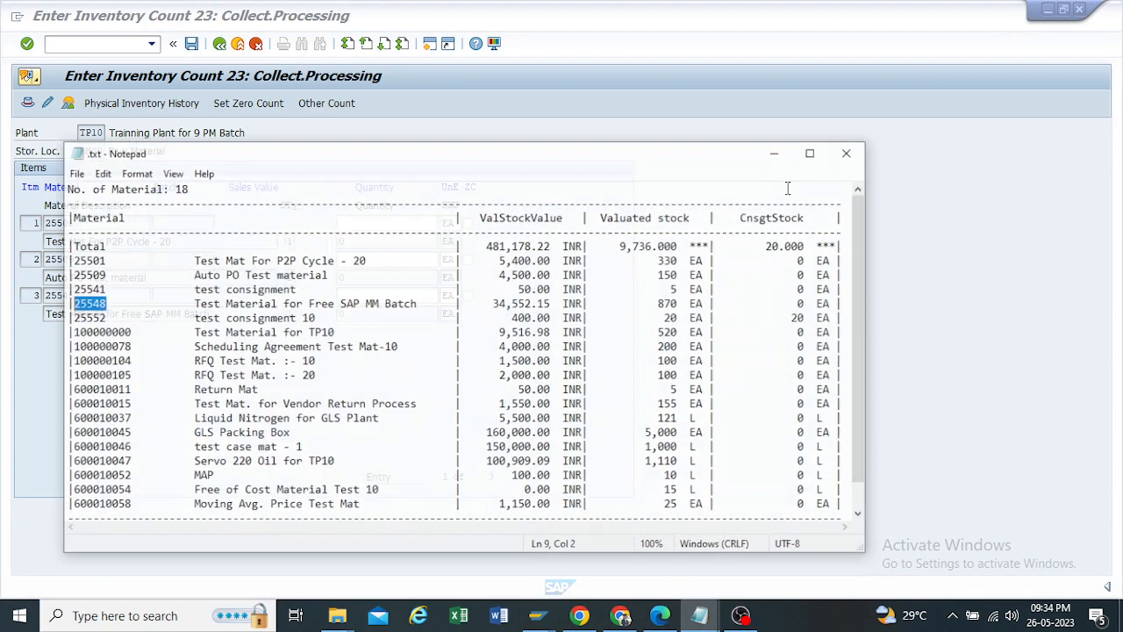
Step: Look up the valuated stock of material 25501 in the Notepad stock list and return to the inventory count in SAP
left_click_drag(572, 133, 901, 111)
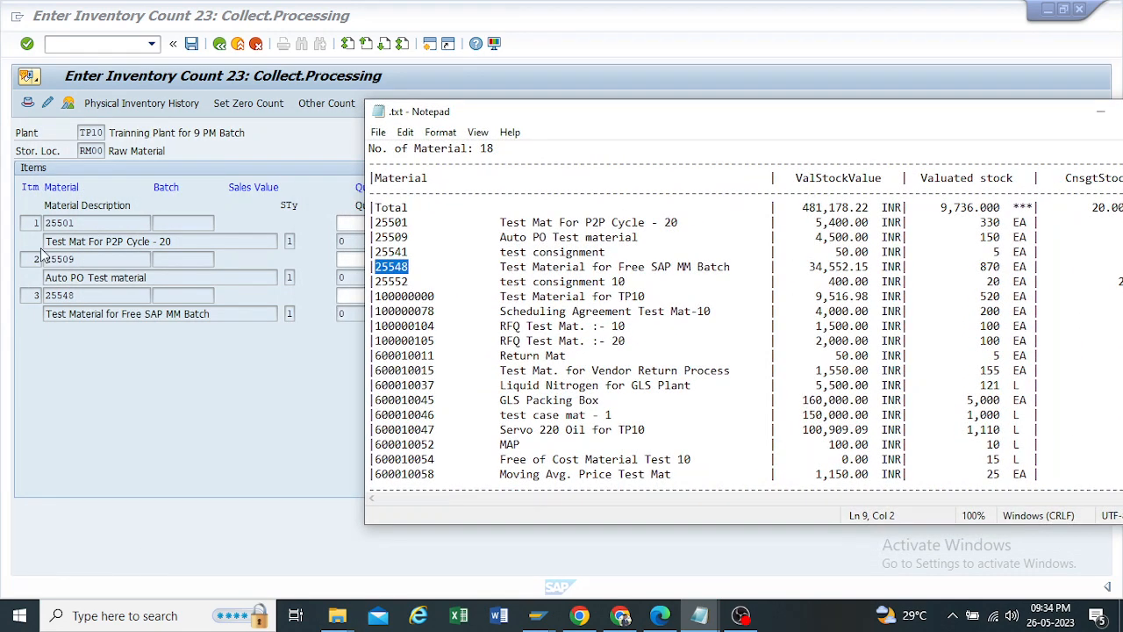
left_click_drag(77, 222, 23, 222)
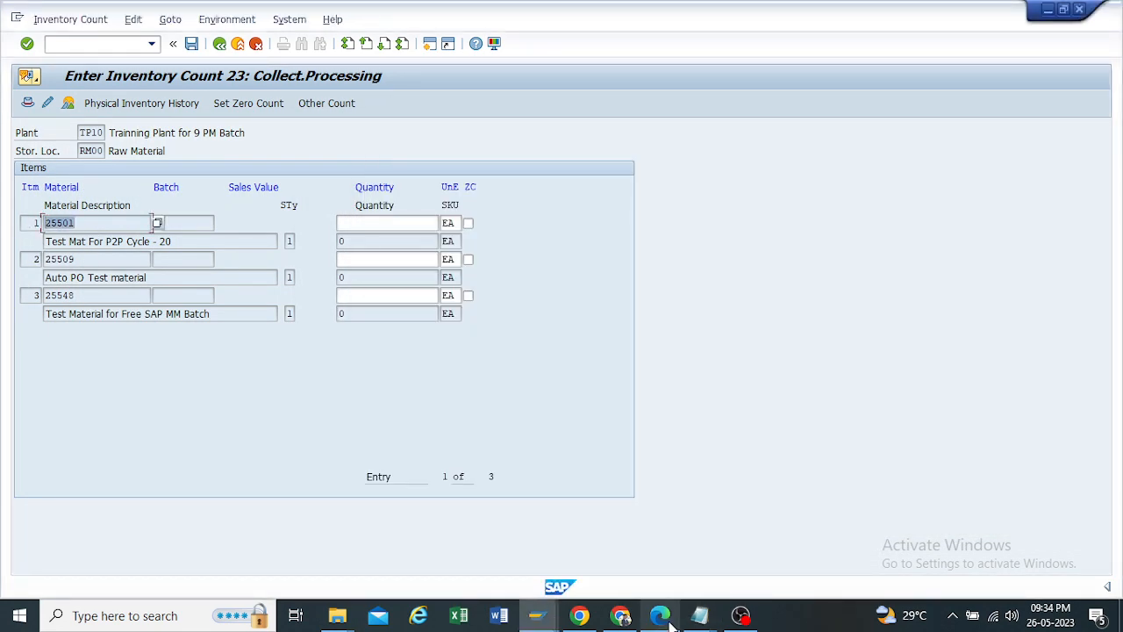
left_click(699, 621)
left_click(781, 549)
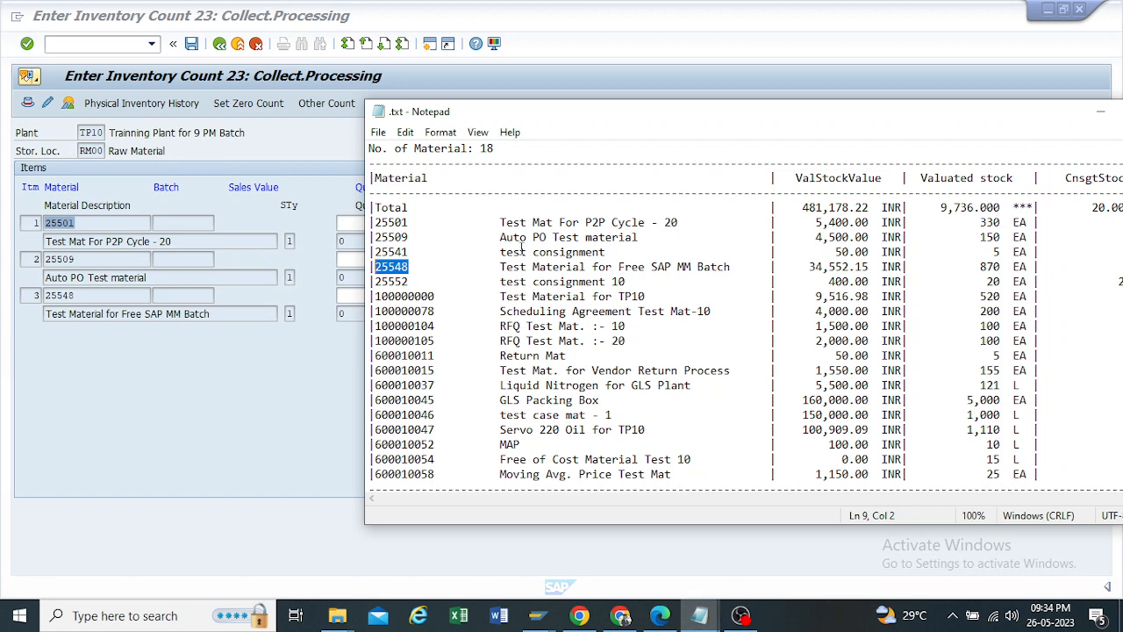
left_click_drag(410, 222, 375, 222)
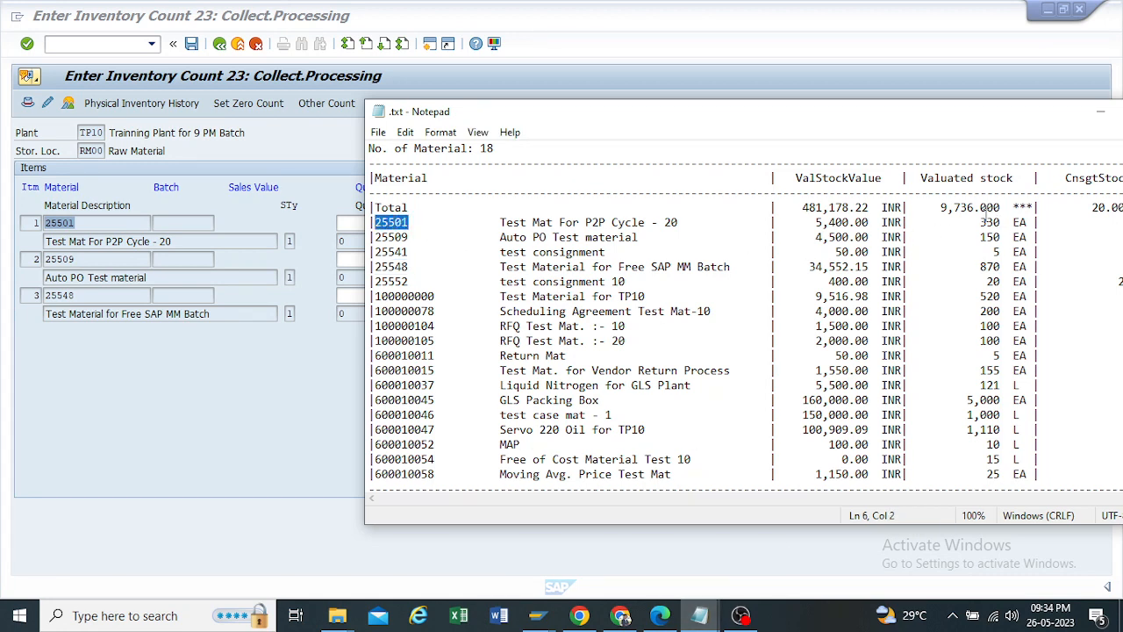
left_click_drag(980, 222, 1000, 222)
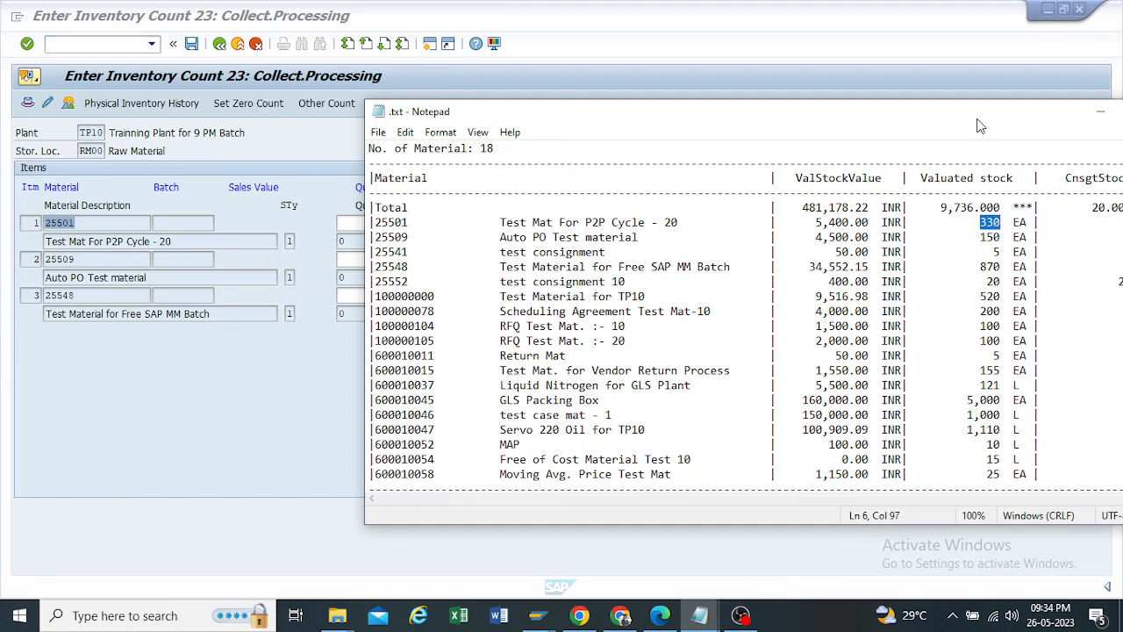
left_click_drag(977, 121, 883, 121)
left_click(1010, 114)
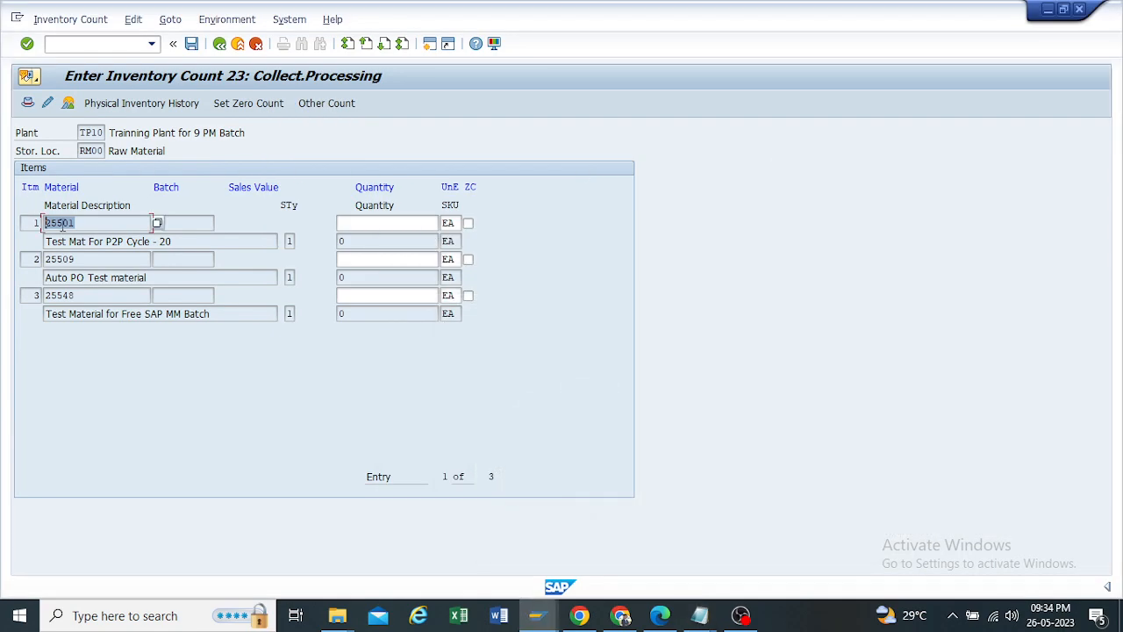
Step: Open a new SAP session and display the MMBE stock overview of material 25501 for plant TP10, storage location RM00
mouse_move(549, 614)
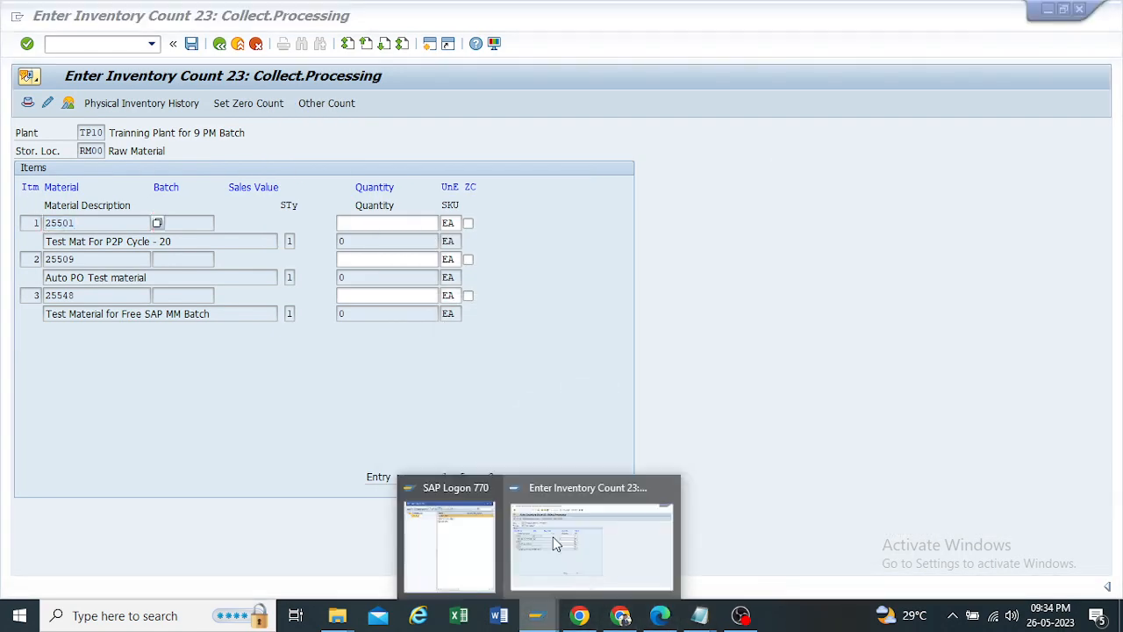
left_click(554, 544)
left_click(429, 44)
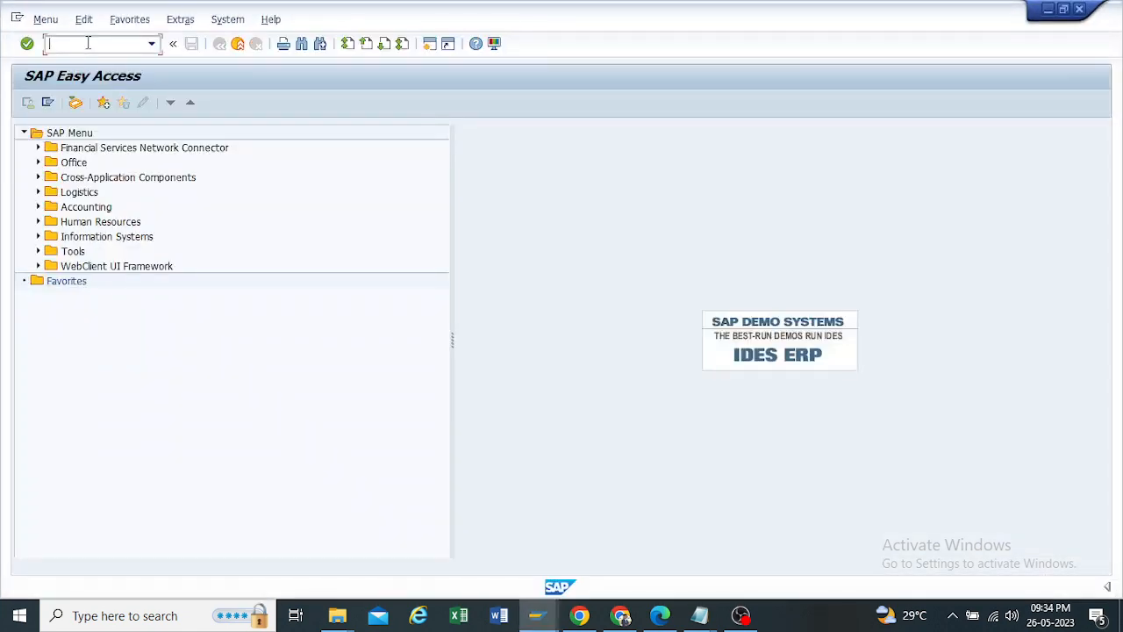
type("mmbe")
key("Return")
type("25501")
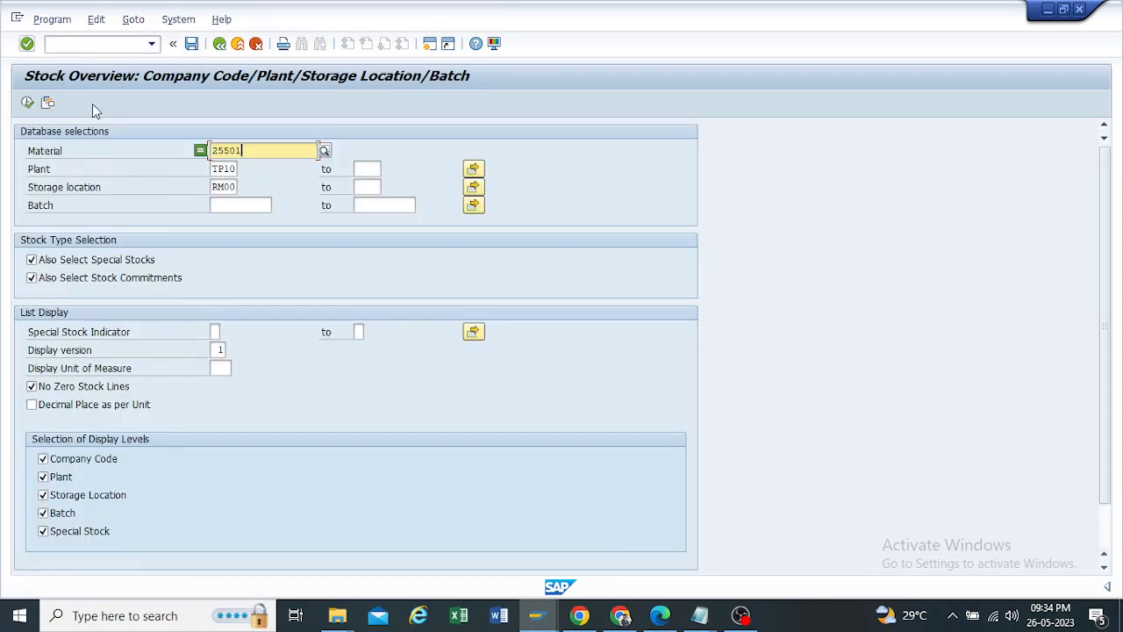
left_click(29, 104)
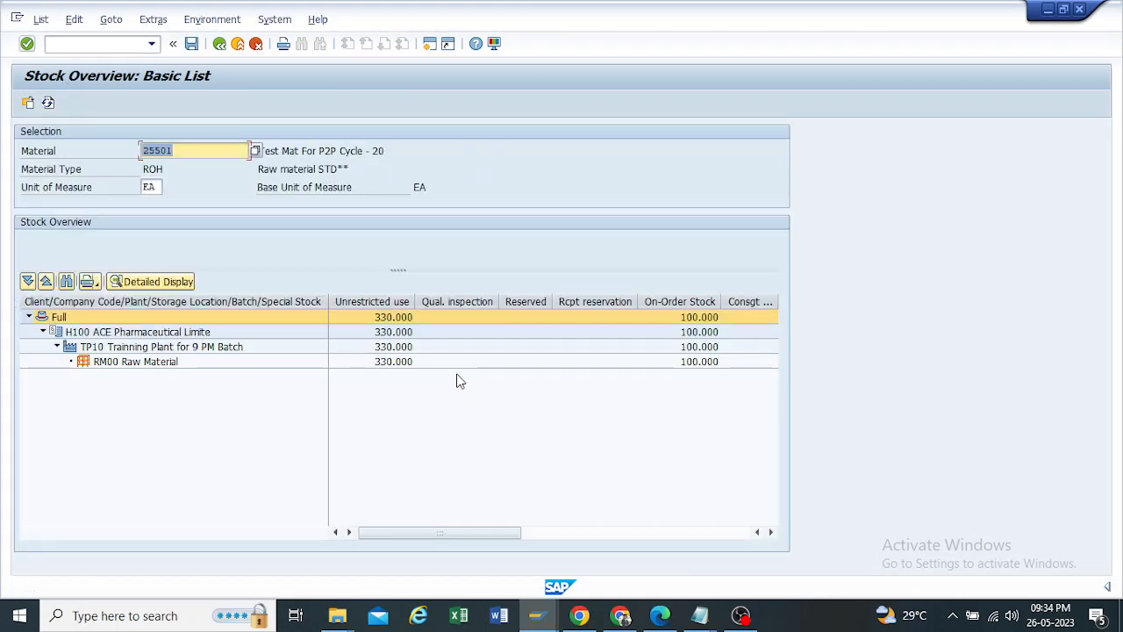
left_click(389, 365)
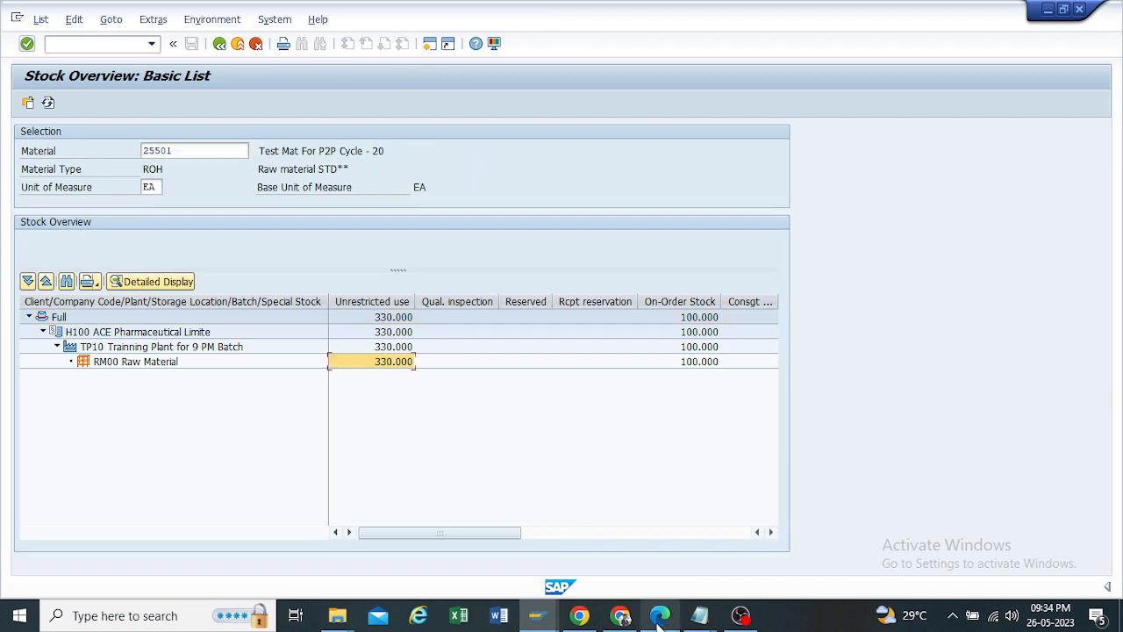
Step: Return to the count entry for document 23 and enter 330 as the counted quantity of material 25501
mouse_move(545, 617)
left_click(556, 526)
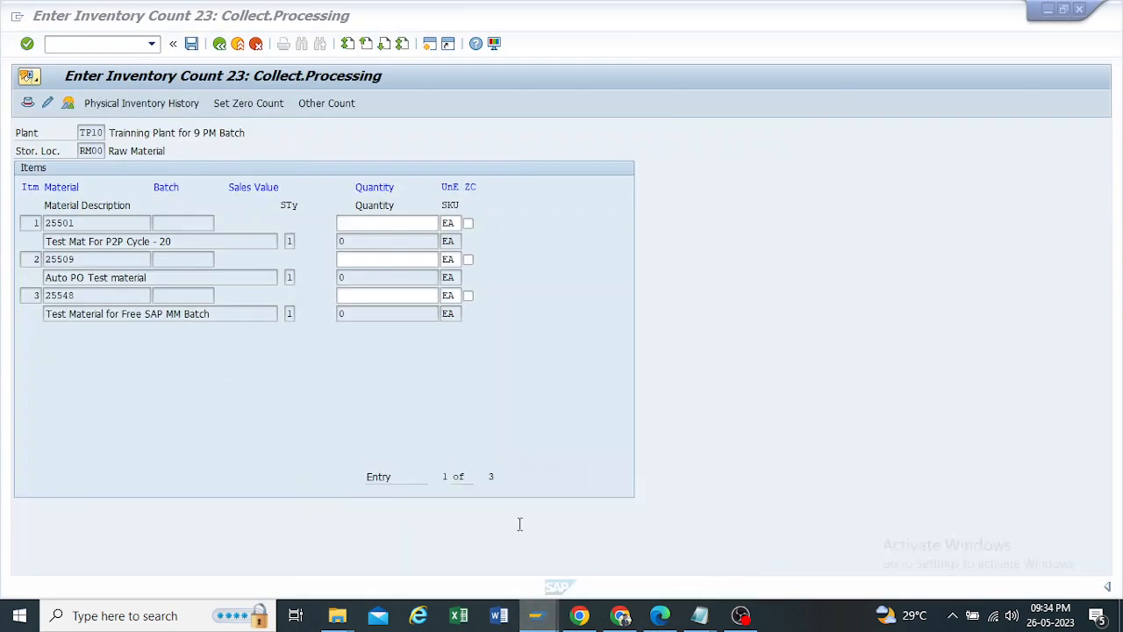
left_click(343, 223)
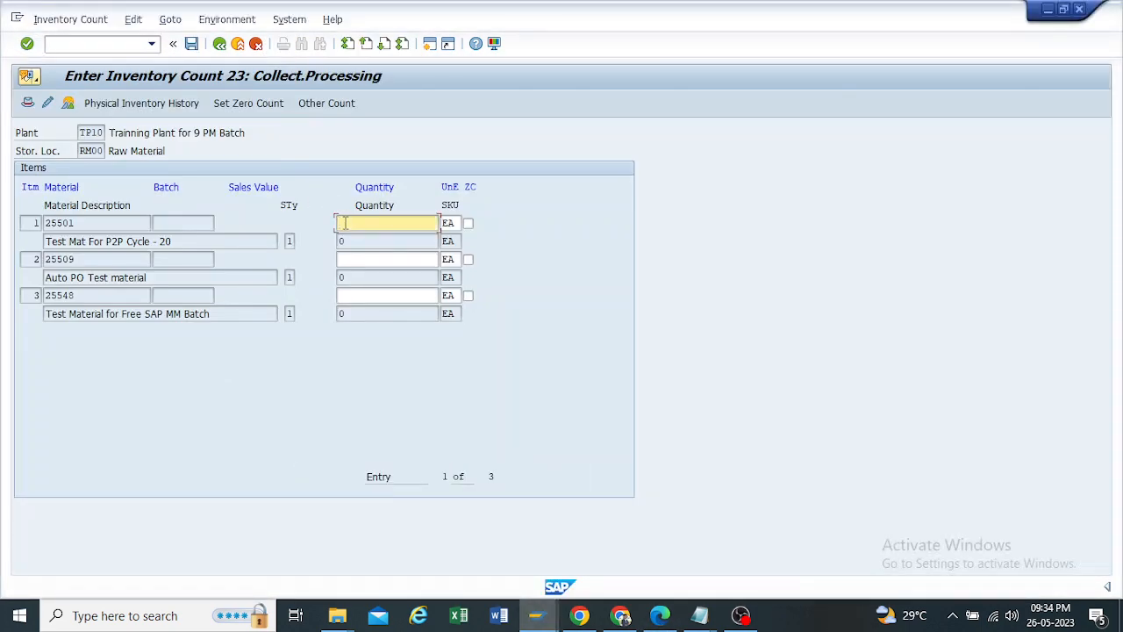
type("330")
left_click_drag(360, 223, 302, 219)
left_click_drag(74, 223, 3, 226)
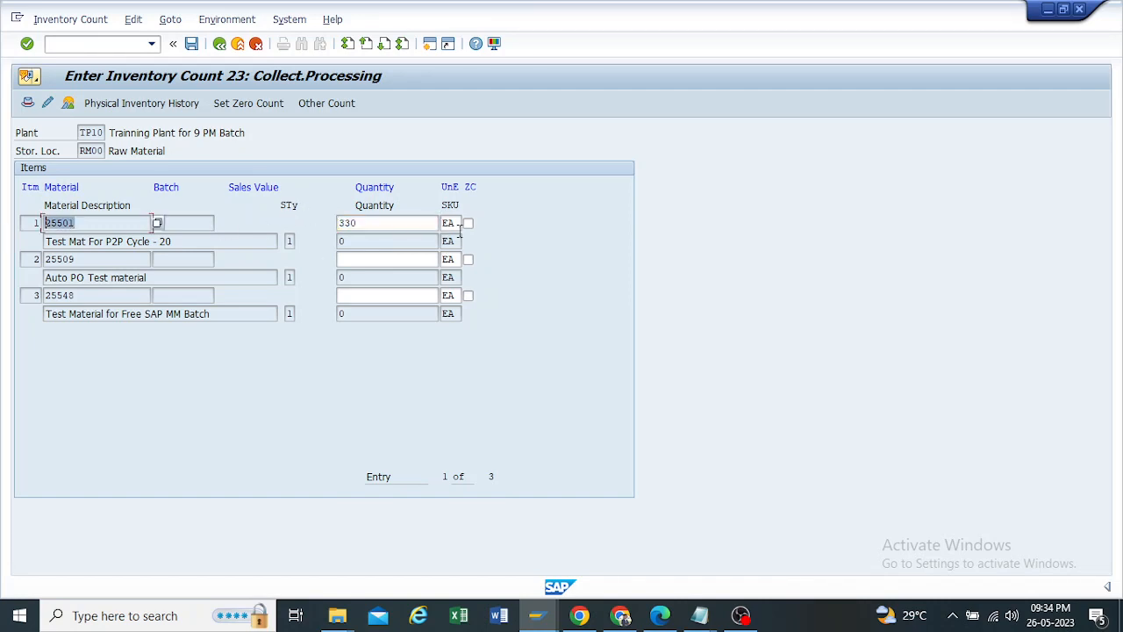
left_click_drag(362, 223, 181, 223)
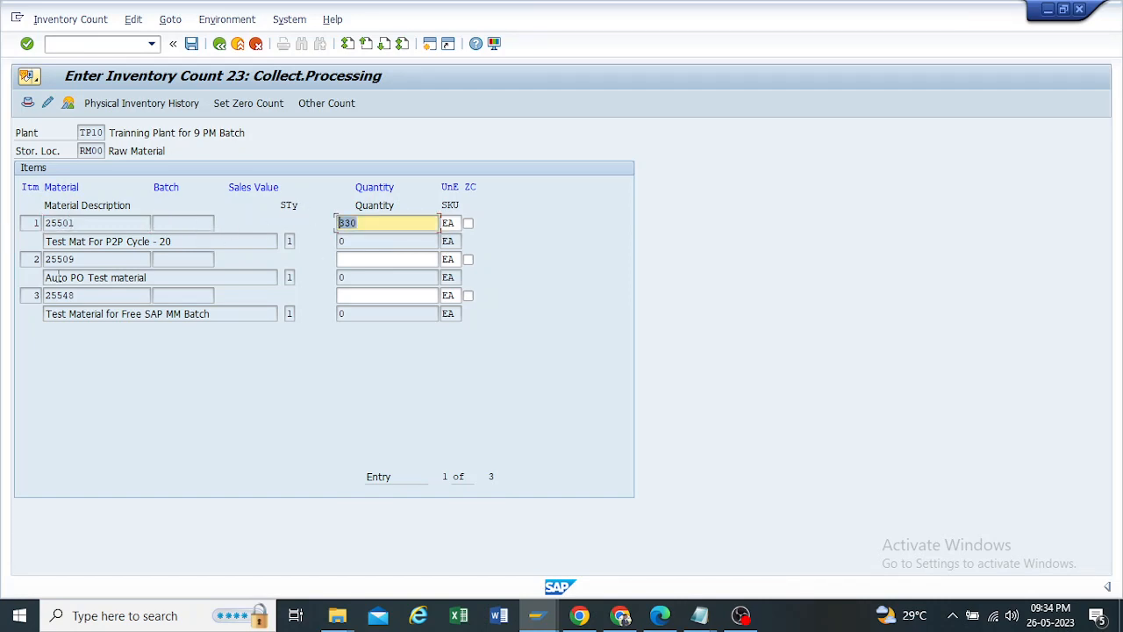
Step: Take material number 25509 from the second count item and display its stock overview for plant TP10, storage location RM00
left_click_drag(93, 255, 7, 246)
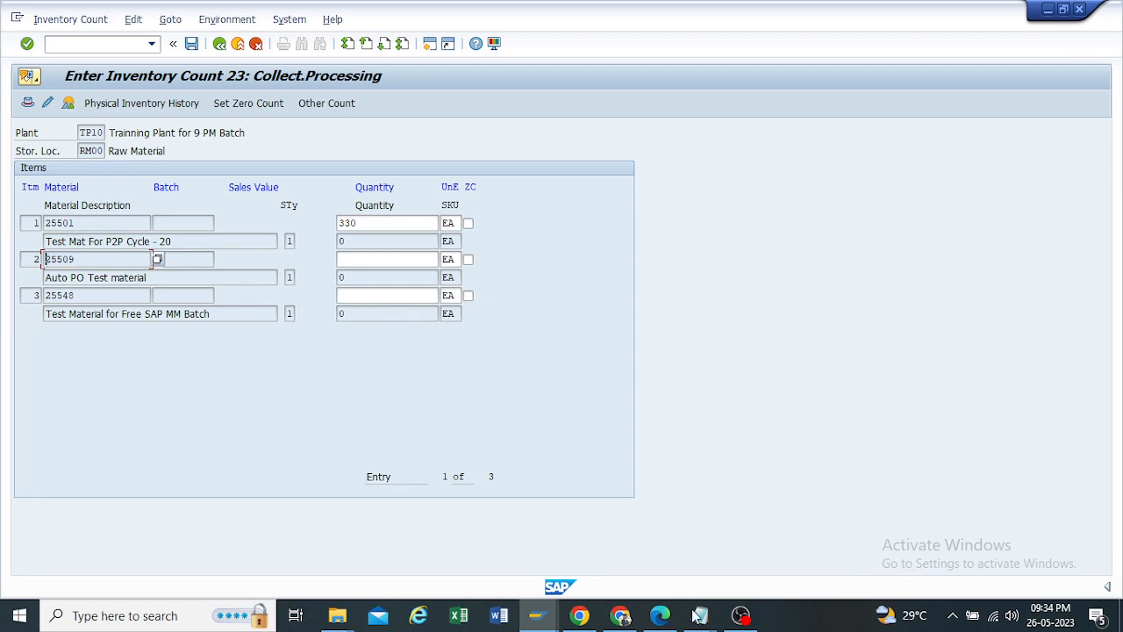
mouse_move(557, 596)
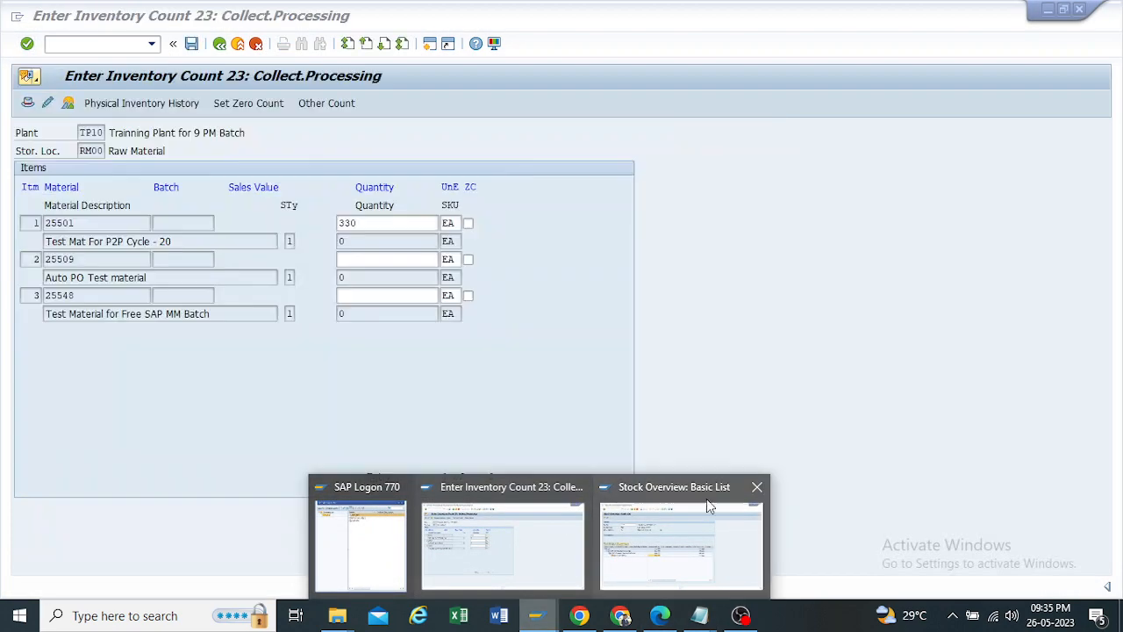
left_click(686, 512)
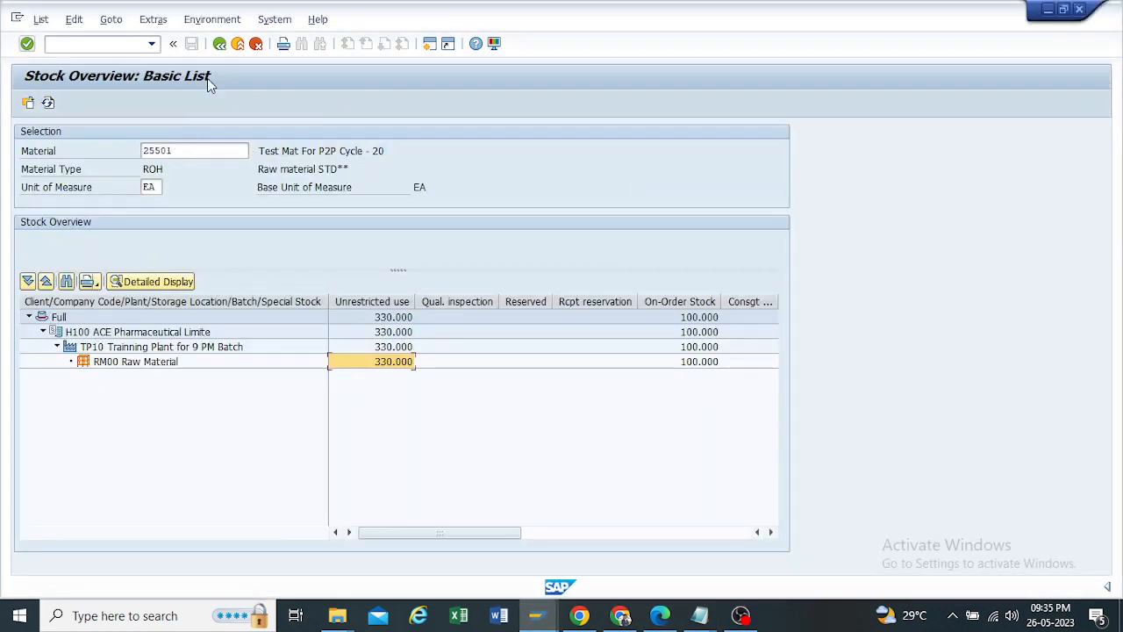
left_click(218, 46)
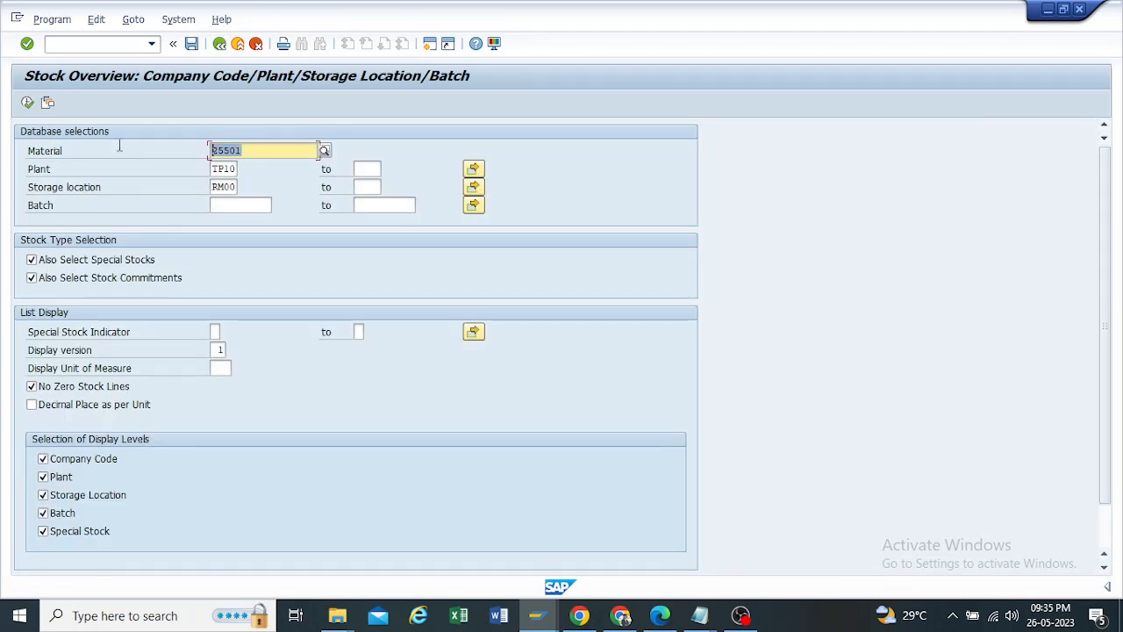
type("25509")
key("F8")
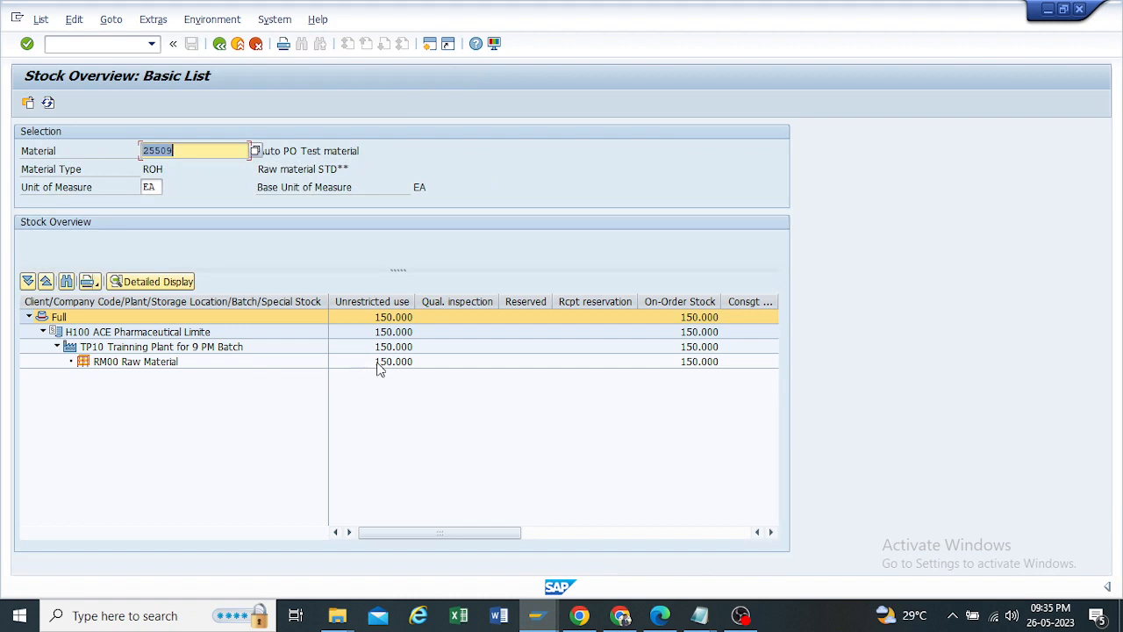
left_click(391, 369)
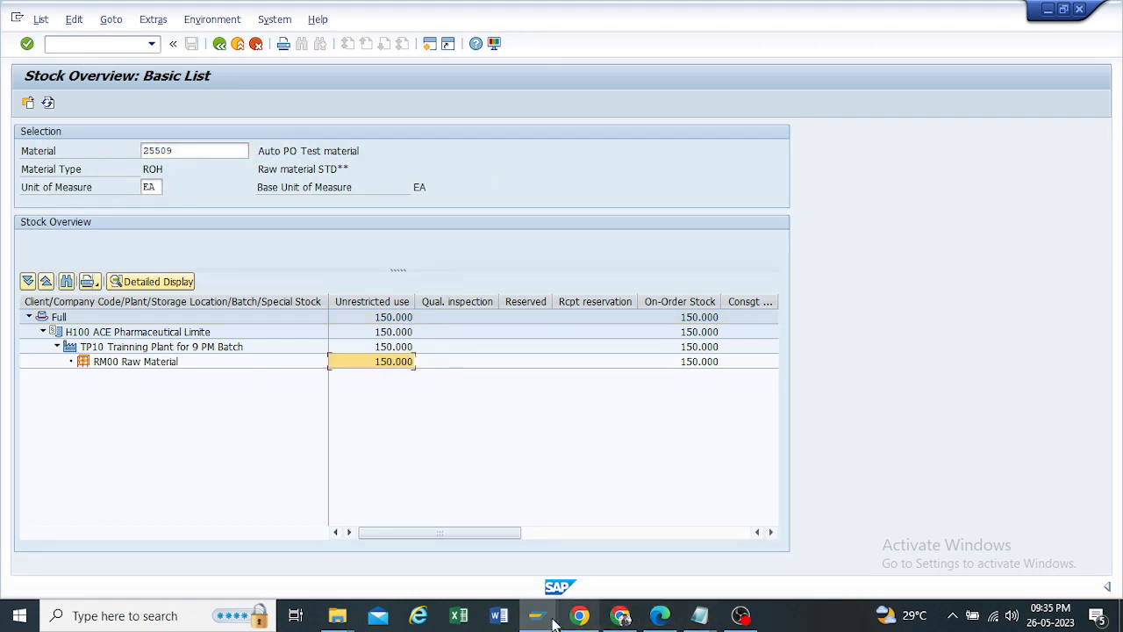
Step: Return to the count entry and enter 145 as the counted quantity of material 25509
left_click(547, 562)
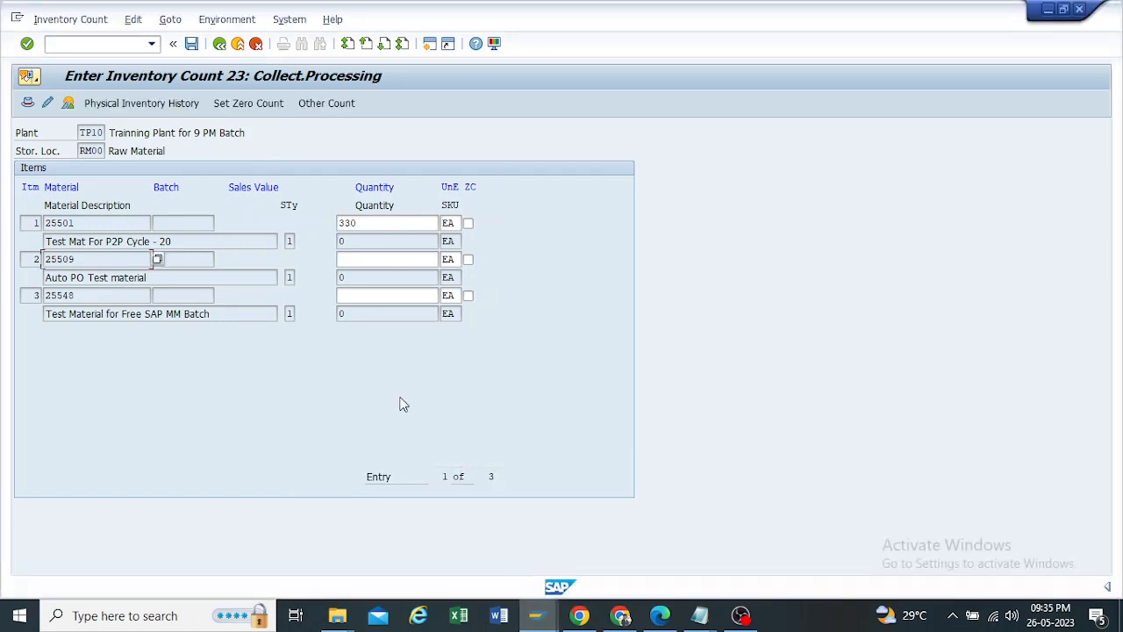
left_click(364, 261)
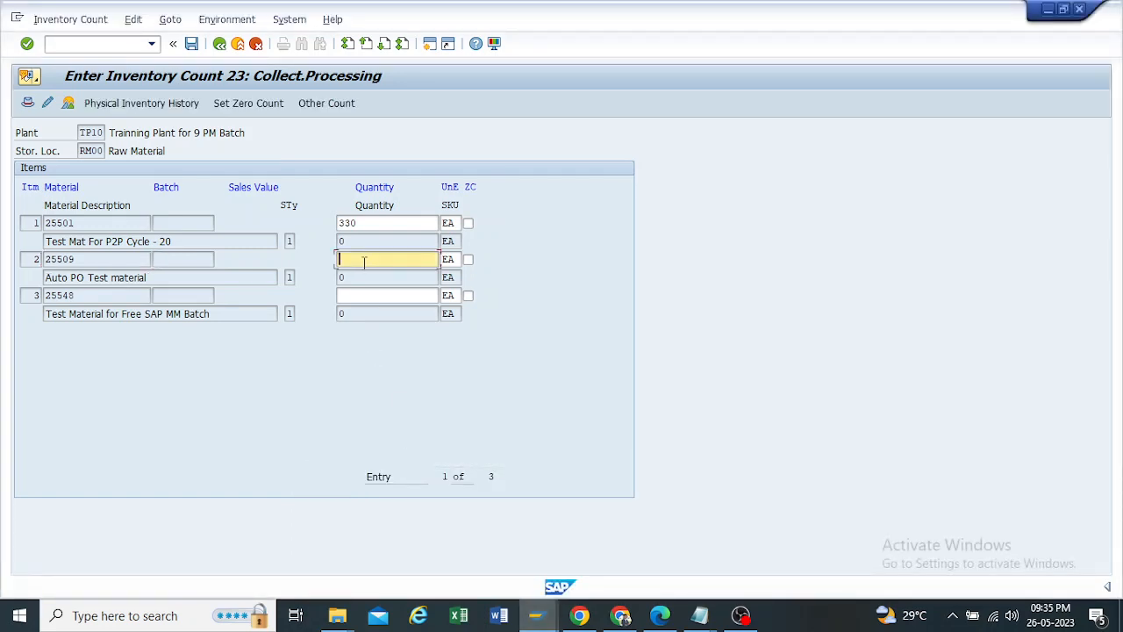
type("145")
left_click_drag(363, 258, 327, 259)
Step: Compare the counted quantity of material 25509 with its unrestricted-use stock in the stock overview session, ending in the count entry
left_click(537, 615)
left_click(536, 534)
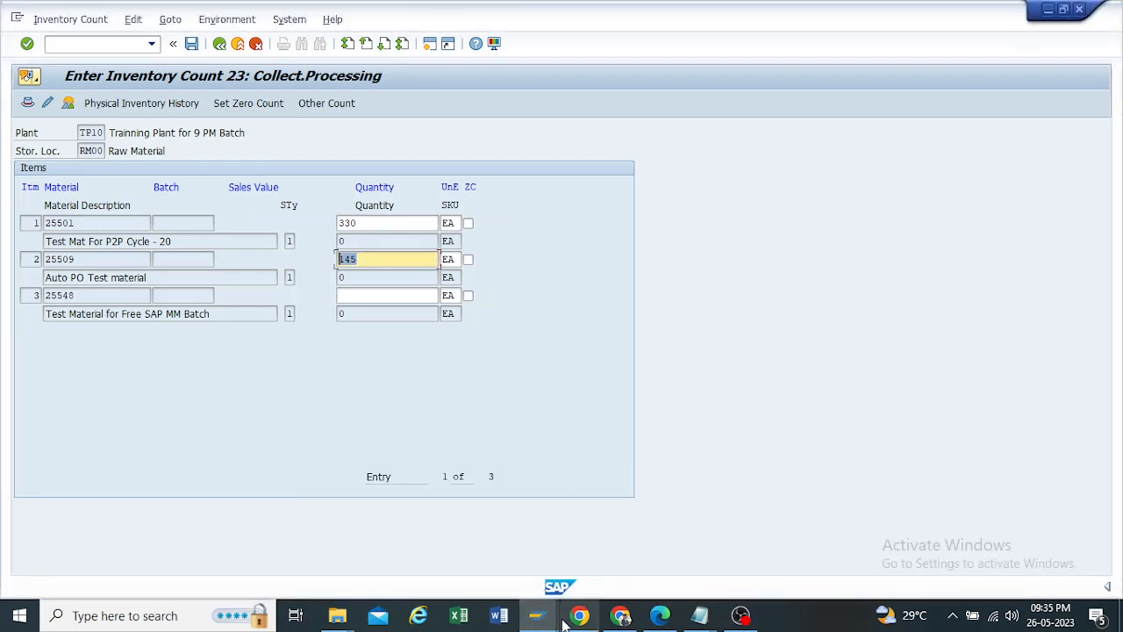
left_click(549, 616)
left_click(624, 542)
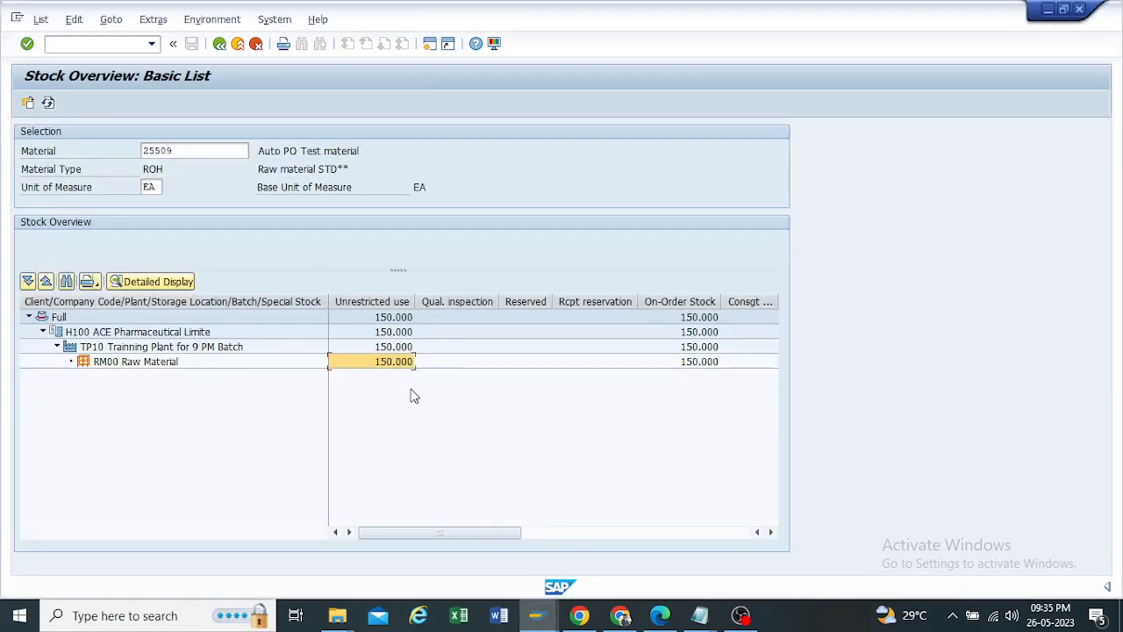
left_click(537, 615)
left_click(669, 527)
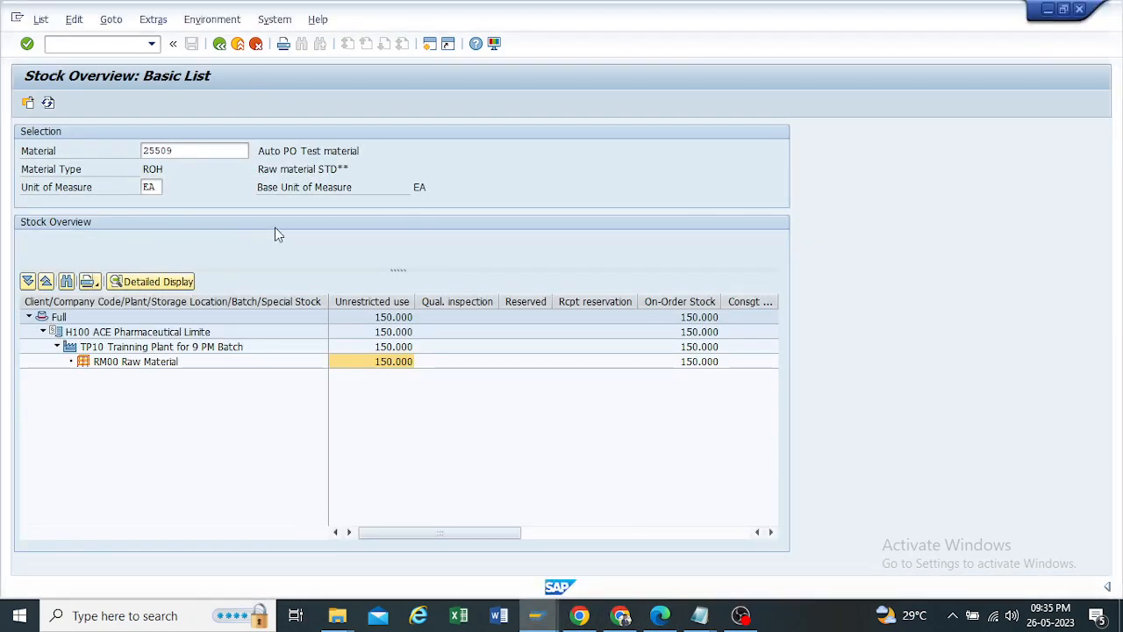
left_click(537, 615)
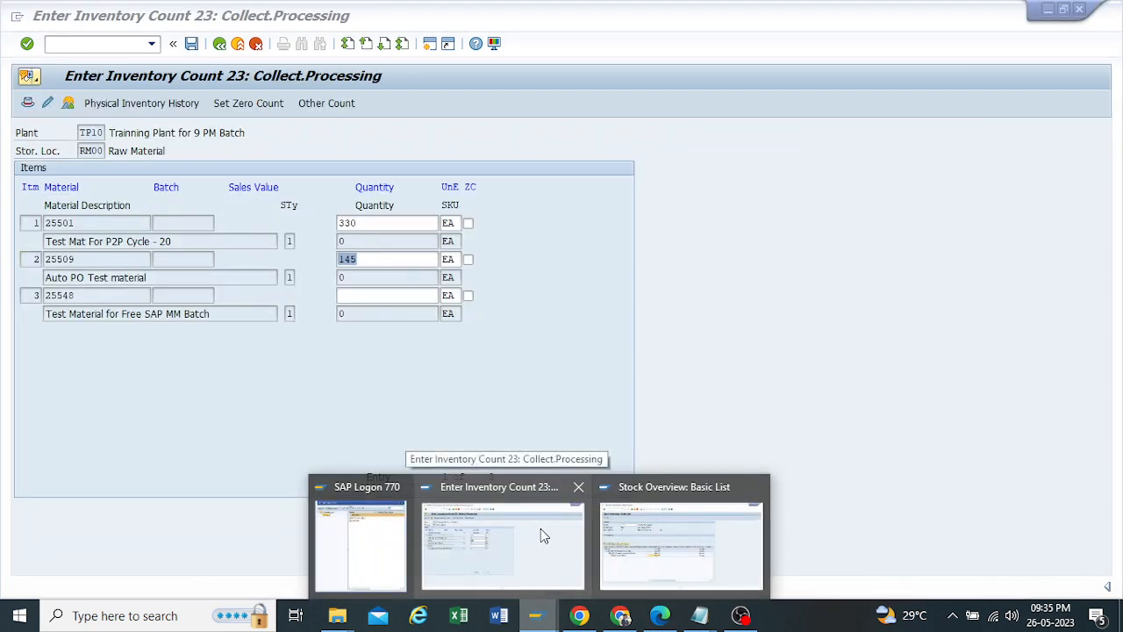
left_click(542, 531)
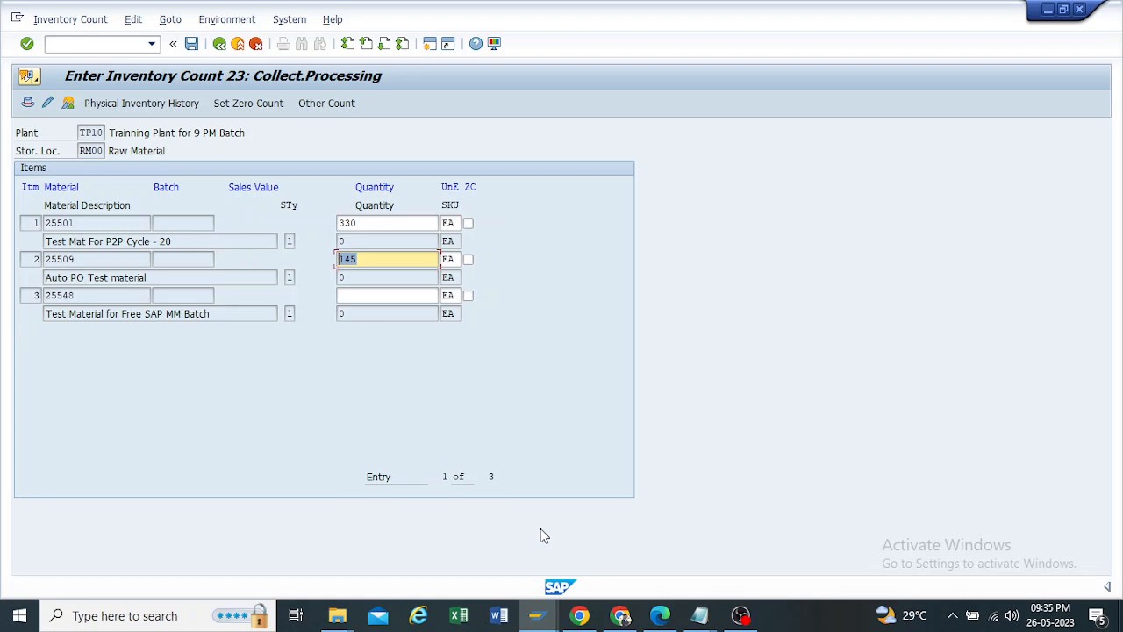
Step: Copy material number 25548 from the third count item, display its stock overview for TP10/RM00, and bring up the Notepad stock list
left_click(86, 299)
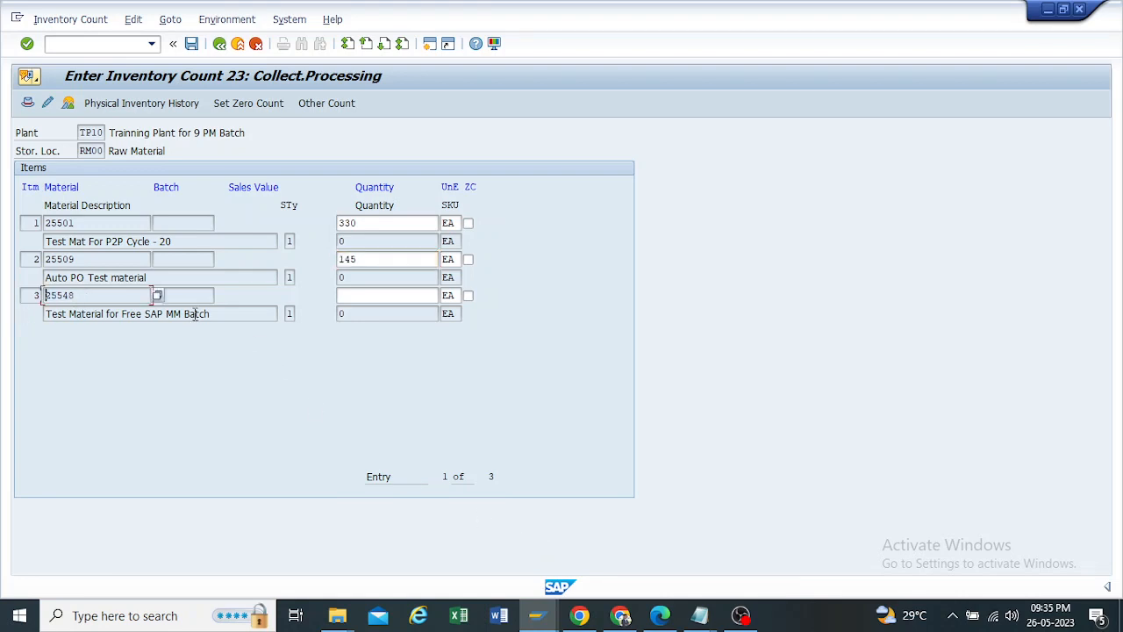
mouse_move(536, 614)
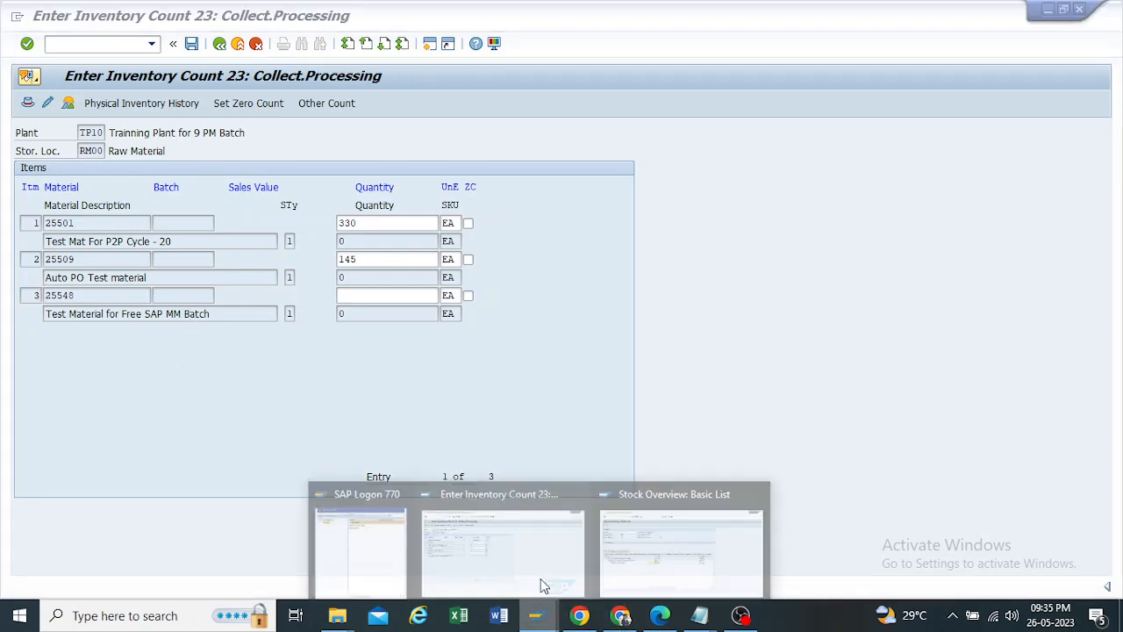
left_click(612, 537)
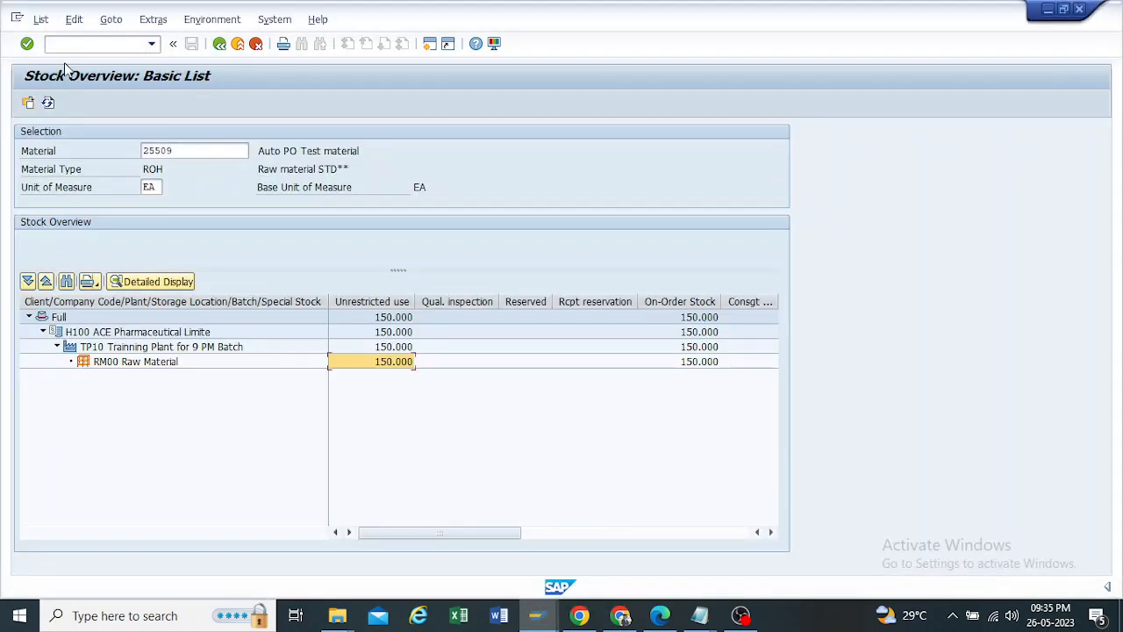
left_click(220, 43)
type("25548")
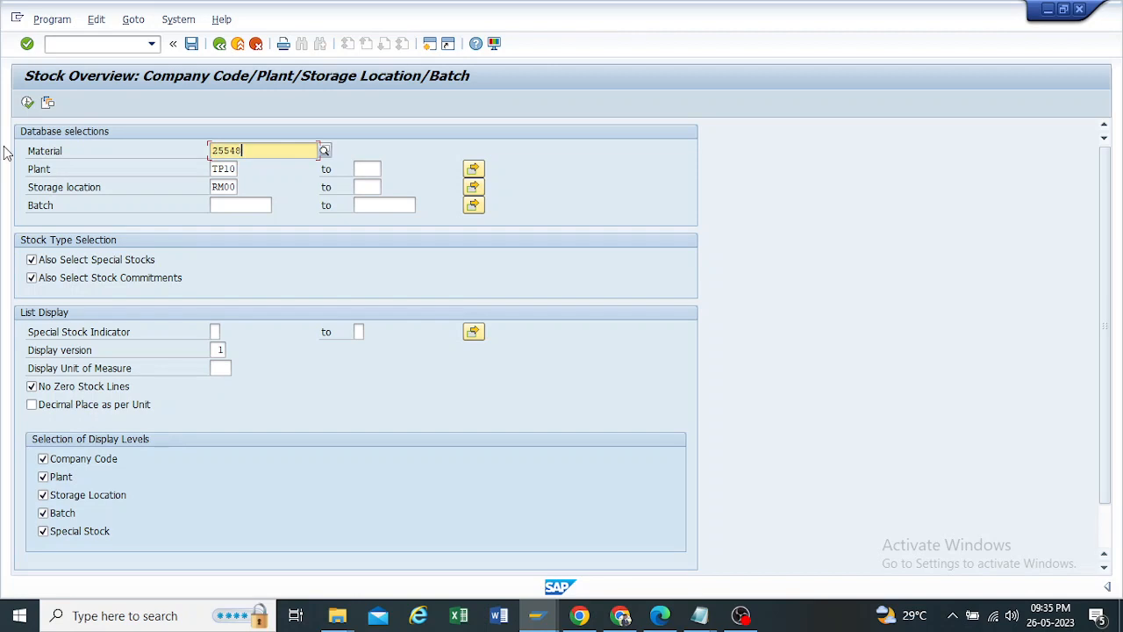
left_click(27, 103)
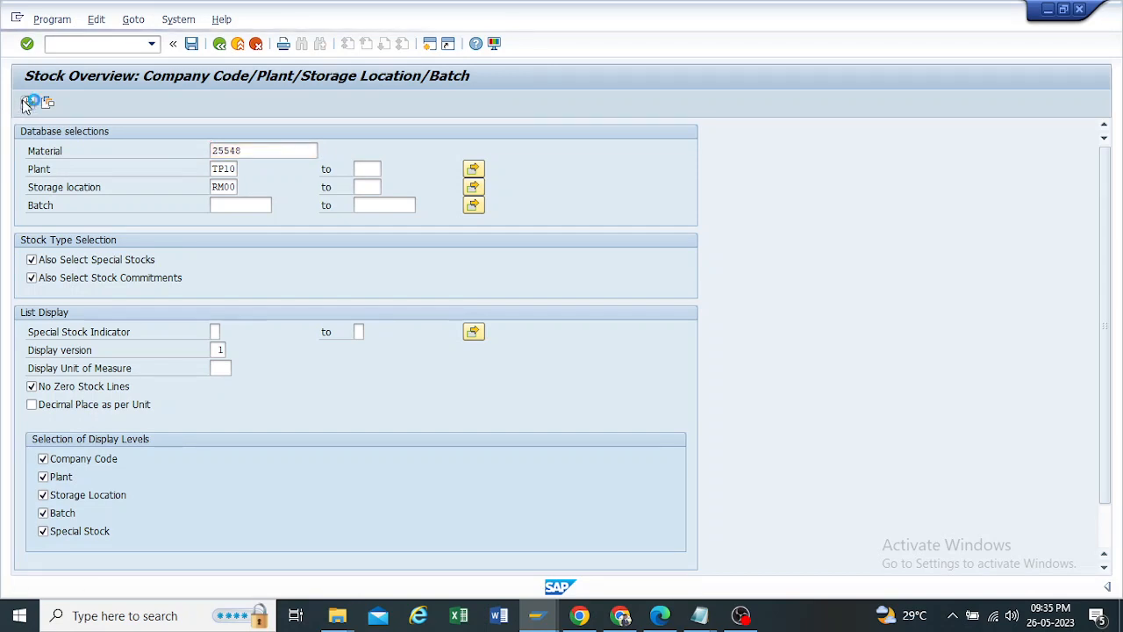
left_click(387, 365)
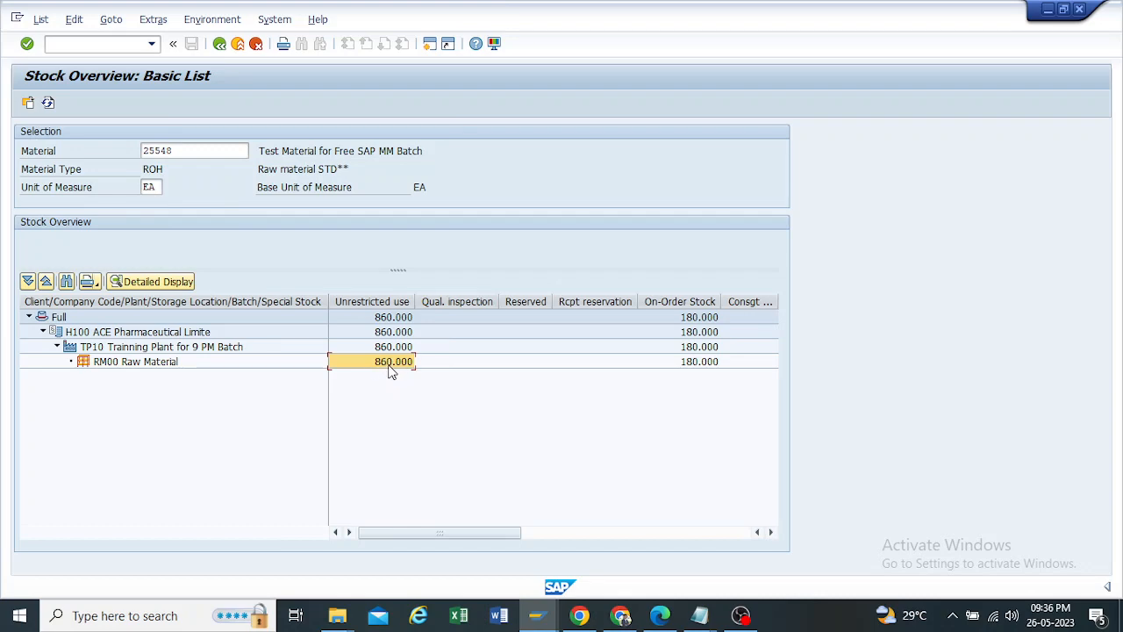
left_click(700, 615)
left_click(787, 548)
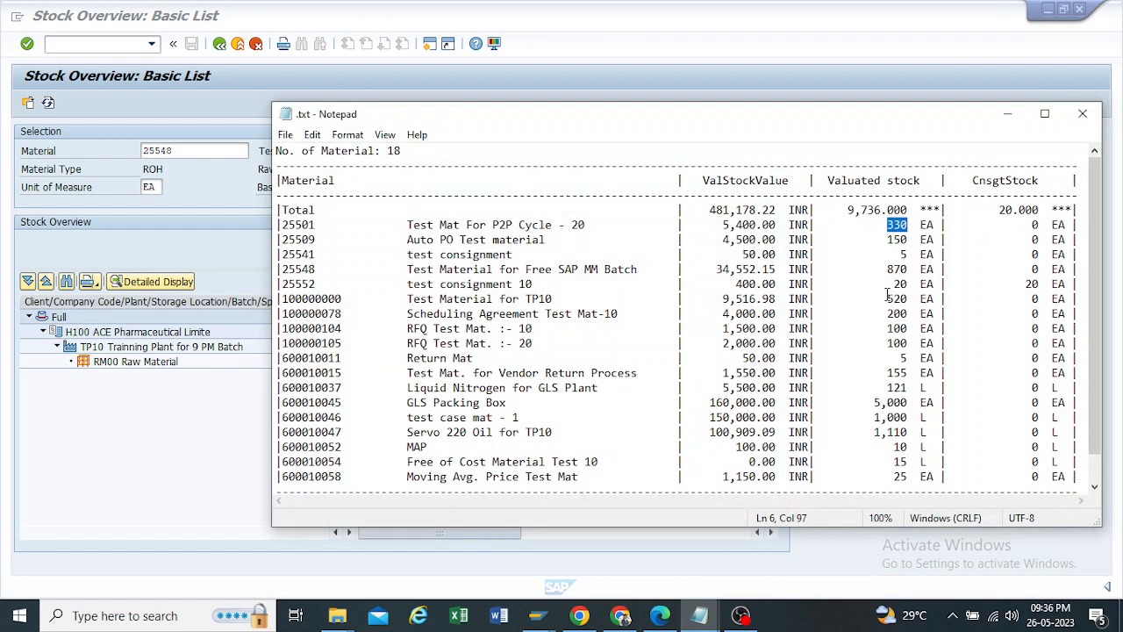
Step: Check material 25548's valuated stock in the Notepad list, return to the inventory count entry and enter 865 as its counted quantity
left_click_drag(886, 270, 909, 271)
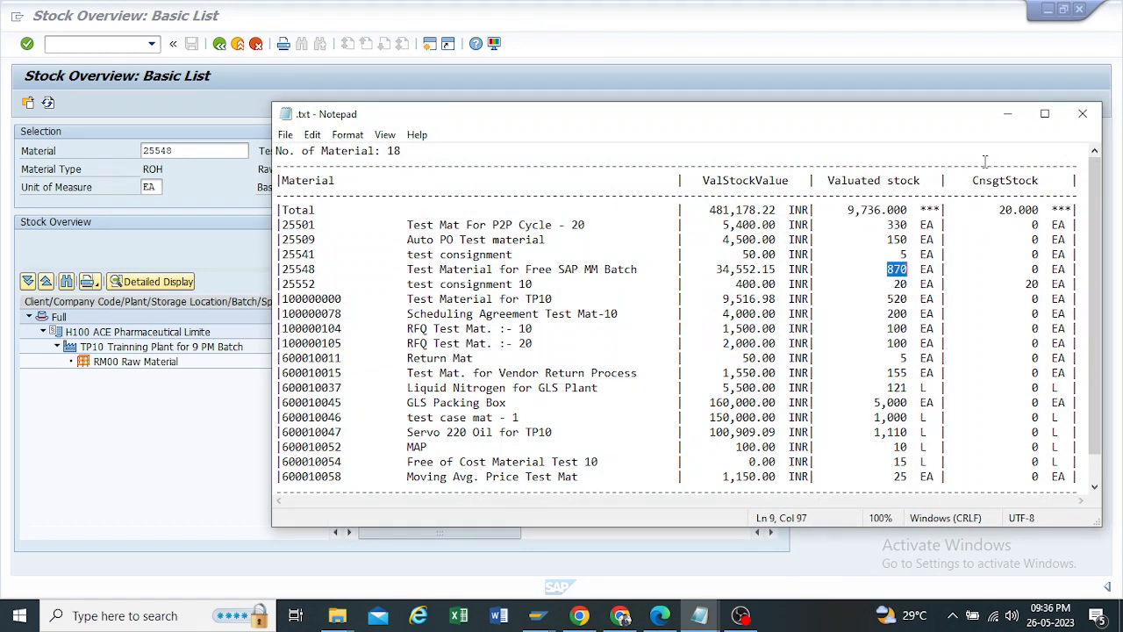
left_click(1009, 115)
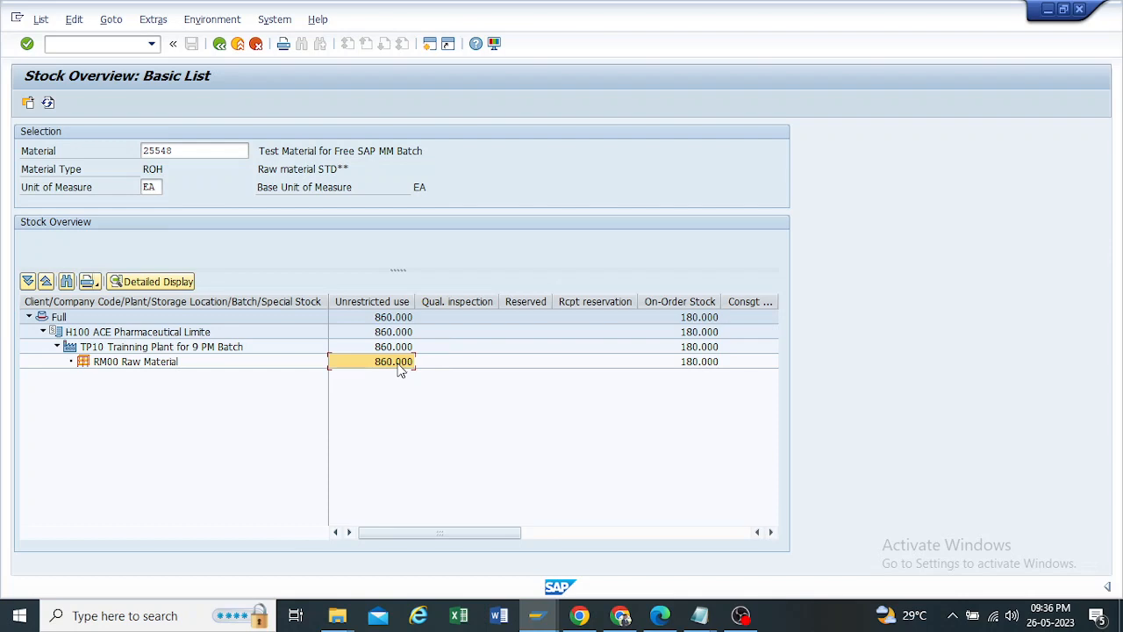
left_click(538, 615)
left_click(502, 544)
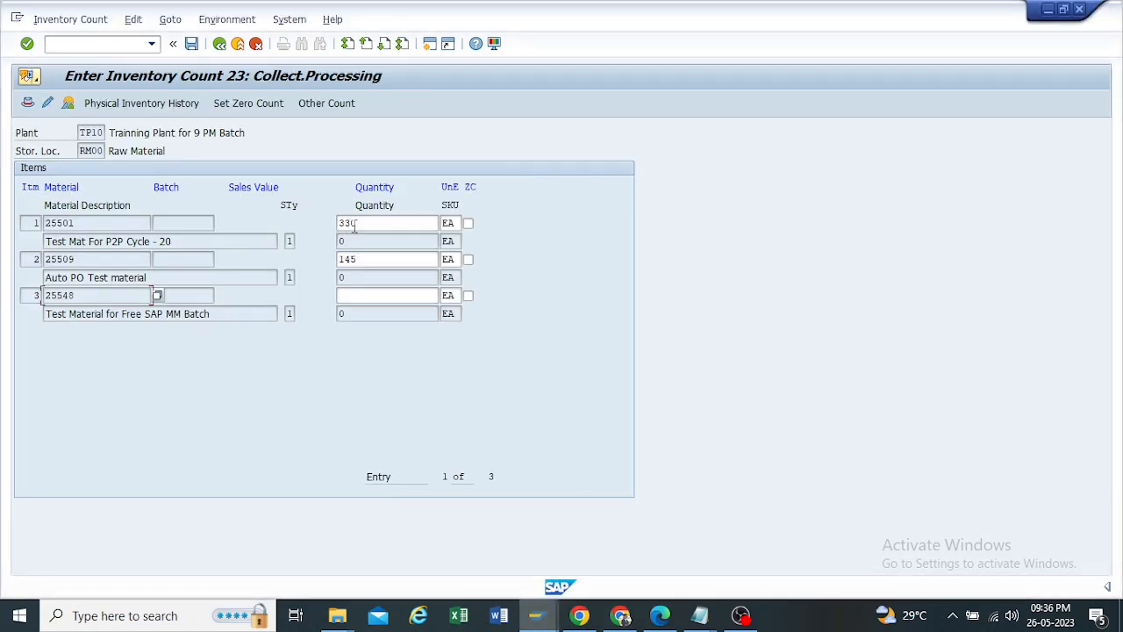
left_click(364, 295)
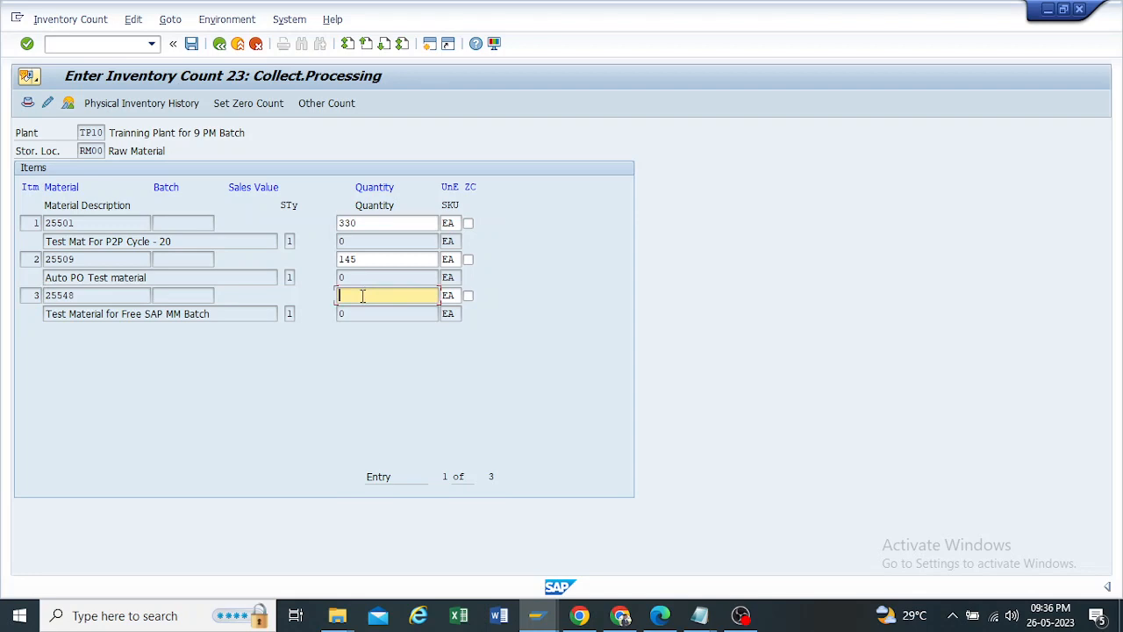
type("865")
Step: Review the counted quantities entered for materials 25501, 25509 and 25548 in the inventory count
left_click_drag(364, 259, 281, 265)
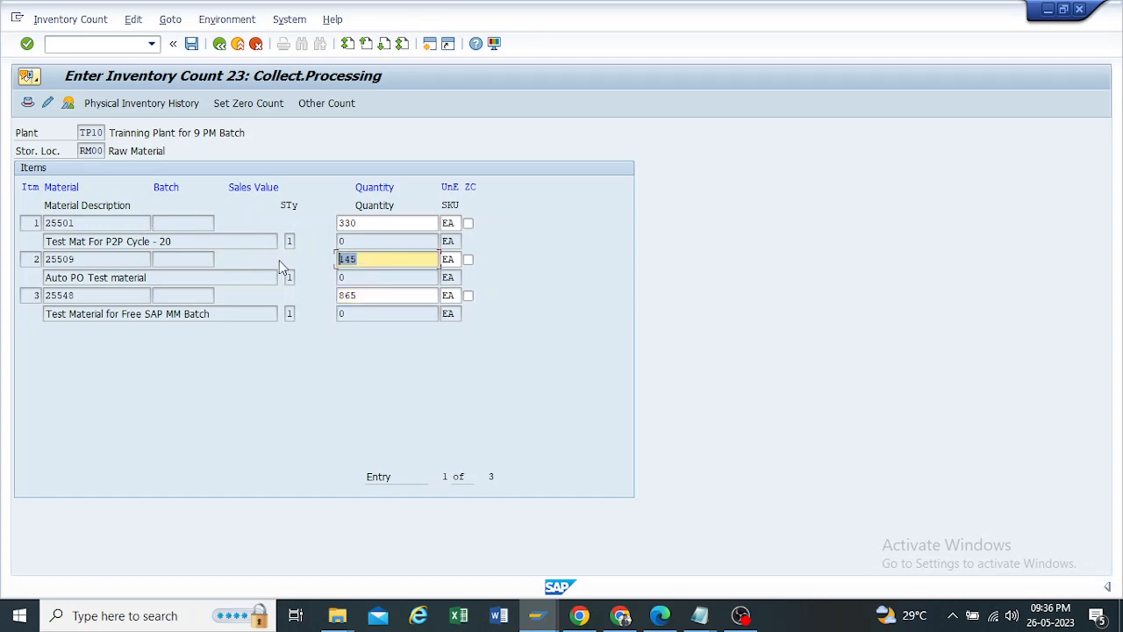
left_click_drag(369, 295, 205, 291)
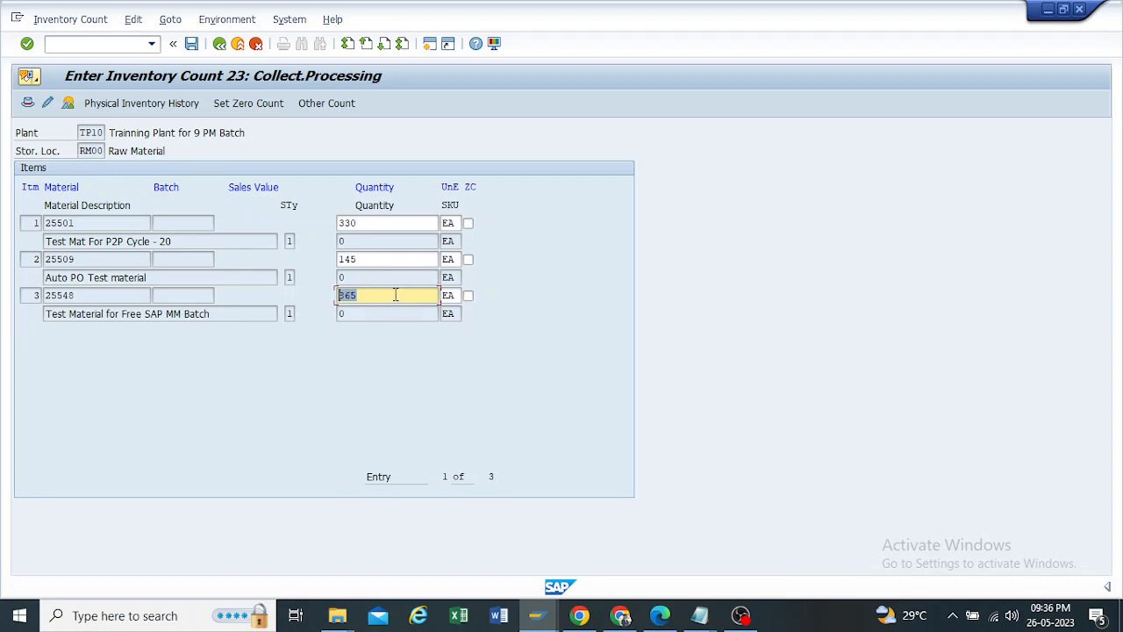
left_click(364, 296)
left_click_drag(360, 296, 3, 323)
left_click_drag(362, 260, 2, 276)
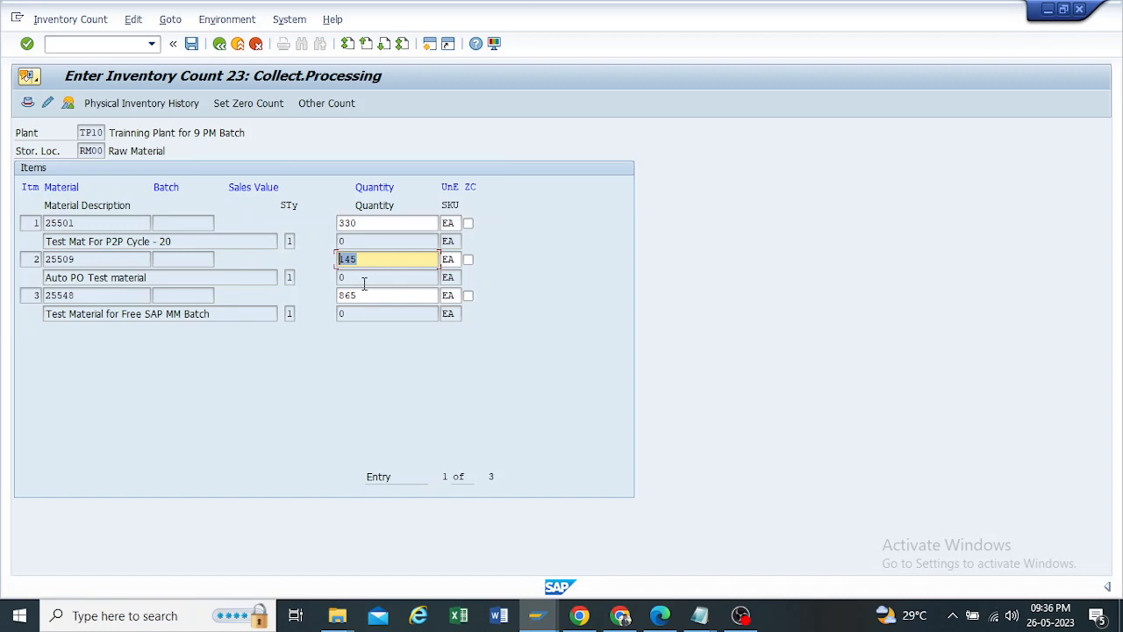
left_click(360, 258)
left_click(365, 296)
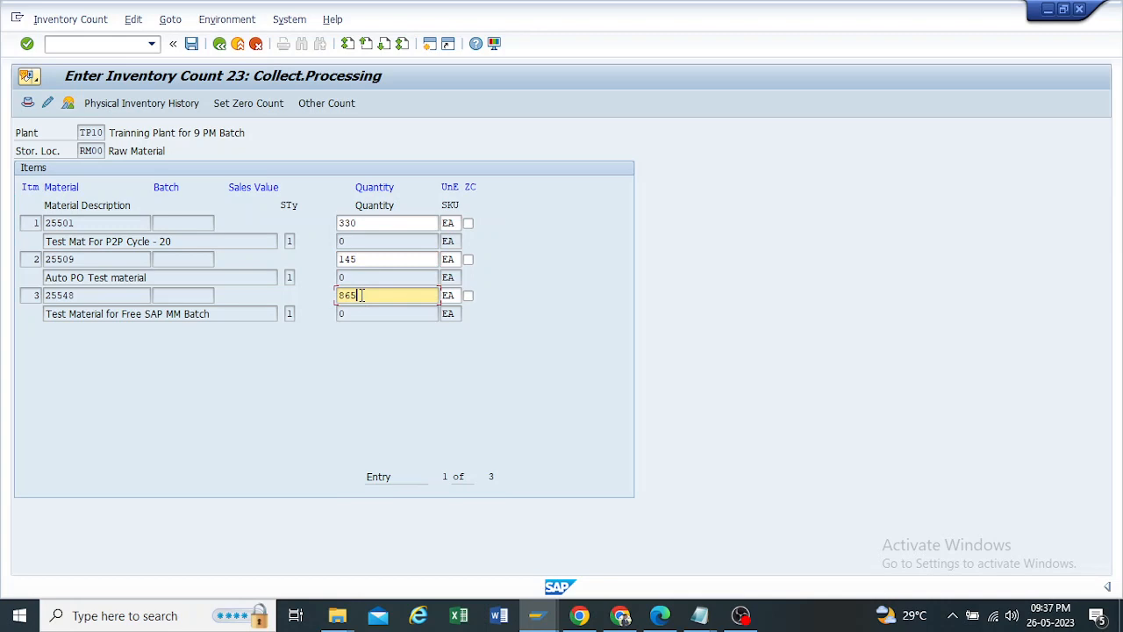
left_click_drag(361, 296, 351, 296)
left_click_drag(97, 297, 29, 322)
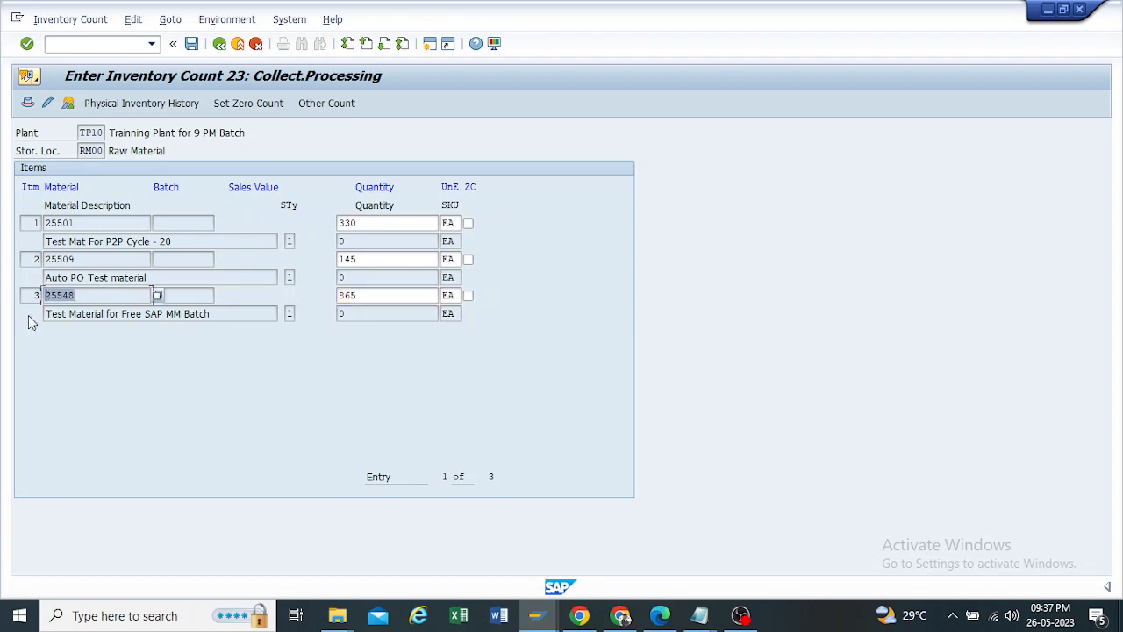
double_click(369, 296)
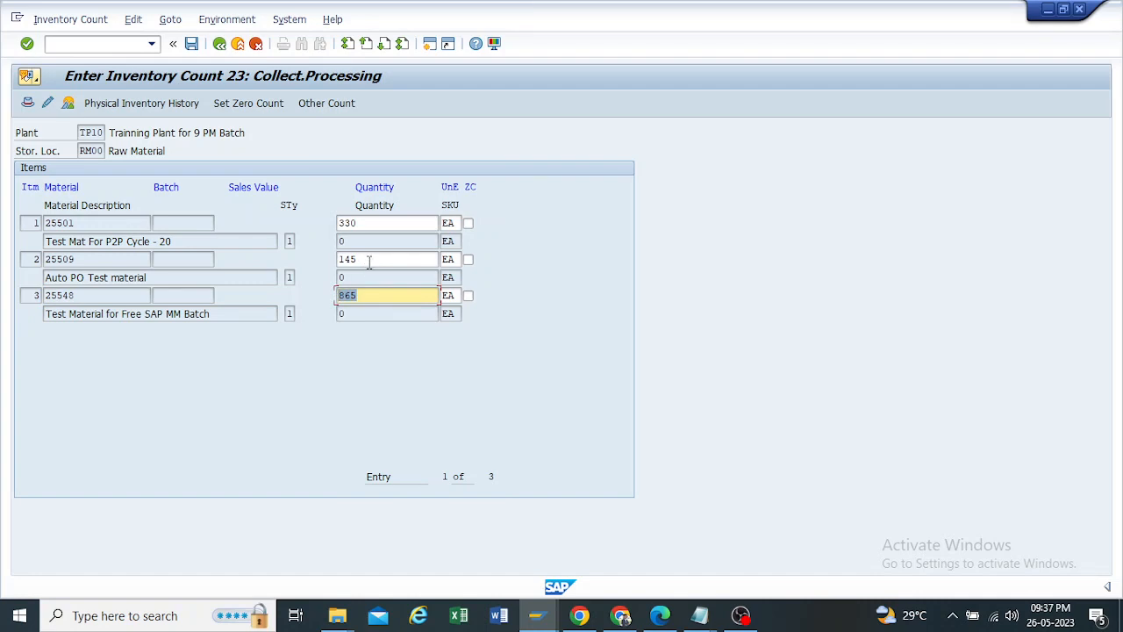
double_click(369, 259)
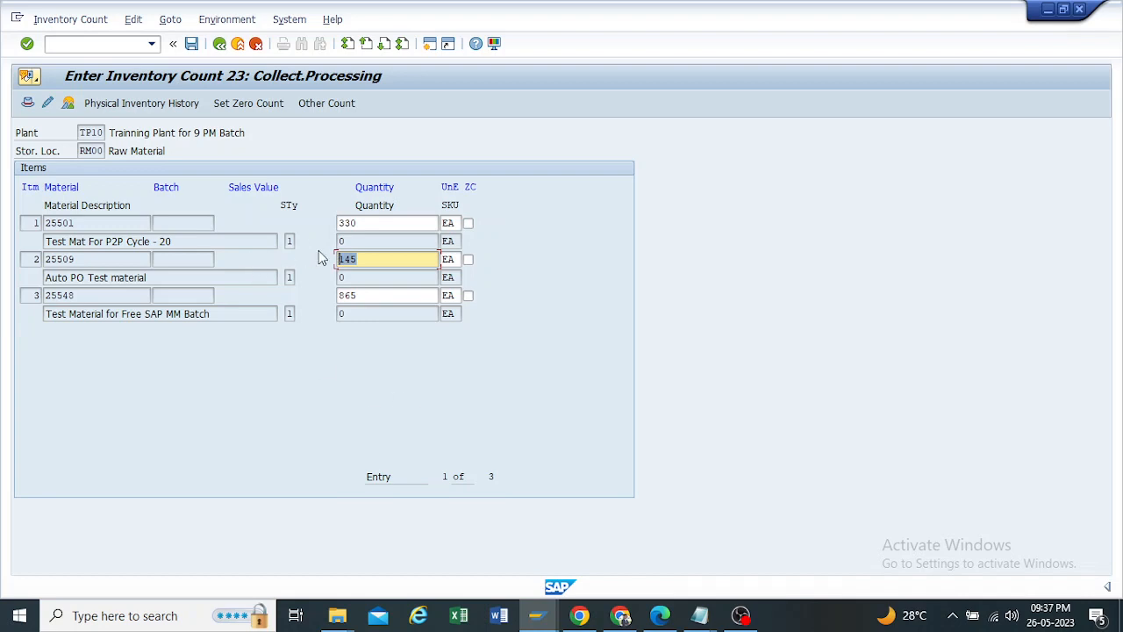
left_click(360, 257)
double_click(348, 259)
double_click(361, 296)
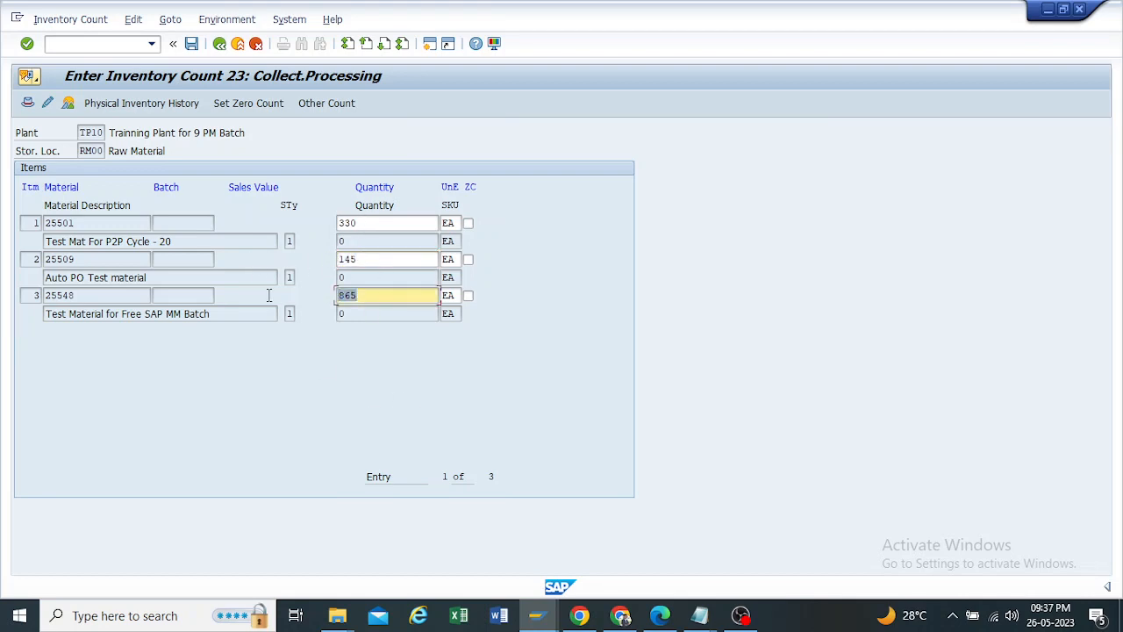
double_click(360, 259)
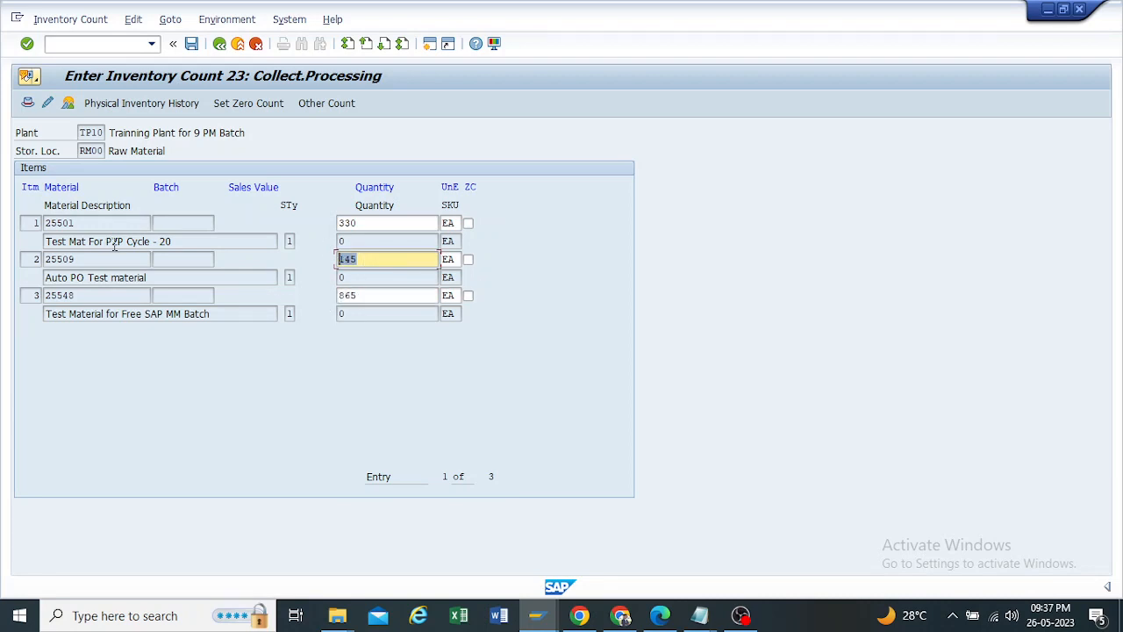
double_click(364, 222)
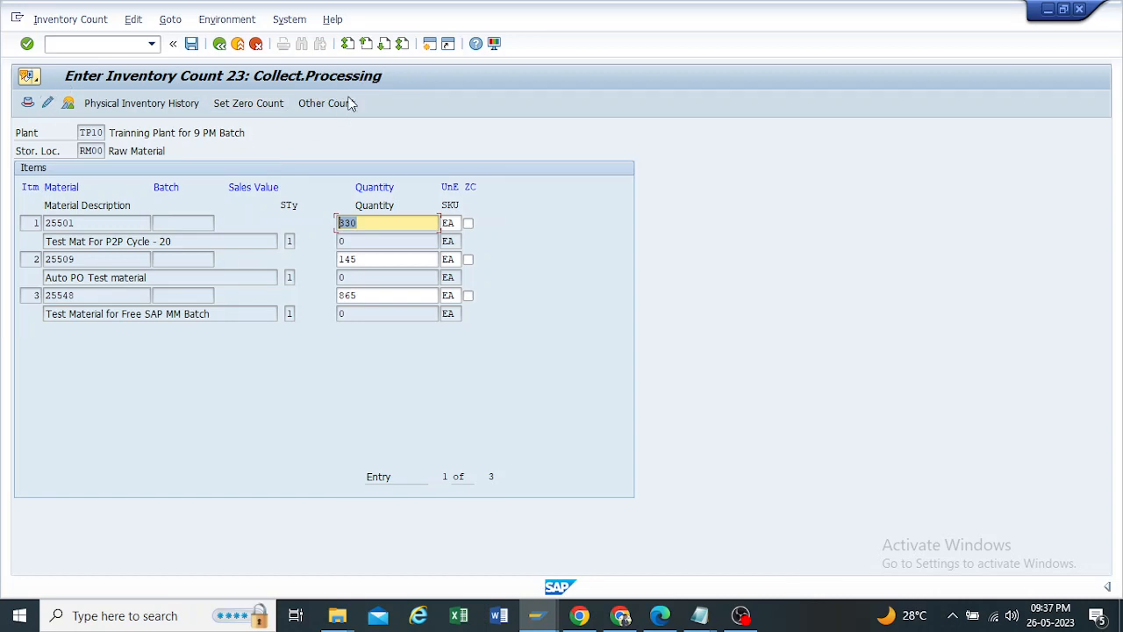
Step: Save the inventory count for document 23 and return to the SAP Easy Access menu
left_click(191, 44)
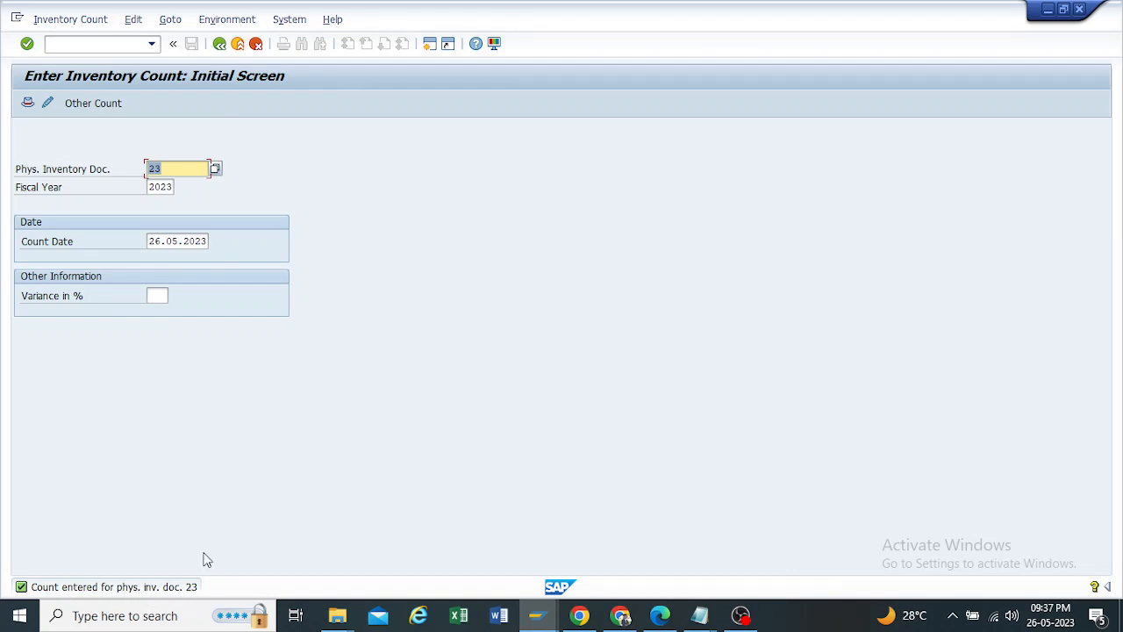
left_click(219, 43)
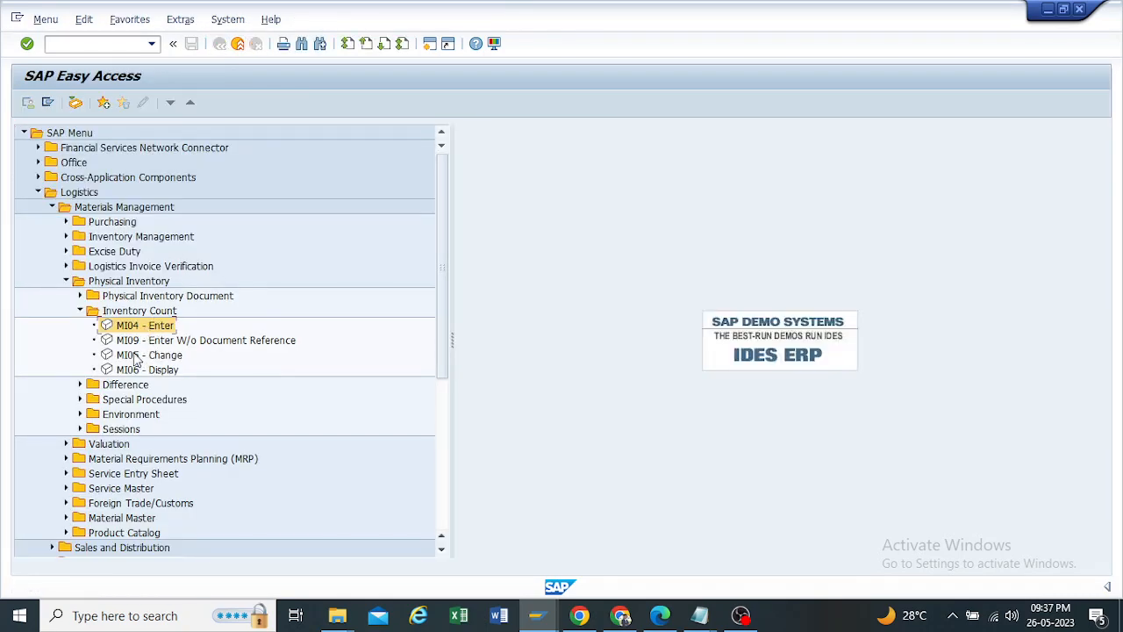
Step: Open the MI06 Display Inventory Count initial screen and return to the SAP Easy Access menu
left_click(136, 356)
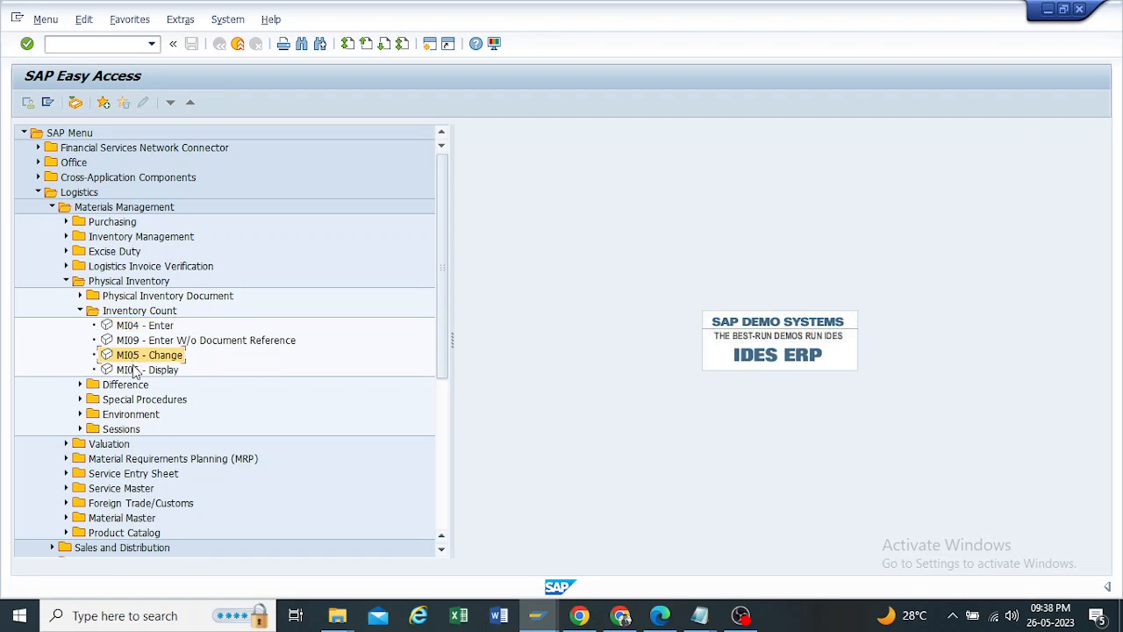
left_click(133, 371)
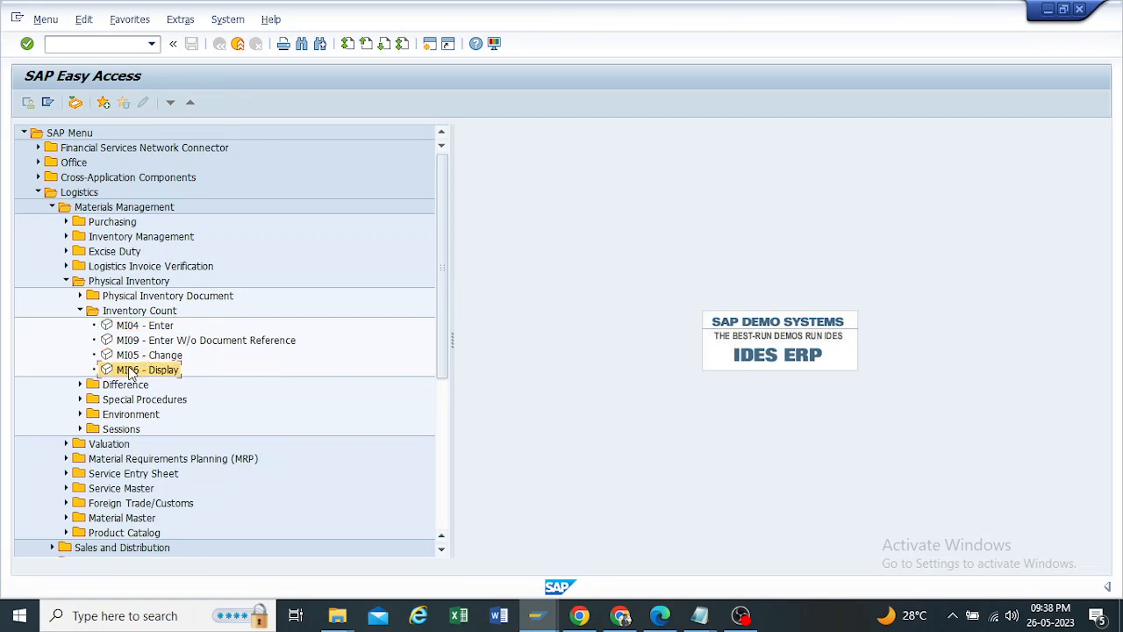
double_click(130, 372)
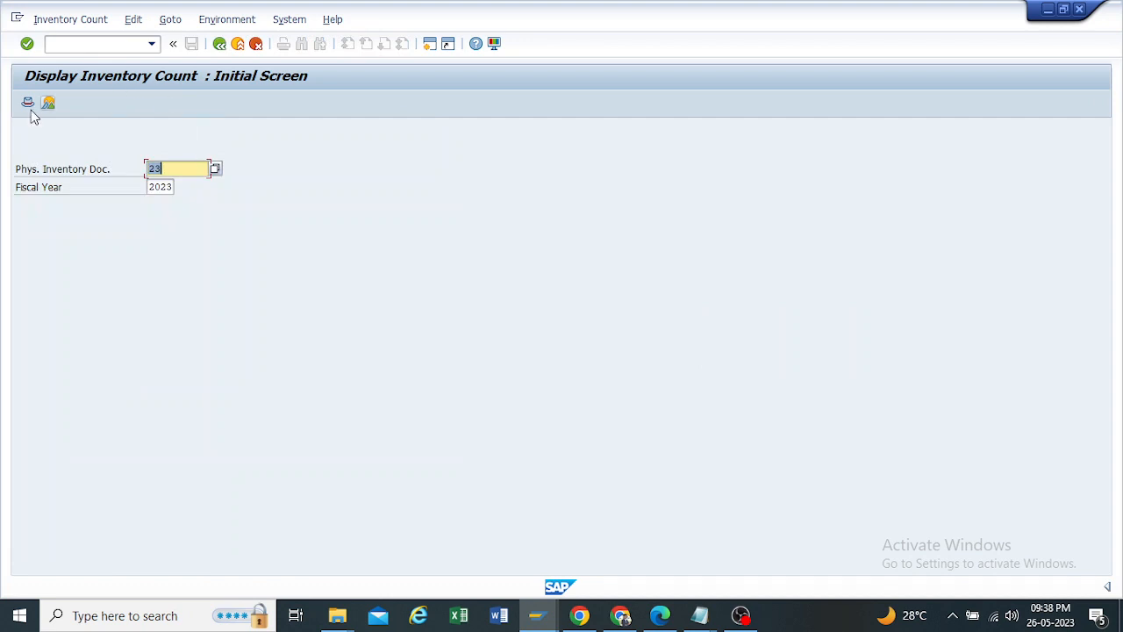
left_click(219, 44)
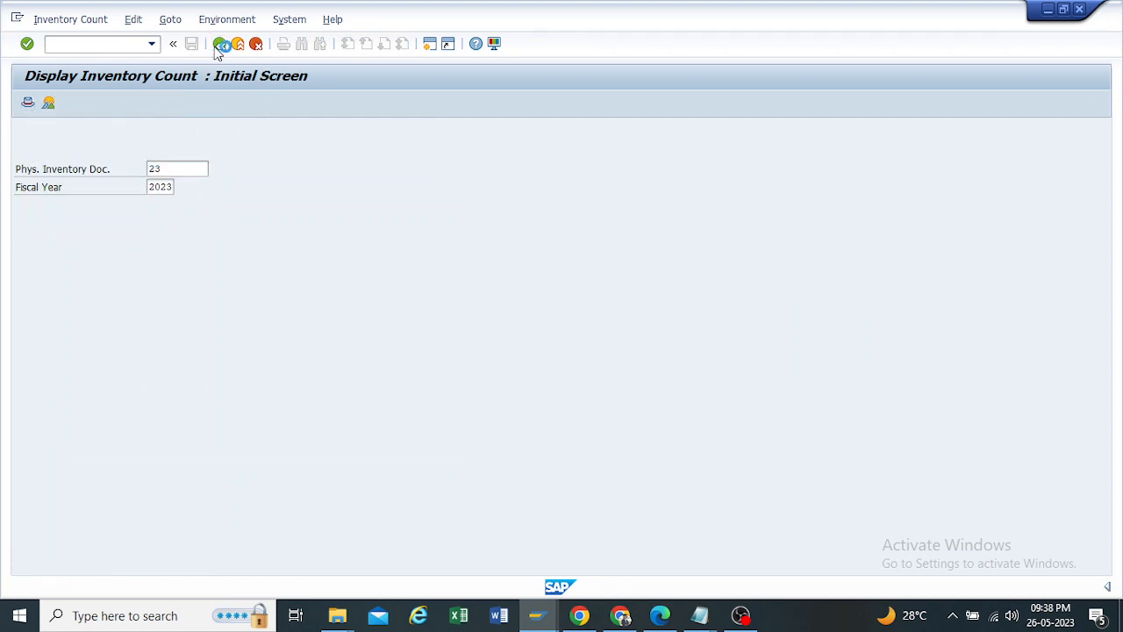
Step: Switch to the Physical Inventory PDF in Edge, review the process steps and print transaction MI21, and return to SAP Easy Access
left_click(537, 615)
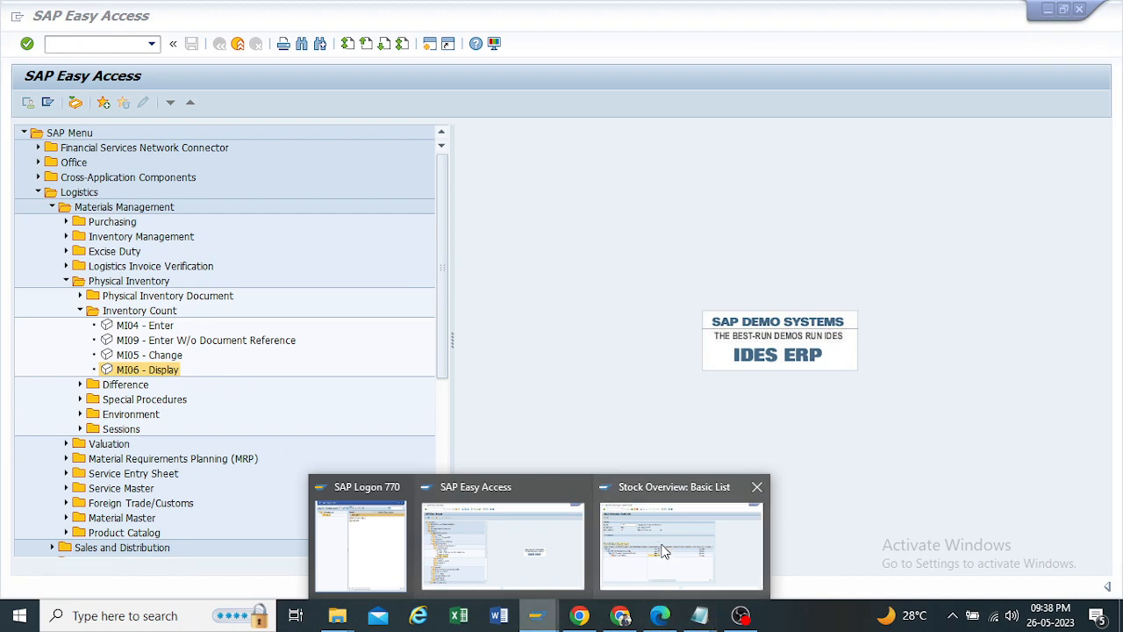
mouse_move(702, 617)
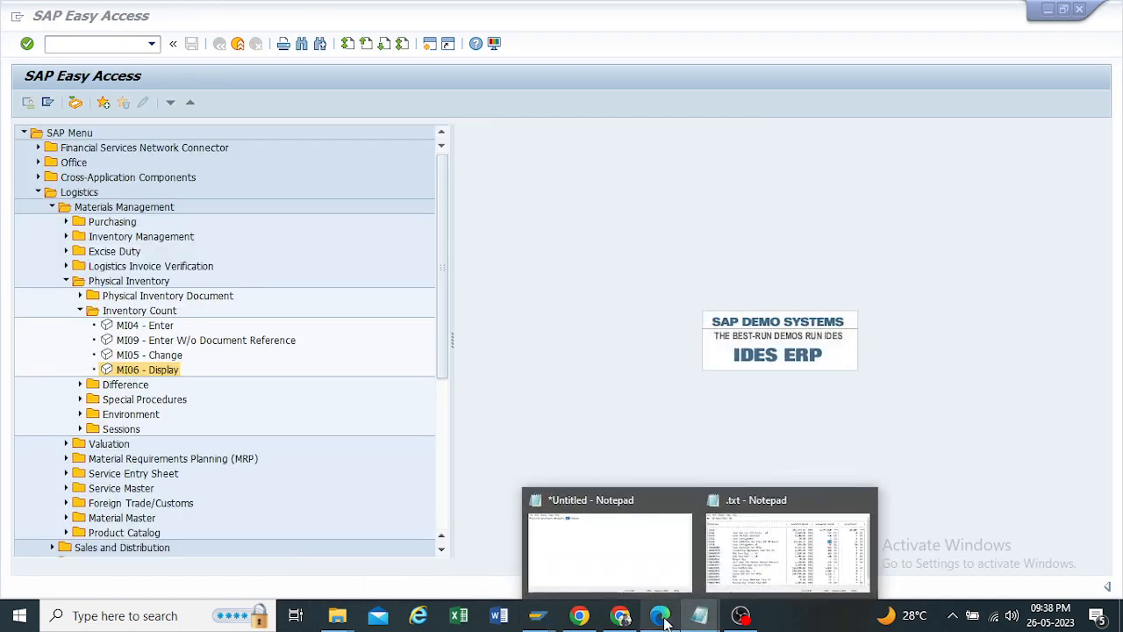
left_click(667, 621)
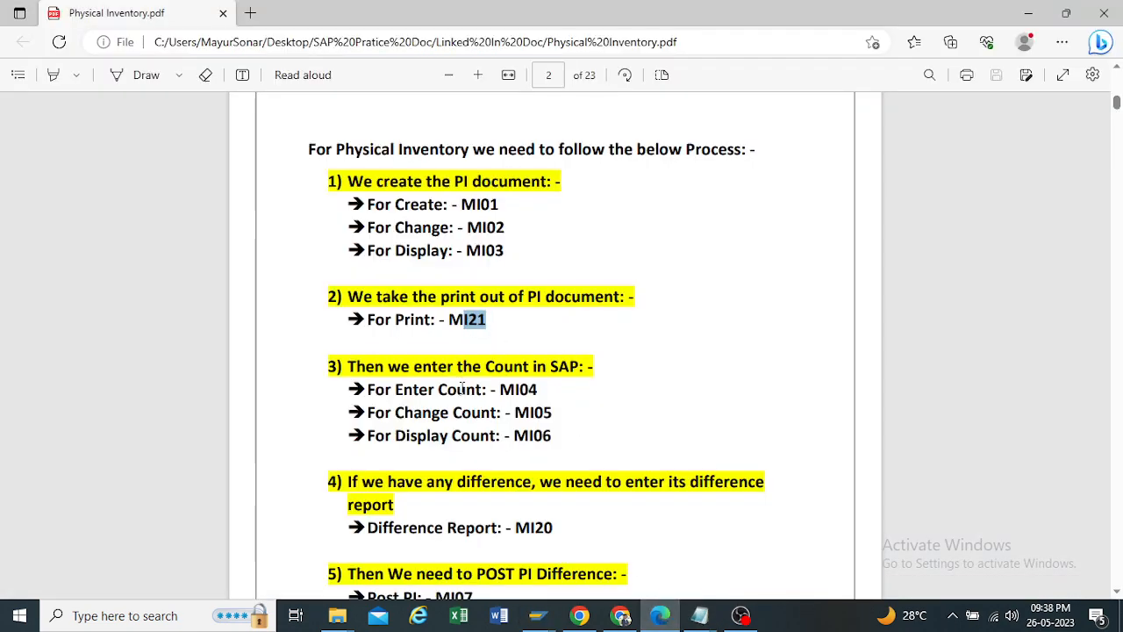
scroll(465, 382, "down", 1)
scroll(466, 383, "down", 2)
scroll(466, 383, "up", 1)
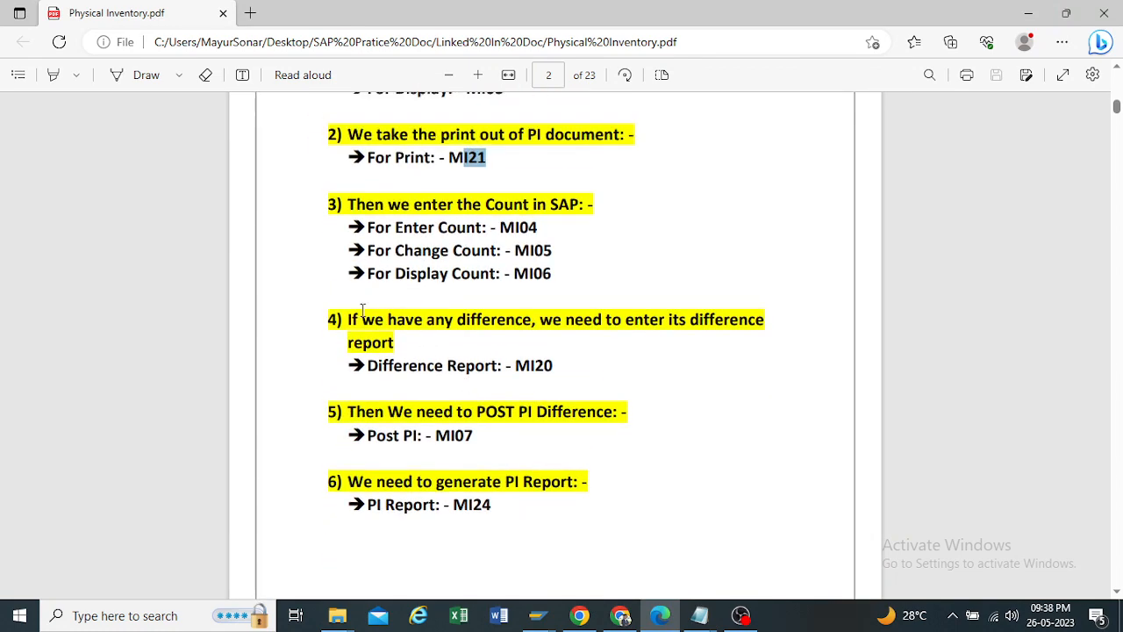
scroll(410, 251, "up", 2)
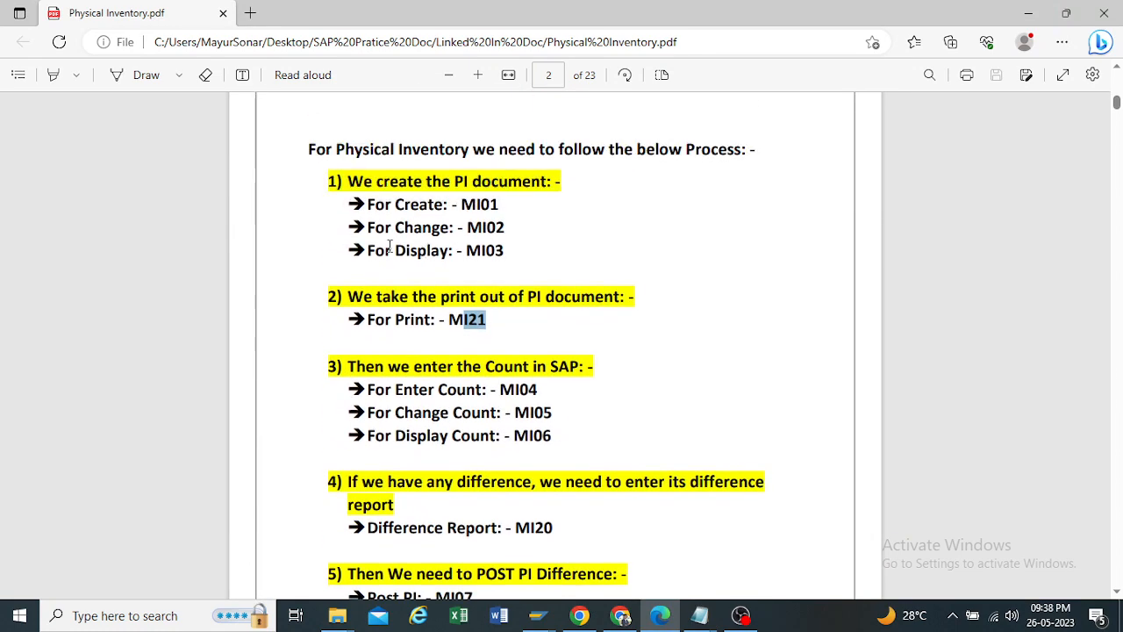
left_click(492, 322)
left_click_drag(492, 322, 452, 320)
left_click(465, 330)
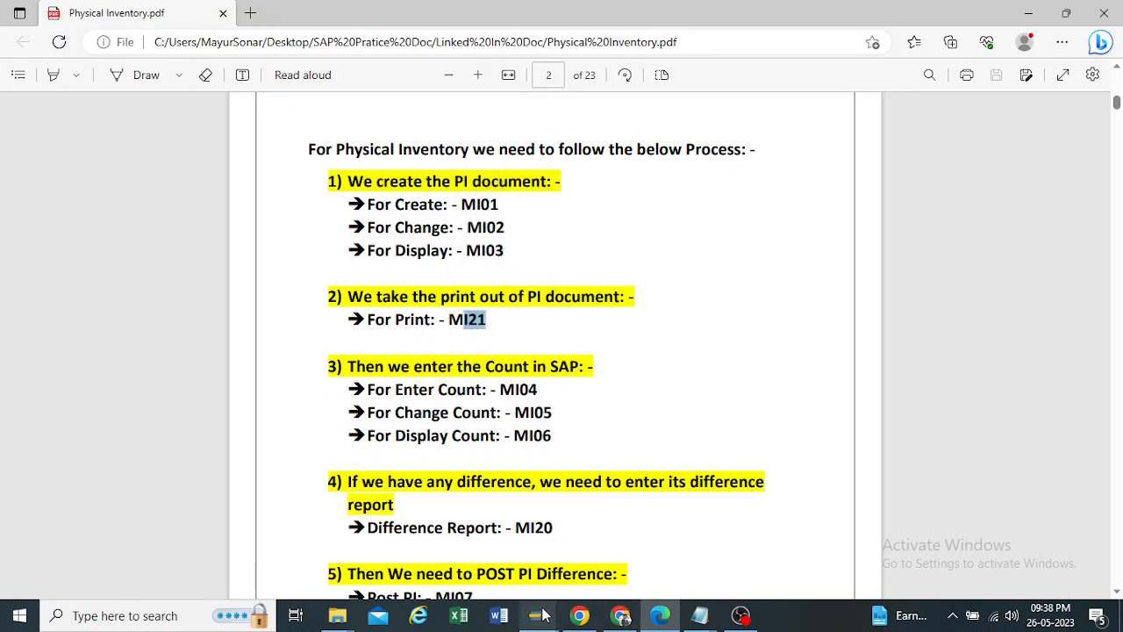
mouse_move(542, 616)
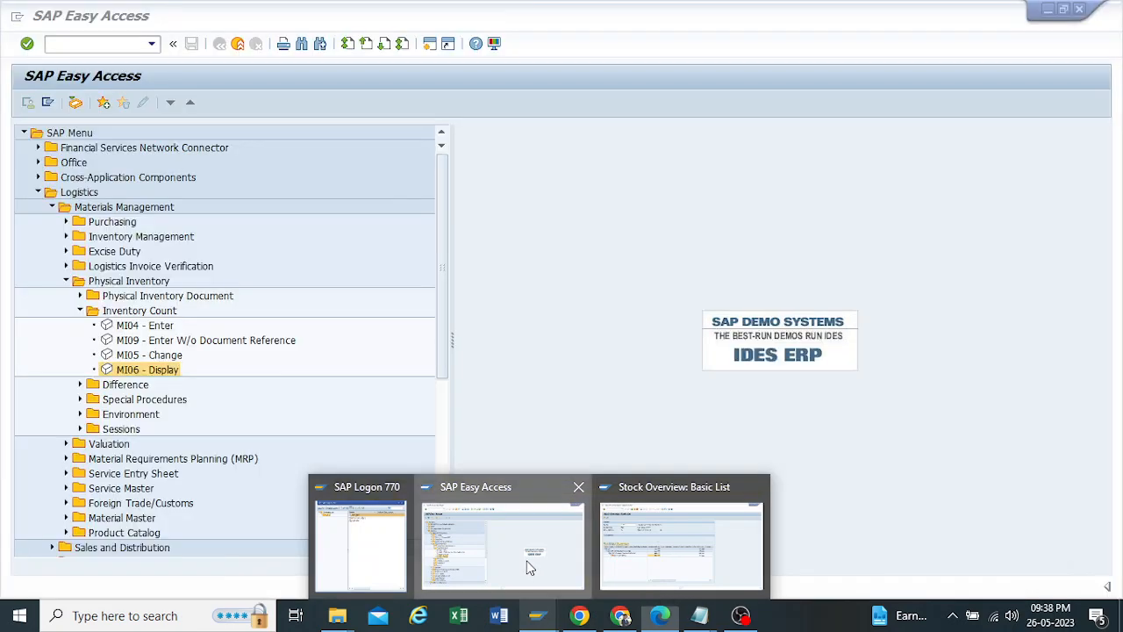
left_click(526, 564)
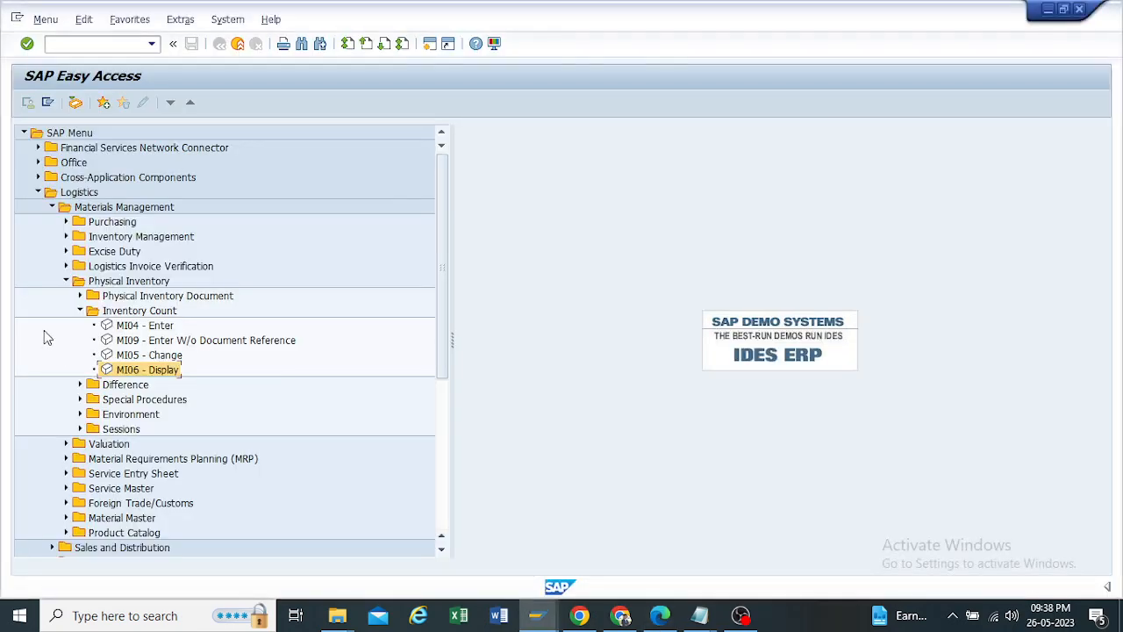
Step: Run MI21 for physical inventory document 23, preview the printout on output device LP01, and return to the SAP Easy Access menu
left_click(80, 296)
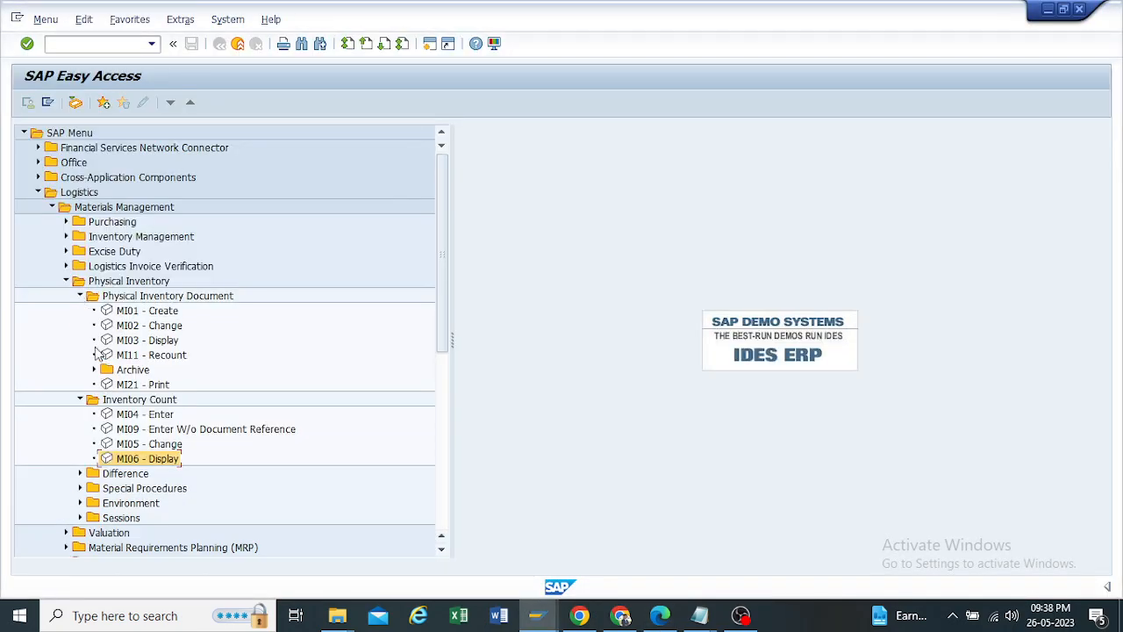
left_click(130, 386)
double_click(132, 386)
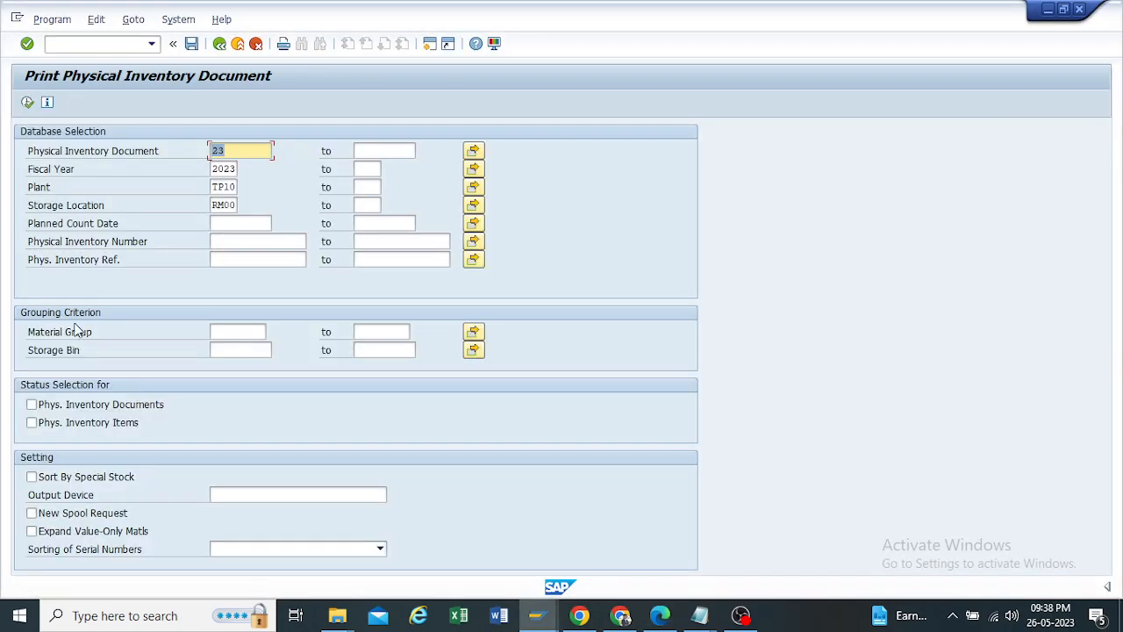
left_click(26, 104)
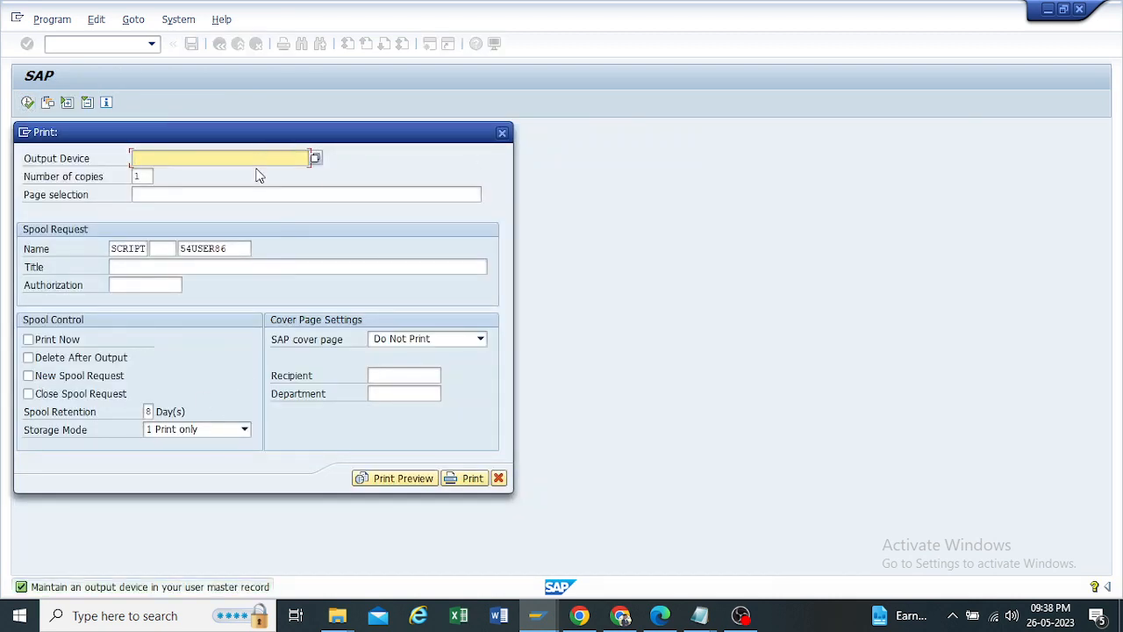
type("L")
left_click(170, 173)
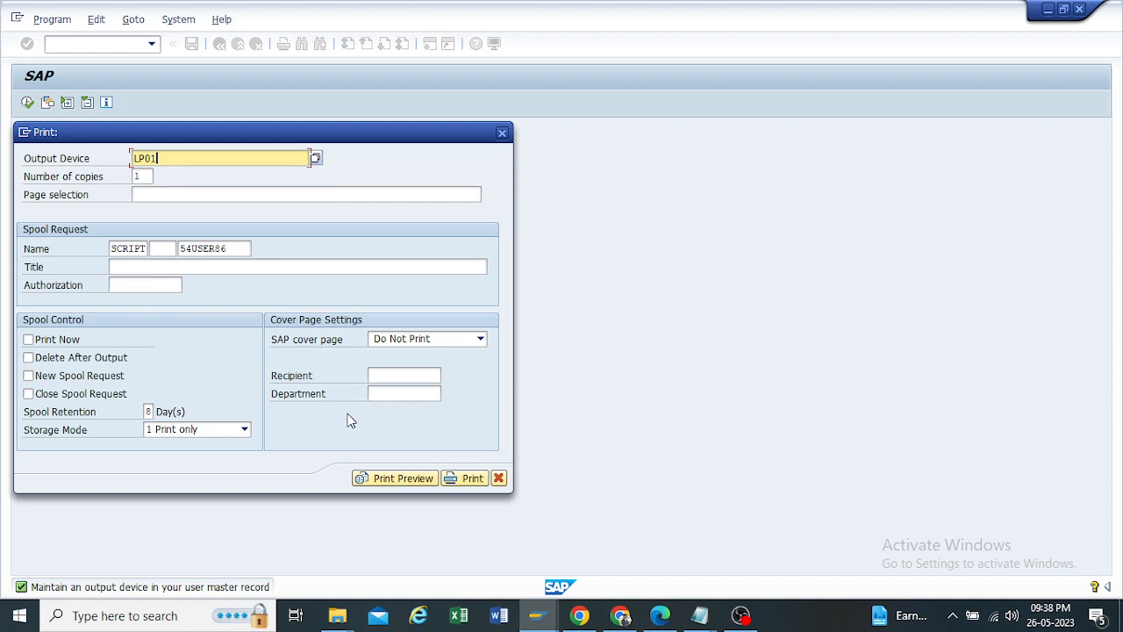
left_click(394, 478)
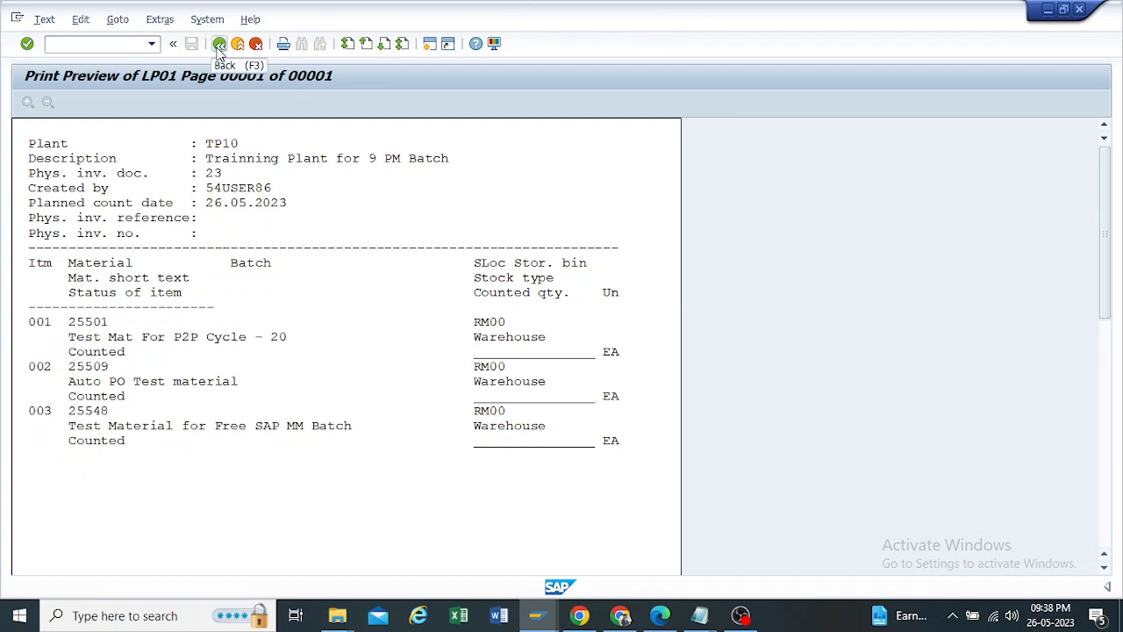
left_click(219, 48)
left_click(219, 49)
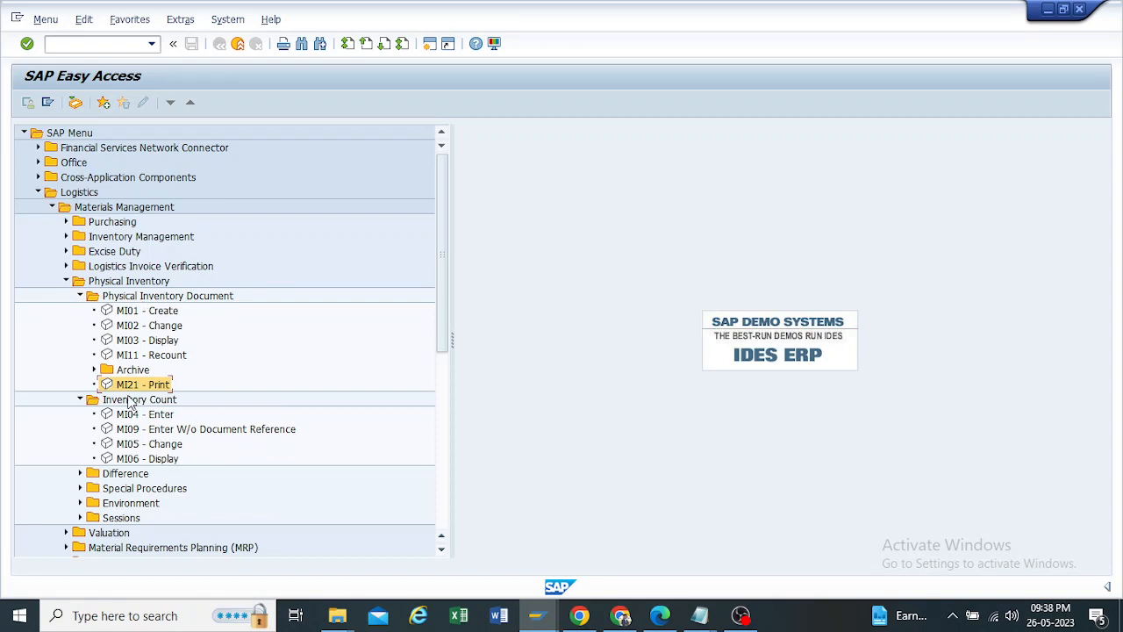
Step: Collapse the Inventory Count and Physical Inventory Document folders and expand the Difference folder
left_click(79, 399)
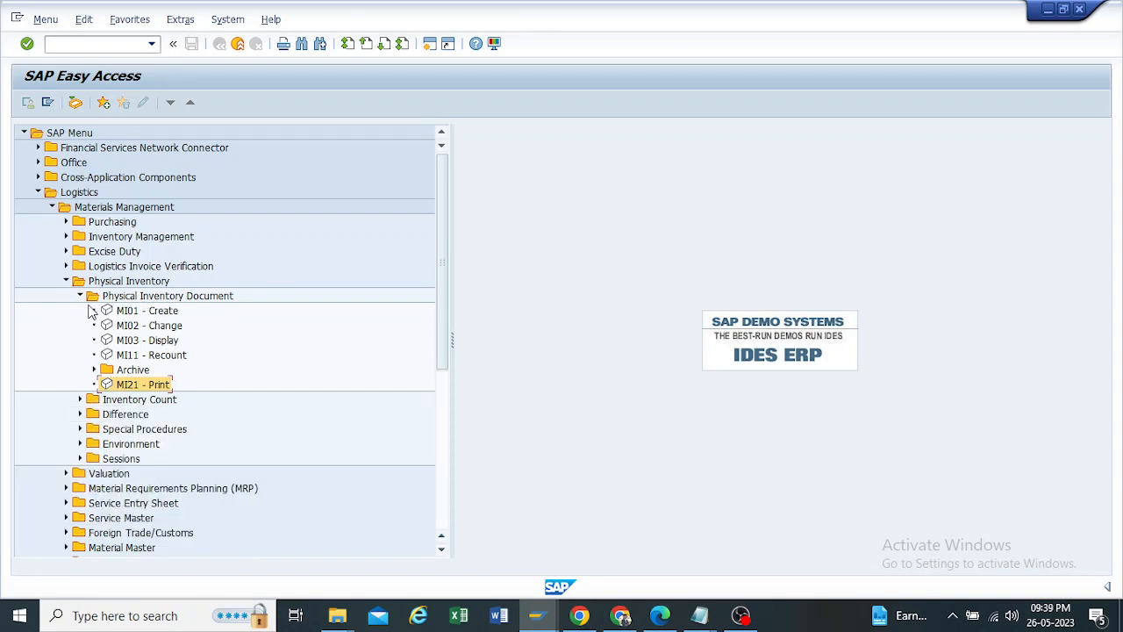
left_click(80, 295)
left_click(80, 325)
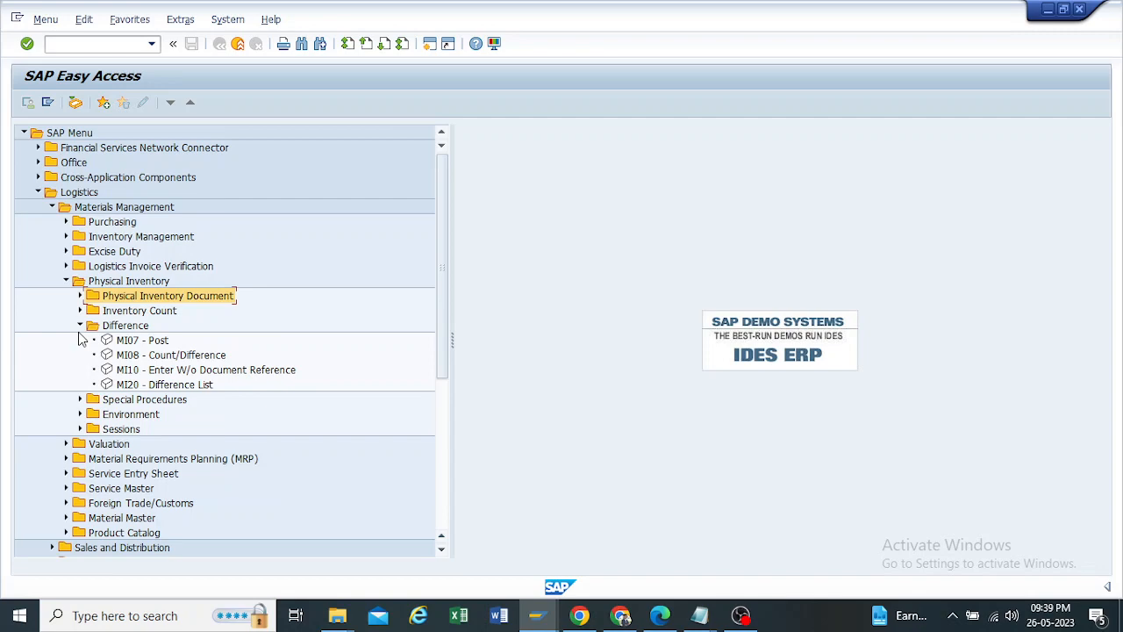
Step: Check the difference report transaction in the Physical Inventory PDF and return to SAP
left_click(660, 615)
scroll(497, 471, "down", 1)
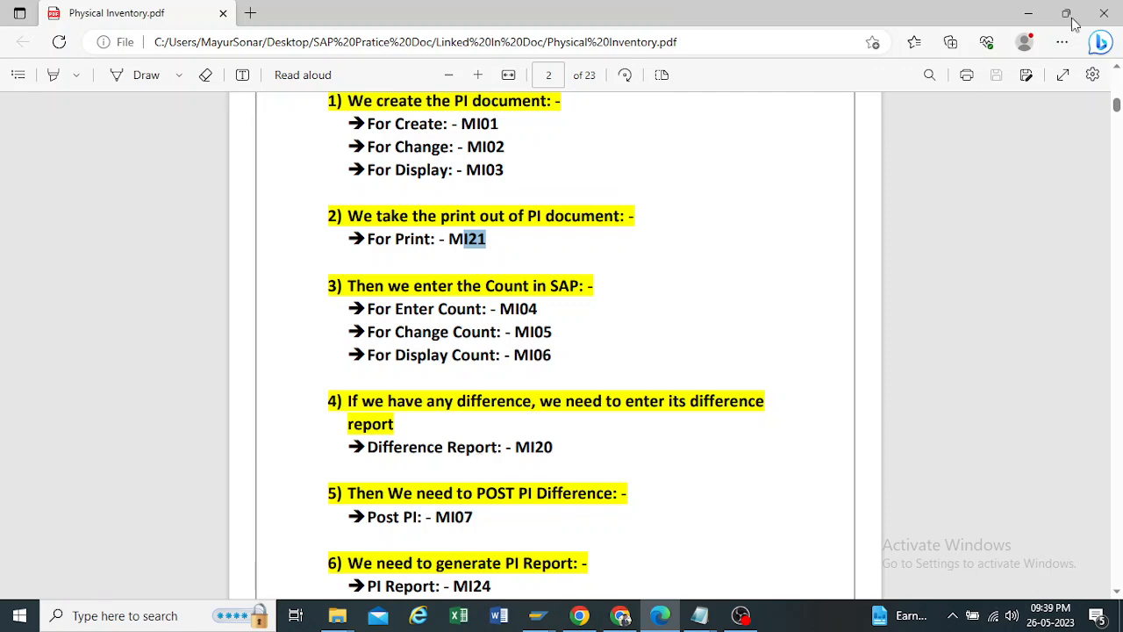
left_click(1028, 13)
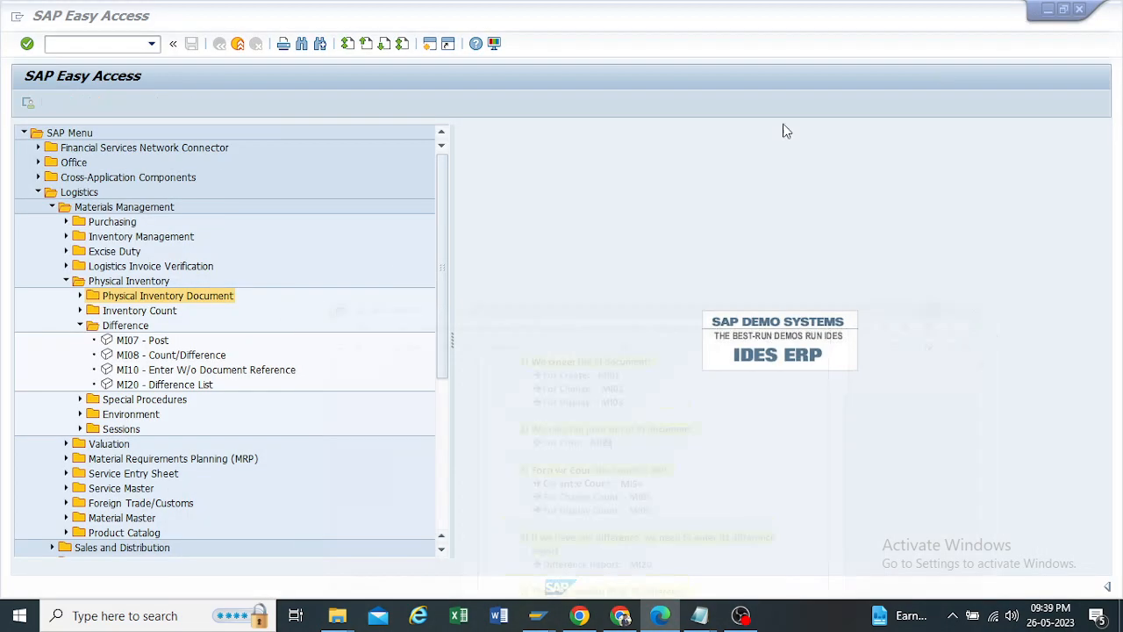
Step: Open the MI20 Difference List, clear the material, and execute it for plant TP10, storage location RM00 and physical inventory document 23
left_click(158, 386)
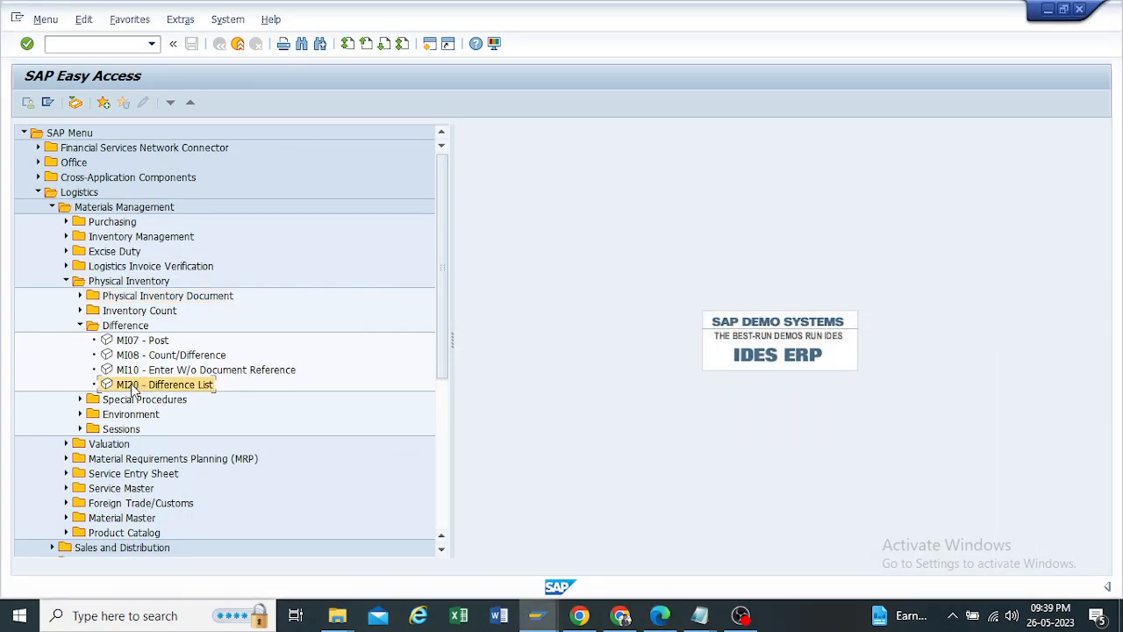
double_click(132, 386)
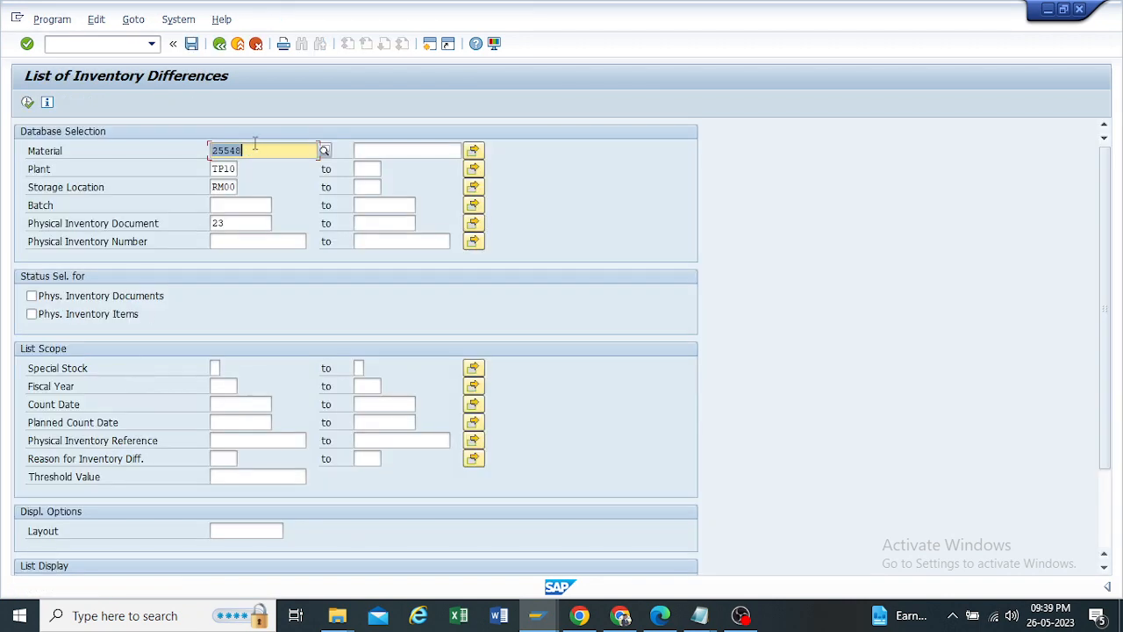
key("Delete")
double_click(233, 223)
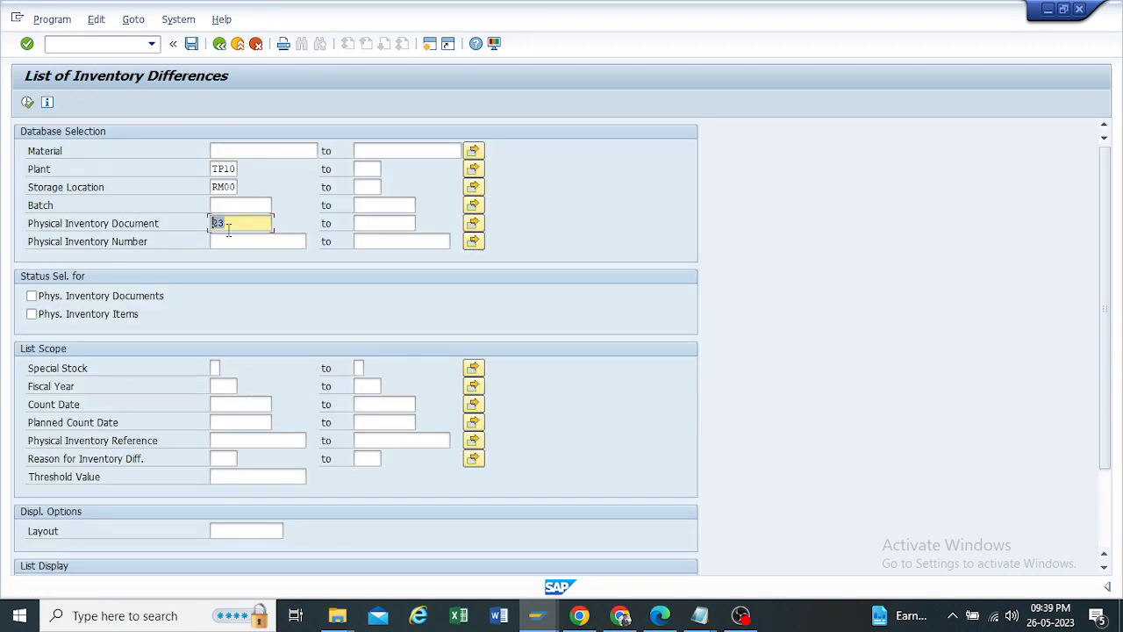
double_click(239, 186)
left_click(27, 104)
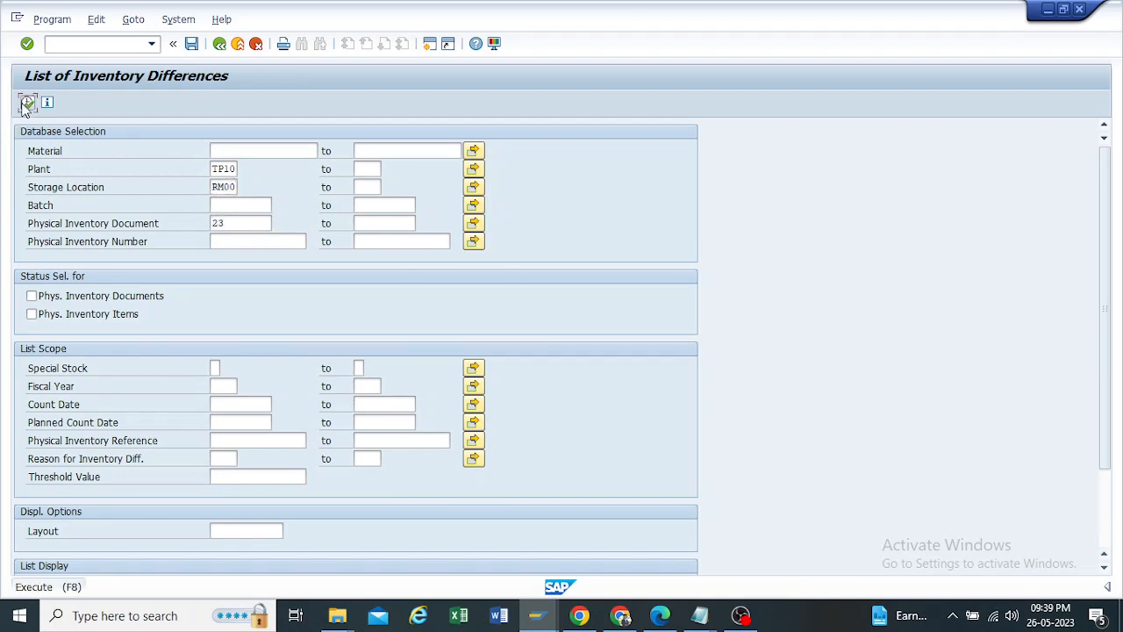
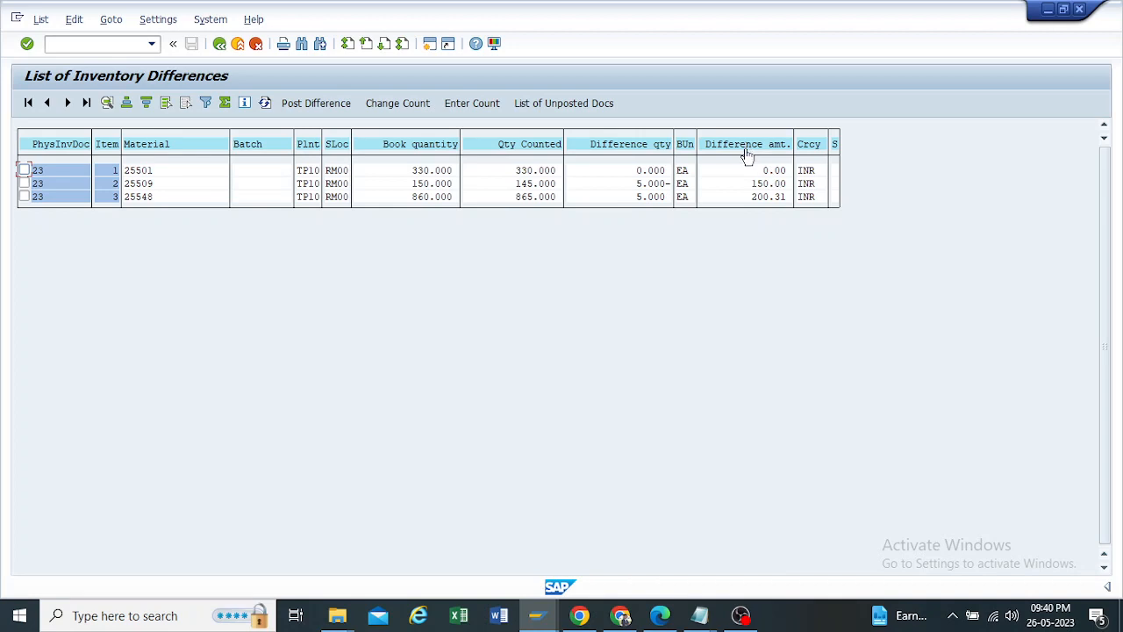
Step: Examine item 2 of the difference list in its physical inventory document and detail display, and return to the SAP Easy Access menu
left_click(748, 183)
left_click(639, 184)
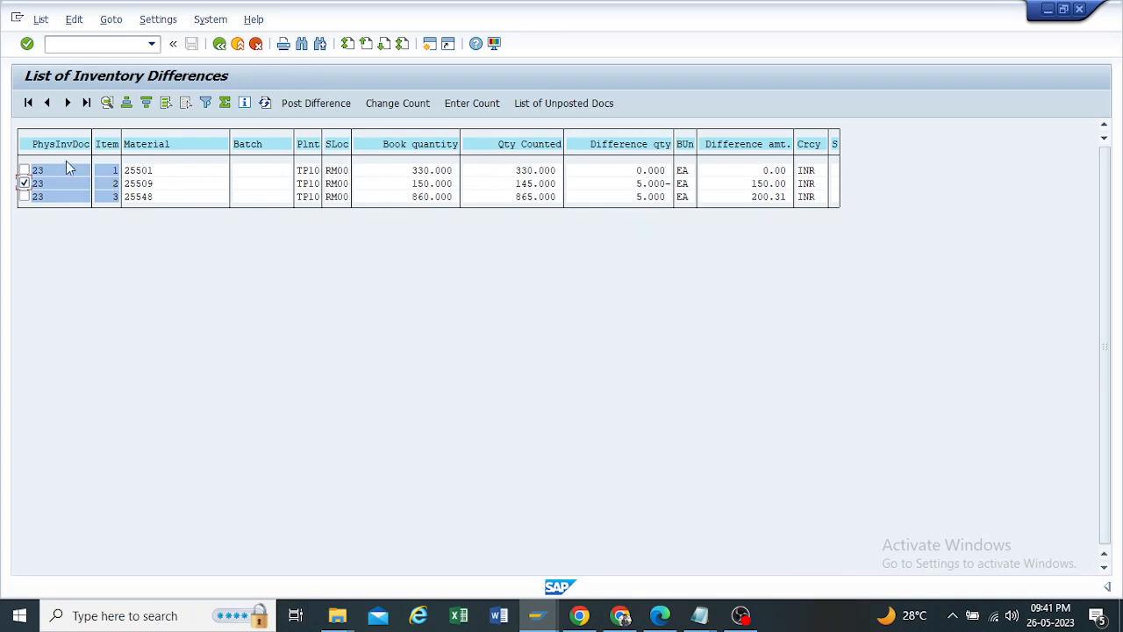
double_click(26, 183)
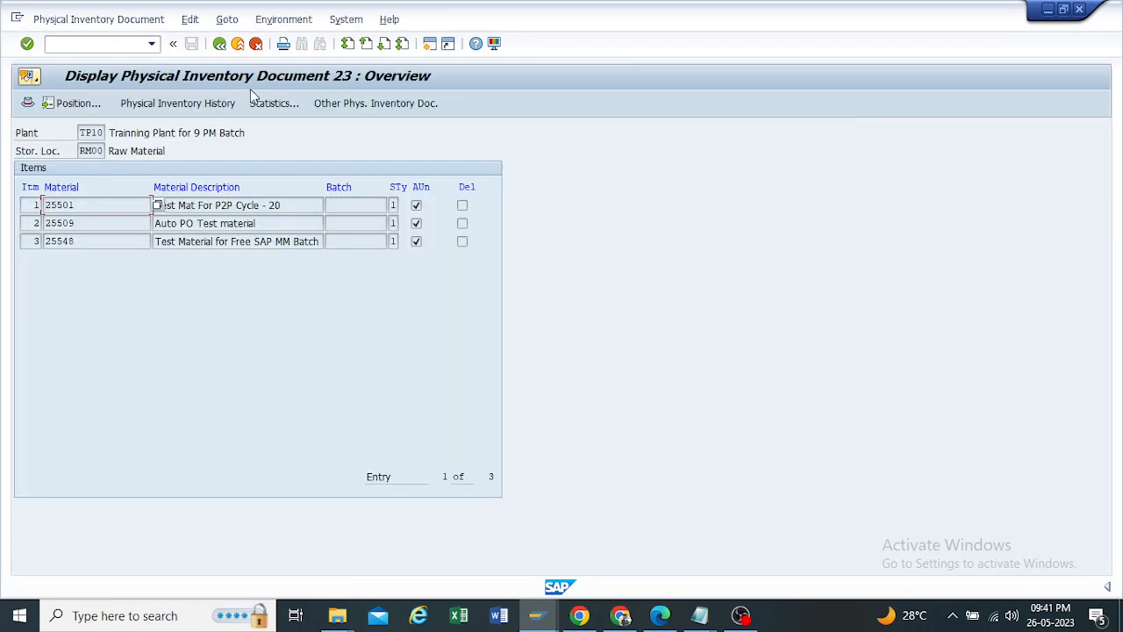
left_click(220, 43)
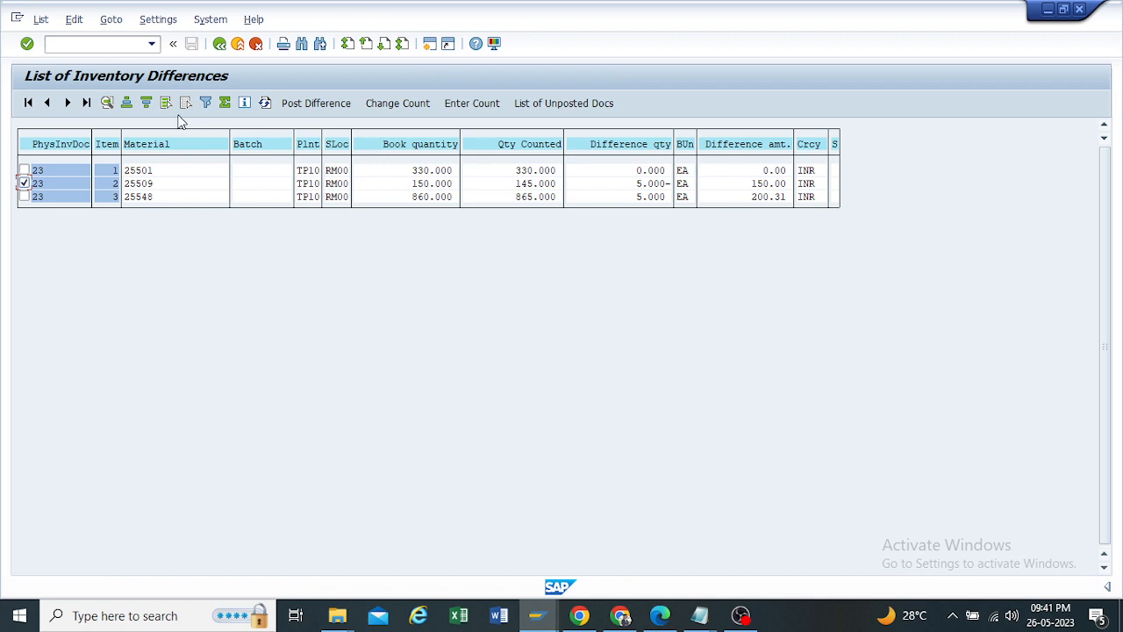
left_click(108, 102)
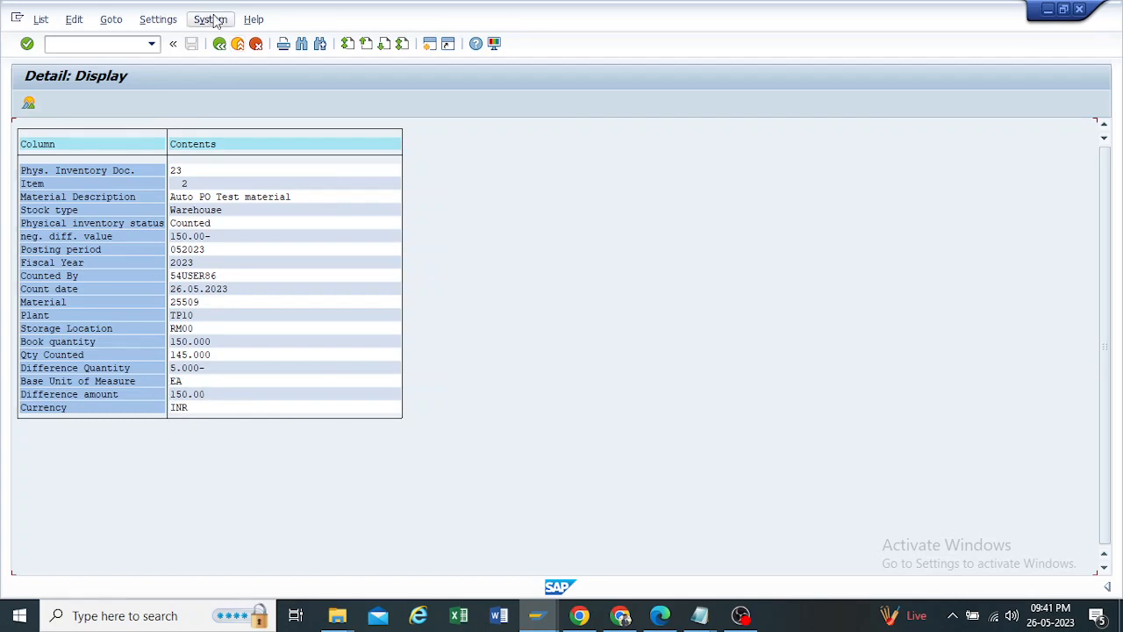
left_click(220, 43)
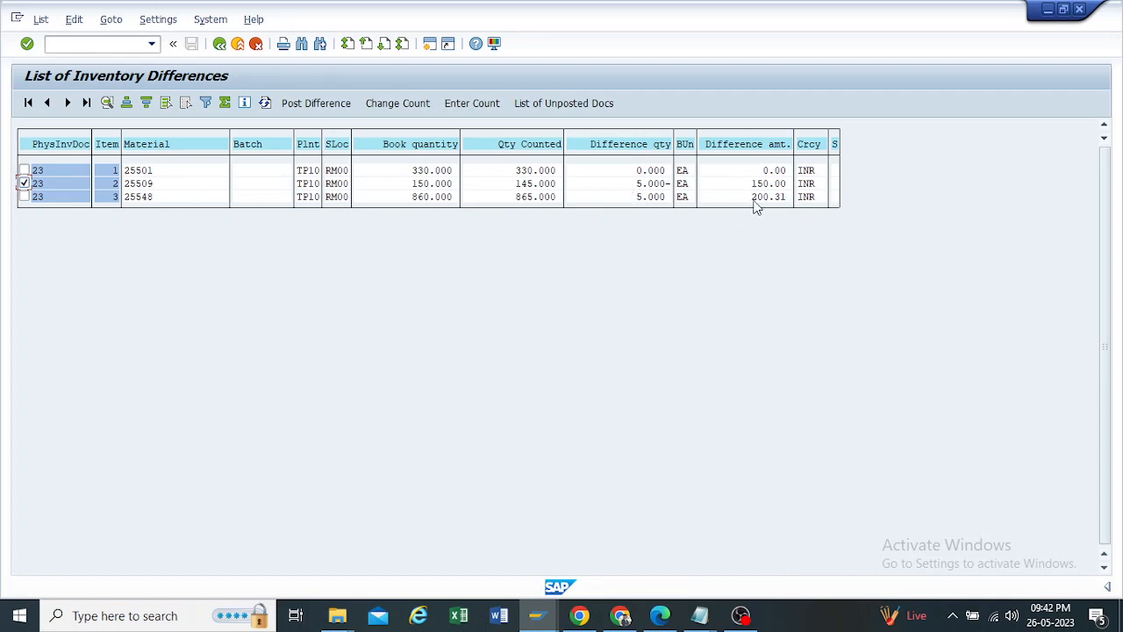
left_click(220, 44)
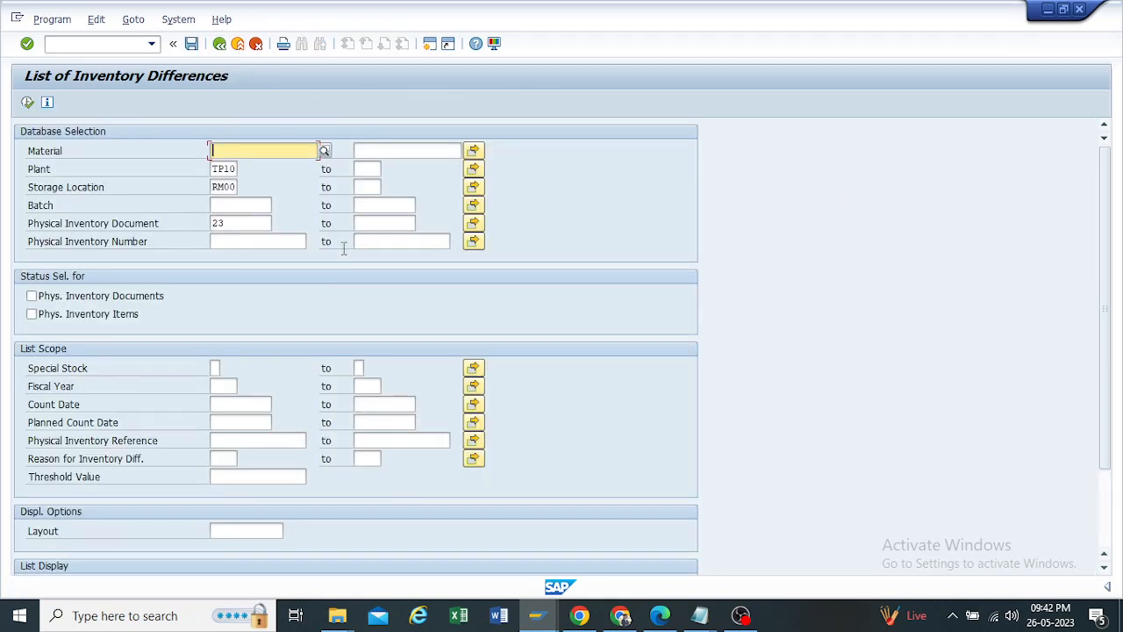
left_click(217, 46)
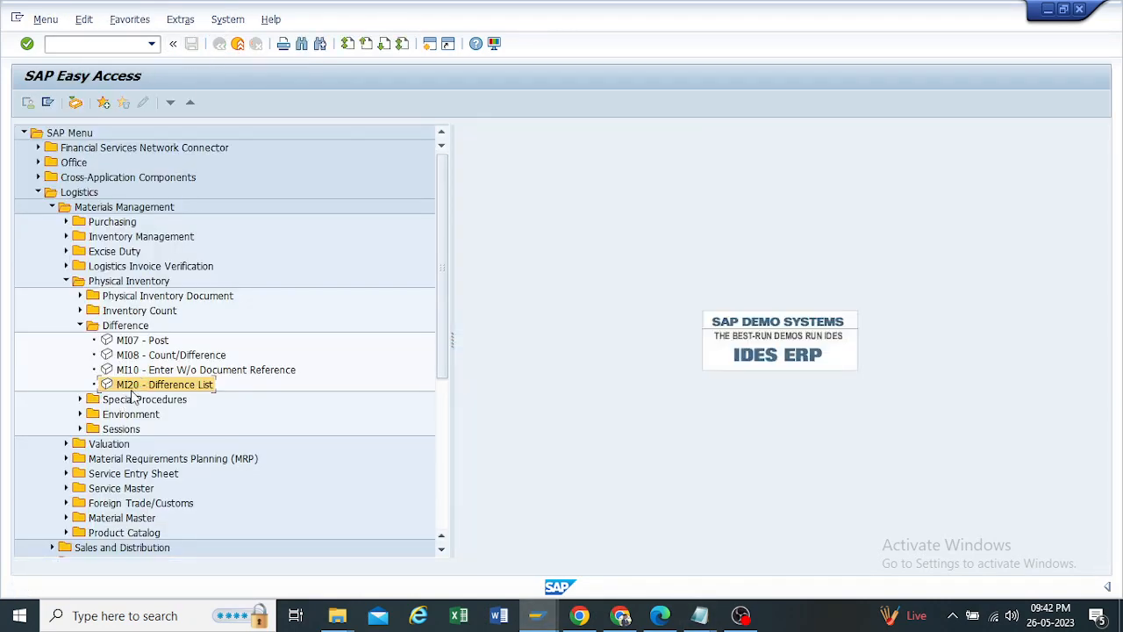
Step: Open MI07 for physical inventory document 23 with fiscal year 2023 and posting date 26.05.2023, and display its items for posting
left_click(123, 341)
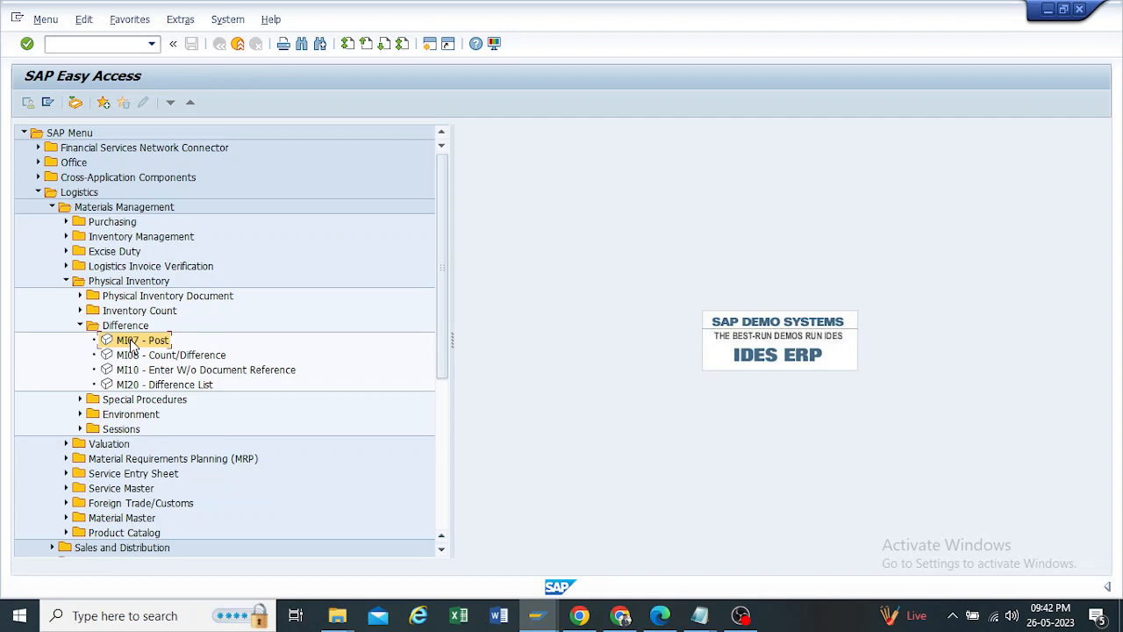
double_click(131, 341)
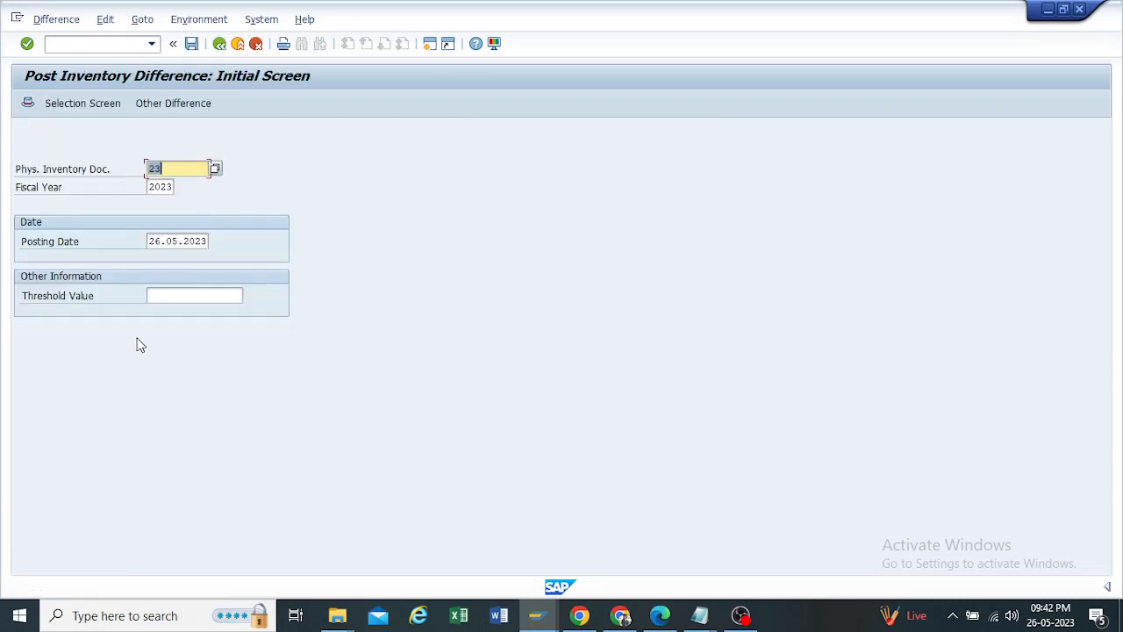
left_click(185, 168)
left_click_drag(175, 187, 100, 186)
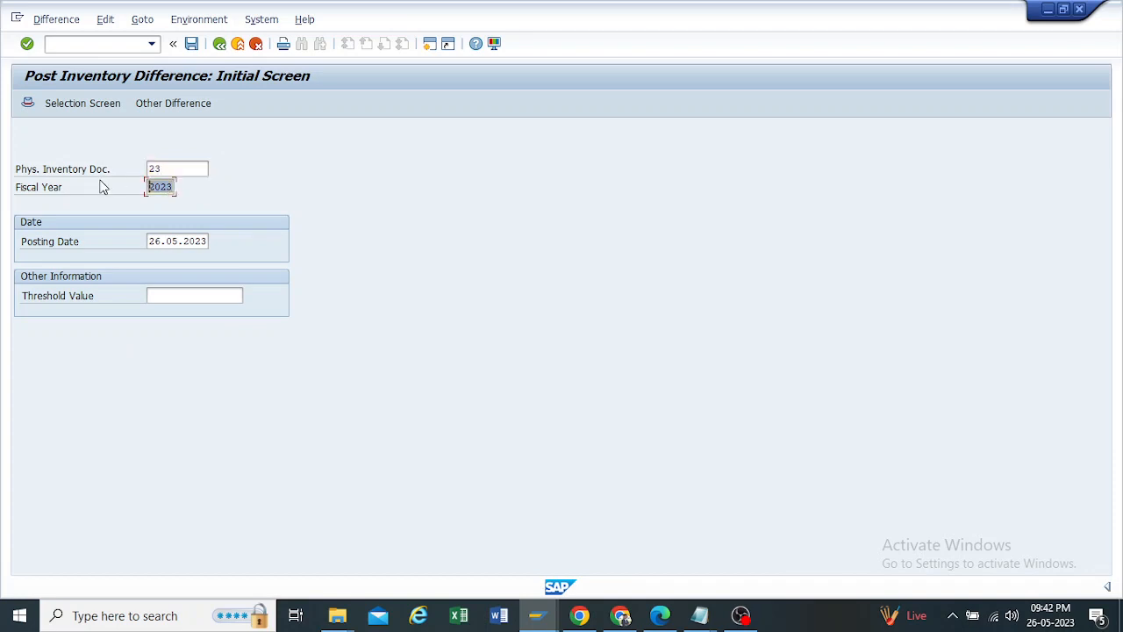
left_click_drag(210, 240, 7, 251)
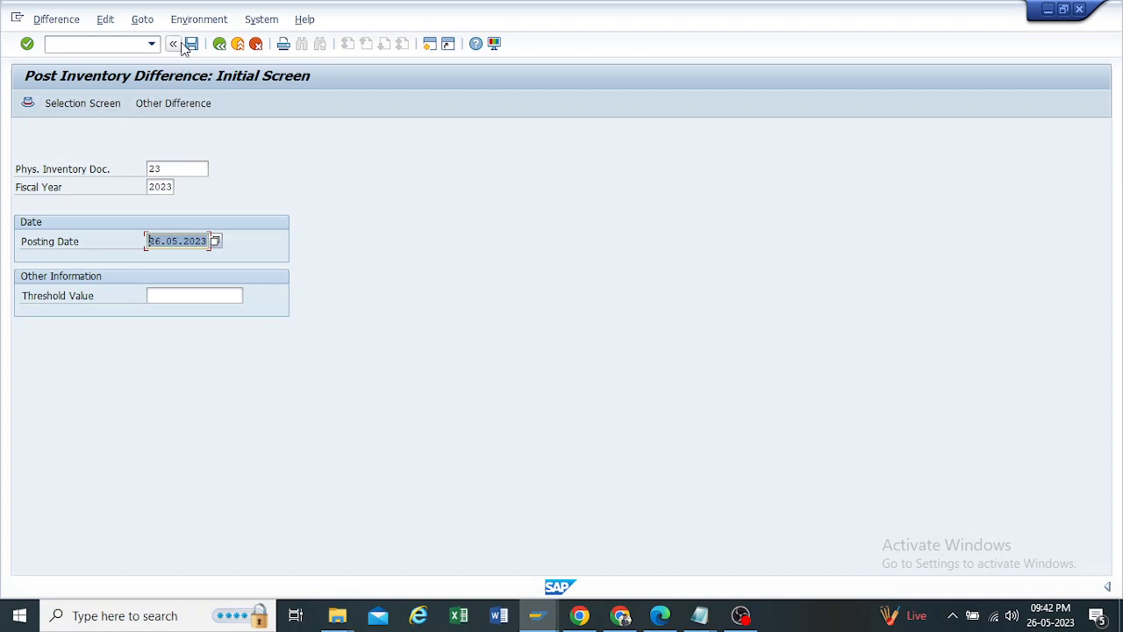
key("Return")
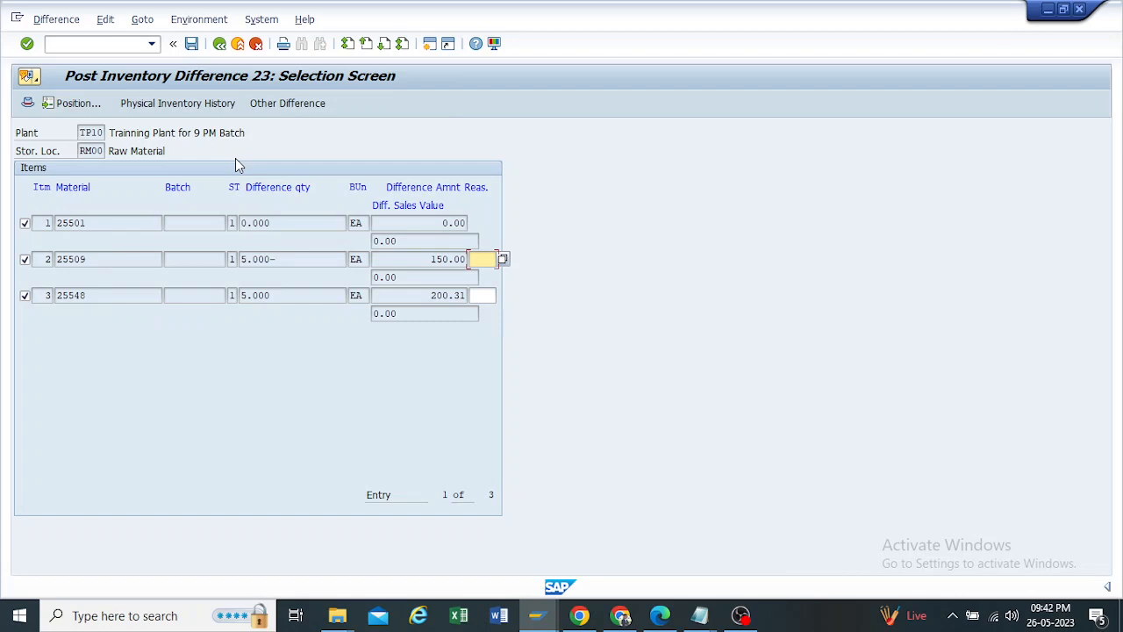
Step: View the possible reasons for the inventory difference on item 2 and check the difference quantities of materials 25509 and 25548
left_click(506, 254)
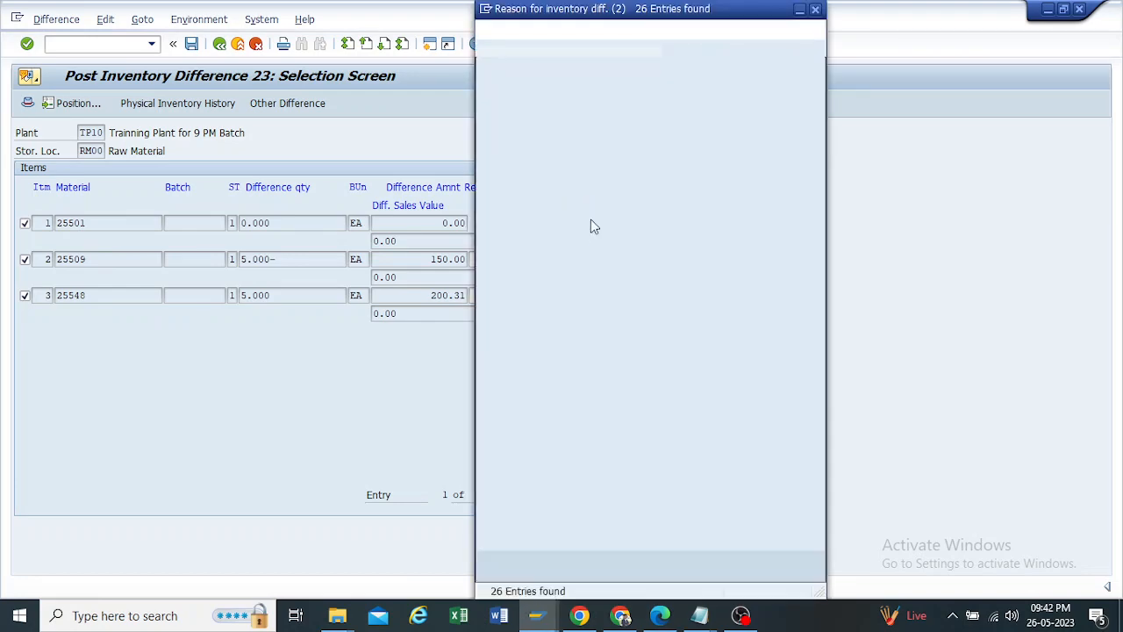
left_click_drag(584, 9, 668, 9)
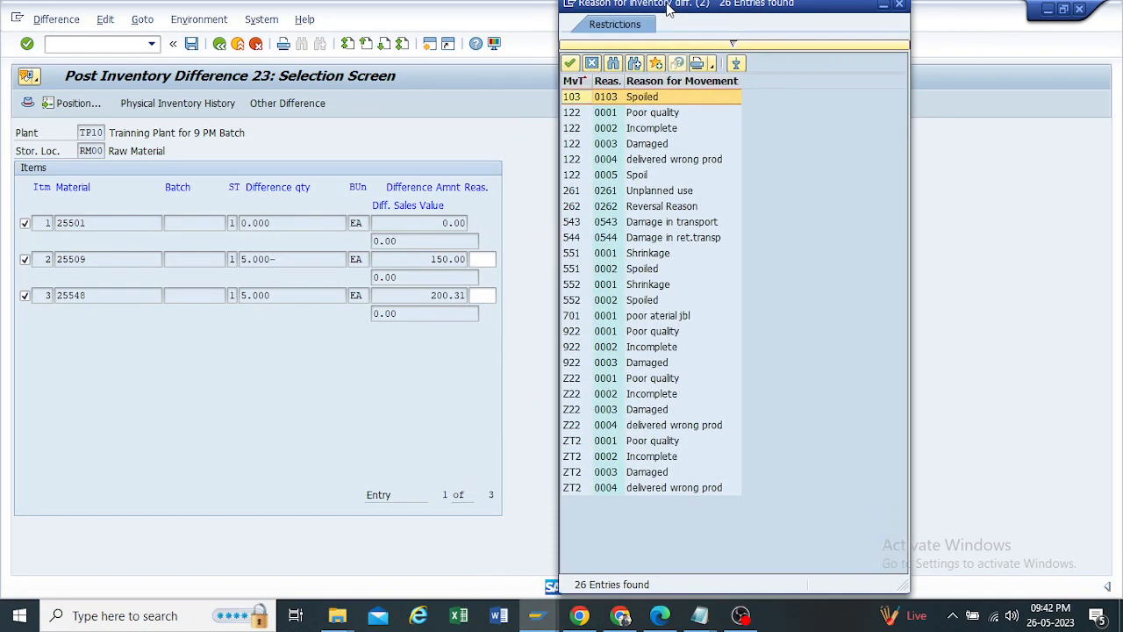
left_click(899, 9)
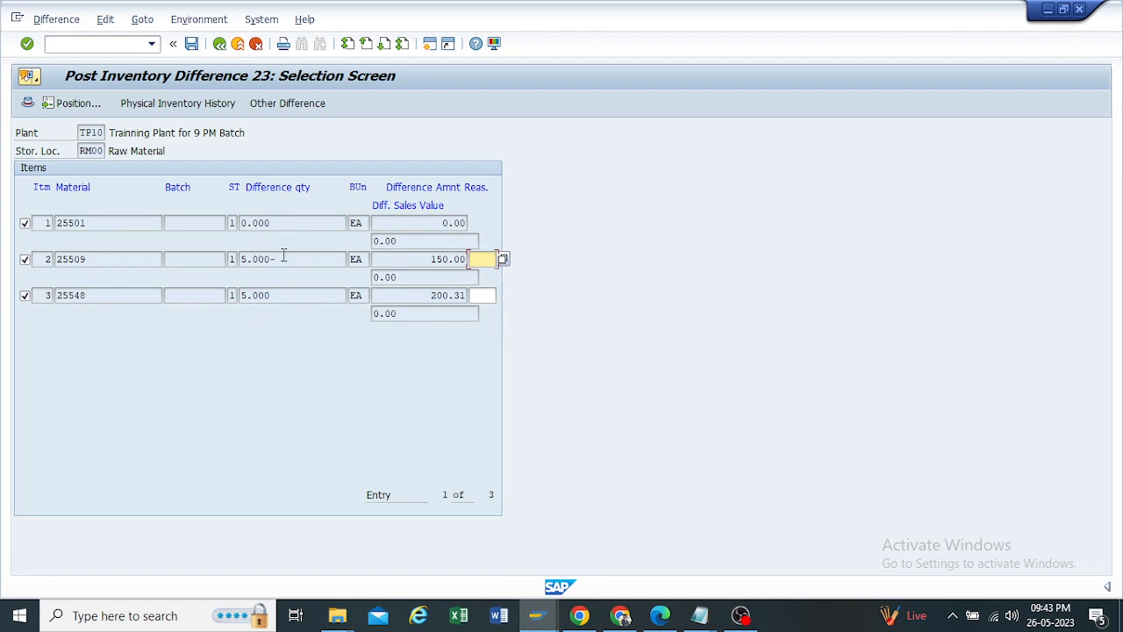
left_click_drag(283, 256, 143, 254)
left_click_drag(63, 259, 3, 256)
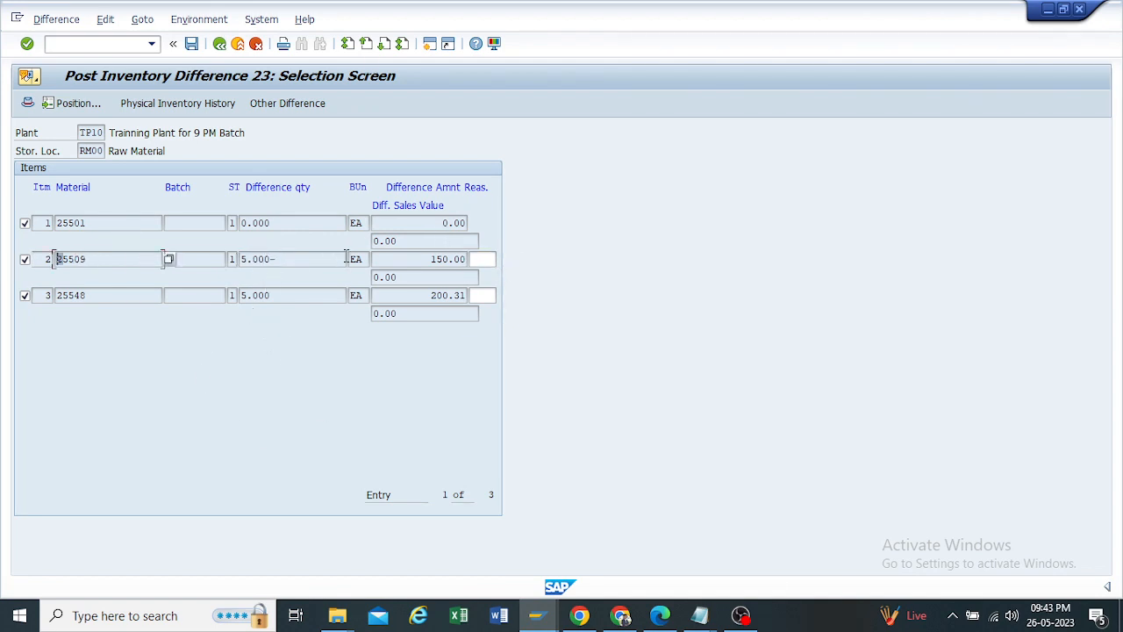
left_click_drag(295, 256, 178, 250)
left_click_drag(285, 295, 23, 296)
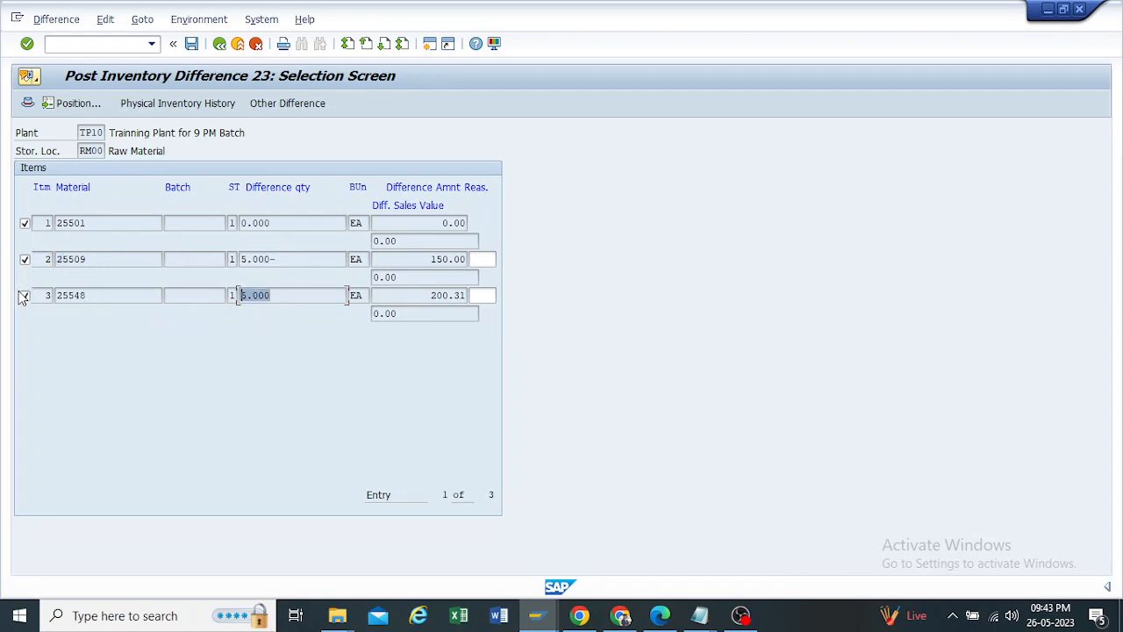
Step: Deselect item 1 (material 25501), check the remaining differences, and post those of materials 25509 and 25548
left_click(25, 224)
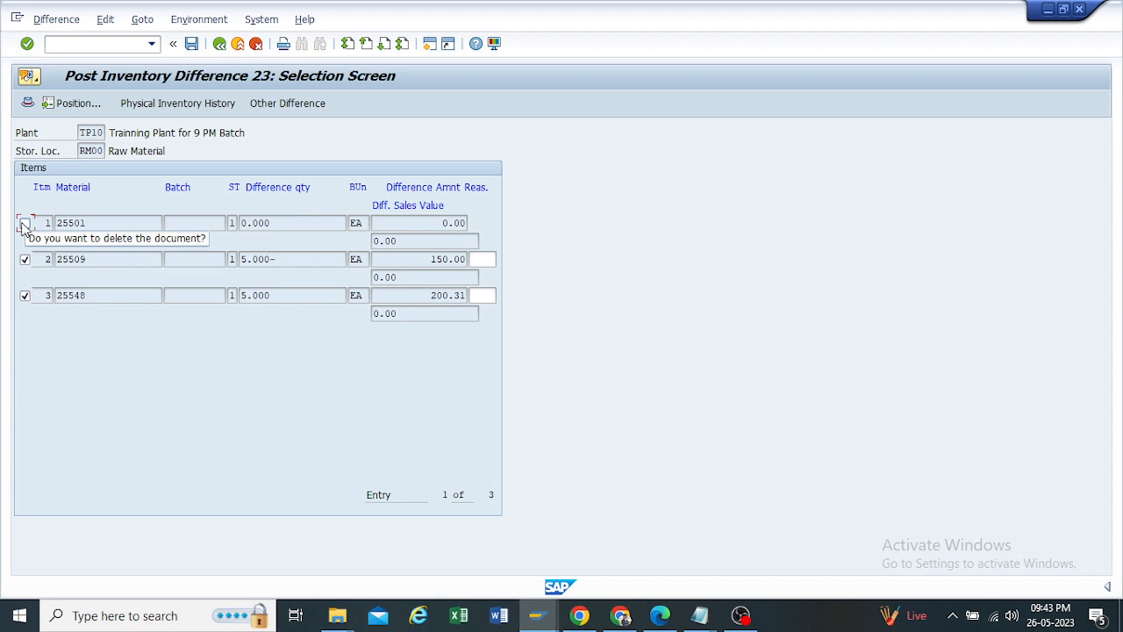
left_click_drag(301, 219, 268, 246)
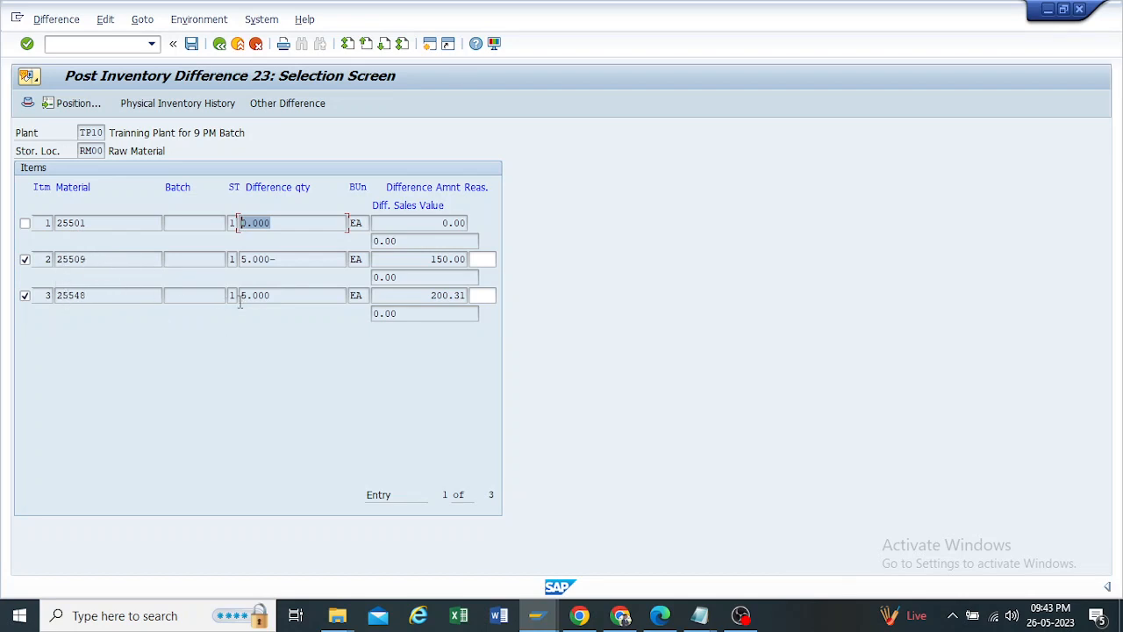
left_click_drag(428, 259, 470, 259)
left_click_drag(238, 259, 277, 260)
double_click(277, 297)
left_click_drag(433, 298, 461, 297)
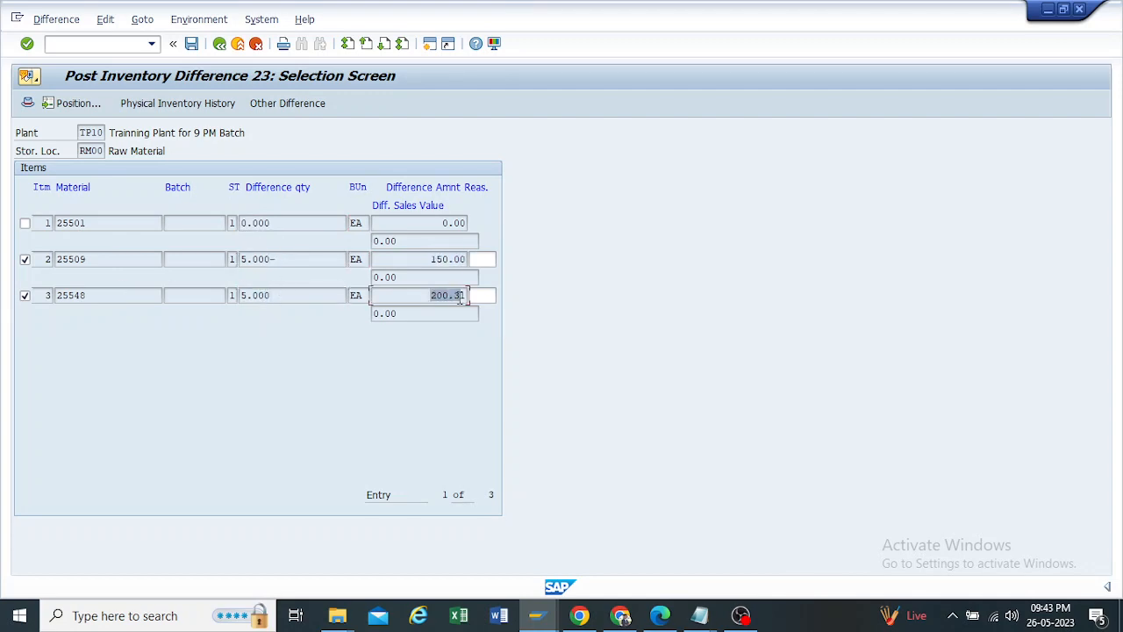
left_click(191, 44)
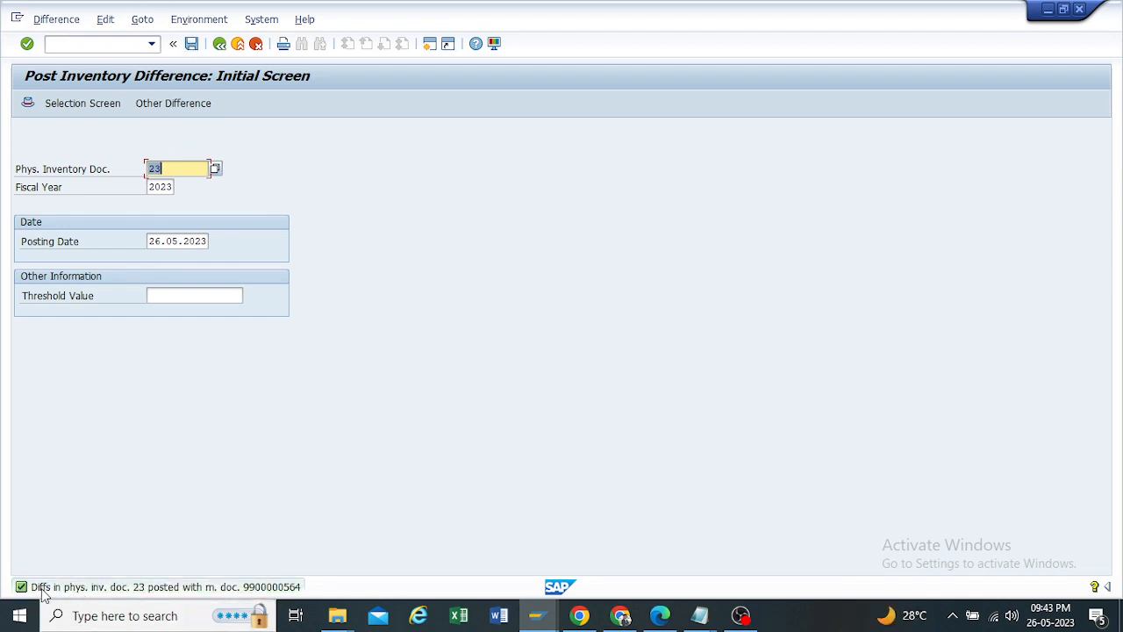
Step: Open the long text of the posting message, copy its title line with the material document number, and close the help window
double_click(272, 594)
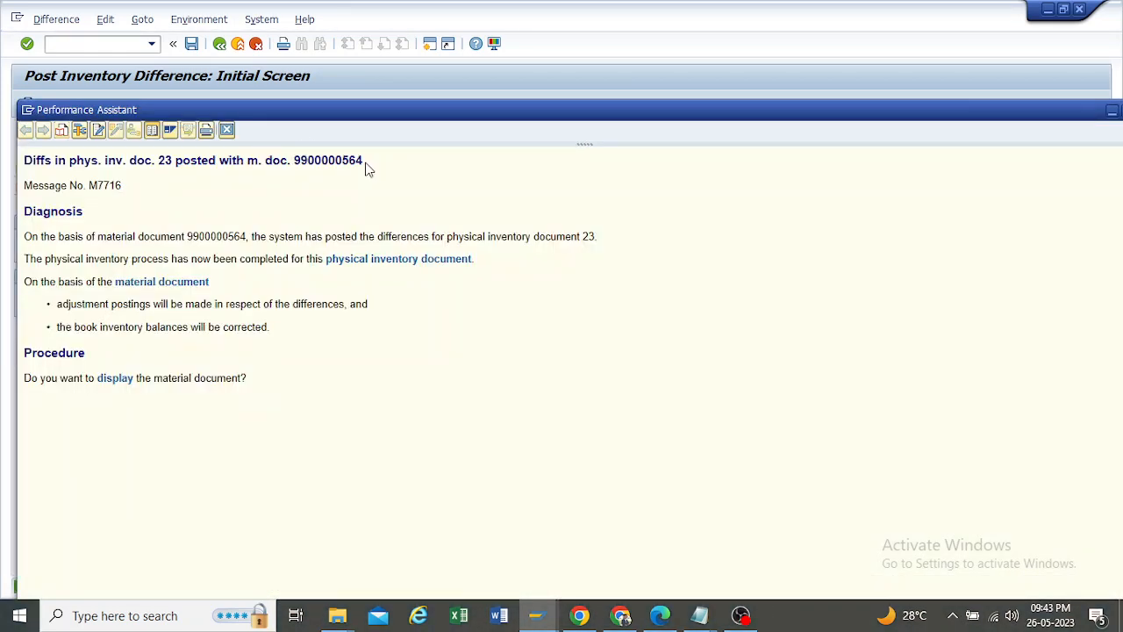
left_click_drag(366, 165, 38, 164)
key("ctrl+c")
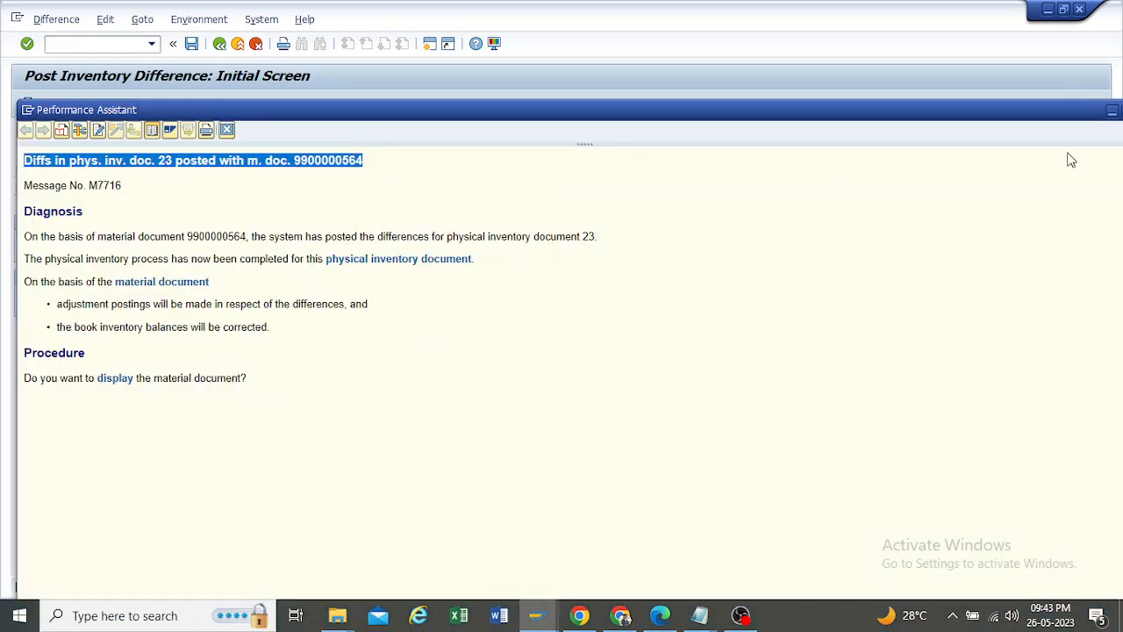
left_click_drag(1083, 113, 1033, 112)
left_click(1060, 112)
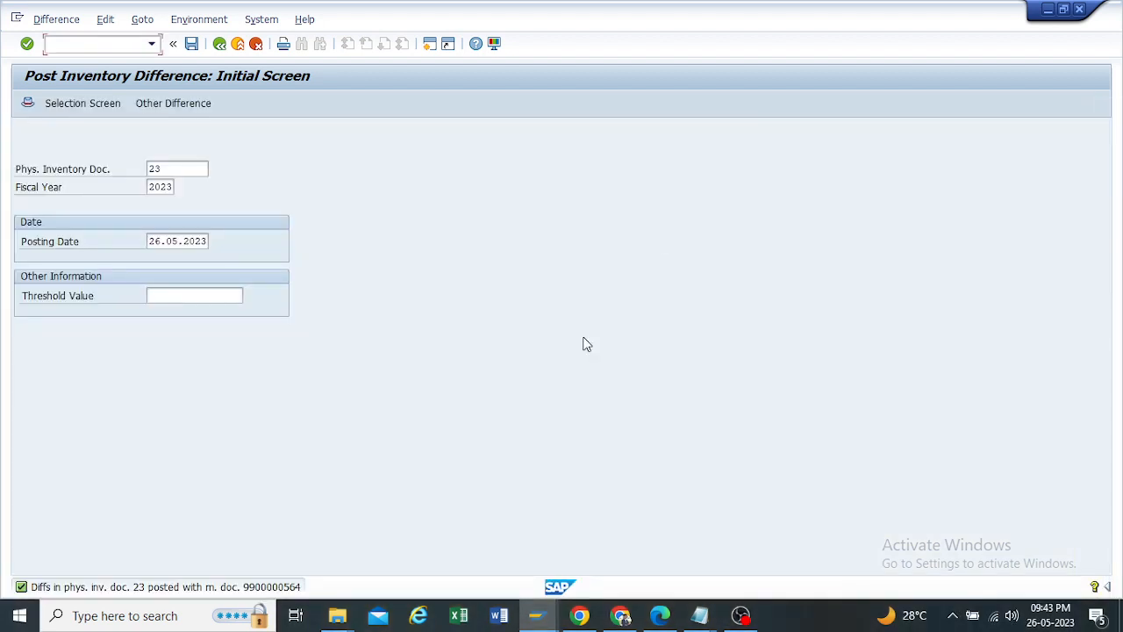
mouse_move(699, 615)
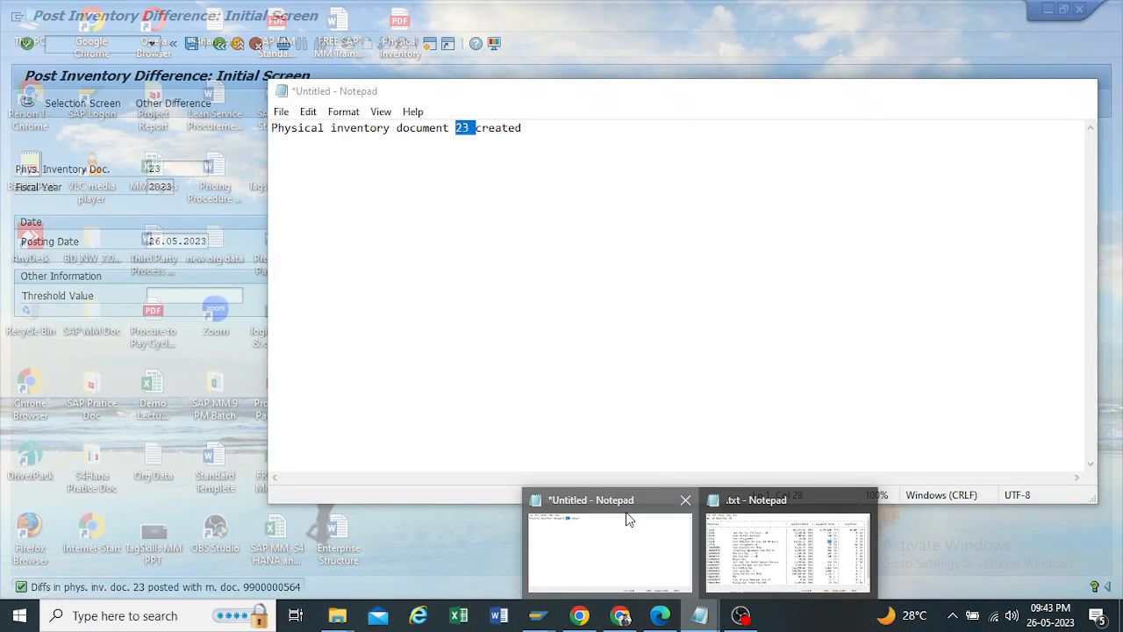
left_click(627, 522)
left_click(539, 127)
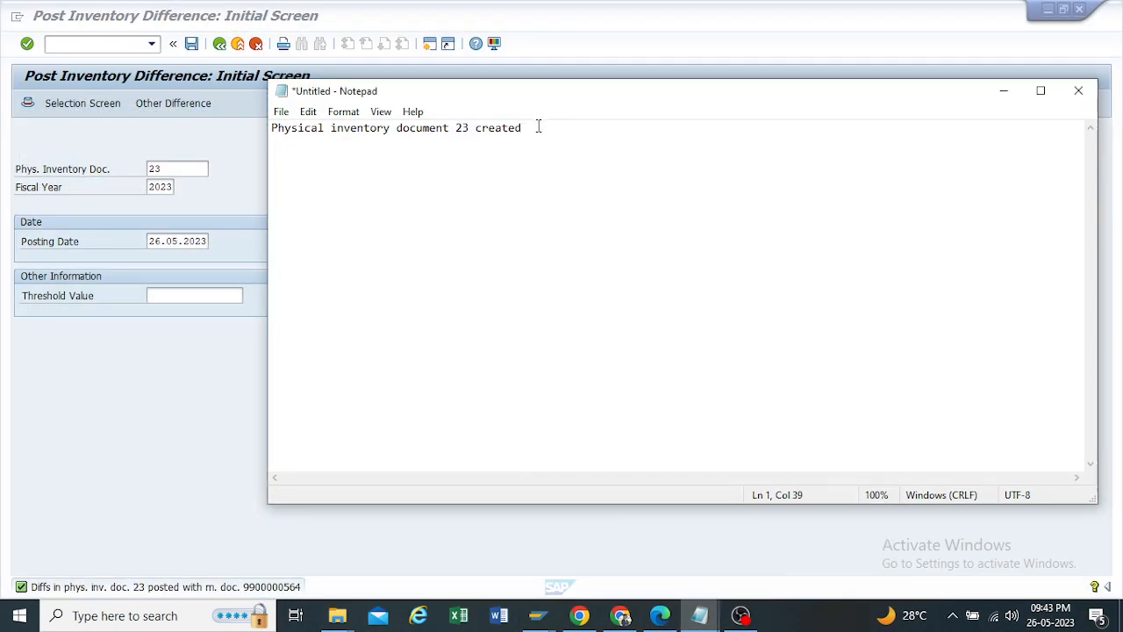
key("ctrl+v")
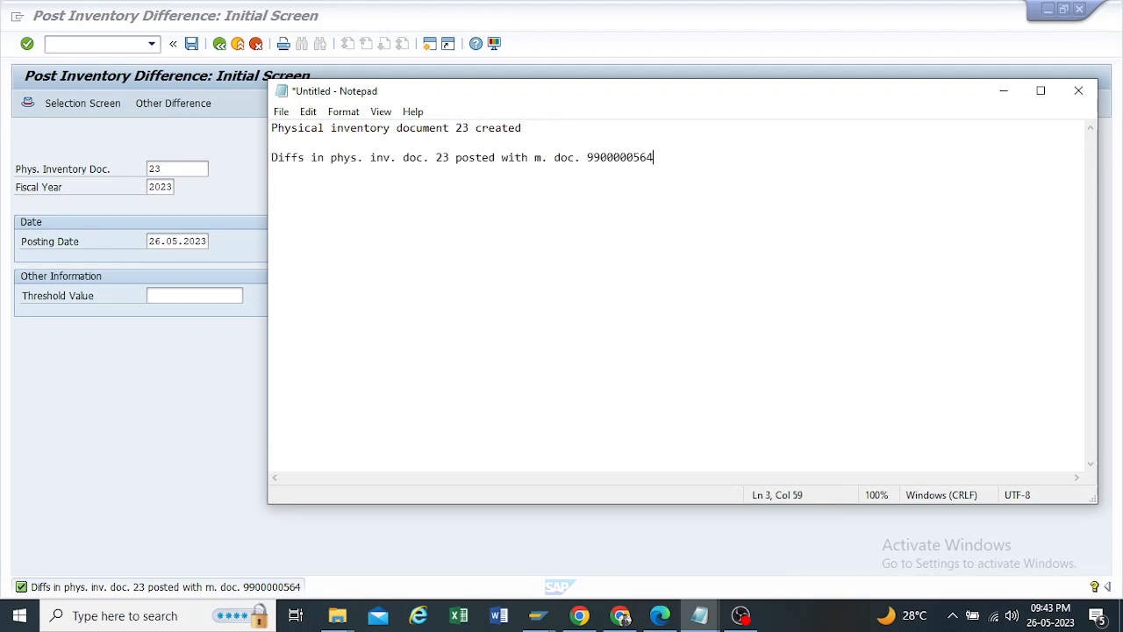
left_click_drag(659, 160, 587, 157)
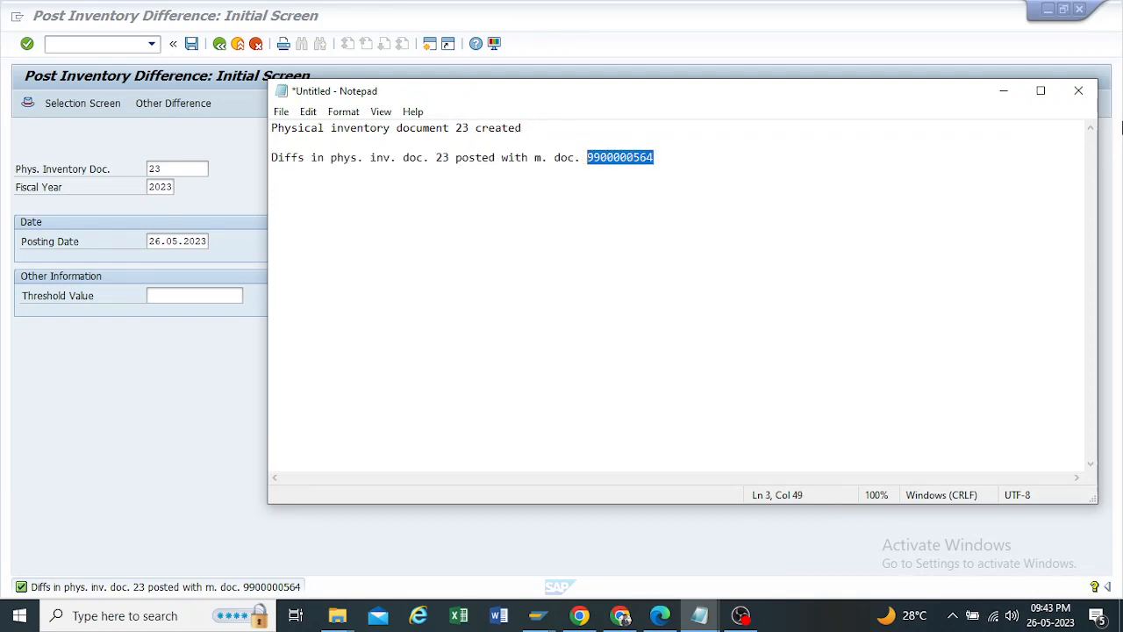
left_click(1002, 91)
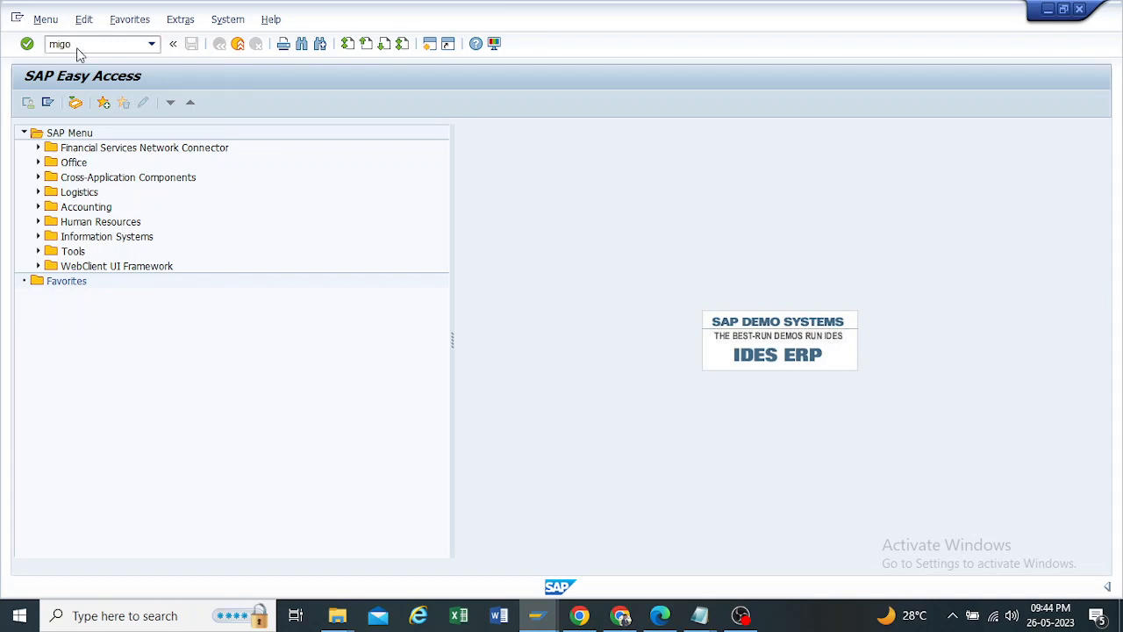
key("Return")
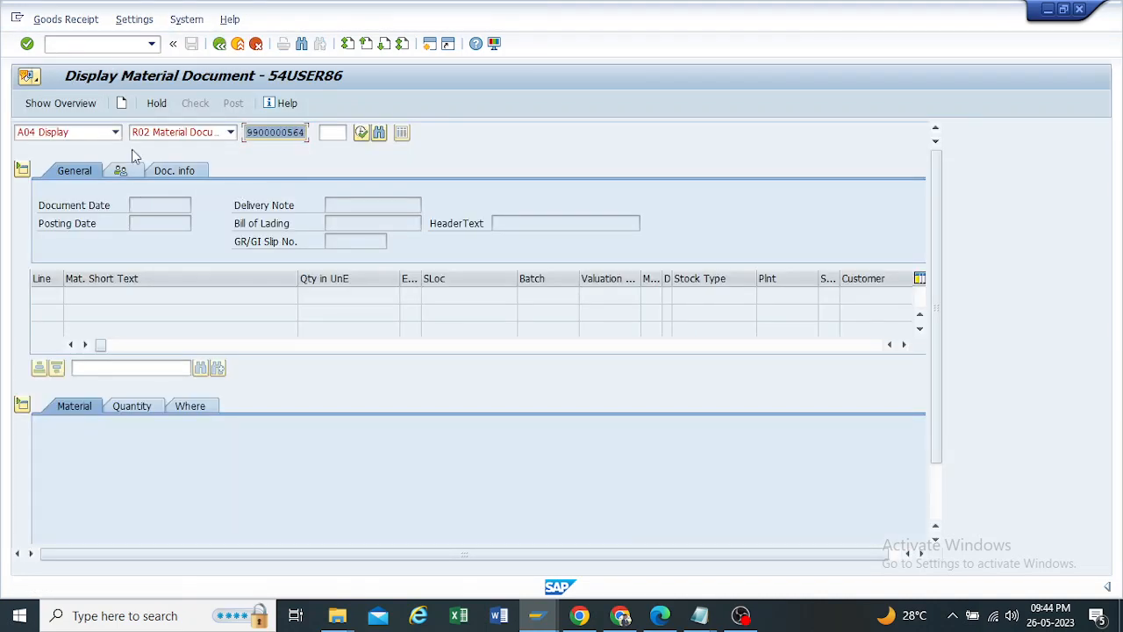
left_click(112, 137)
left_click(100, 184)
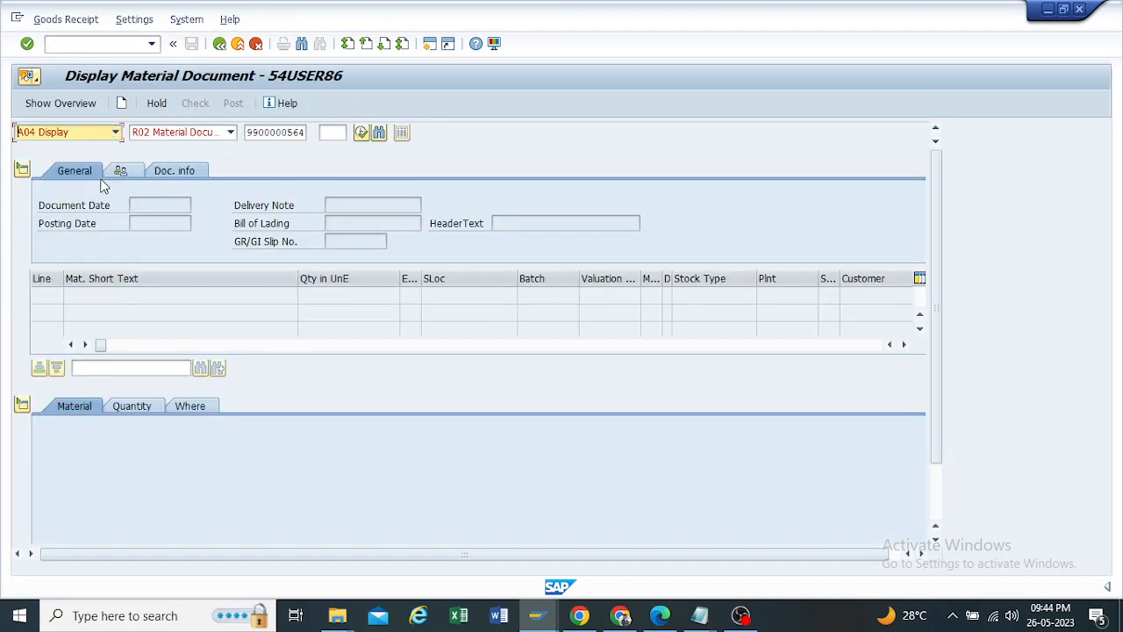
left_click(231, 133)
left_click(224, 148)
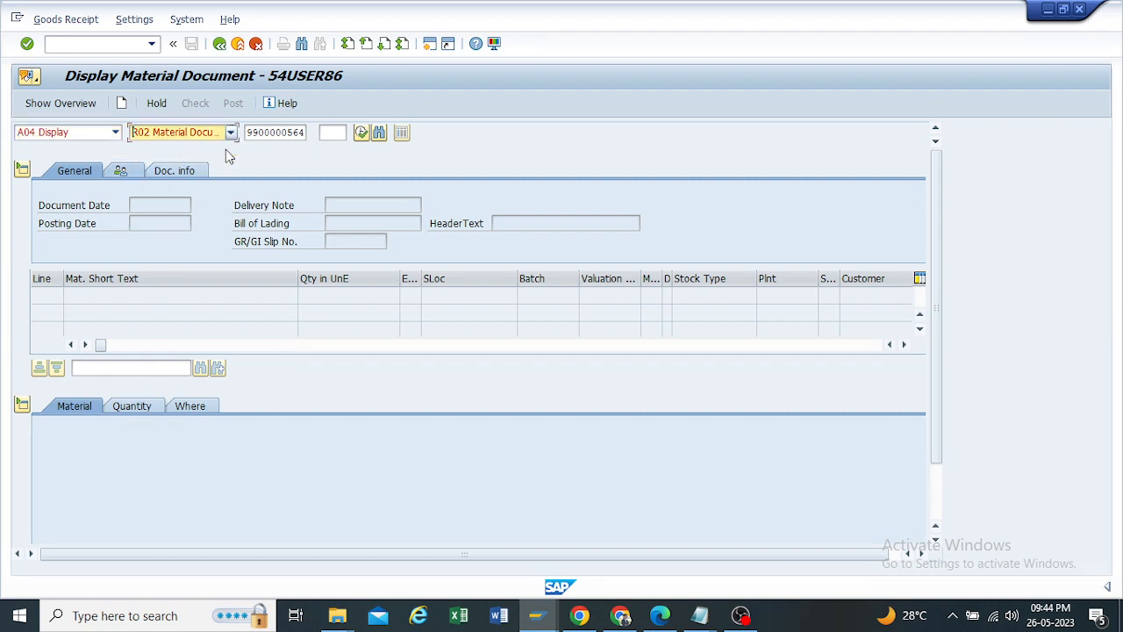
left_click(304, 132)
left_click_drag(305, 132, 222, 123)
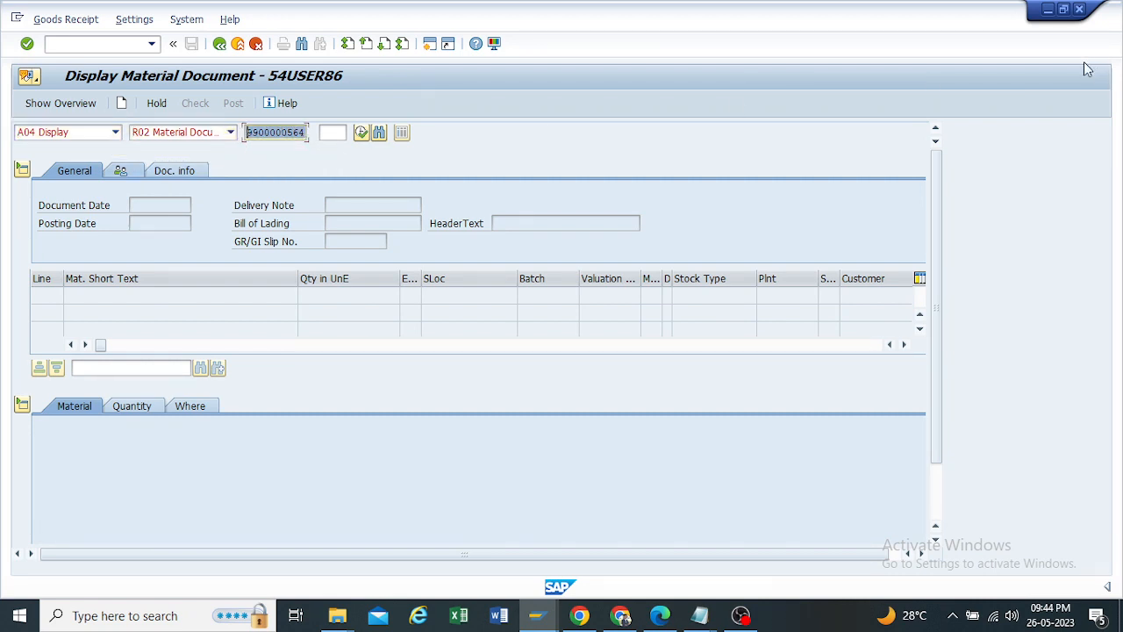
key("Return")
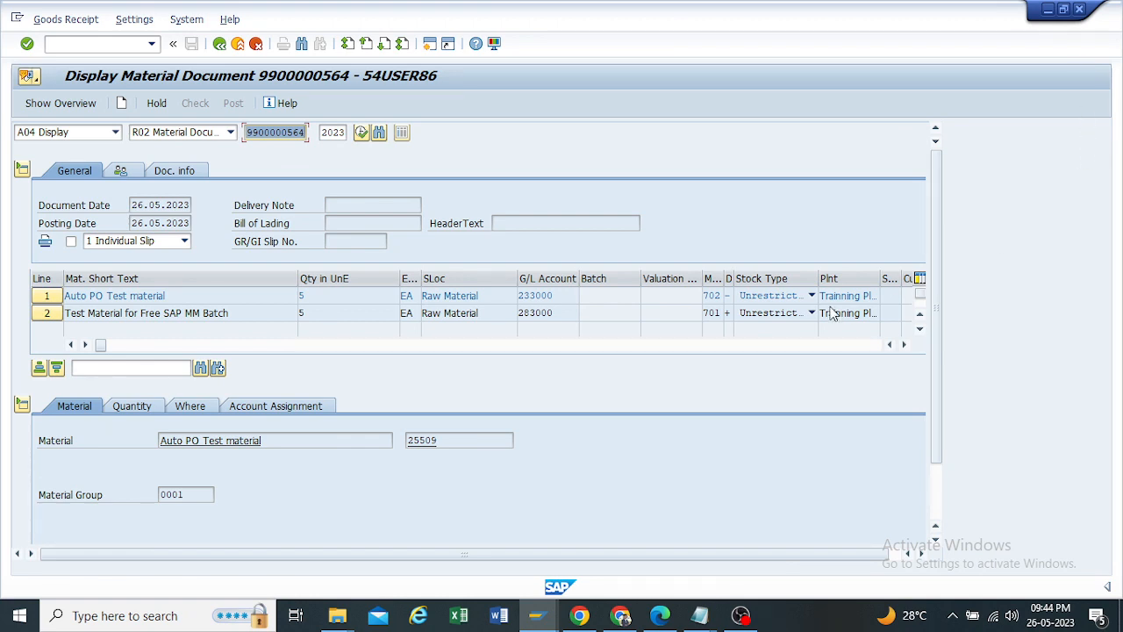
Step: Examine the quantity, movement type and plant details of line 1 (Auto PO Test material) in the material document
left_click(128, 406)
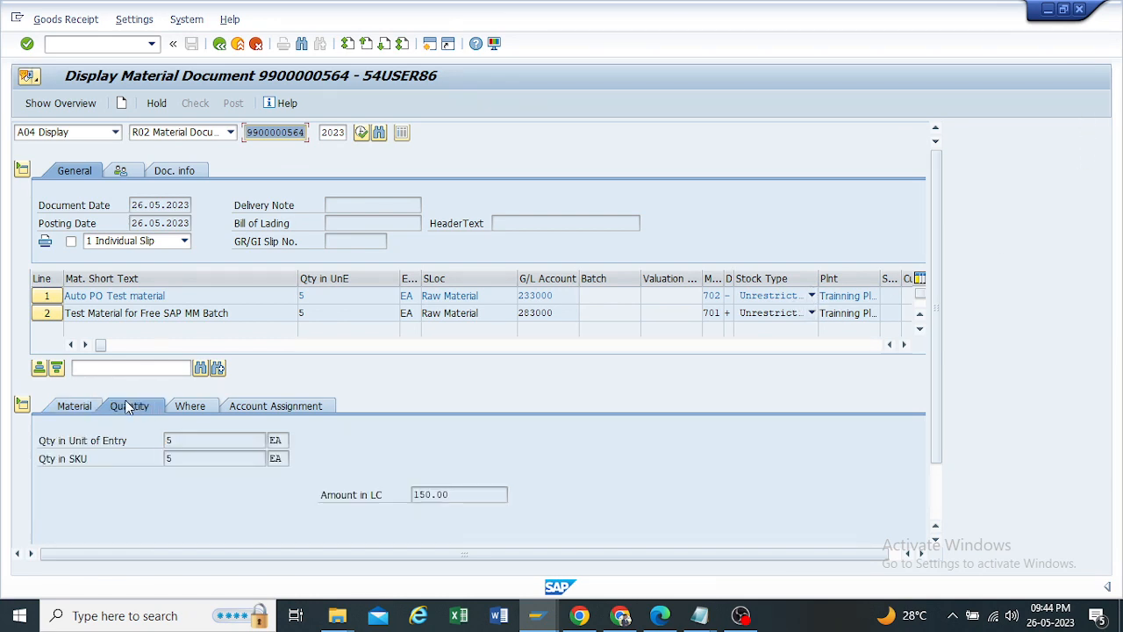
left_click(190, 412)
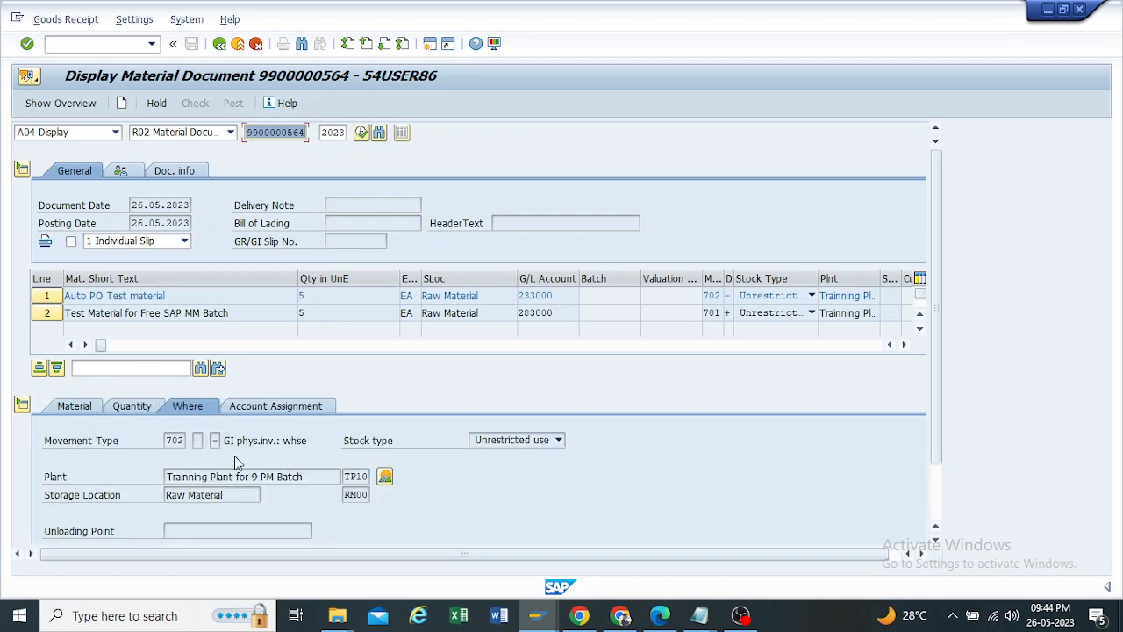
left_click(216, 439)
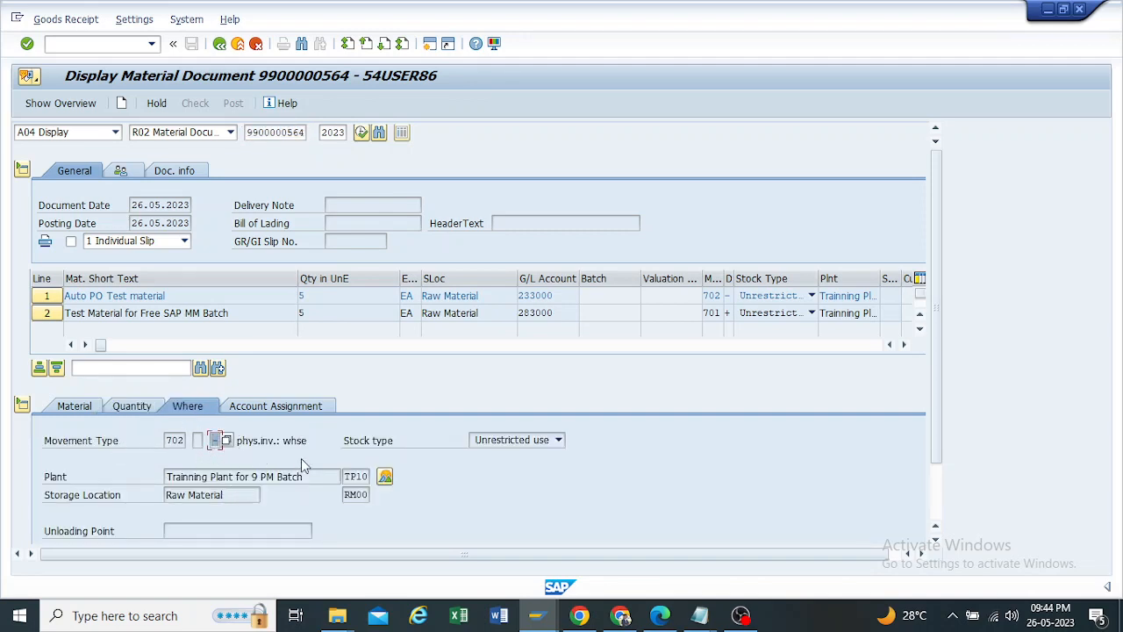
left_click_drag(337, 295, 195, 301)
double_click(184, 440)
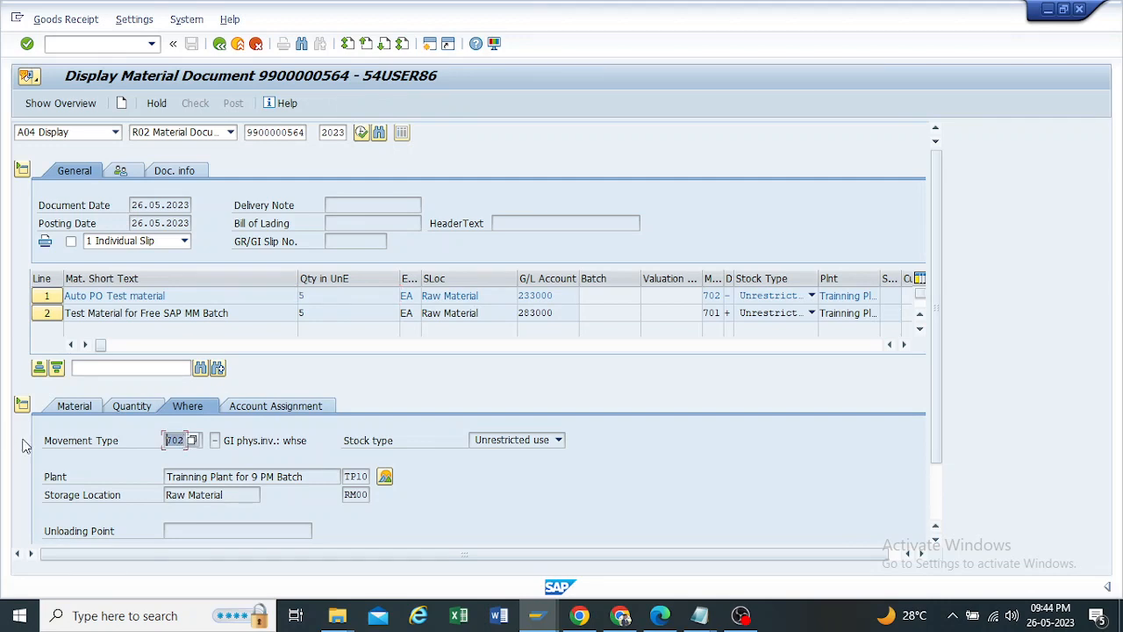
left_click_drag(225, 439, 304, 436)
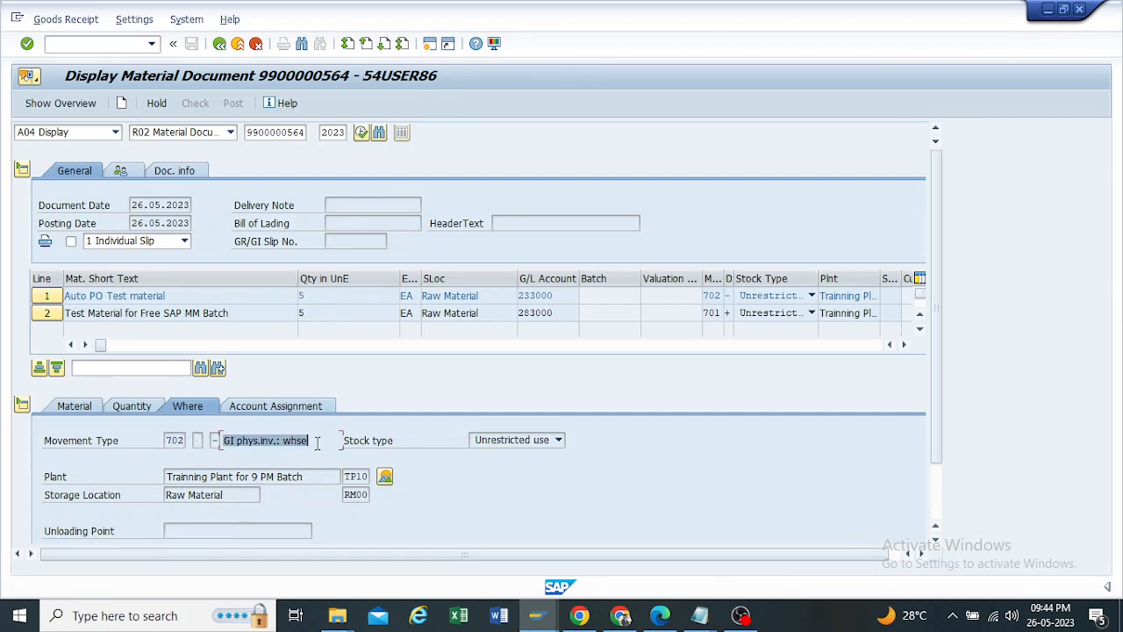
scroll(160, 468, "down", 3)
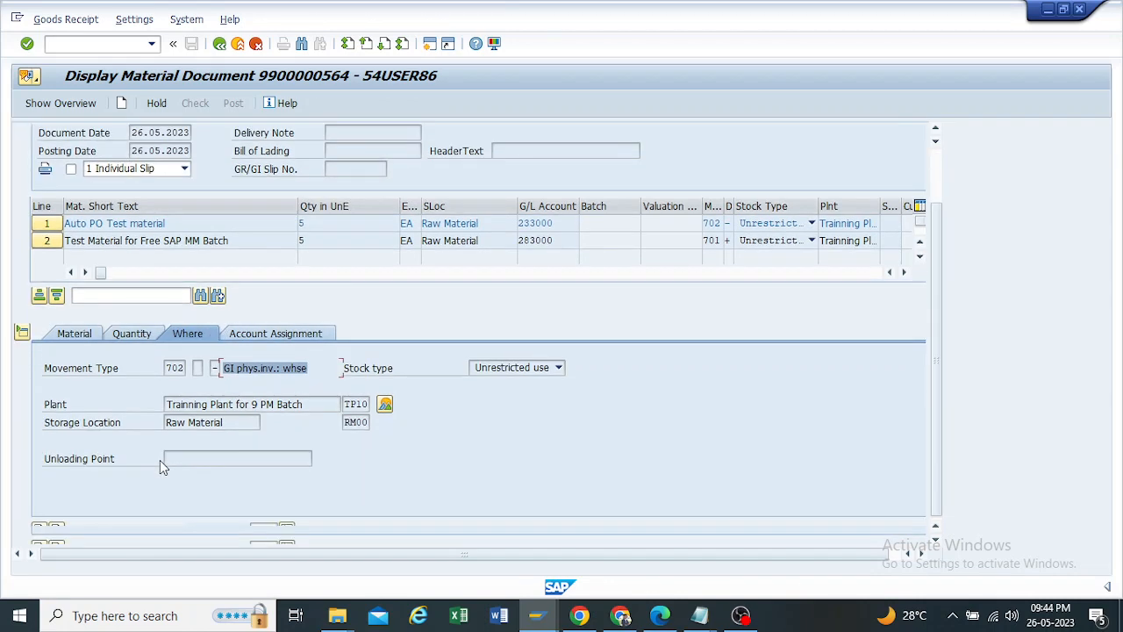
Step: Go to line 2 of the material document and compare its movement type with that of line 1
left_click(58, 532)
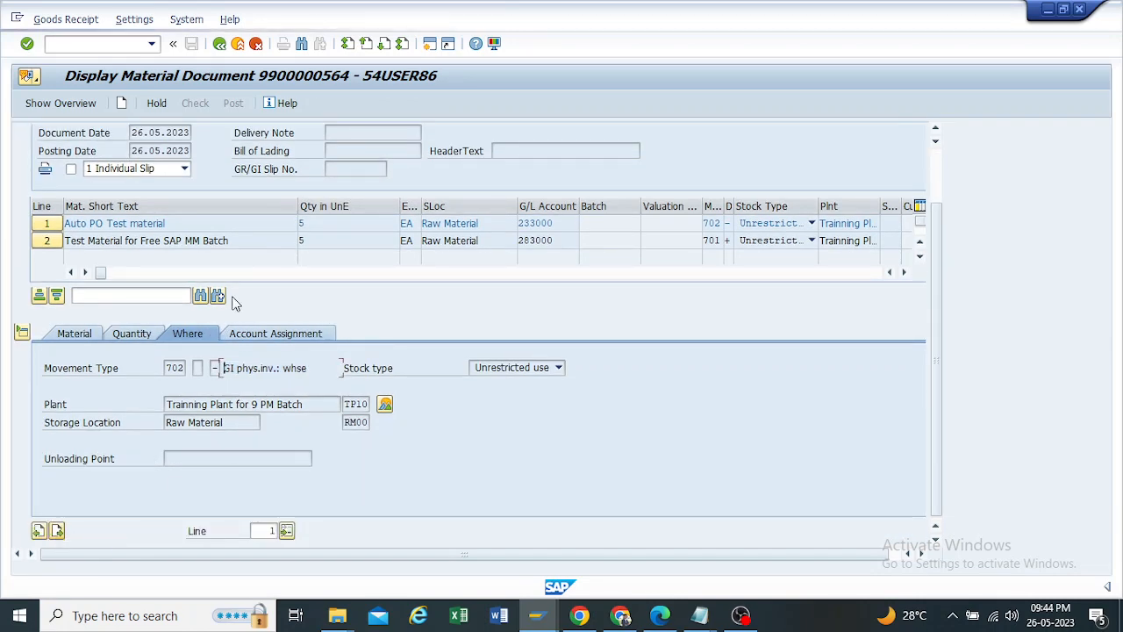
left_click(219, 369)
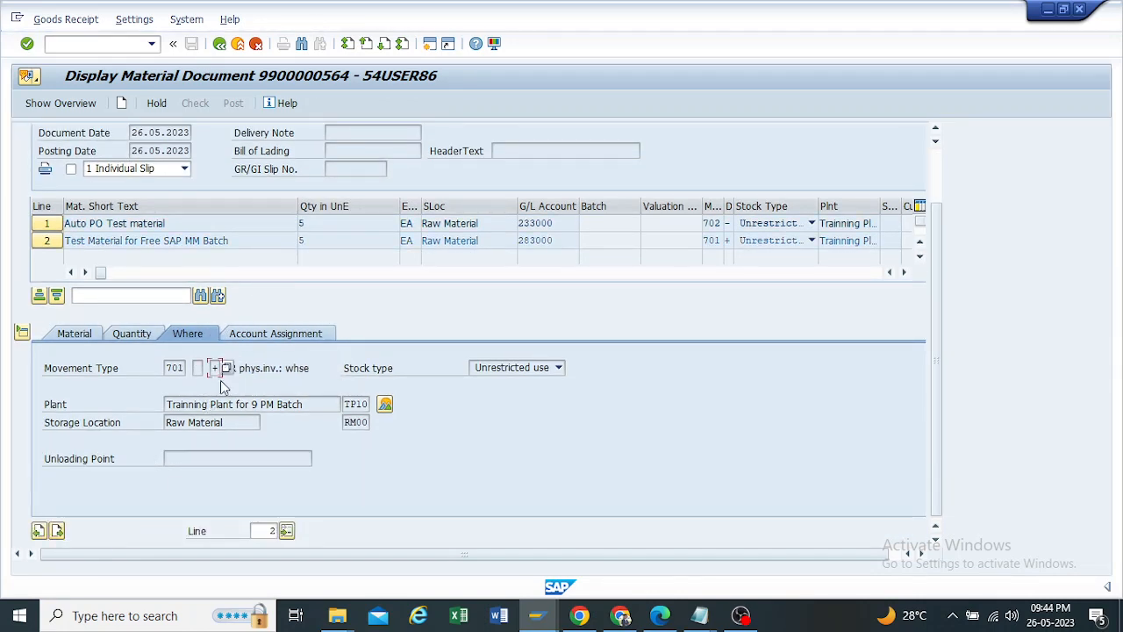
left_click(279, 368)
left_click_drag(224, 368, 324, 368)
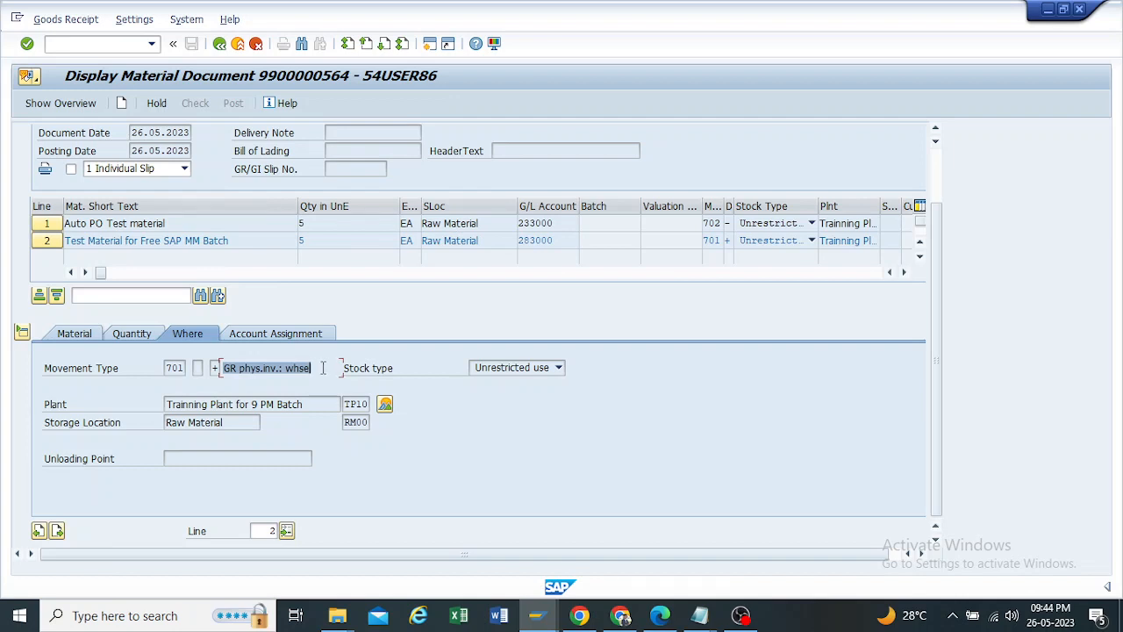
left_click(214, 370)
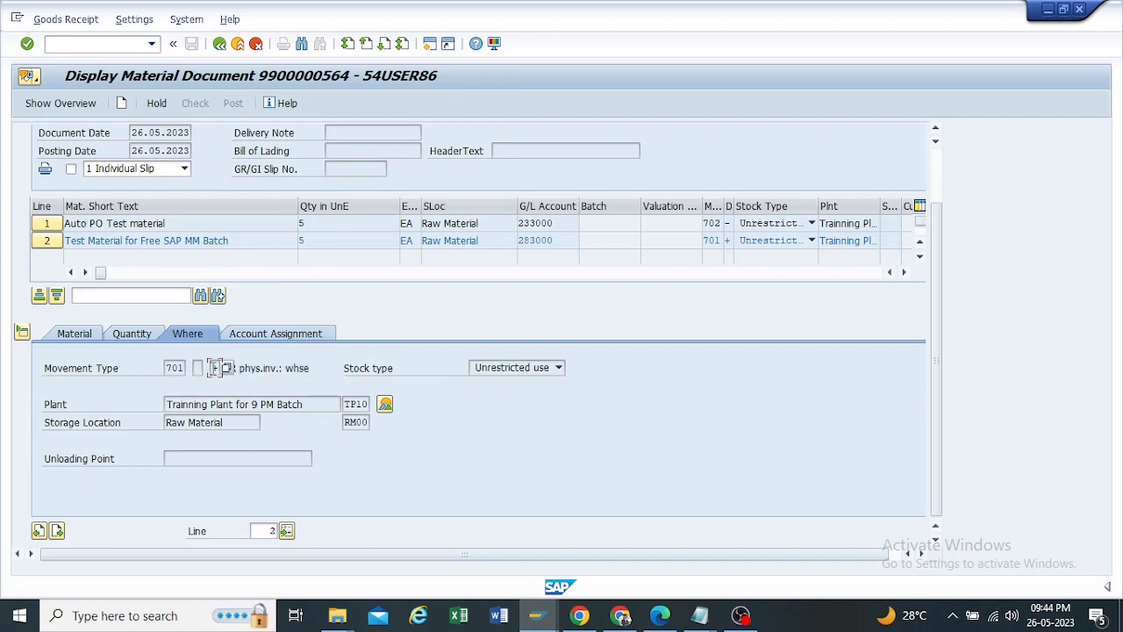
double_click(718, 223)
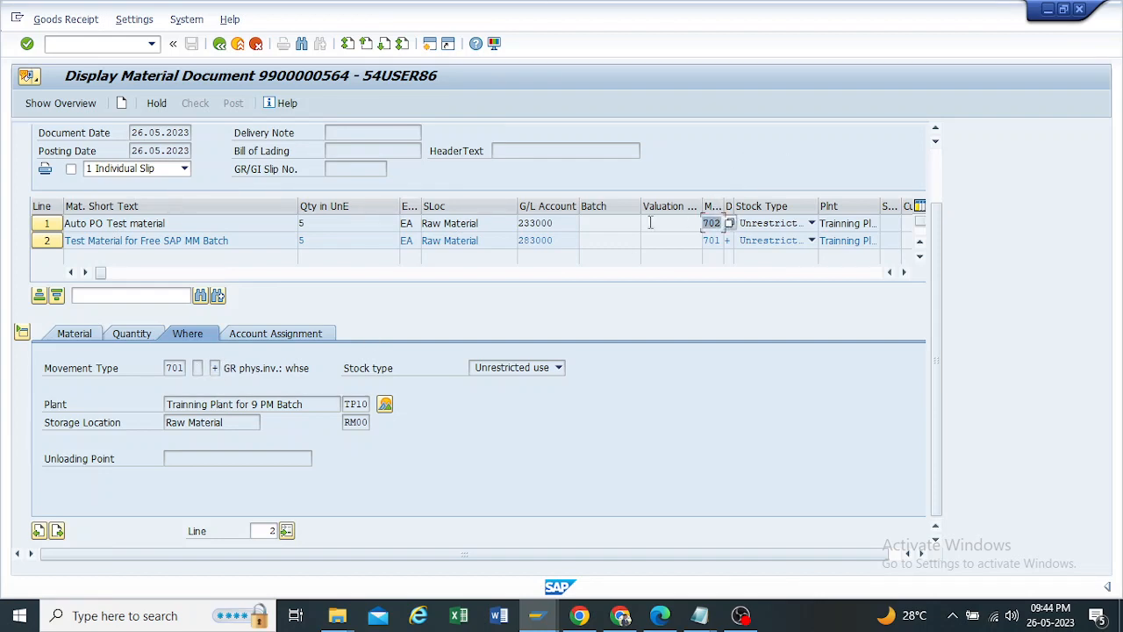
double_click(718, 240)
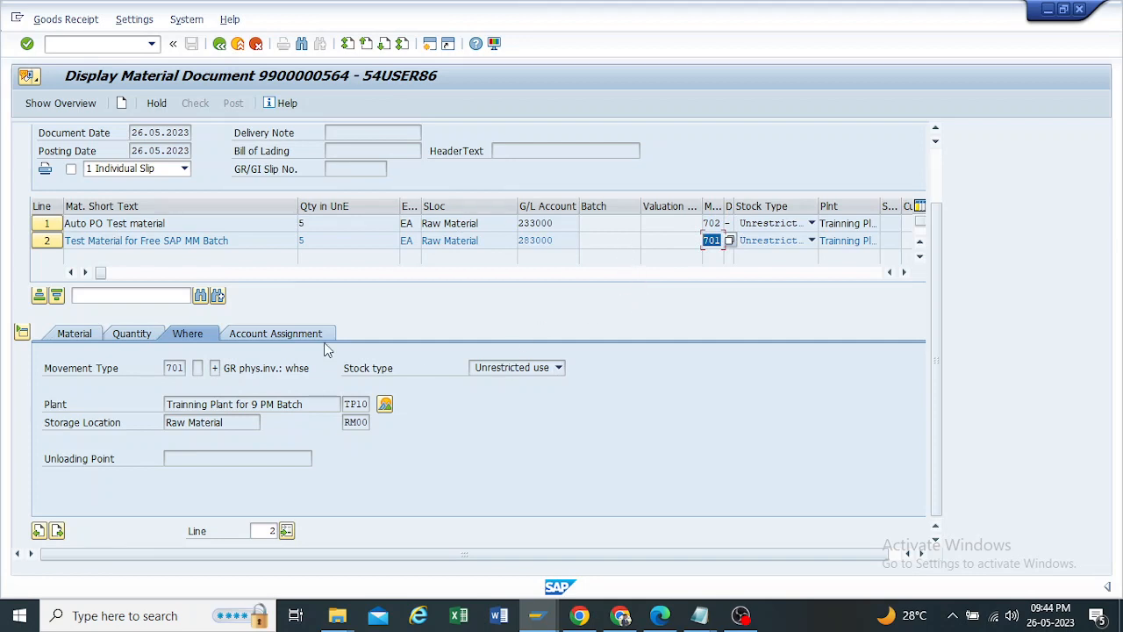
Step: Check the G/L account assignment and the material data of line 2
left_click(247, 336)
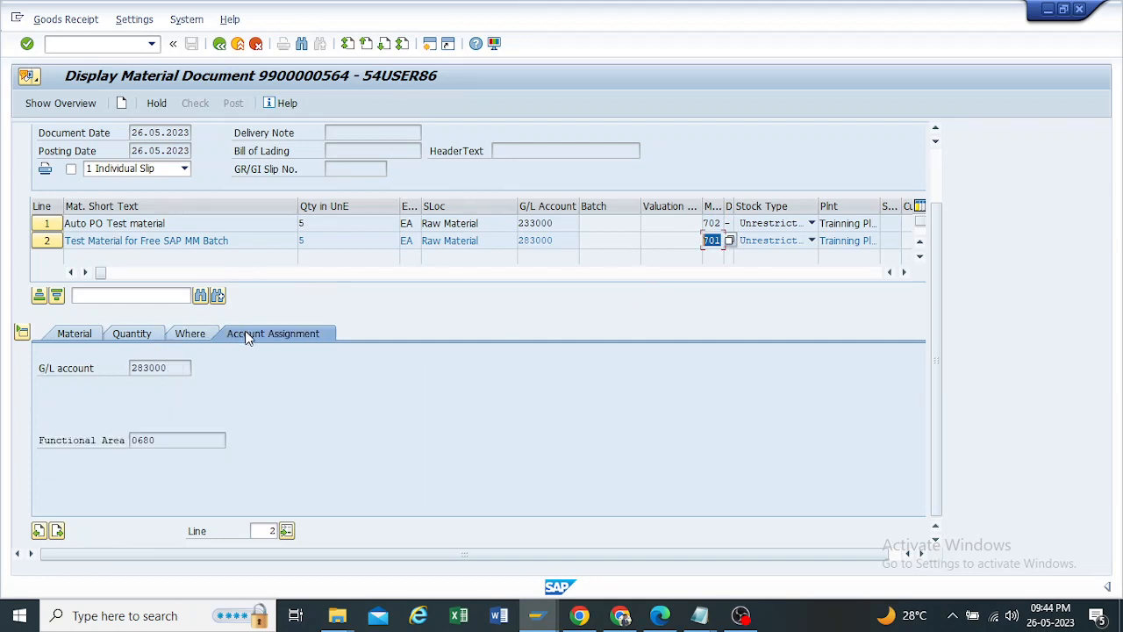
double_click(175, 368)
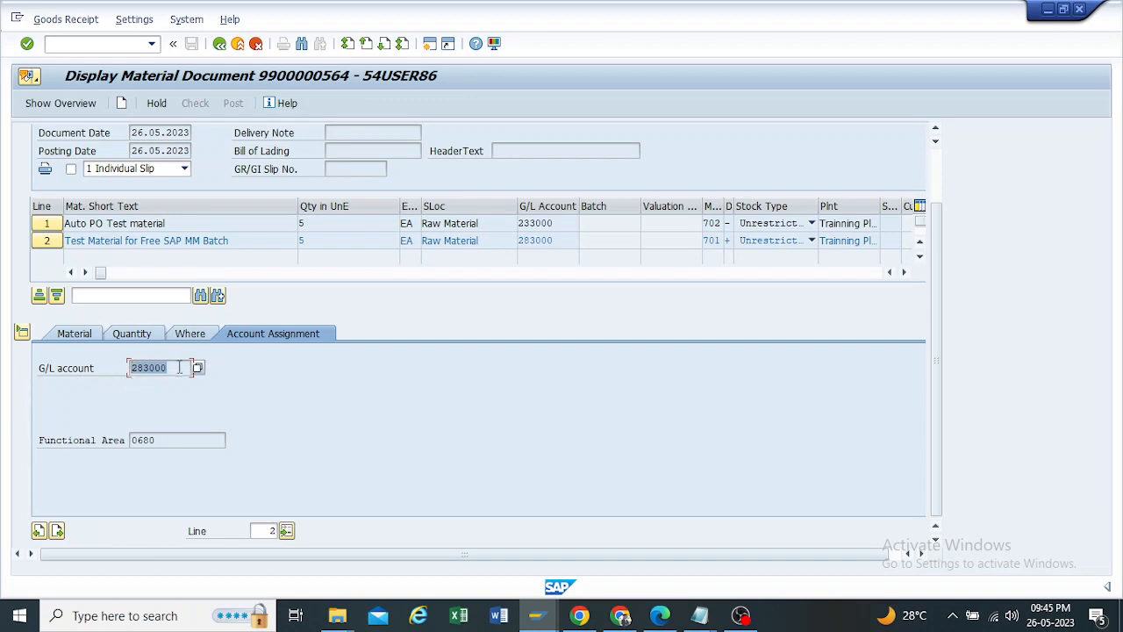
left_click(74, 338)
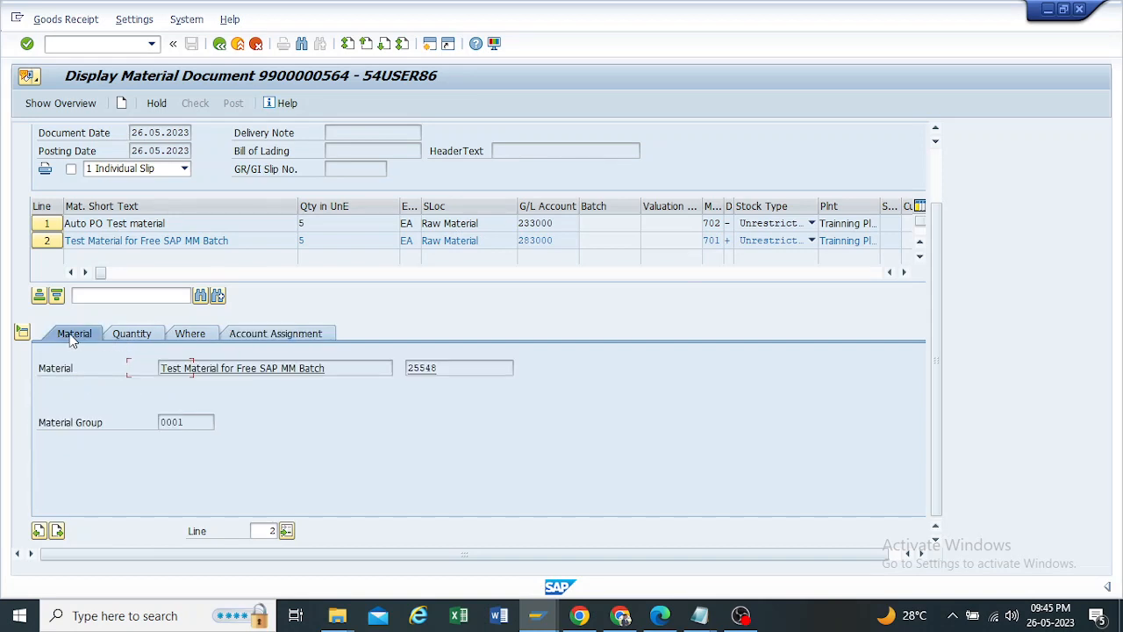
Step: List the FI documents from the material document's header information and open the accounting document
scroll(168, 300, "up", 2)
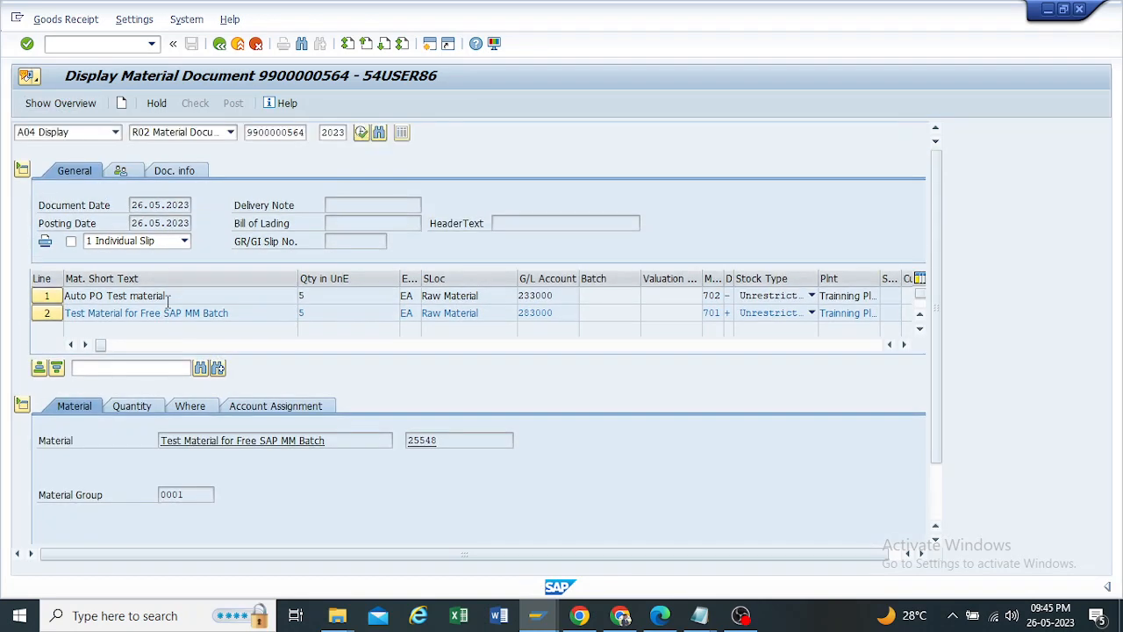
left_click(185, 174)
left_click(547, 201)
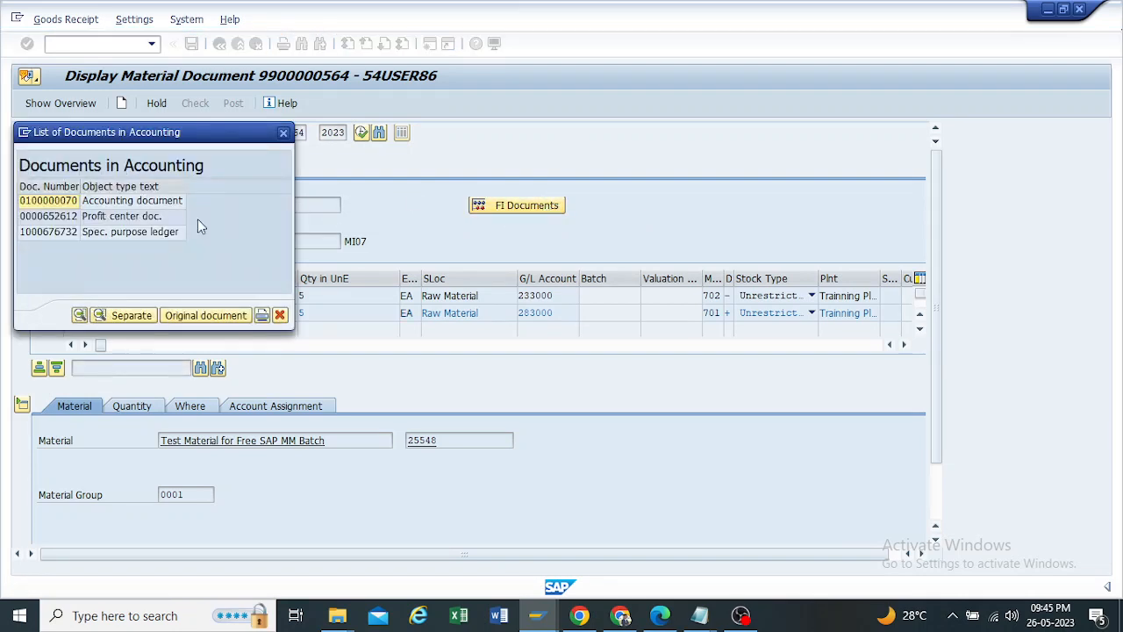
double_click(49, 201)
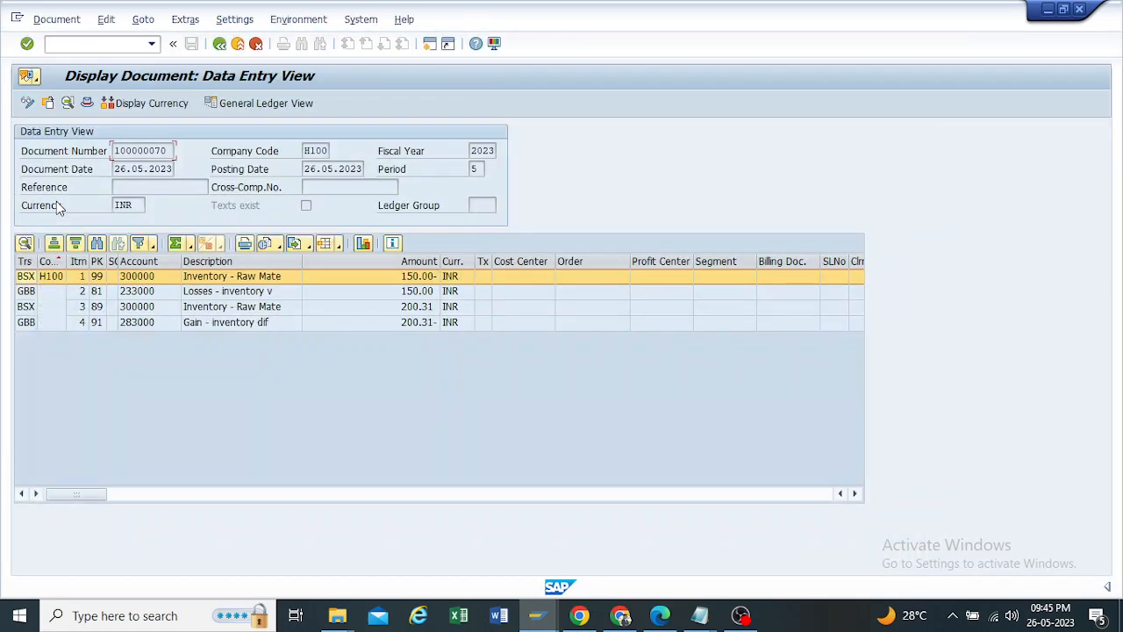
Step: Widen the Transaction column and examine the amounts and the loss and gain account descriptions of the accounting document's items
left_click_drag(37, 260, 103, 260)
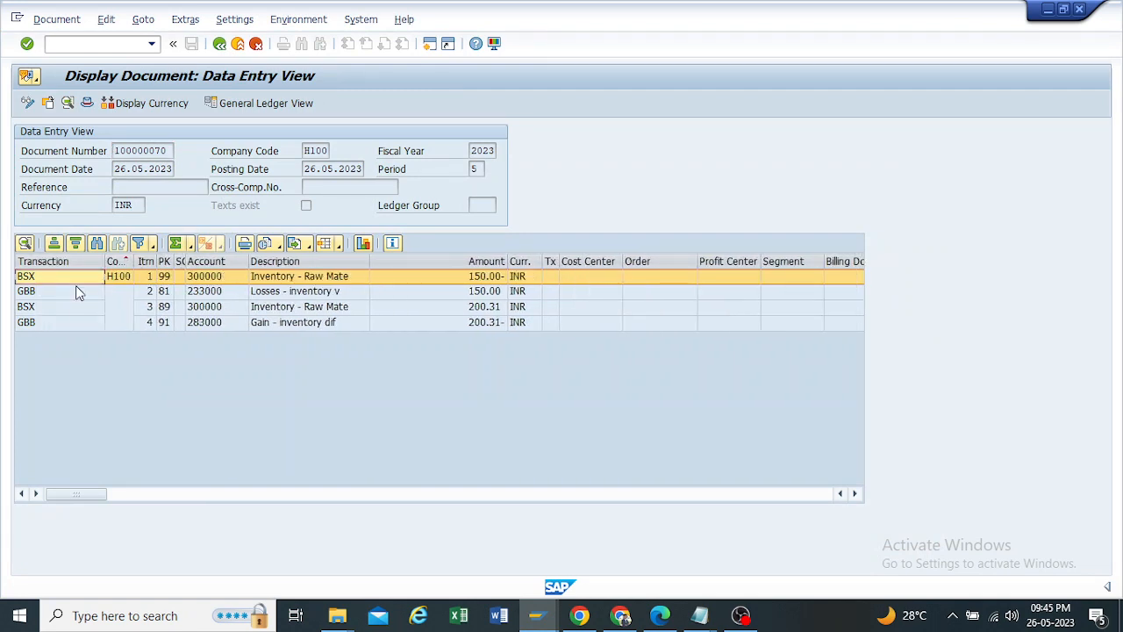
left_click(75, 287)
left_click(503, 276)
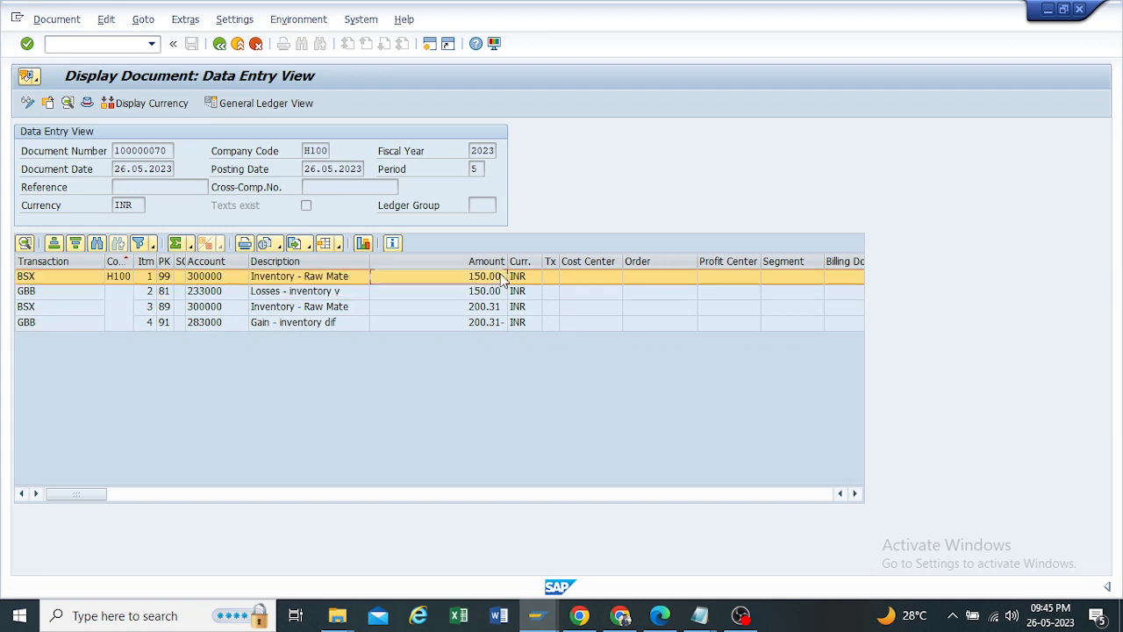
left_click(498, 292)
left_click(495, 308)
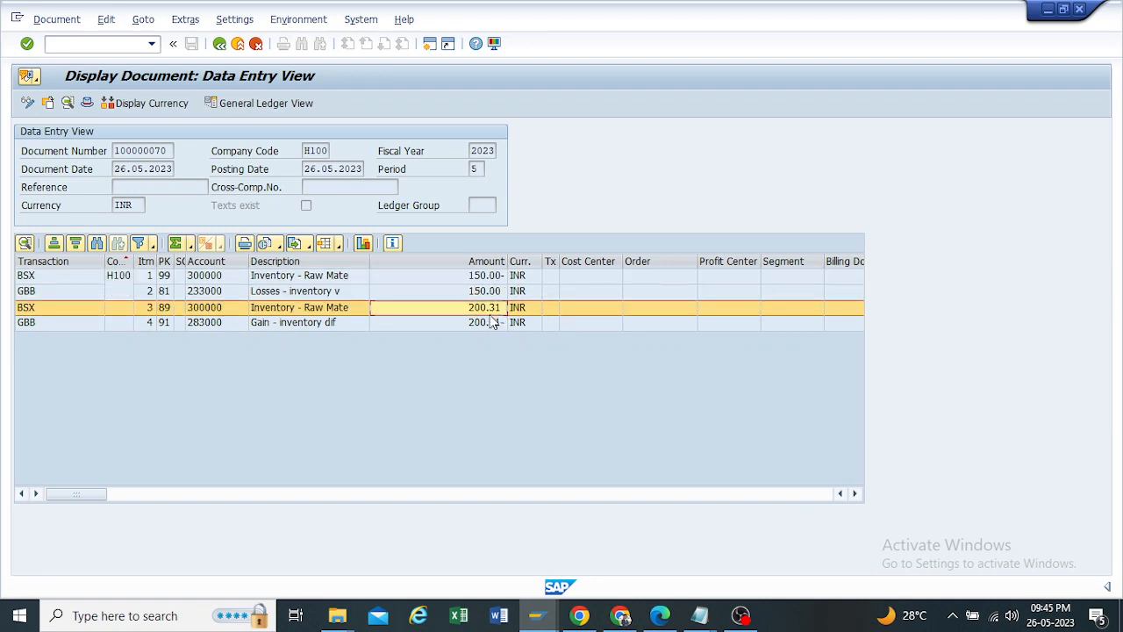
left_click(490, 323)
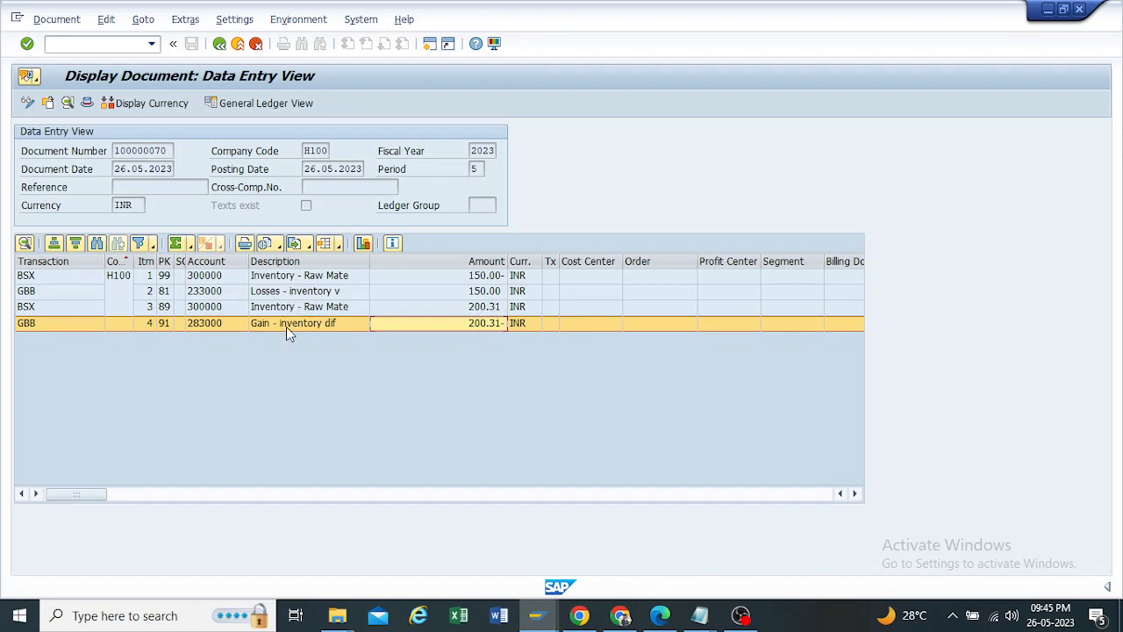
left_click(272, 293)
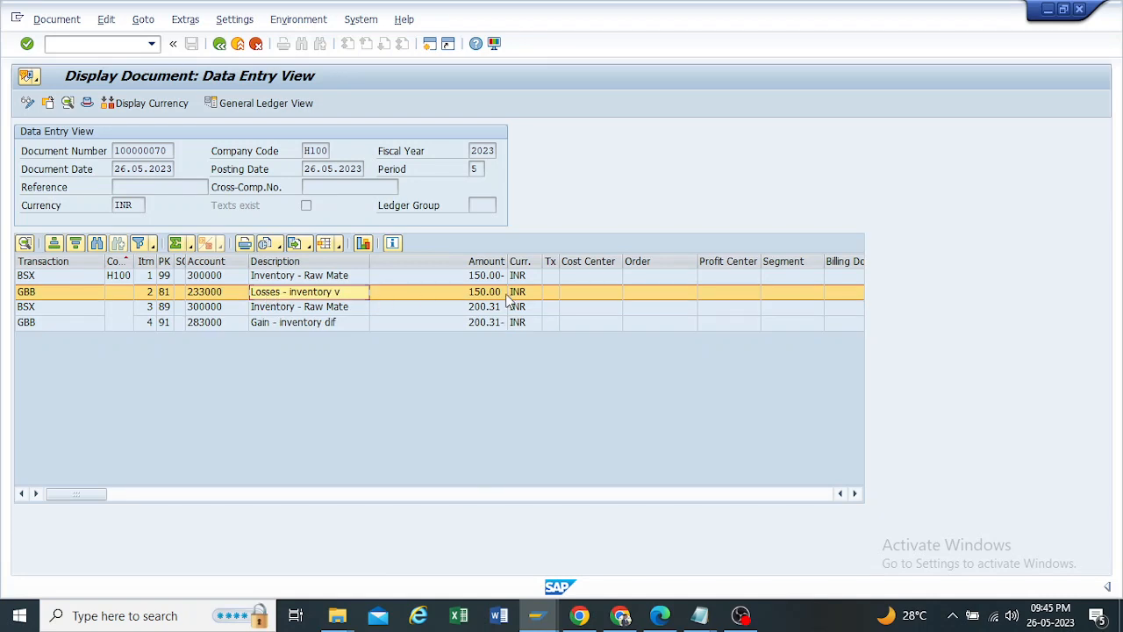
left_click(262, 324)
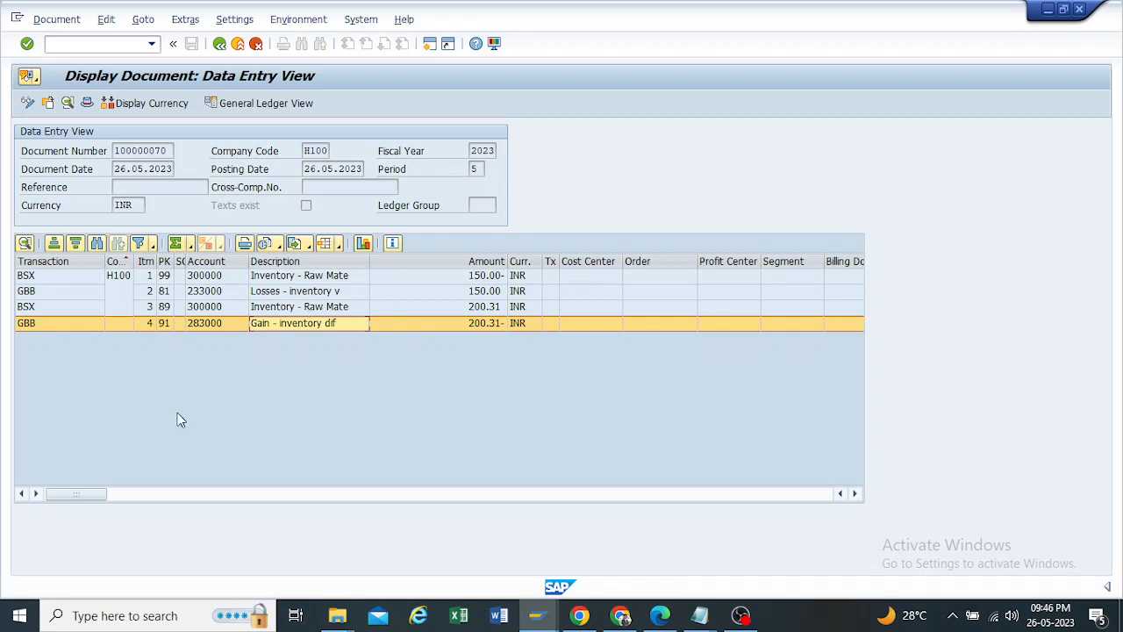
Step: Leave the accounting document, close the list of accounting documents, and exit MIGO to SAP Easy Access
left_click(219, 44)
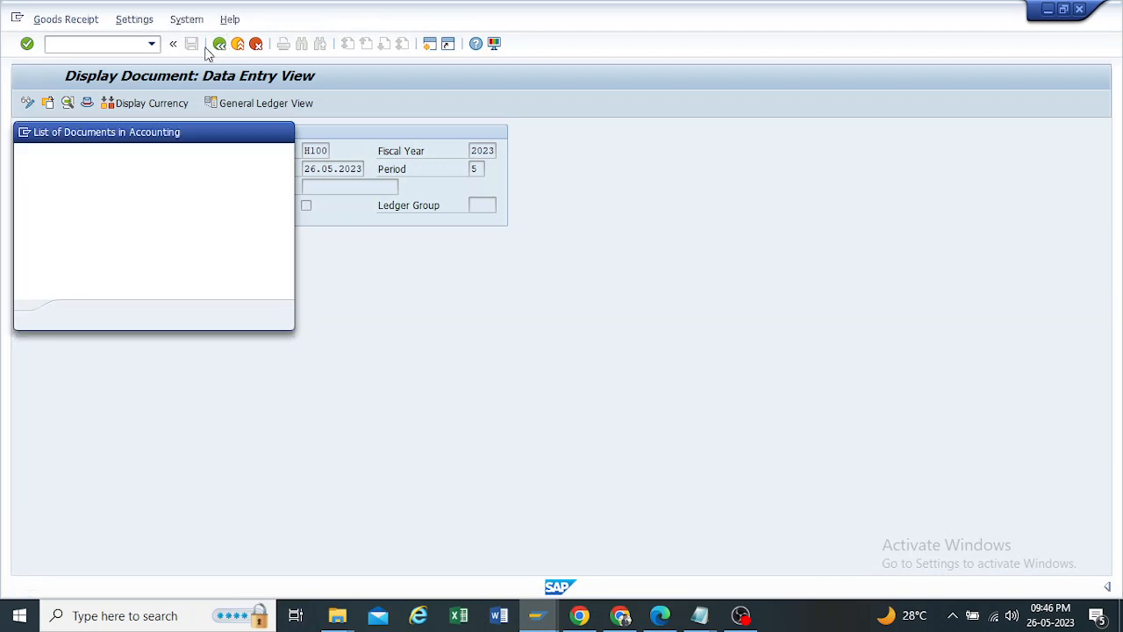
left_click(284, 134)
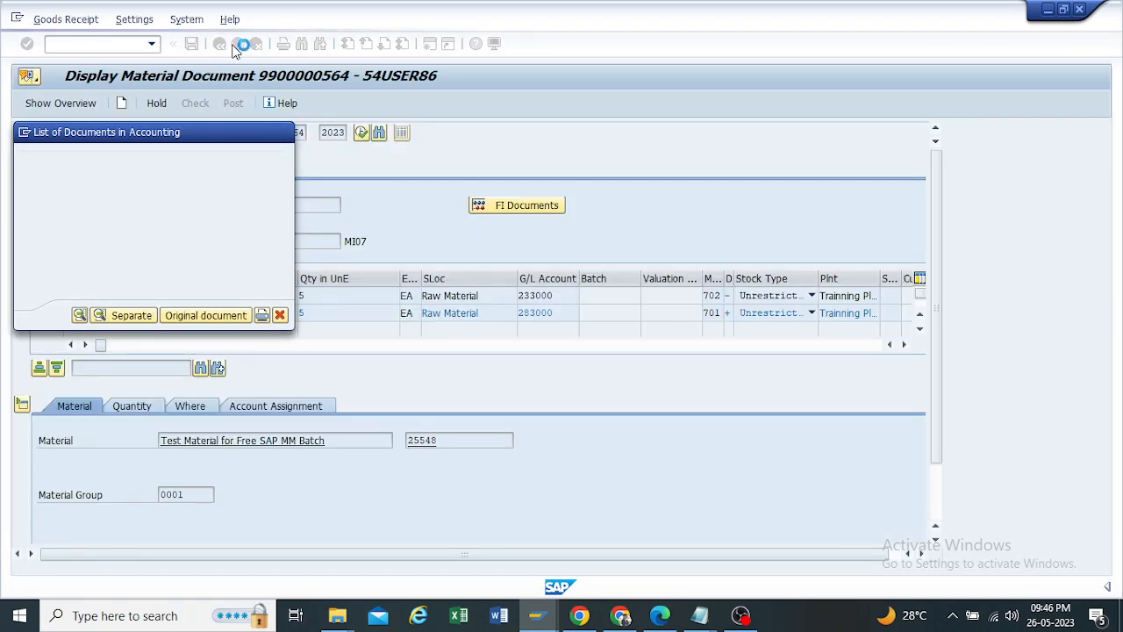
left_click(219, 44)
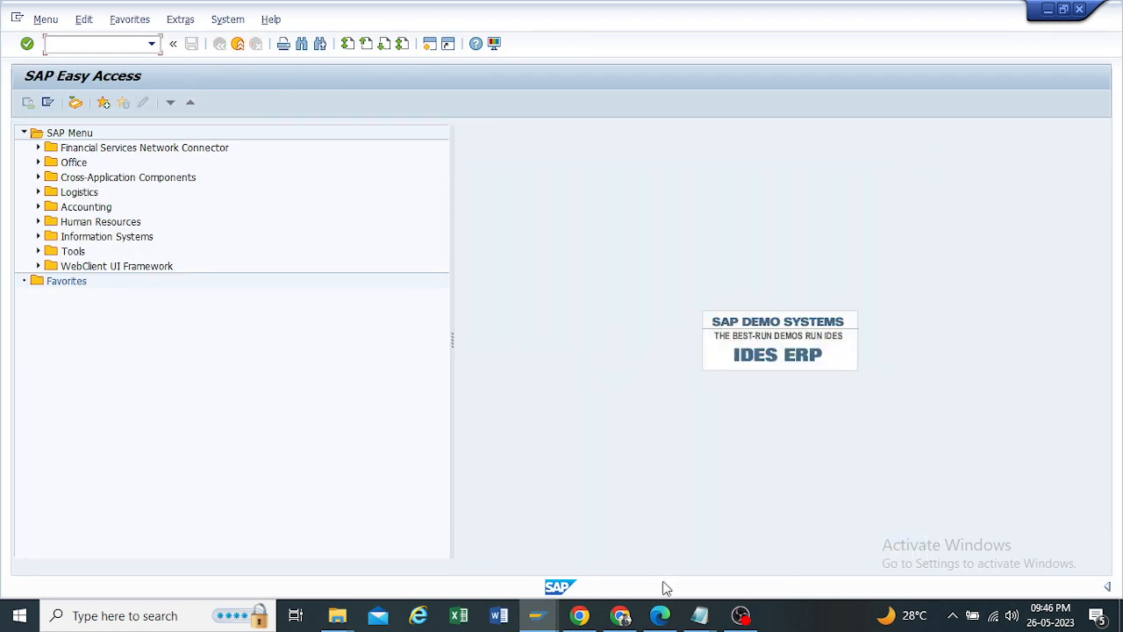
Step: Switch to Physical Inventory.pdf in Edge and look up the transaction for the PI report that follows posting in MI07
mouse_move(660, 614)
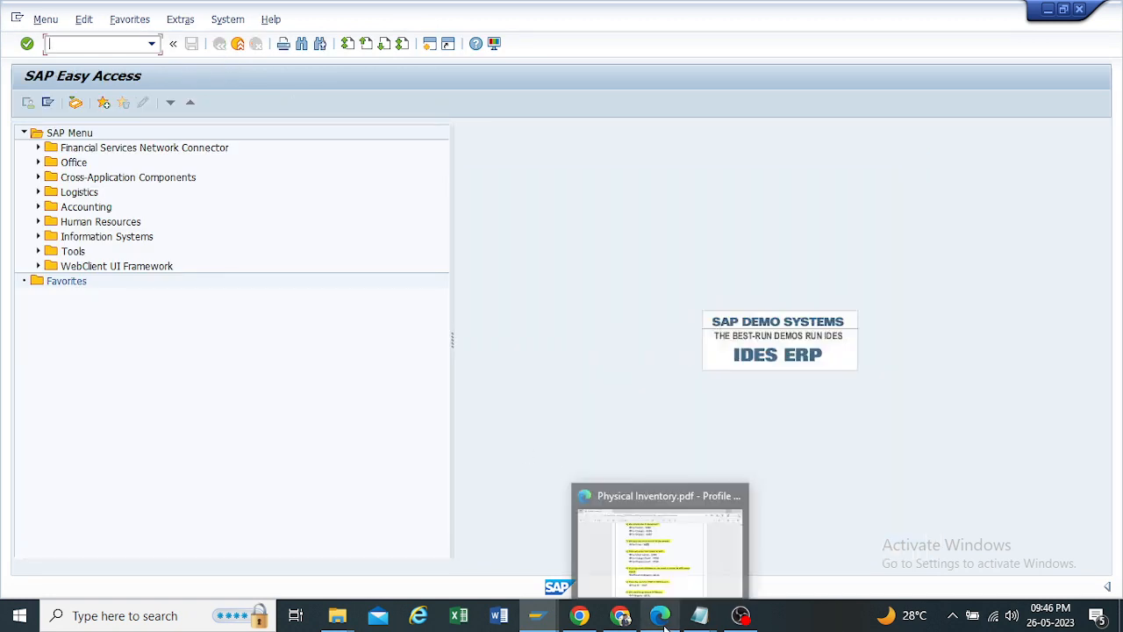
left_click(668, 531)
scroll(471, 358, "down", 1)
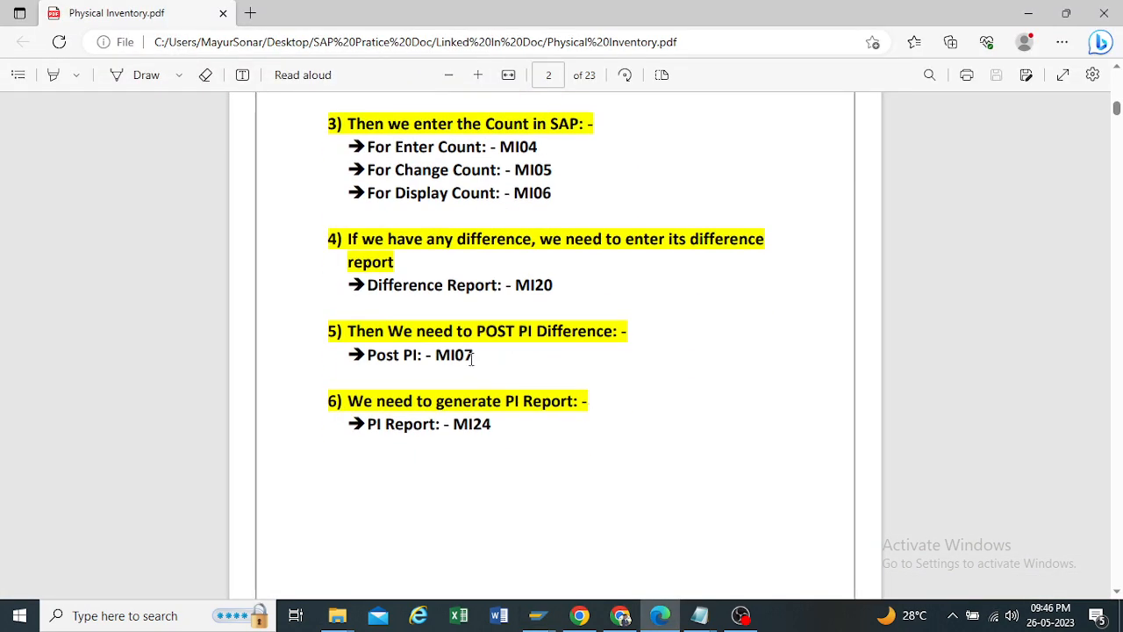
left_click_drag(475, 354, 451, 354)
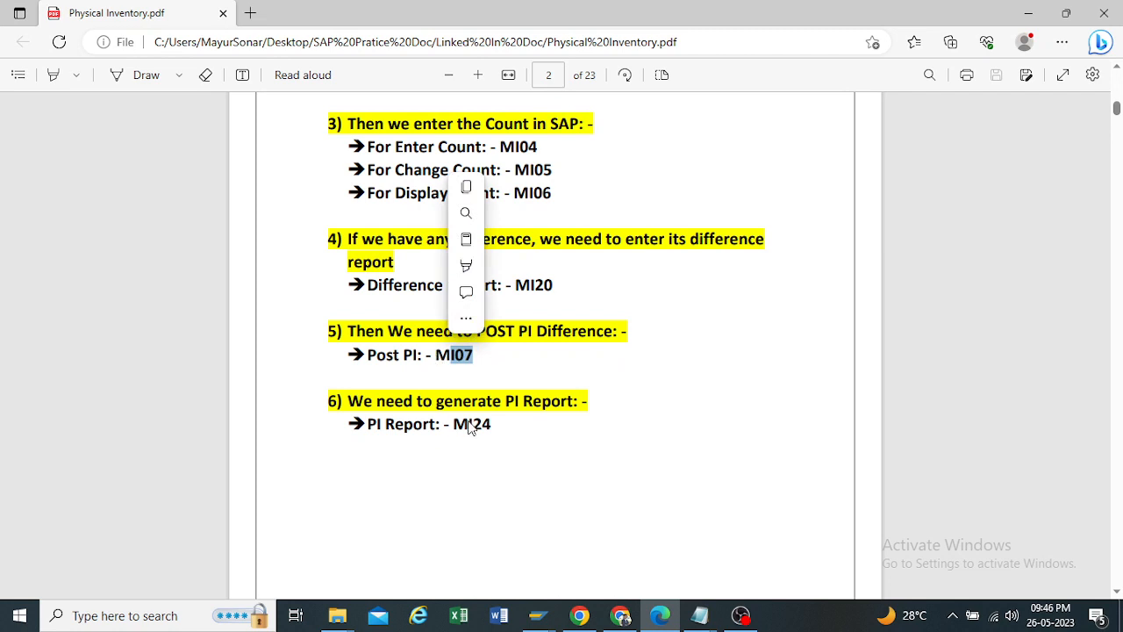
left_click_drag(452, 424, 496, 424)
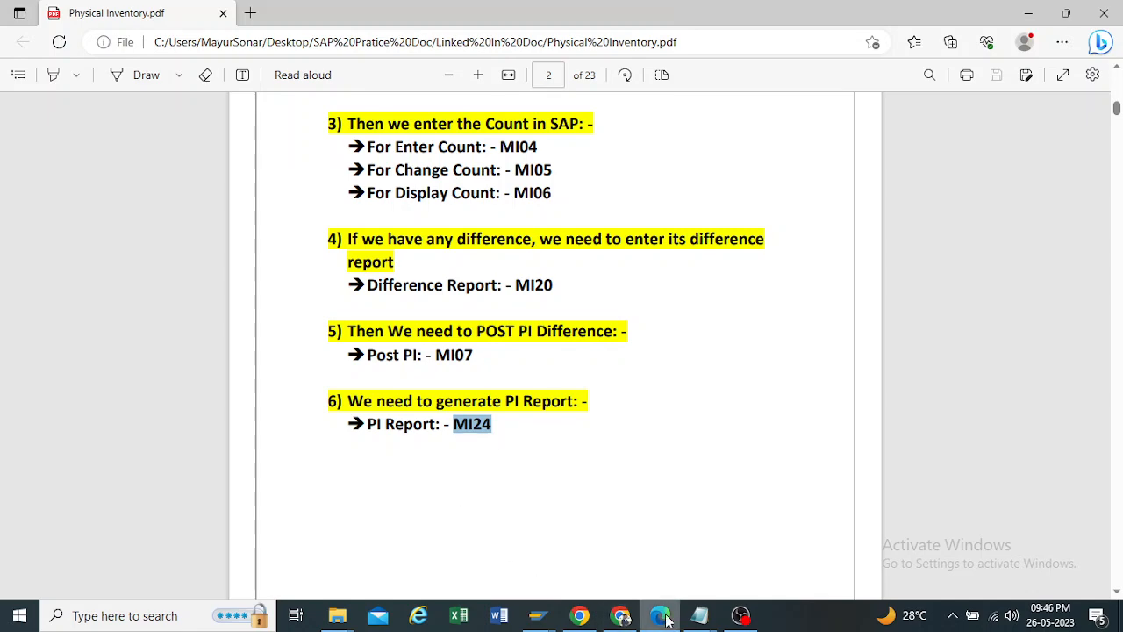
Step: Switch to the Post Inventory Difference session in SAP, leave MI07, and expand the Environment folder under Physical Inventory
mouse_move(667, 619)
mouse_move(539, 617)
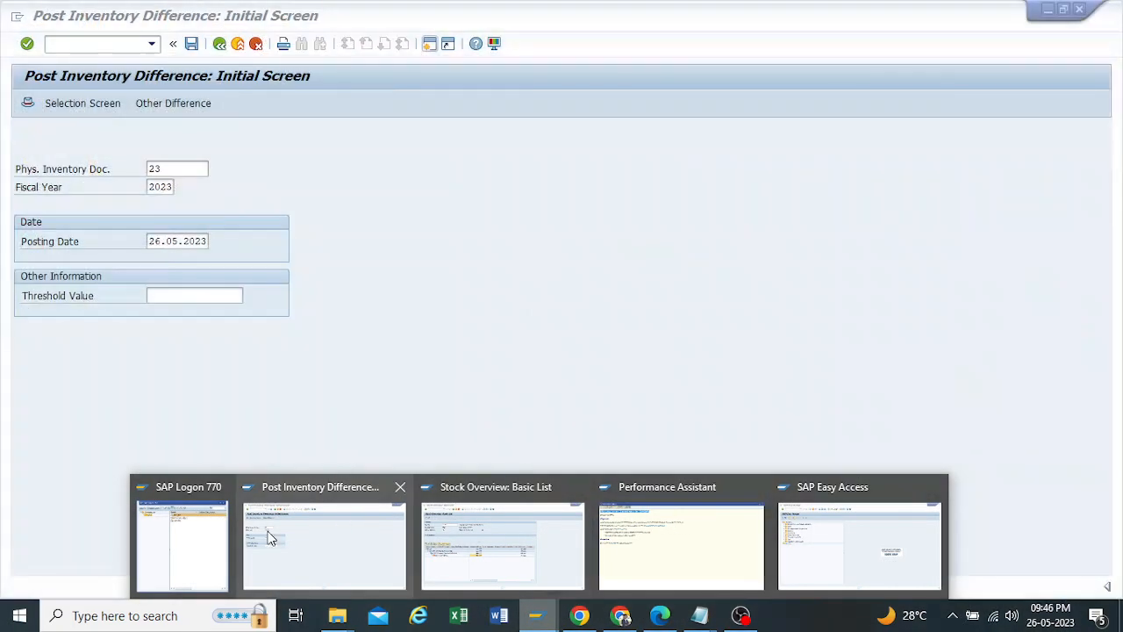
left_click(270, 538)
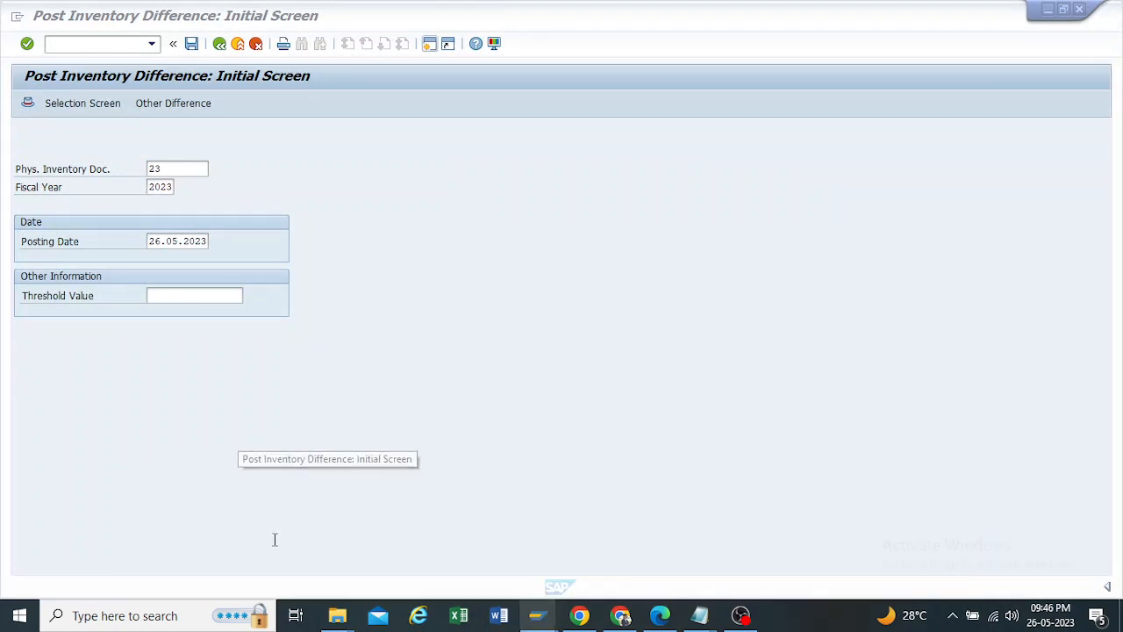
left_click(220, 43)
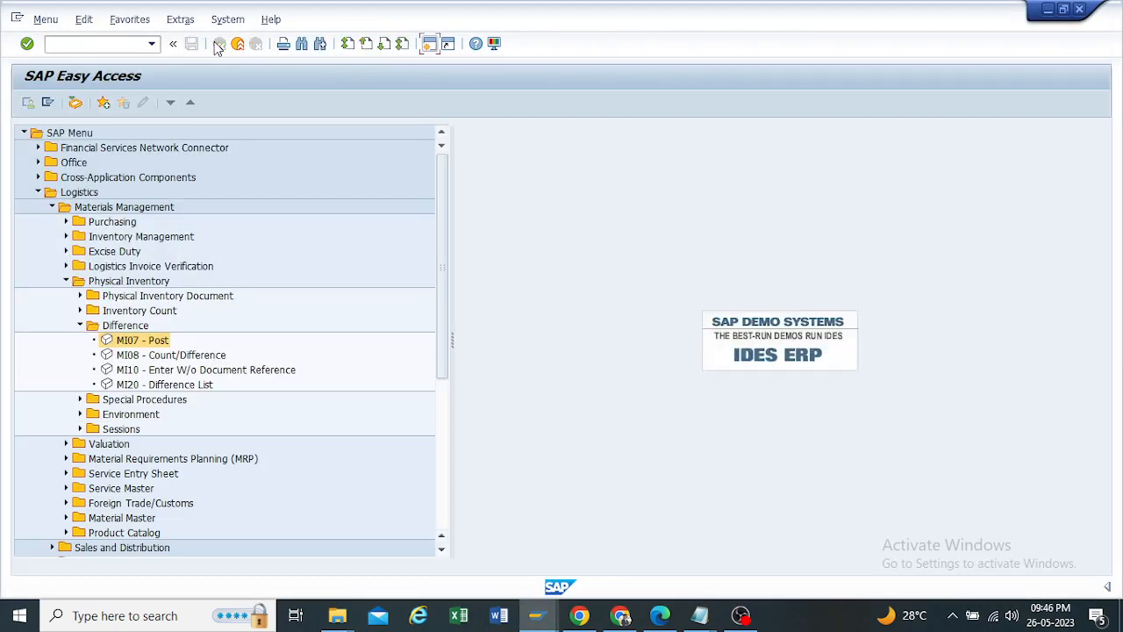
left_click(80, 414)
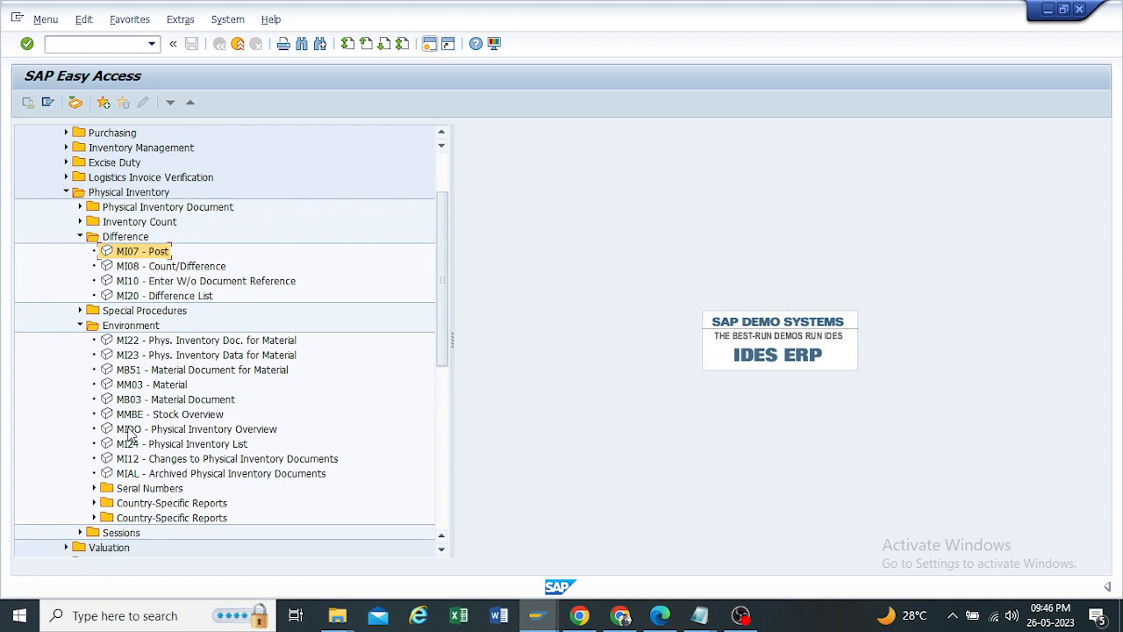
Step: Run the MI24 Physical Inventory List report for document 23 in plant TP10, storage location RM00
left_click(130, 430)
left_click(136, 445)
double_click(133, 446)
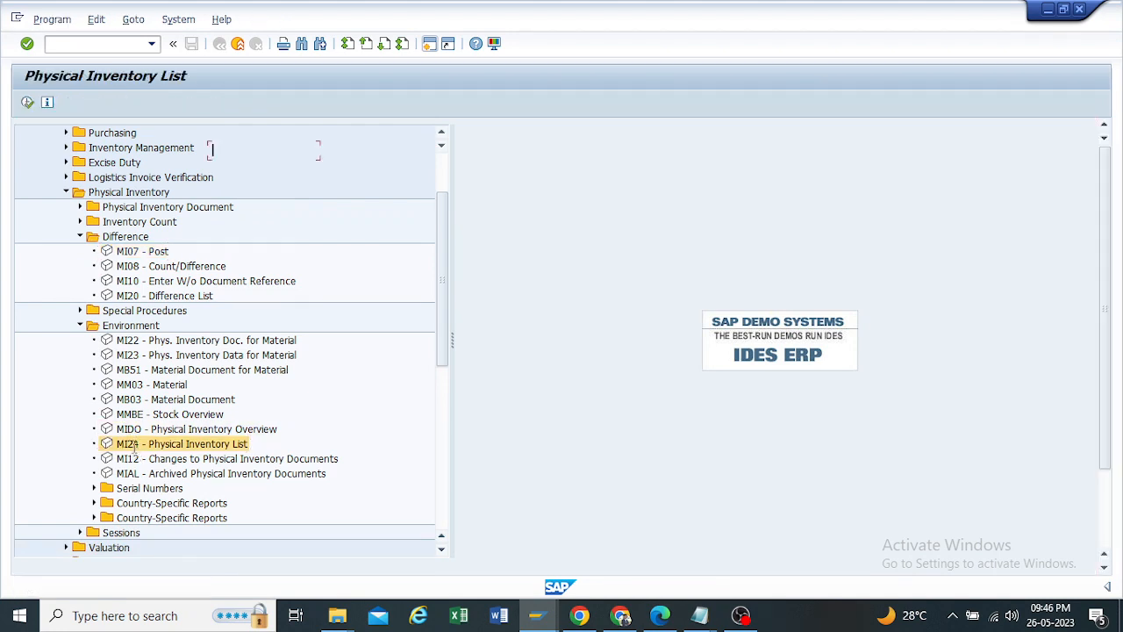
double_click(244, 223)
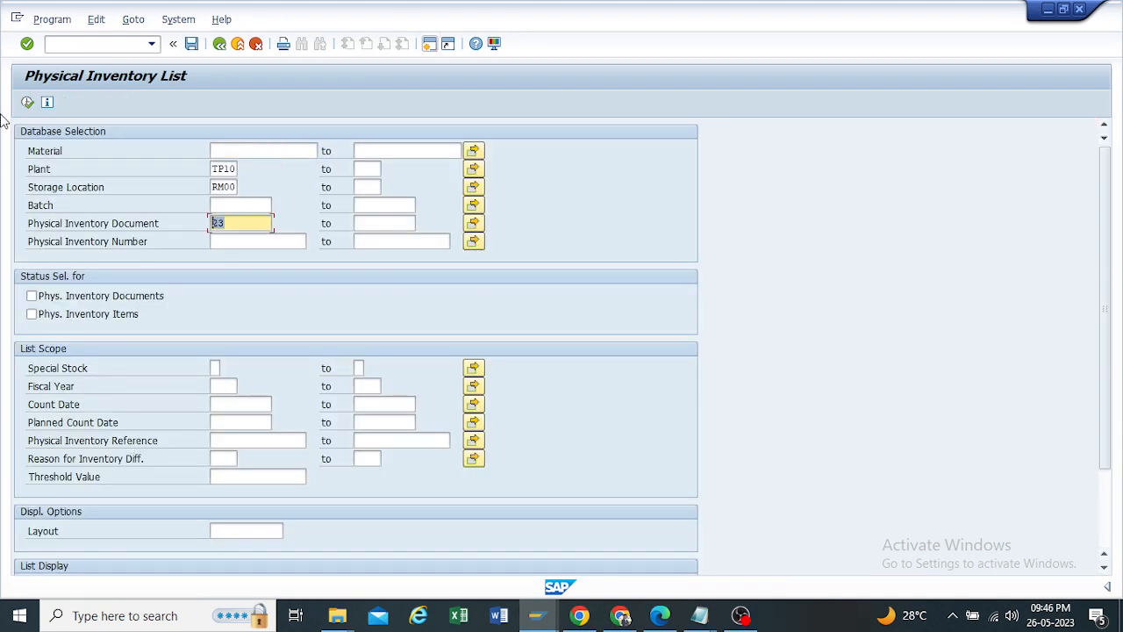
left_click(27, 103)
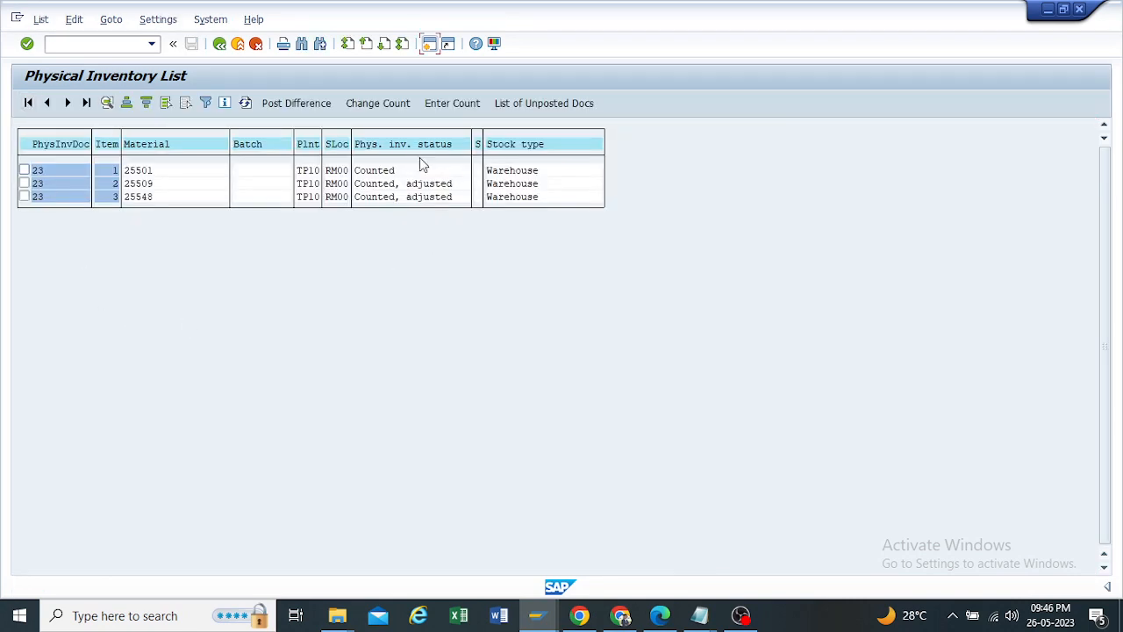
Step: Check the physical inventory status of items 1 and 2, and examine item 2's detail display including its status
left_click(375, 172)
left_click(413, 184)
left_click(107, 104)
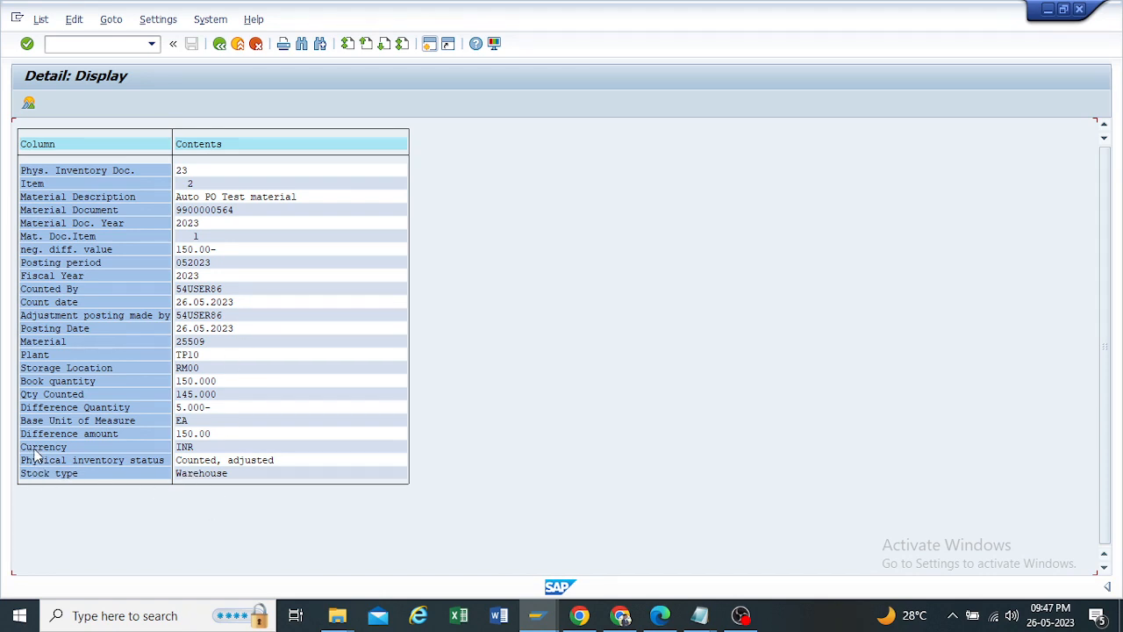
left_click(183, 462)
left_click(254, 462)
Step: Leave the item detail and the MI24 report for SAP Easy Access, and collapse the Environment folder
left_click(219, 43)
left_click(219, 44)
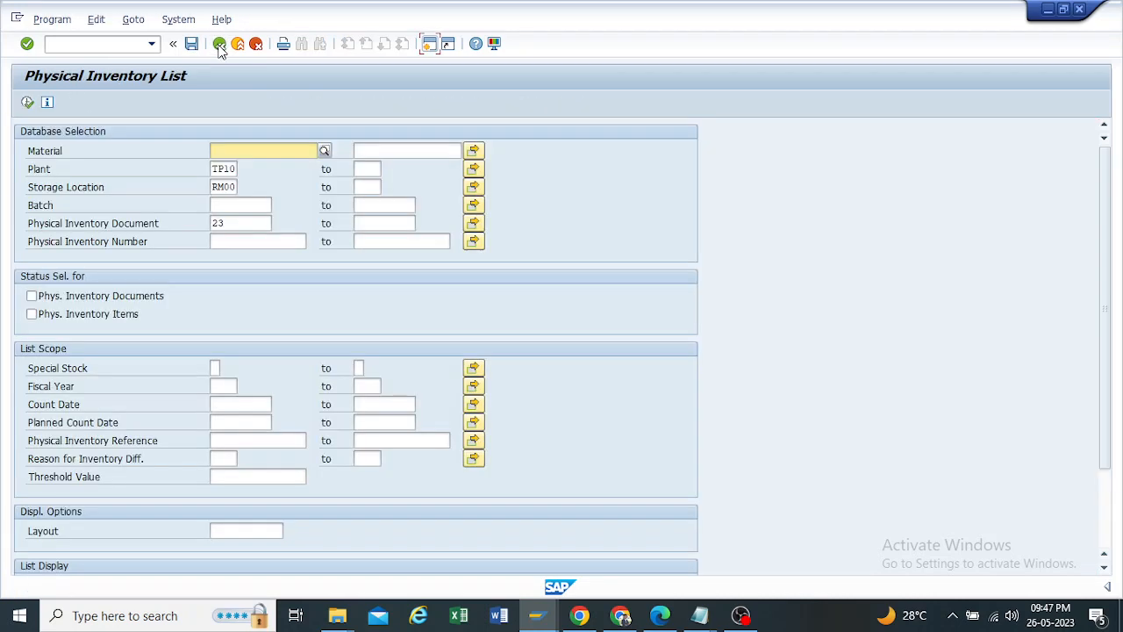
left_click(219, 44)
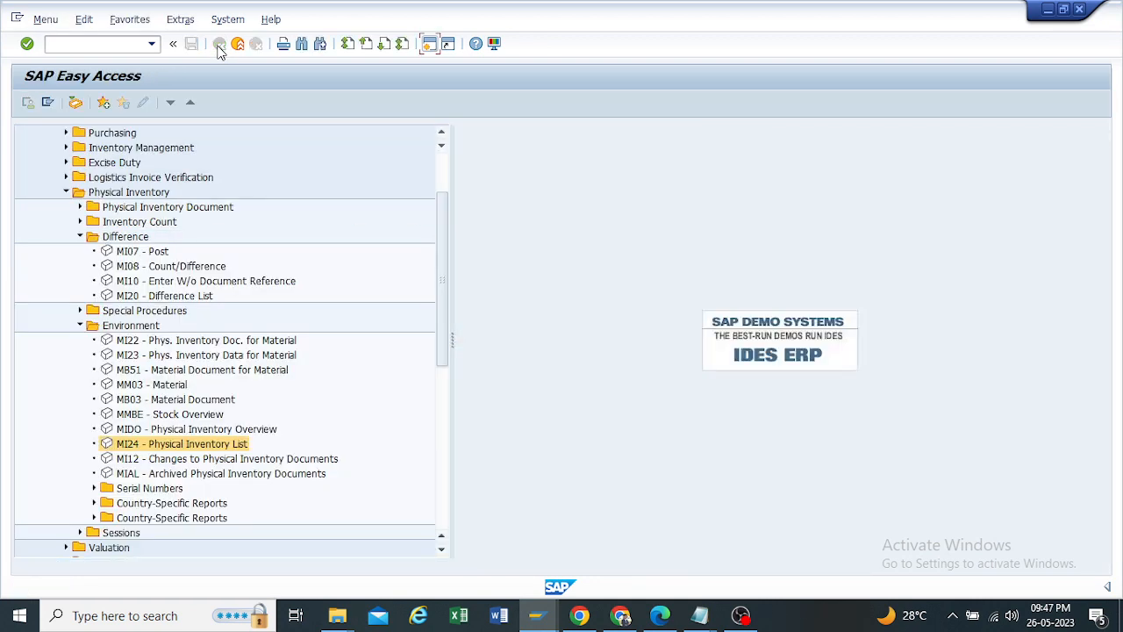
left_click(80, 326)
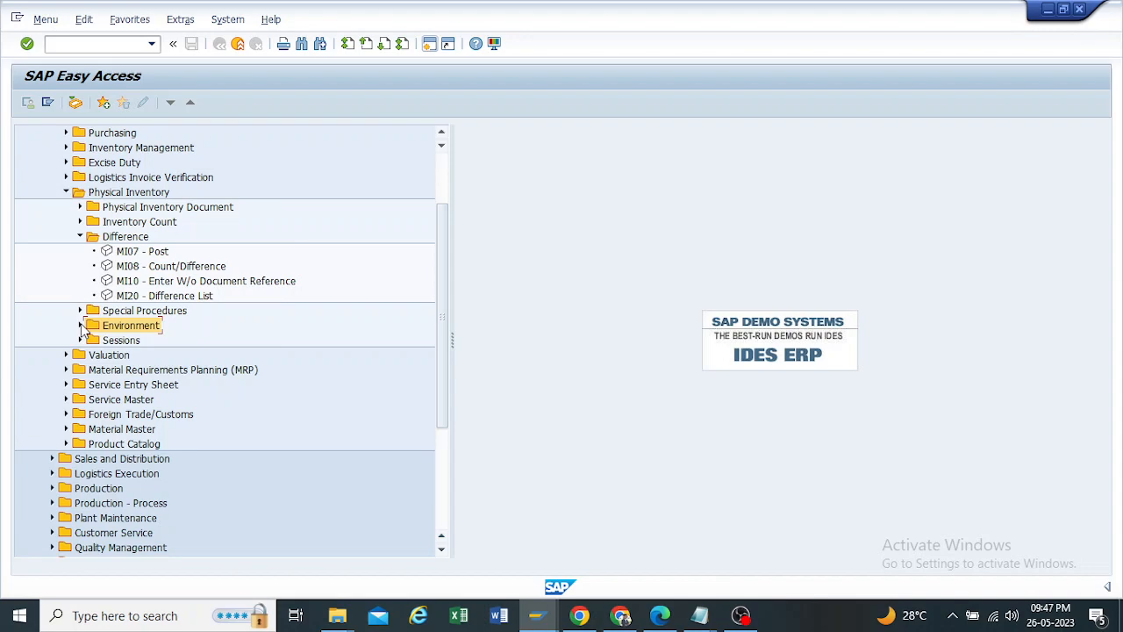
Step: Switch to Physical Inventory.pdf in Edge, review the 701 and 702 movement types, and find the Case 2 section
left_click(667, 616)
scroll(667, 378, "down", 6)
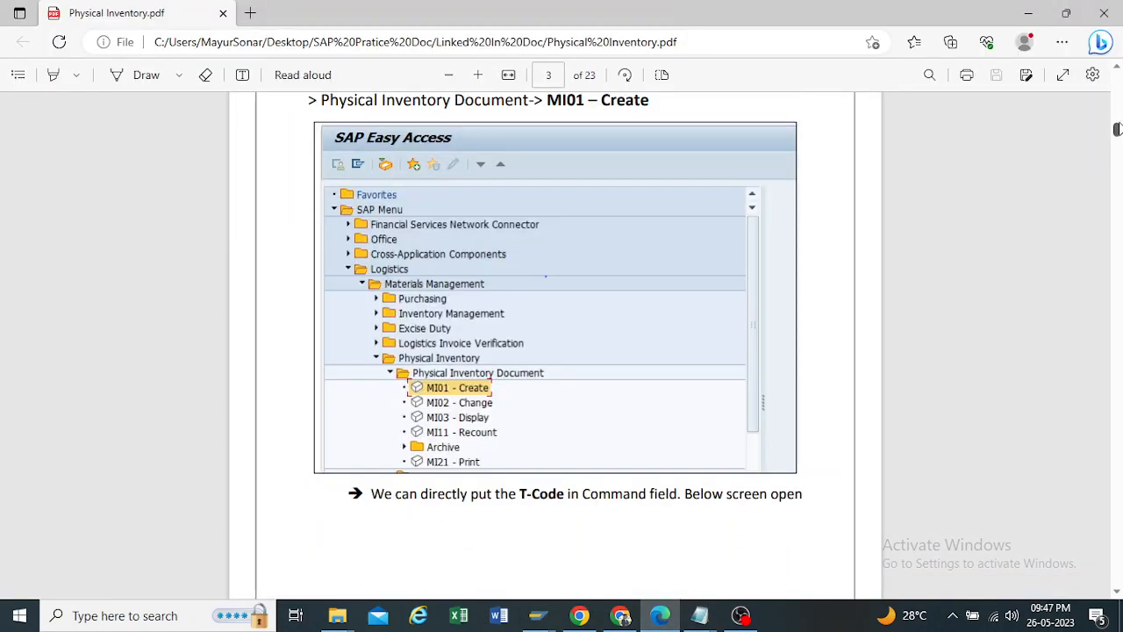
left_click_drag(1116, 130, 1116, 501)
scroll(402, 183, "up", 8)
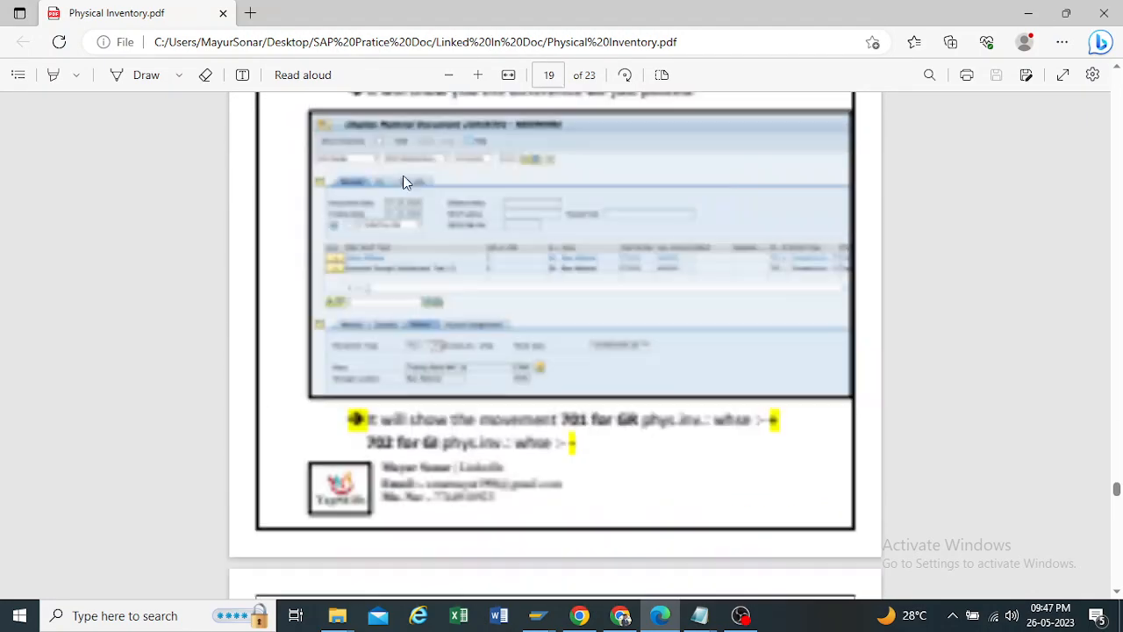
scroll(402, 183, "down", 6)
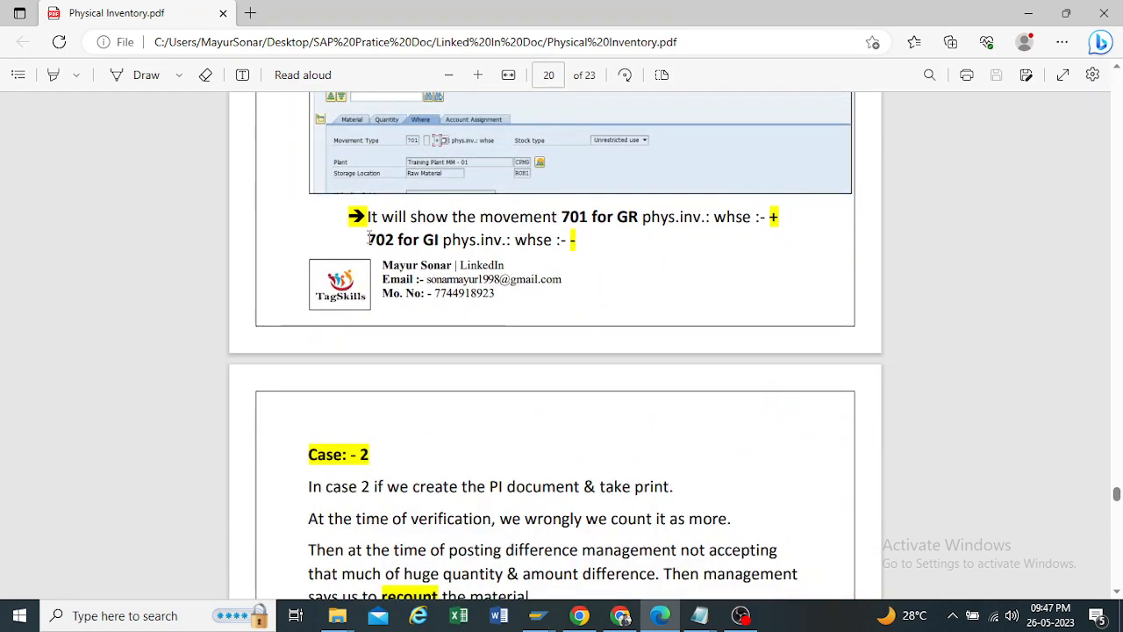
left_click_drag(368, 239, 400, 239)
scroll(400, 239, "down", 5)
scroll(400, 238, "up", 1)
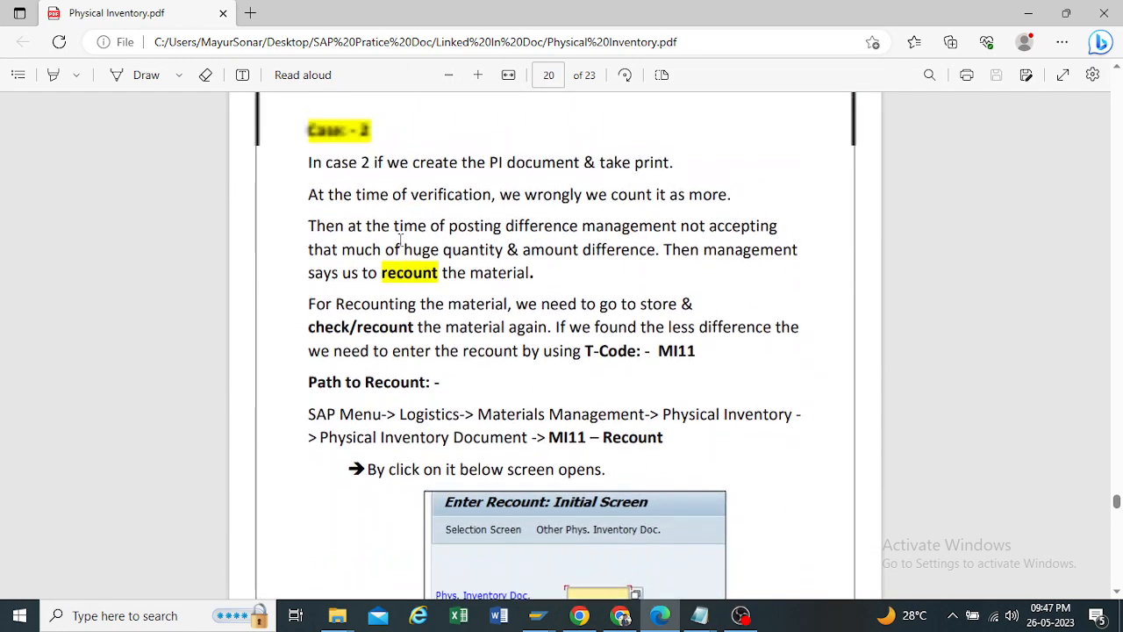
Step: Read the Case 2 text on printing the PI document, a wrong count at verification, and the rejected posting difference
left_click_drag(309, 163, 678, 169)
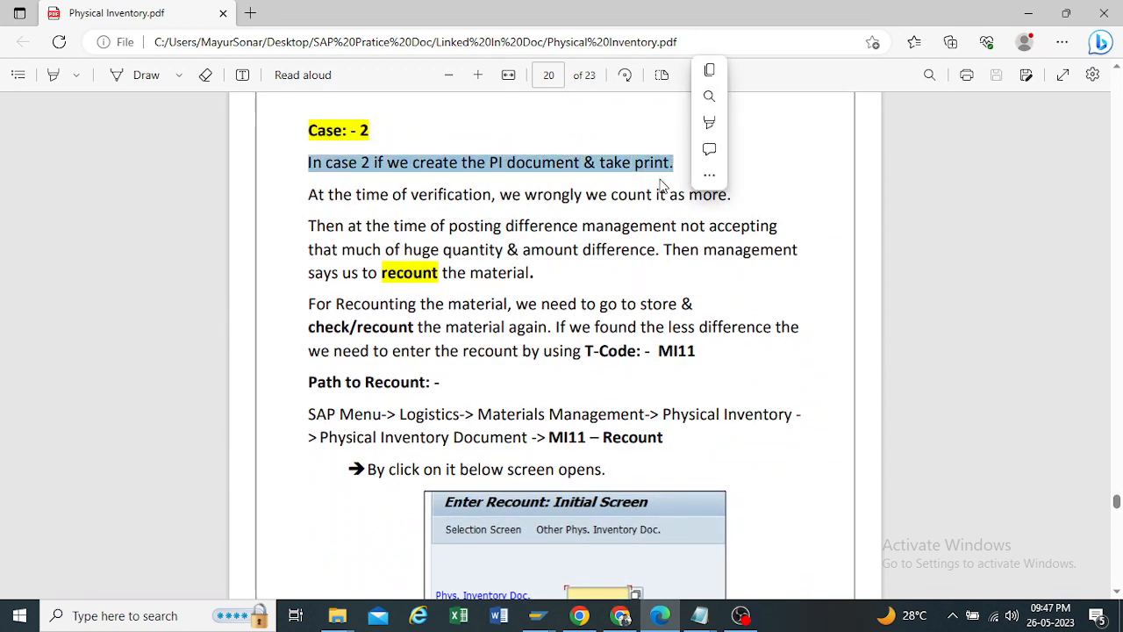
left_click(604, 163)
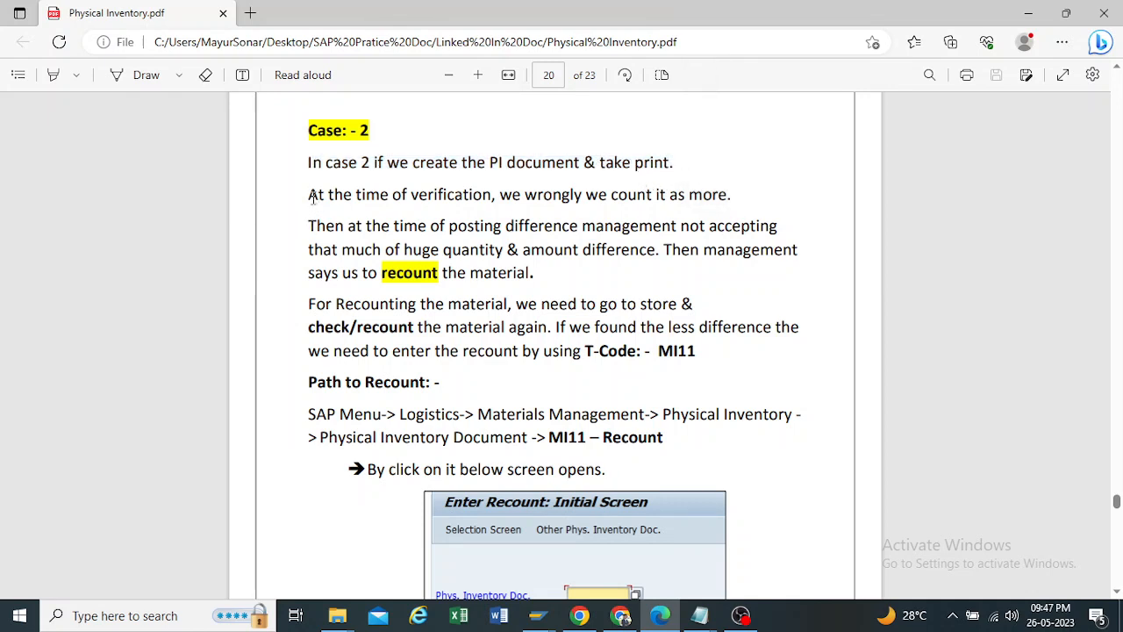
left_click_drag(308, 197, 740, 195)
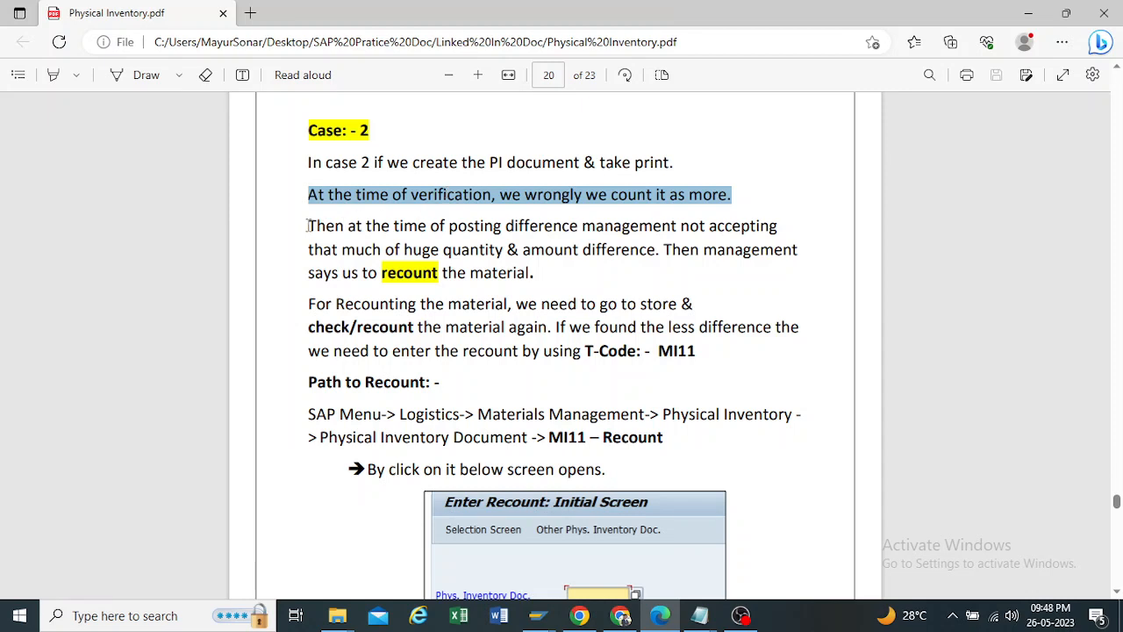
left_click_drag(303, 225, 502, 246)
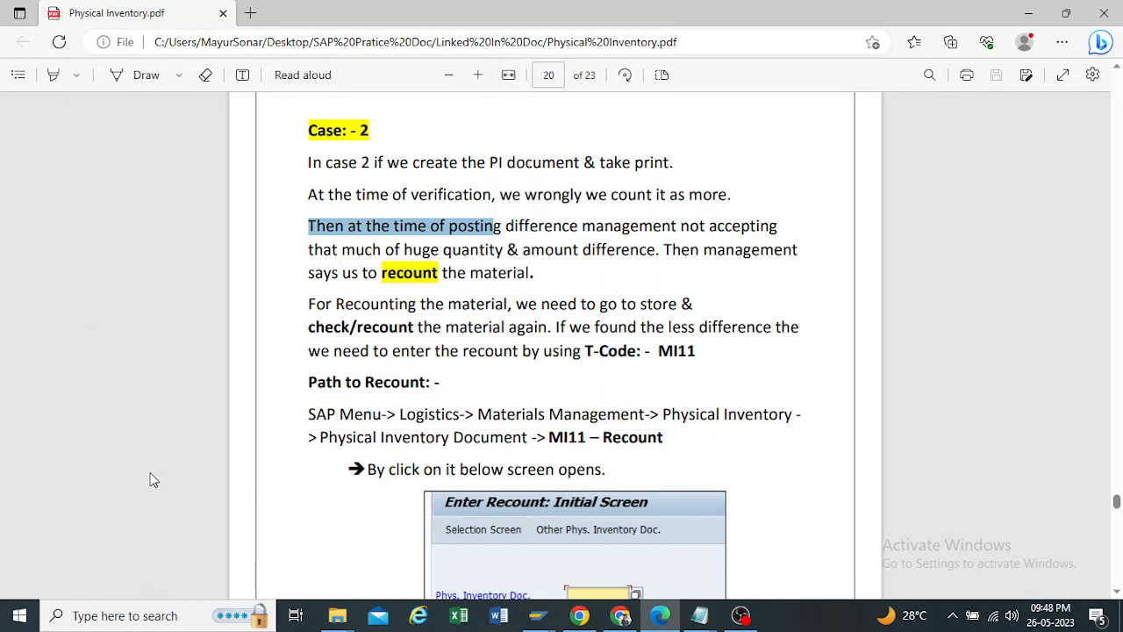
Step: Switch back to SAP Easy Access, collapse the Difference folder, and expand the Physical Inventory Document folder
left_click(553, 612)
left_click(422, 532)
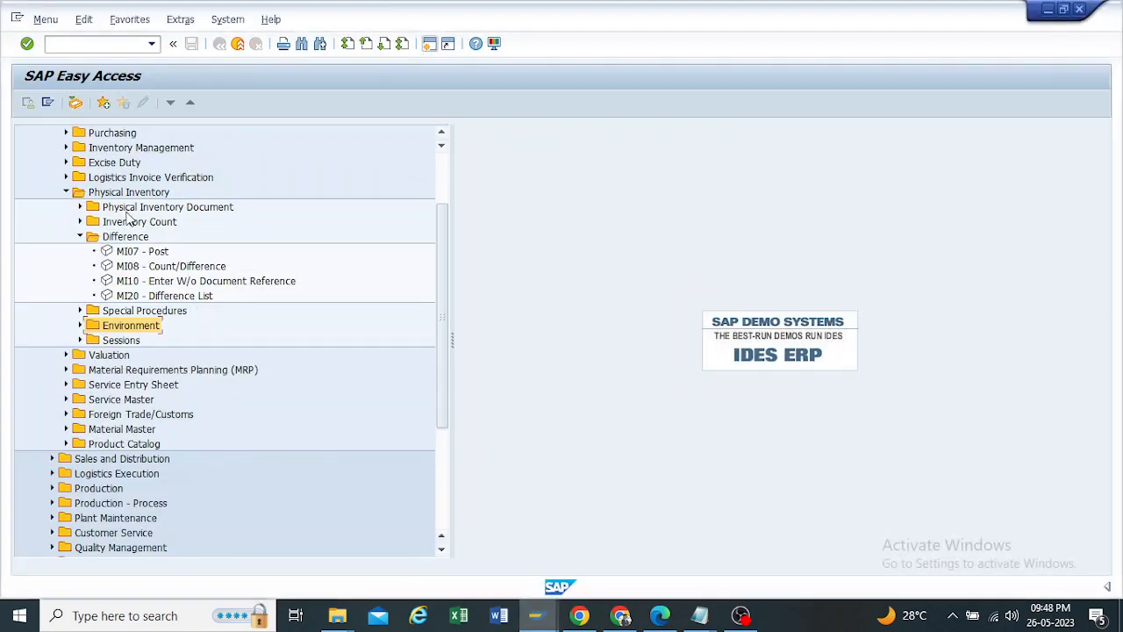
left_click(79, 236)
left_click(79, 206)
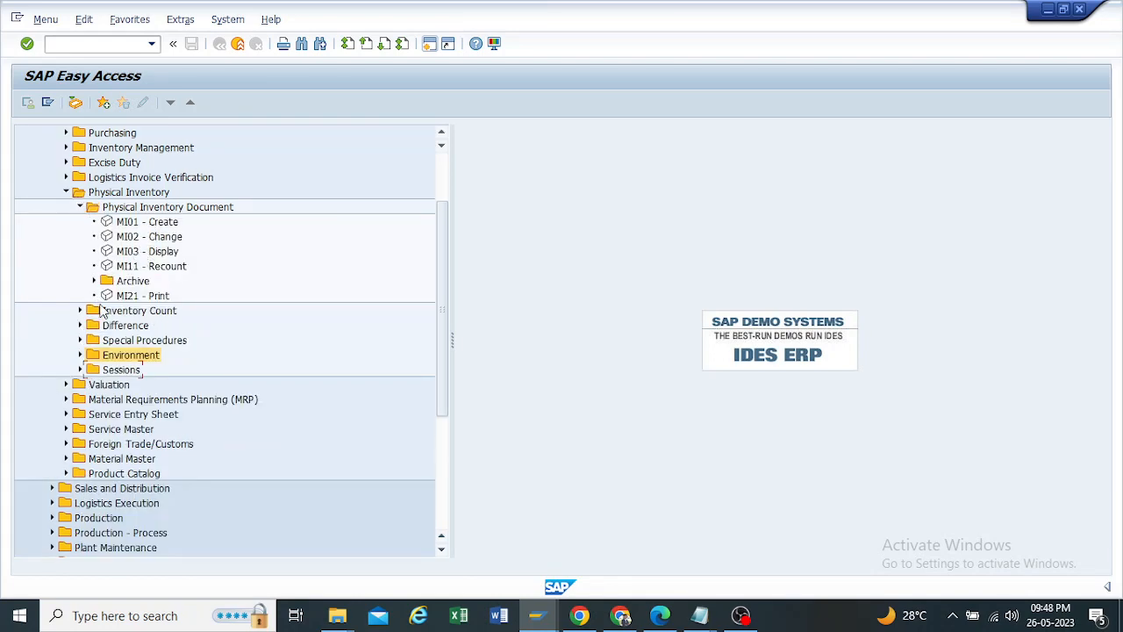
Step: Open the MI11 recount selection list for document 23, fiscal year 2023, and leave it without posting
left_click(139, 267)
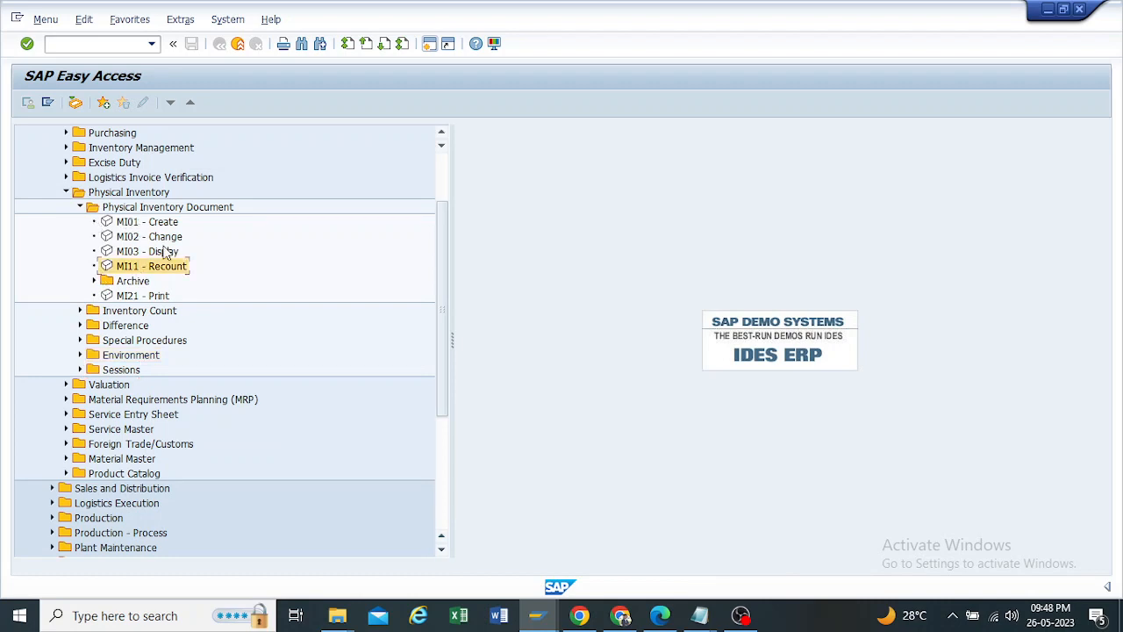
double_click(129, 267)
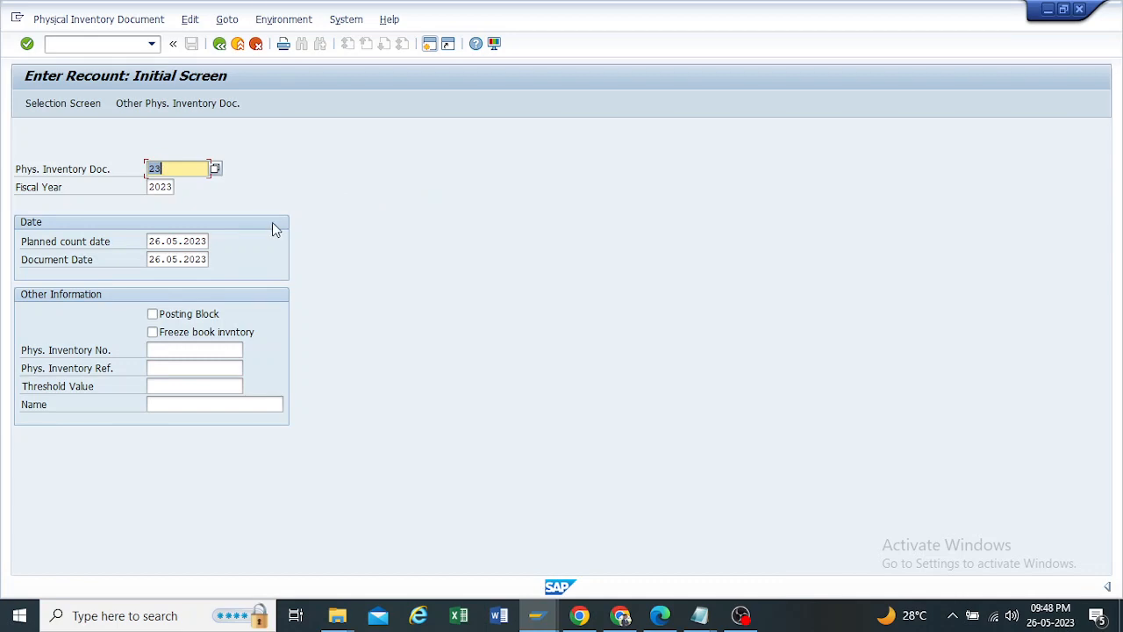
key("Return")
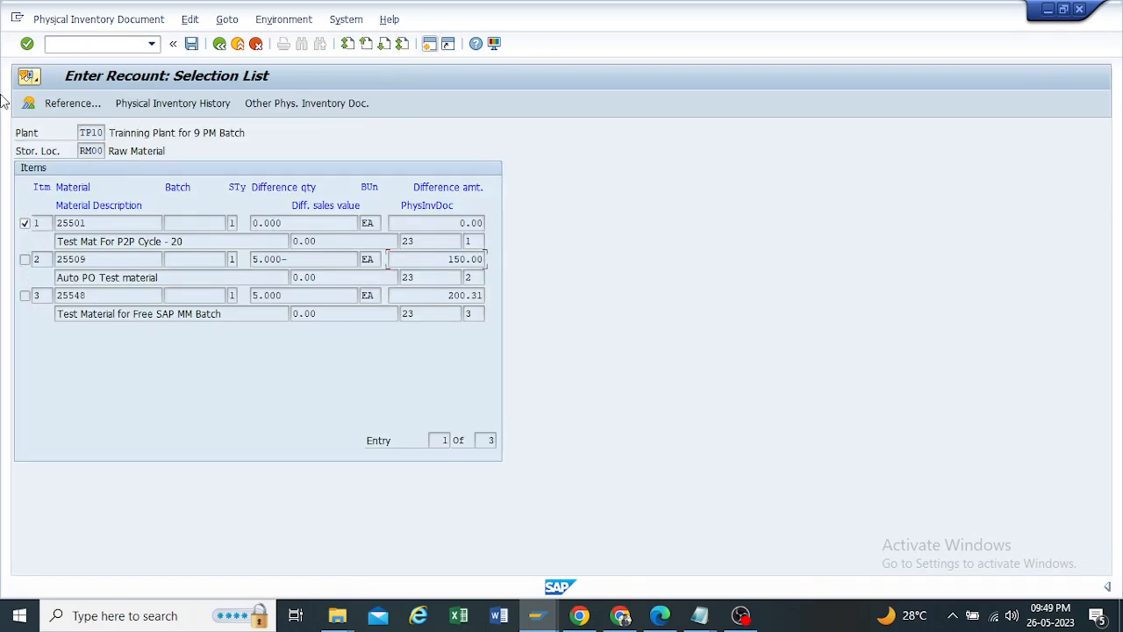
left_click(223, 43)
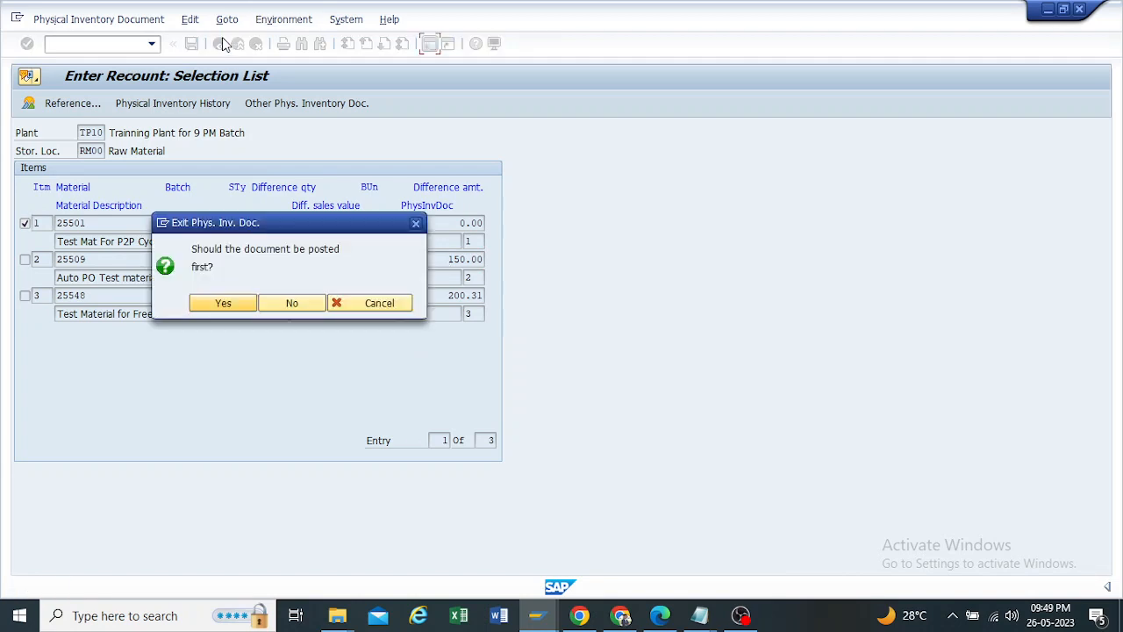
left_click(291, 302)
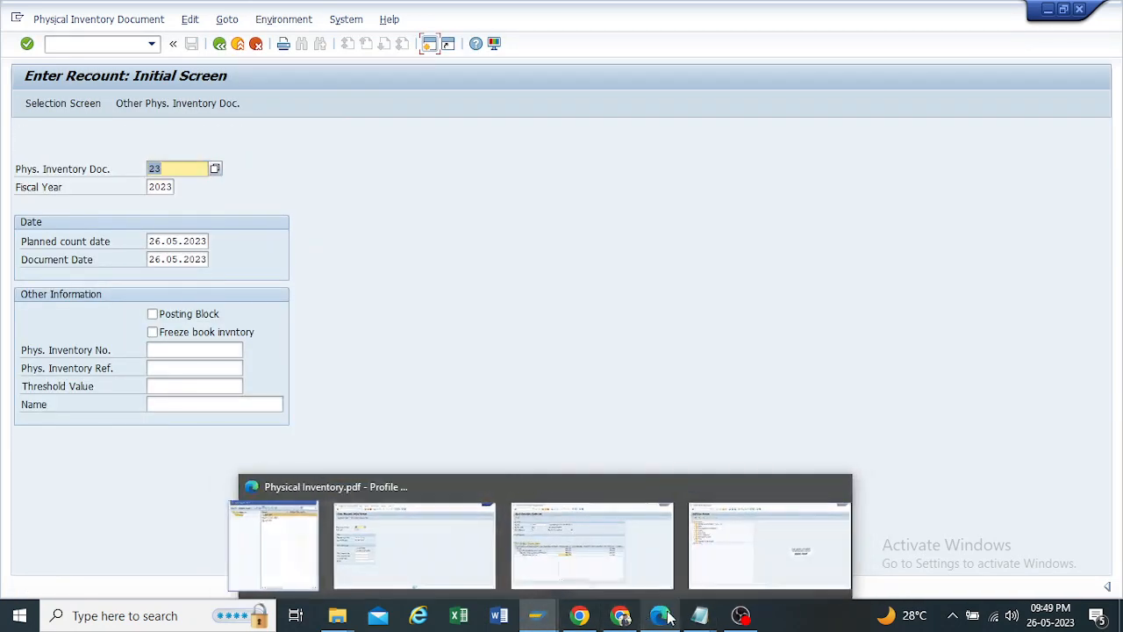
Step: Switch to Physical Inventory.pdf in Edge and review the MI11 recount procedure and the note on Posting Block
left_click(660, 616)
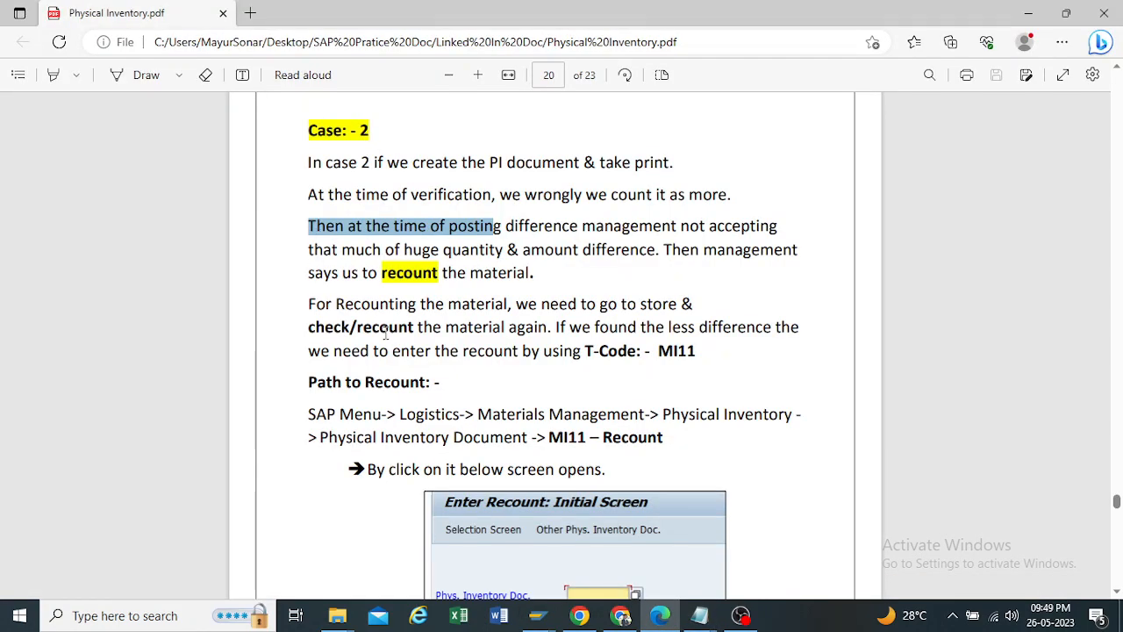
scroll(385, 334, "down", 10)
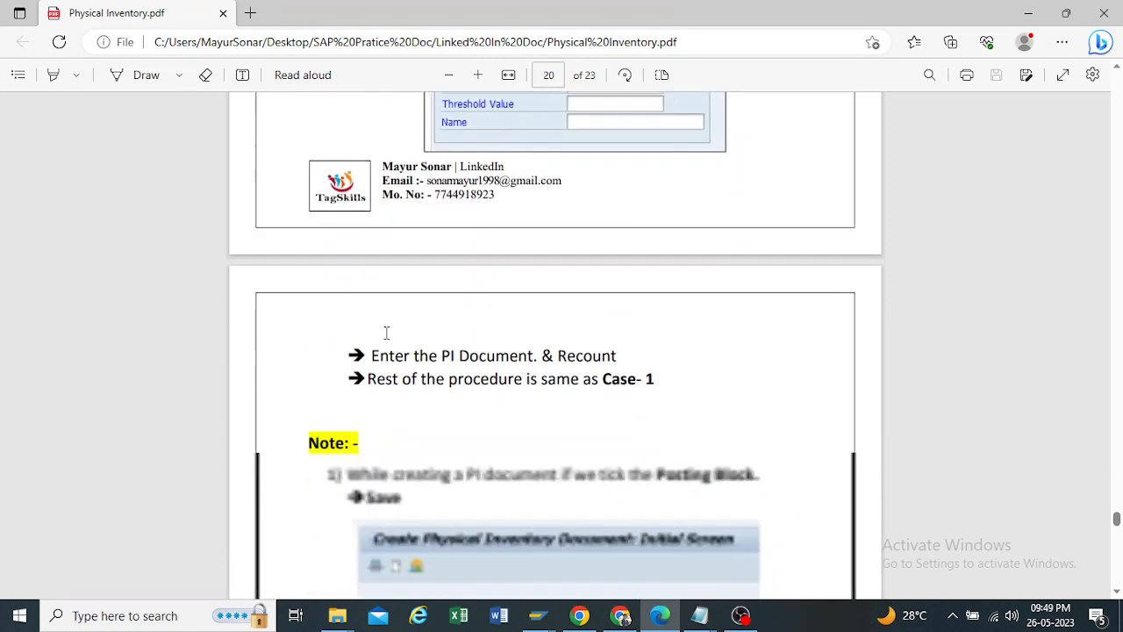
scroll(386, 333, "down", 10)
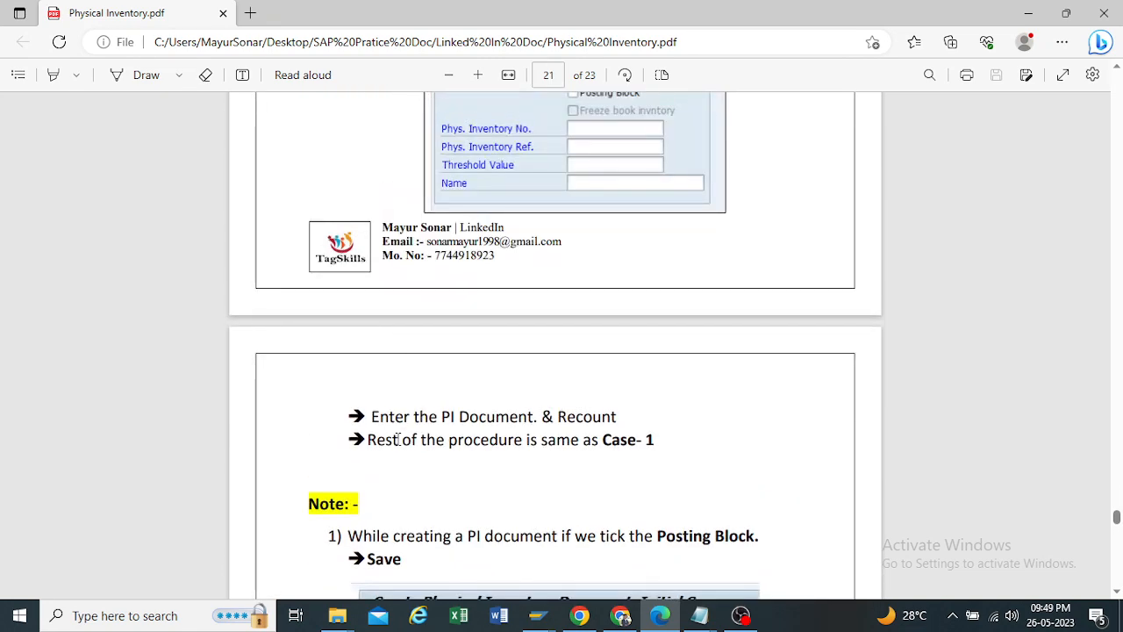
scroll(516, 290, "up", 5)
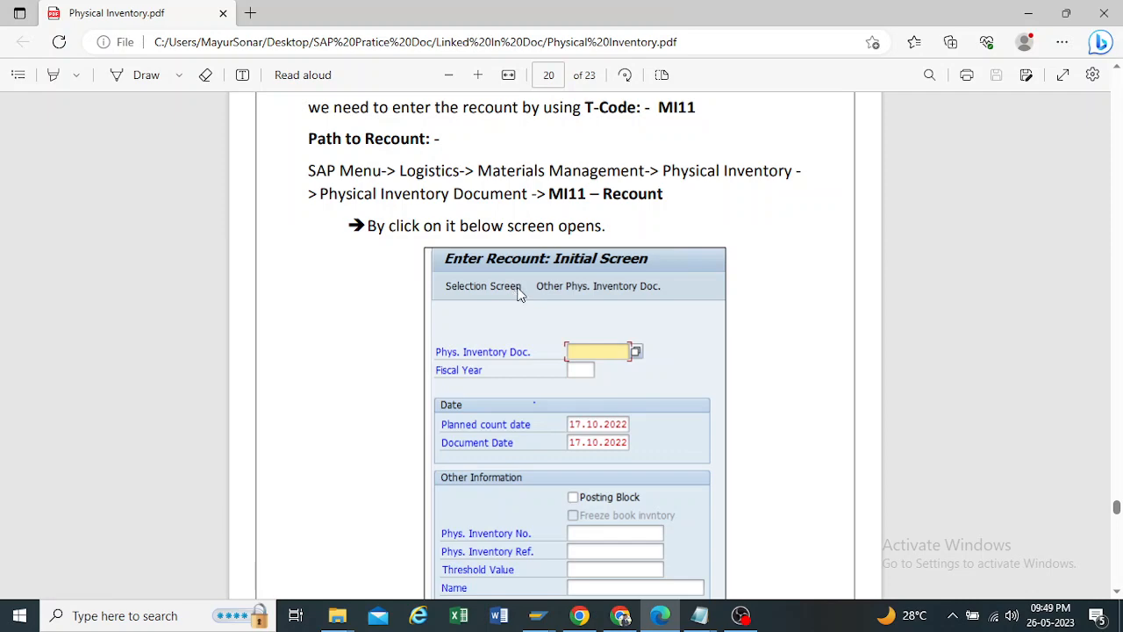
scroll(516, 290, "down", 5)
scroll(518, 294, "down", 12)
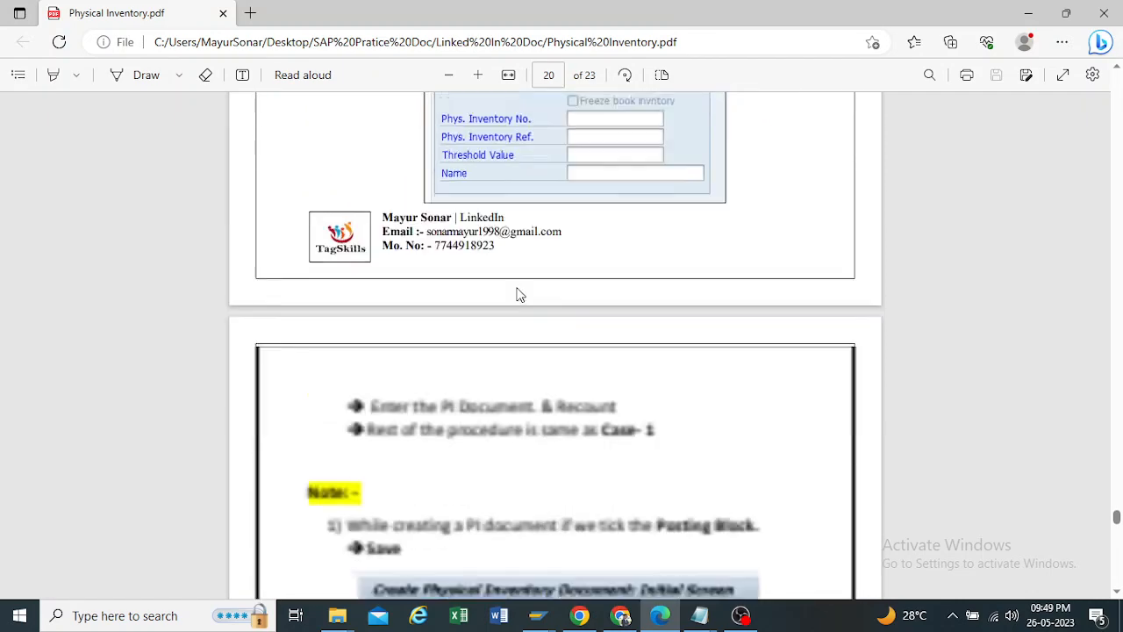
scroll(518, 293, "up", 2)
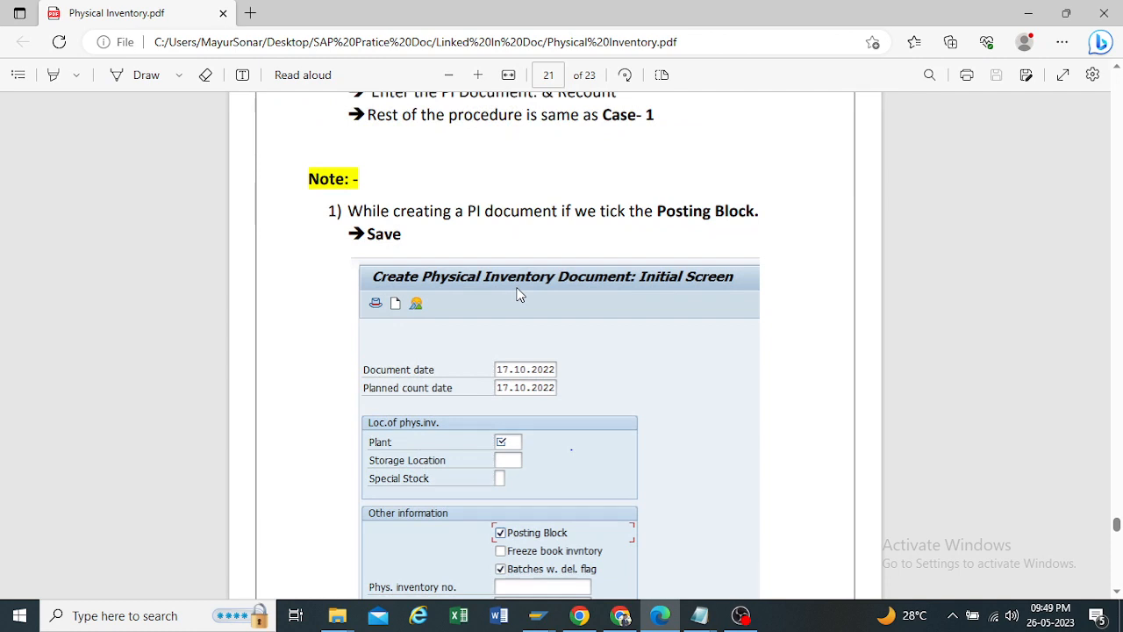
scroll(516, 295, "down", 2)
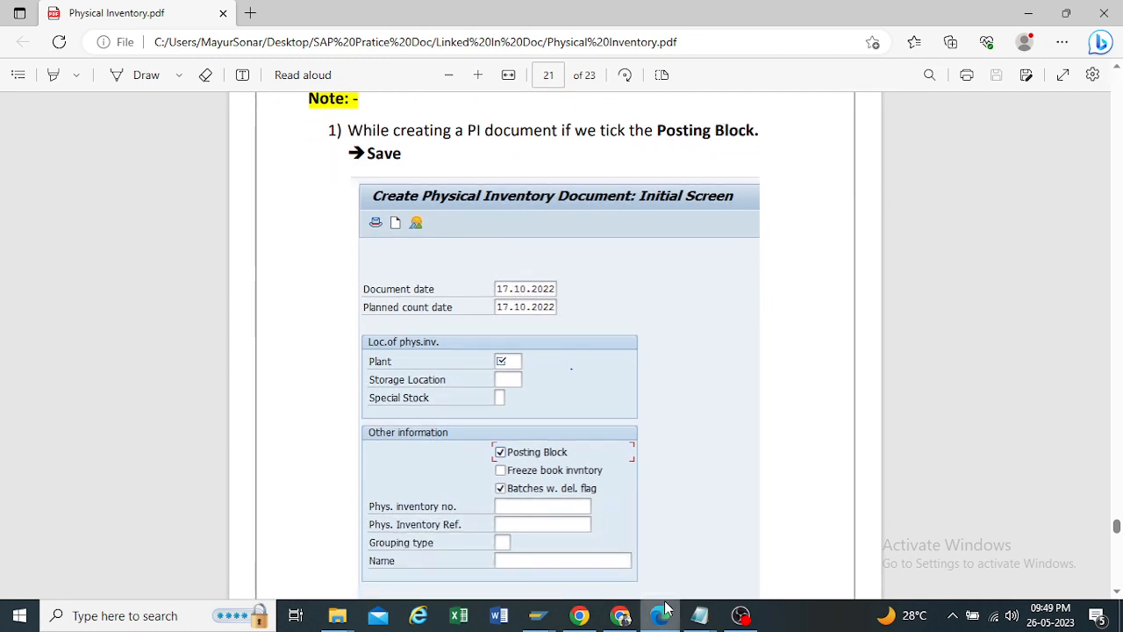
Step: Switch to the Enter Recount session in SAP and leave MI11 for SAP Easy Access
mouse_move(699, 614)
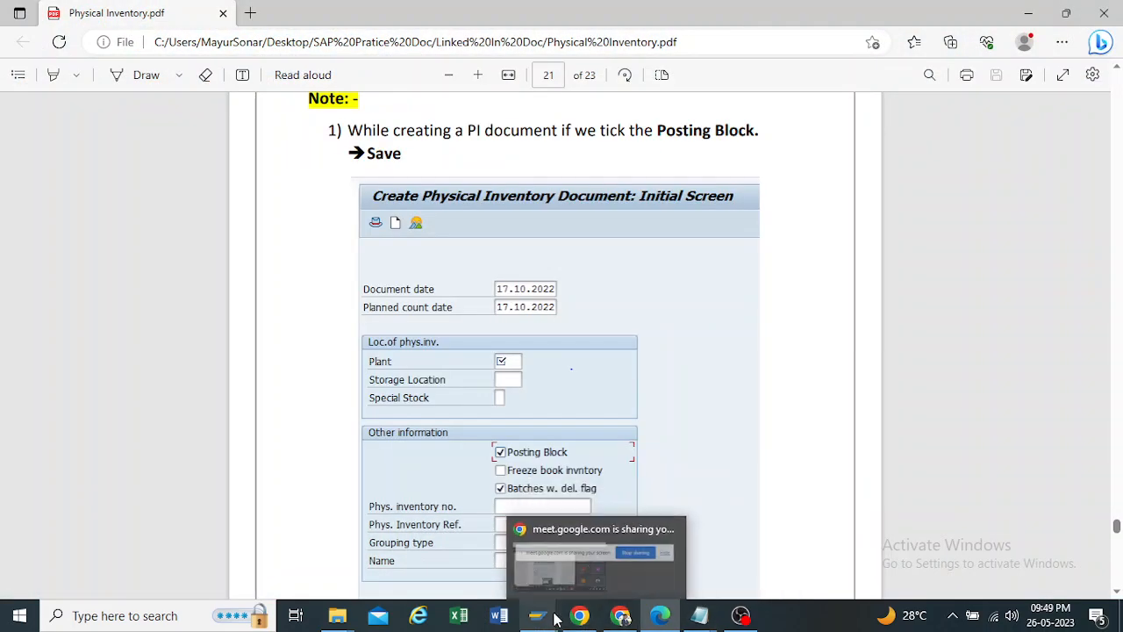
mouse_move(538, 615)
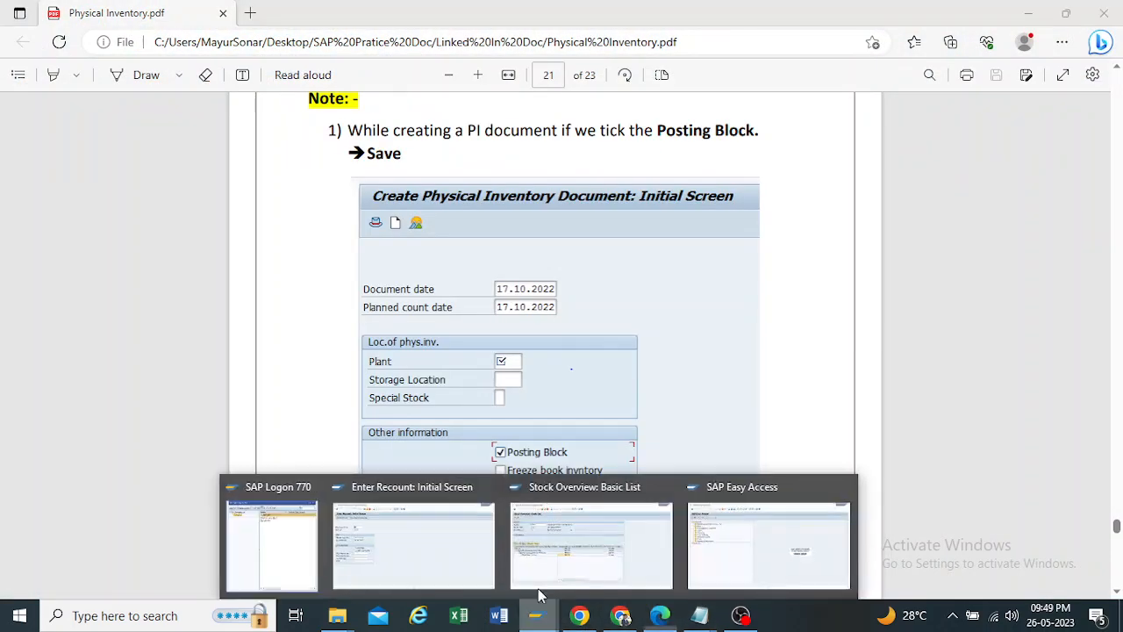
mouse_move(537, 559)
left_click(416, 549)
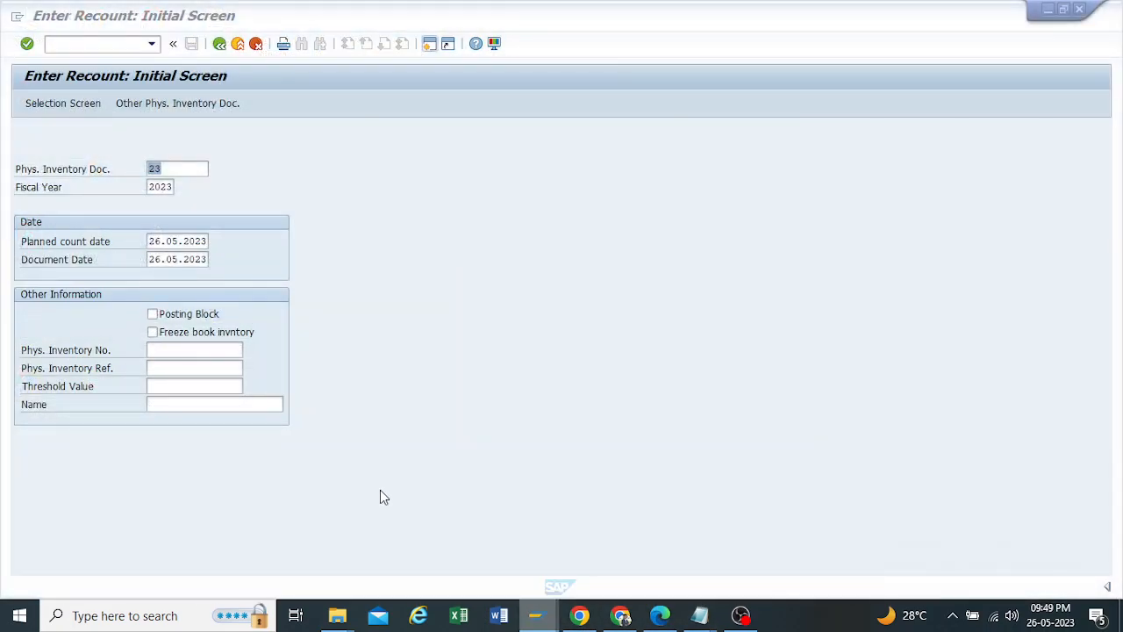
left_click(220, 43)
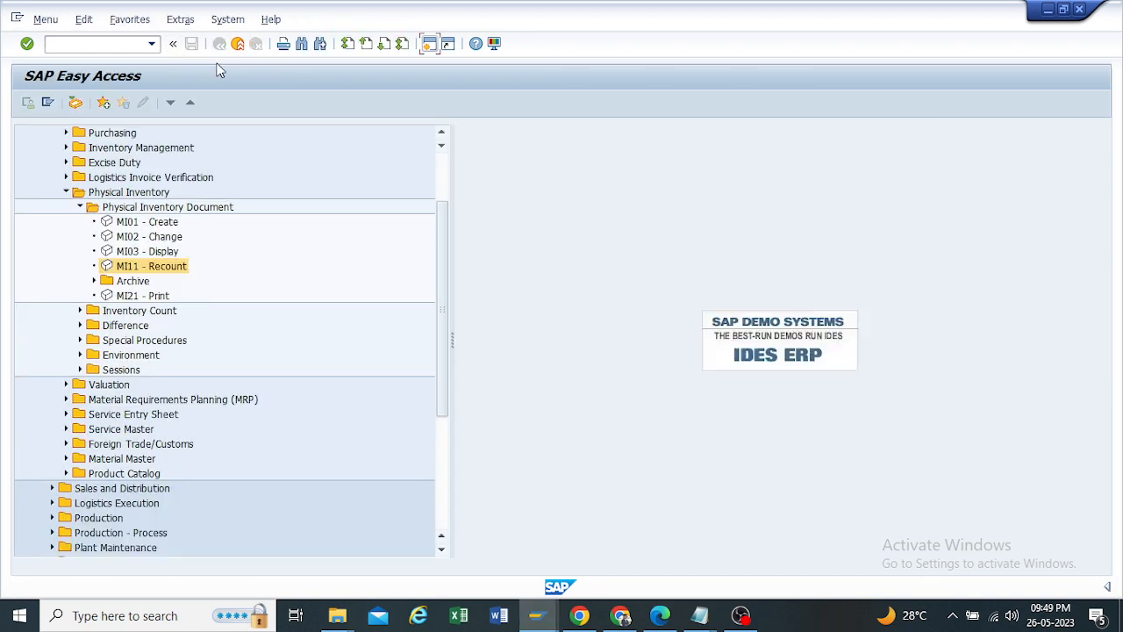
Step: Open MI01 Create for plant TP10, storage location RM00, and toggle Posting Block and Freeze book inventory on and off
double_click(141, 222)
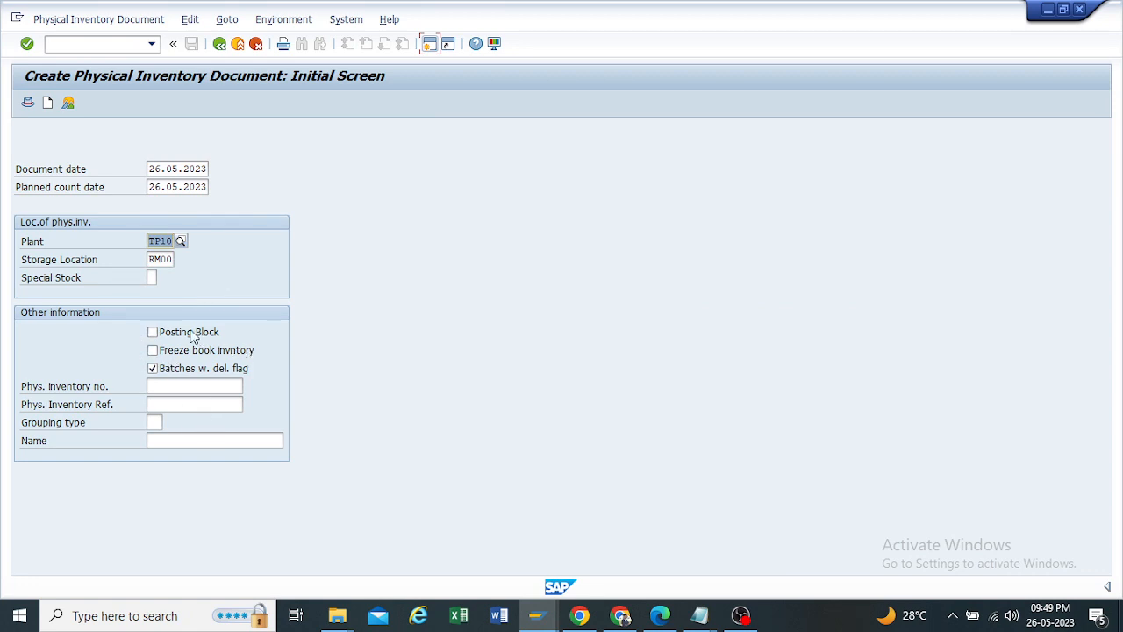
left_click(151, 333)
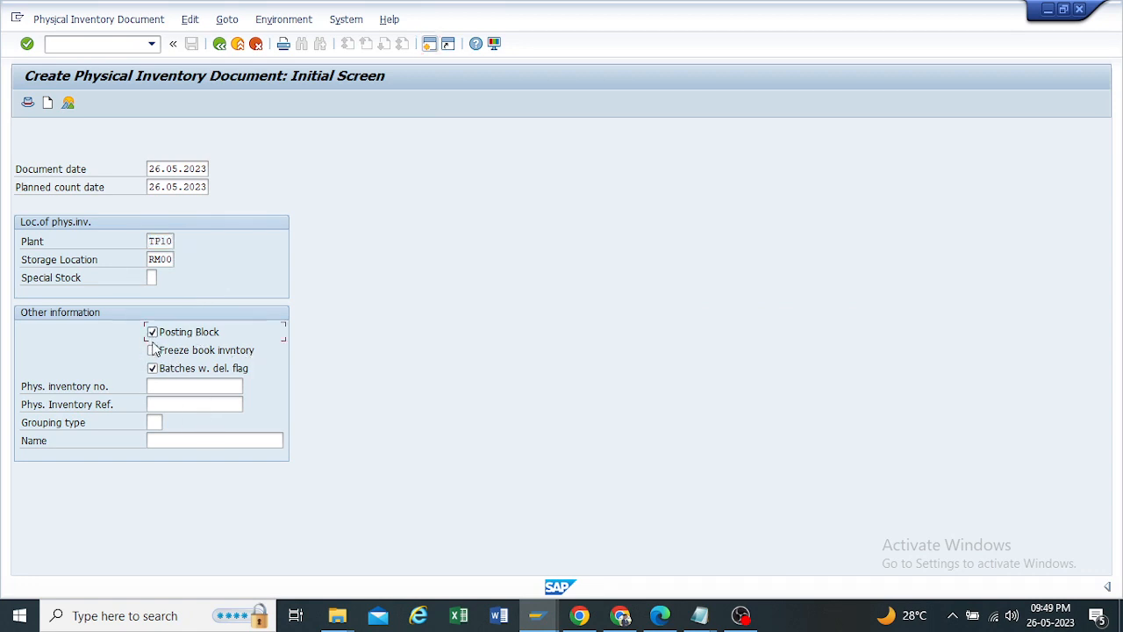
left_click(153, 349)
left_click(153, 333)
left_click(153, 334)
left_click(153, 351)
left_click(153, 352)
Step: Switch to Physical Inventory.pdf in Edge and review the Posting Block note and its example screen on page 21
mouse_move(700, 615)
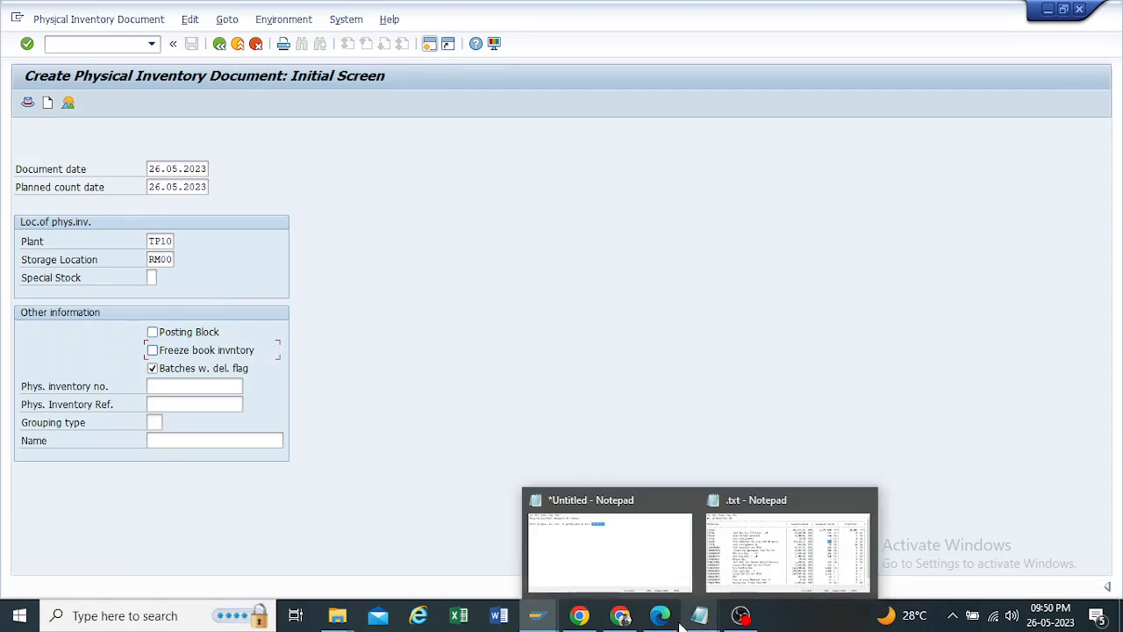
mouse_move(660, 615)
left_click(636, 533)
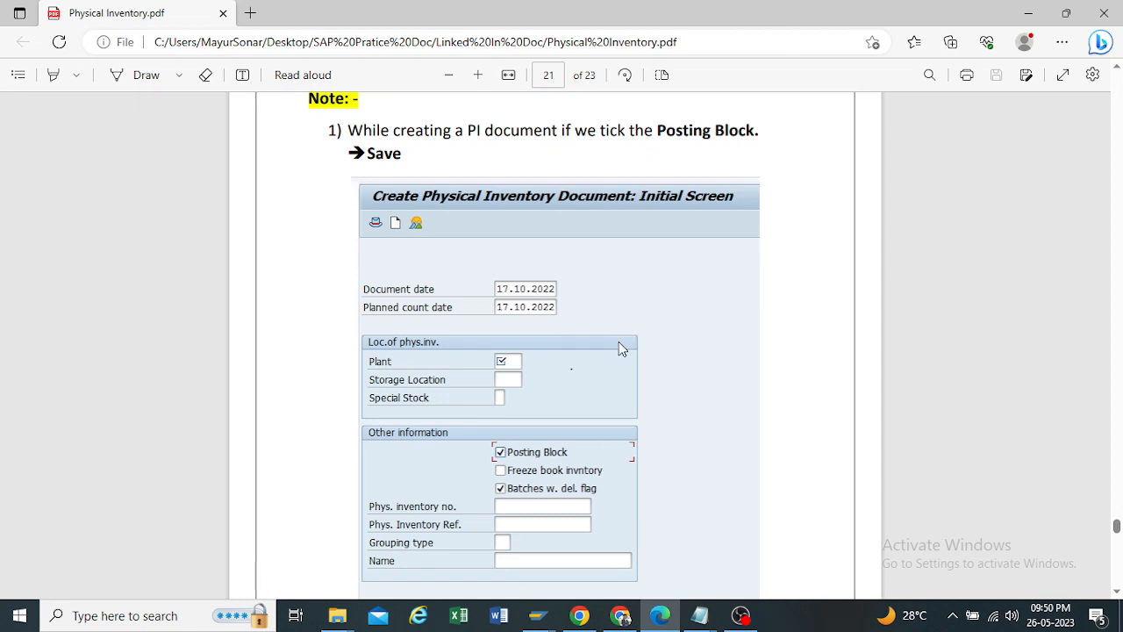
scroll(619, 342, "up", 2)
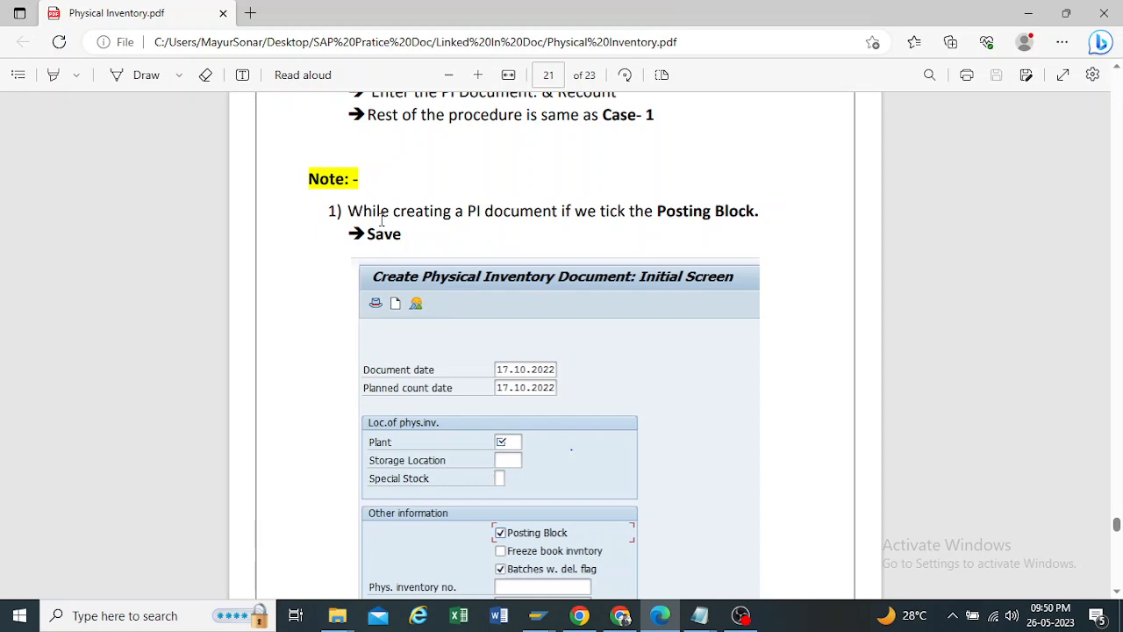
scroll(496, 327, "down", 2)
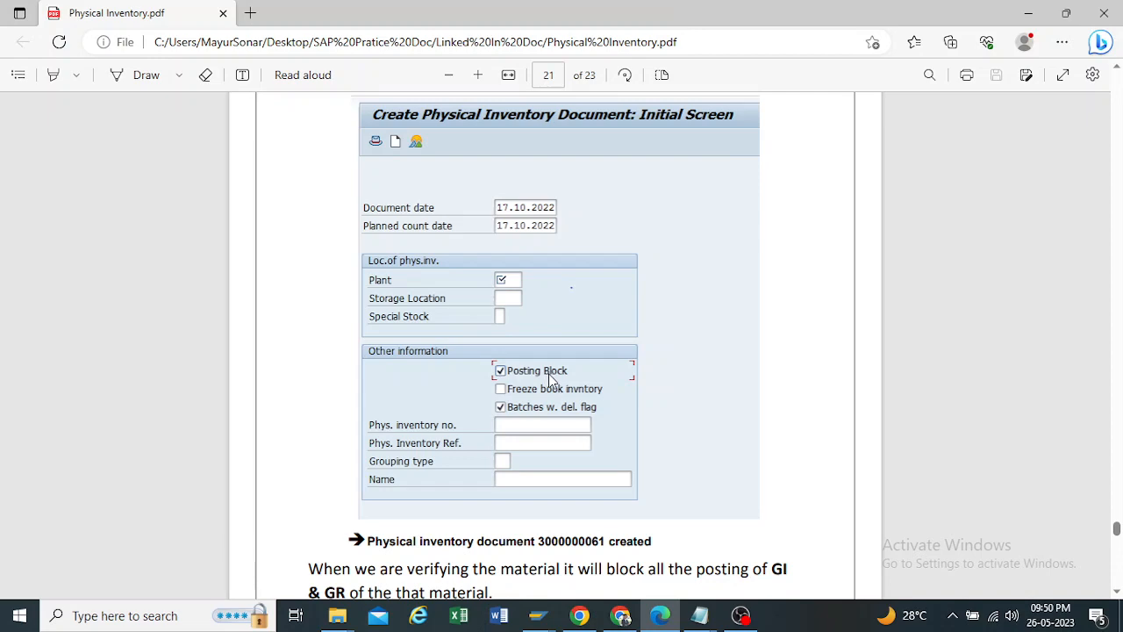
scroll(549, 379, "down", 1)
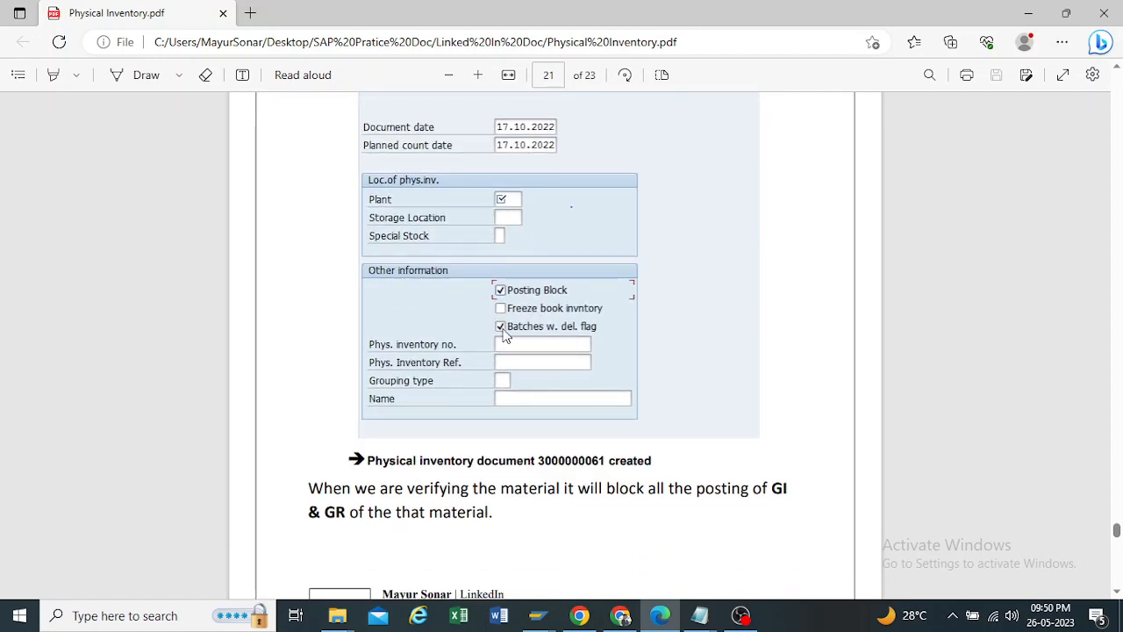
scroll(505, 336, "down", 2)
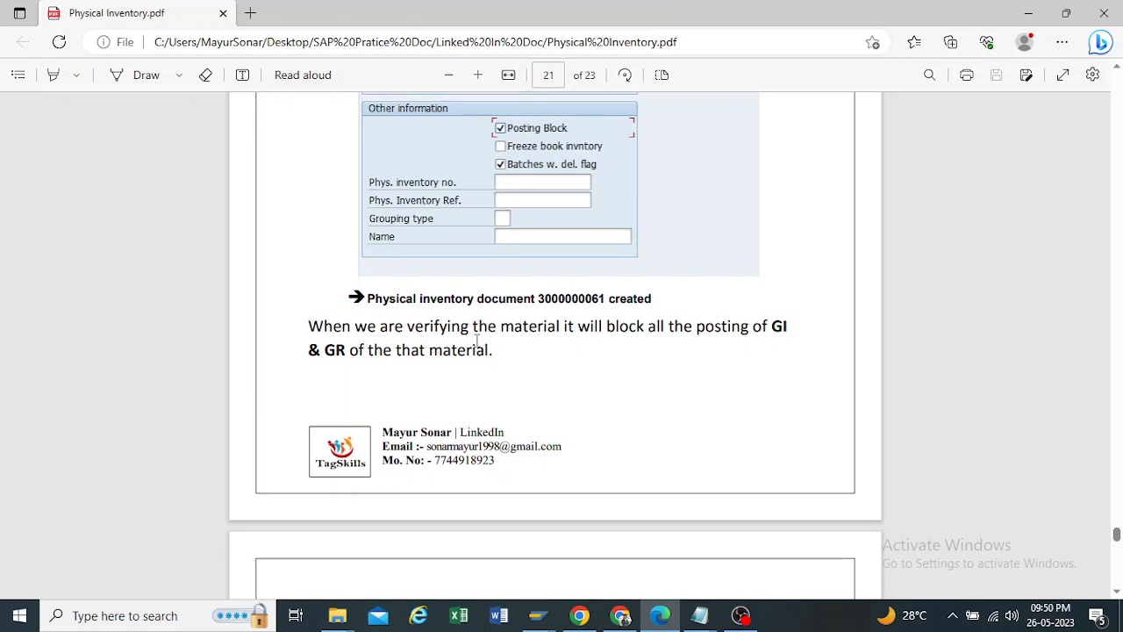
scroll(500, 293, "up", 2)
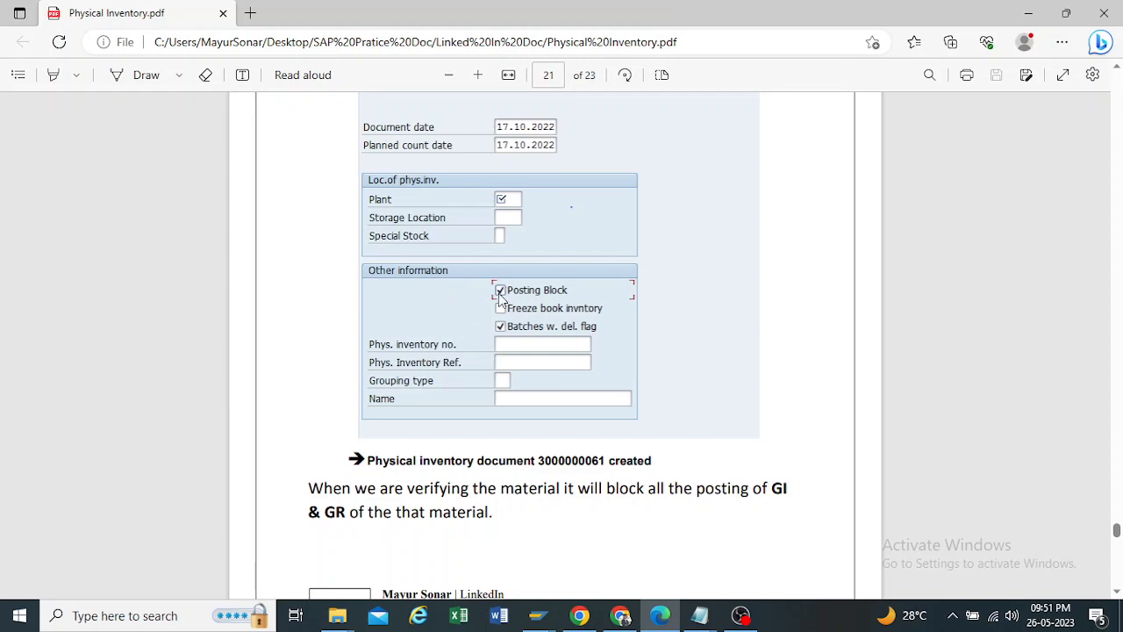
scroll(524, 391, "down", 3)
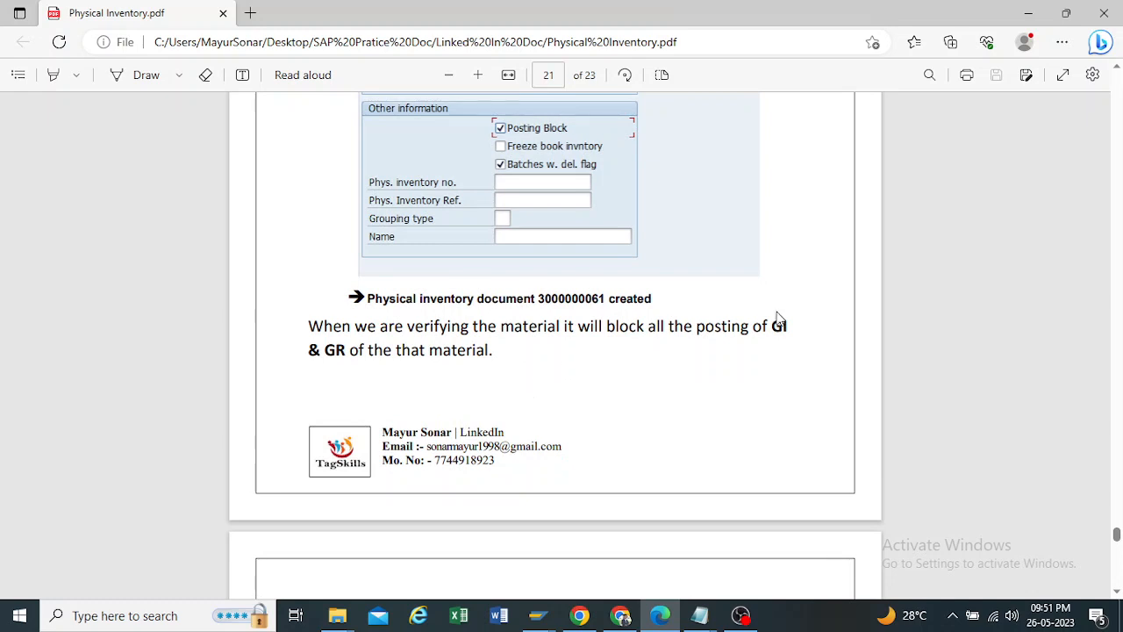
scroll(309, 360, "up", 5)
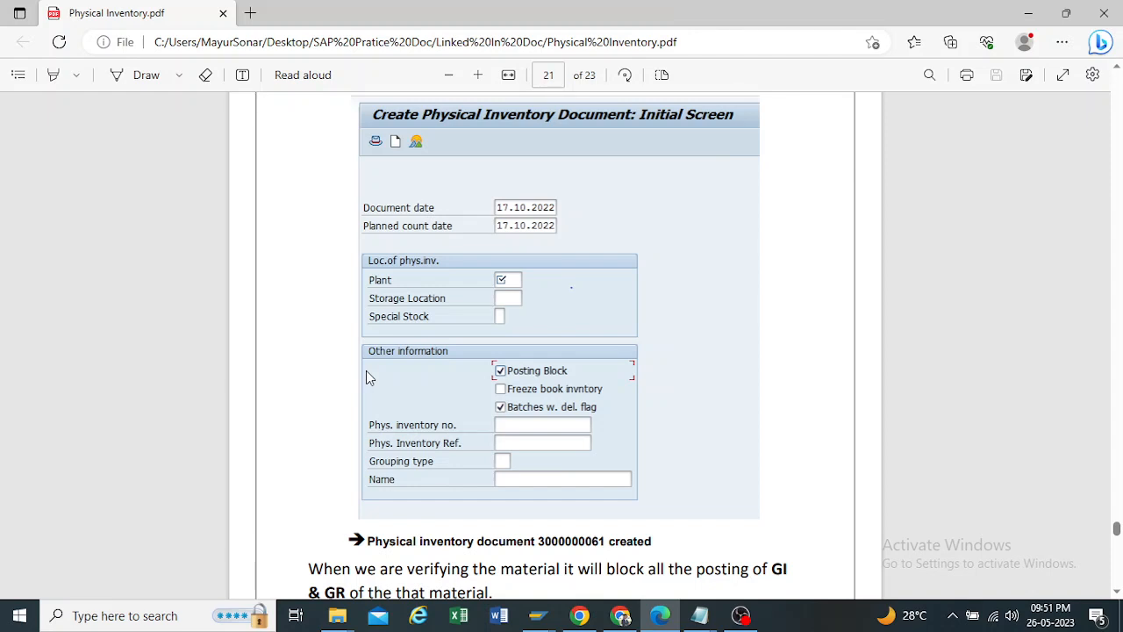
Step: Examine the page 22 example of a MIGO goods issue for a blocked material and compare it with the Posting Block setting
scroll(365, 371, "down", 15)
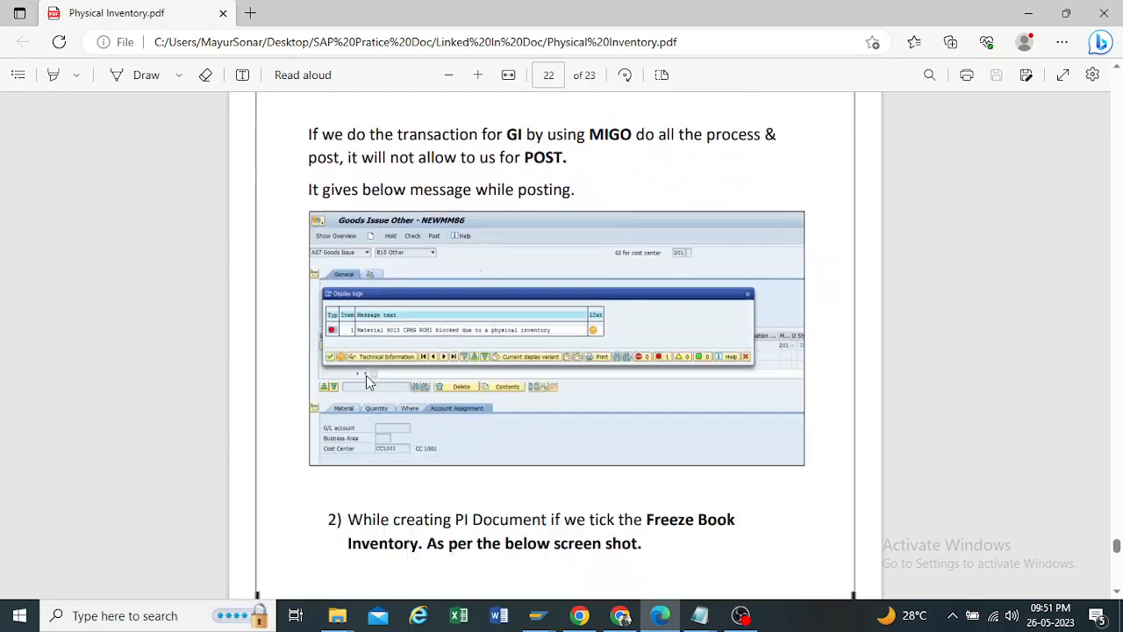
scroll(366, 379, "up", 1)
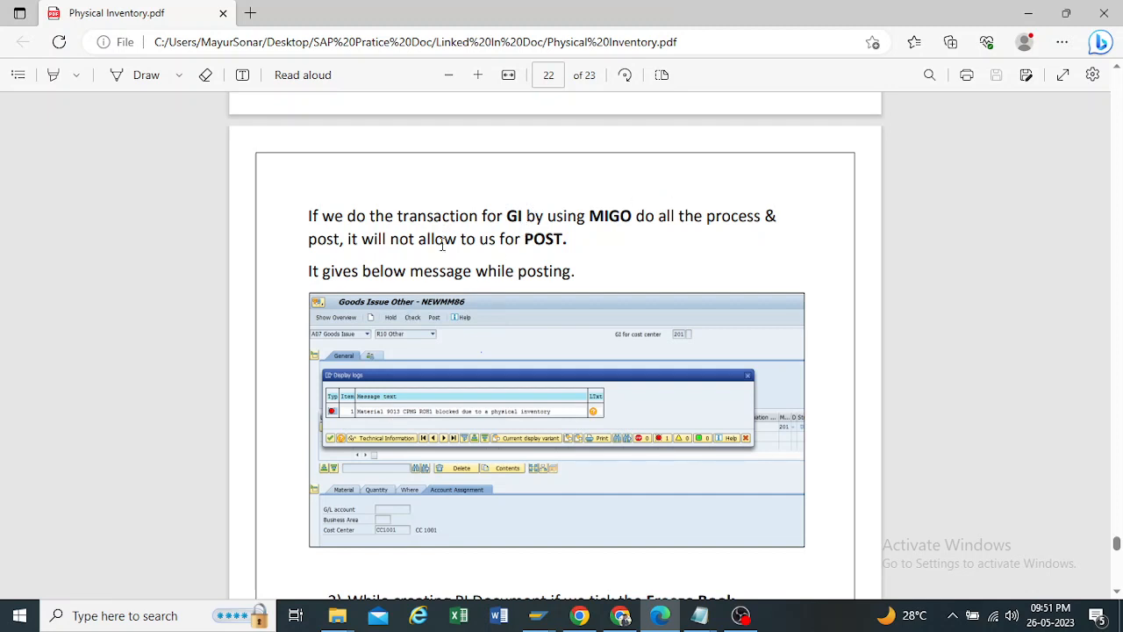
scroll(494, 299, "down", 1)
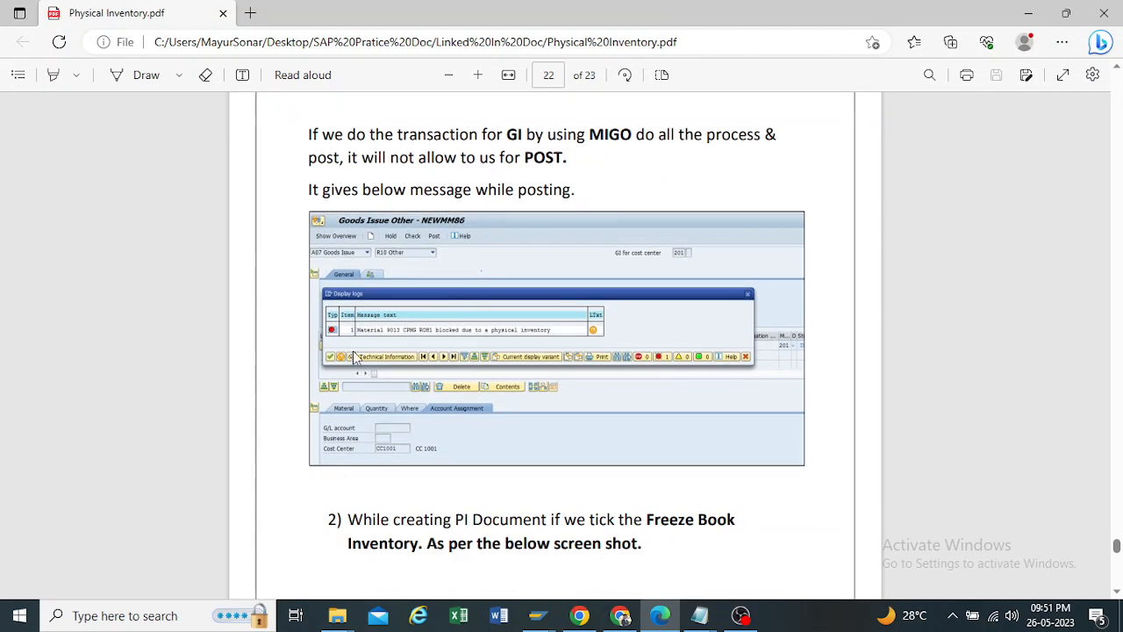
scroll(455, 366, "up", 2)
scroll(455, 367, "up", 6)
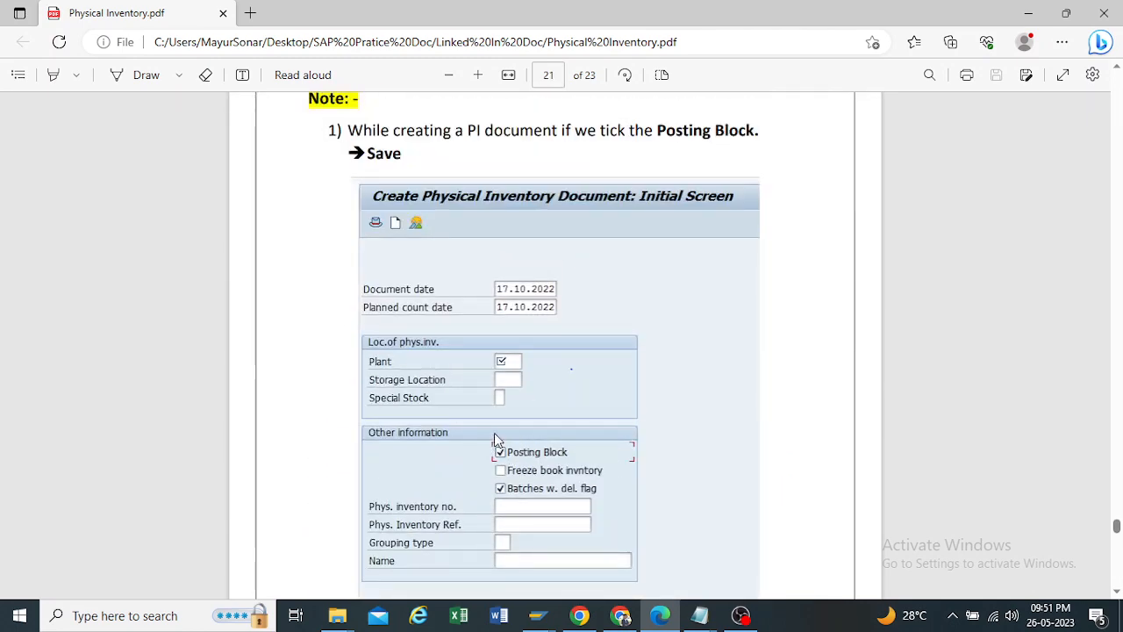
scroll(494, 436, "down", 10)
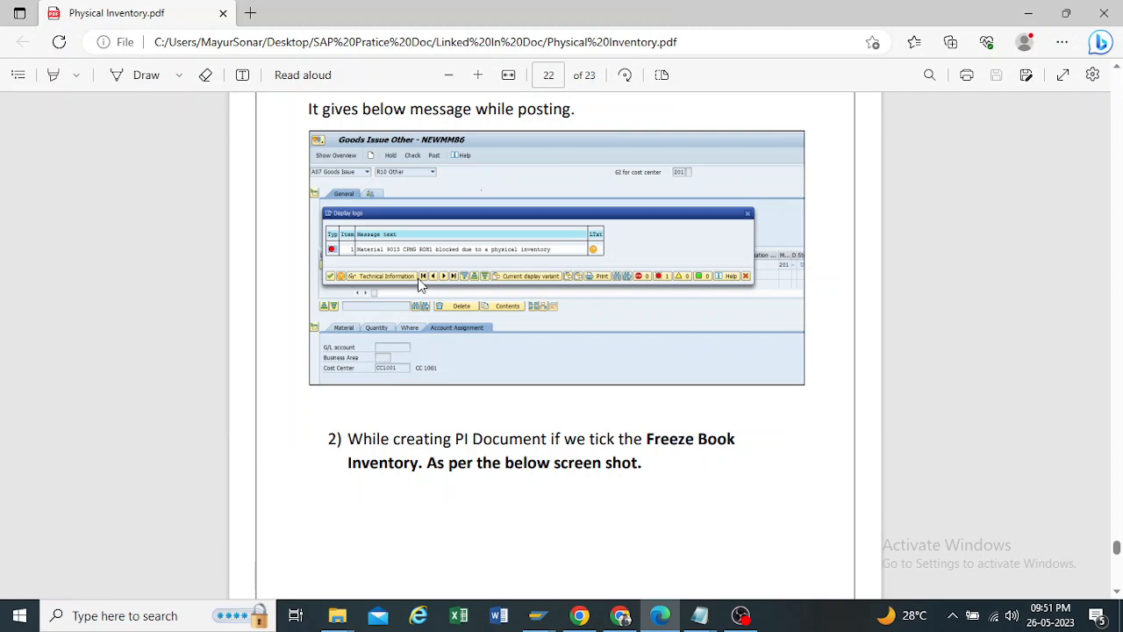
scroll(309, 253, "up", 10)
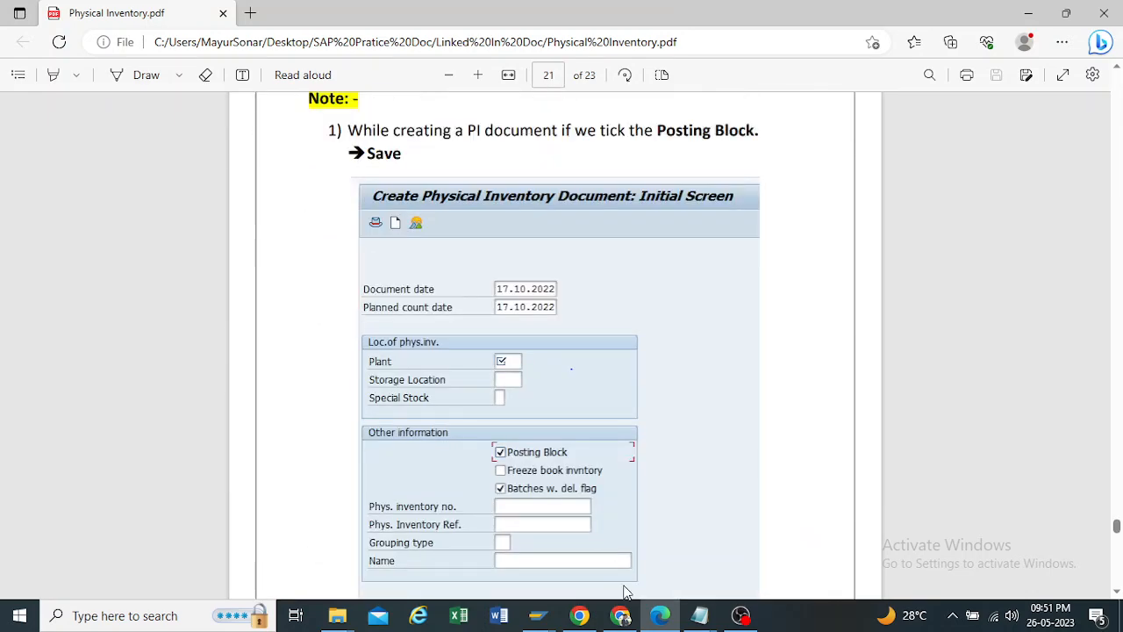
Step: Switch back to the Create Physical Inventory Document session in SAP and enable Freeze book inventory
left_click(539, 616)
left_click(439, 537)
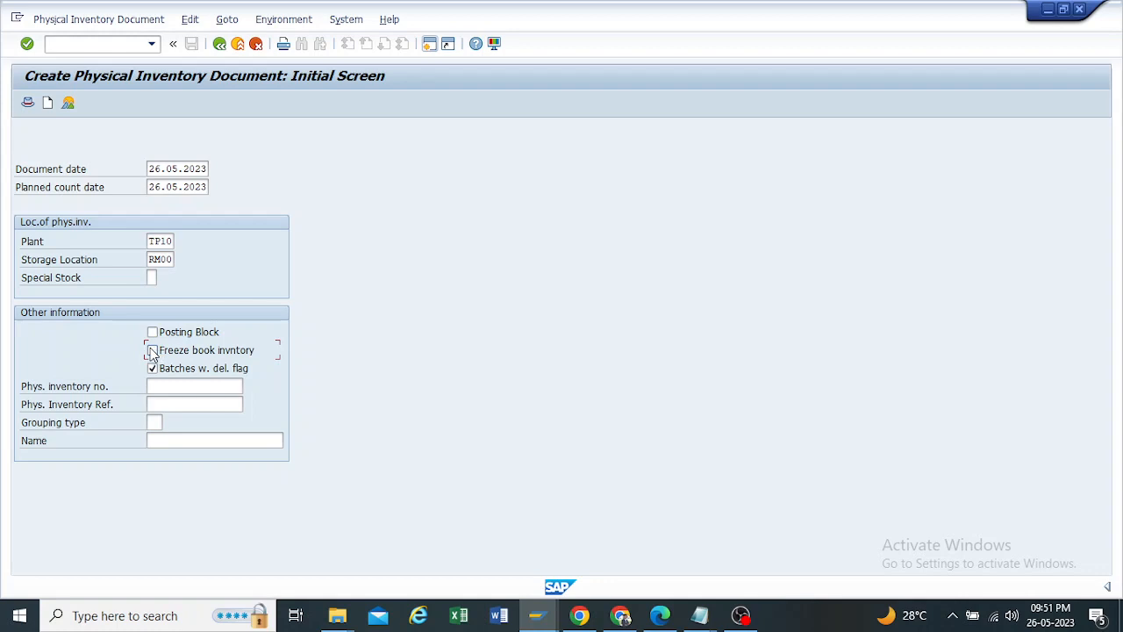
left_click(152, 351)
left_click(153, 351)
Step: Switch to Physical Inventory.pdf in Edge and go to the Freeze Book Inventory note and its example on page 23
left_click(537, 615)
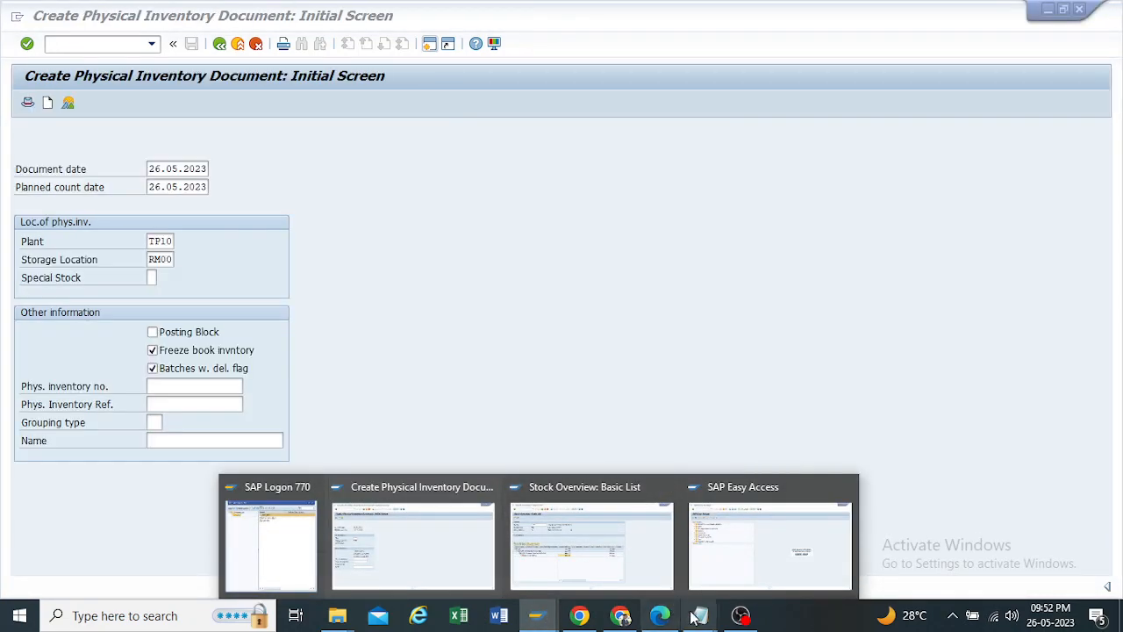
left_click(660, 615)
scroll(536, 350, "down", 10)
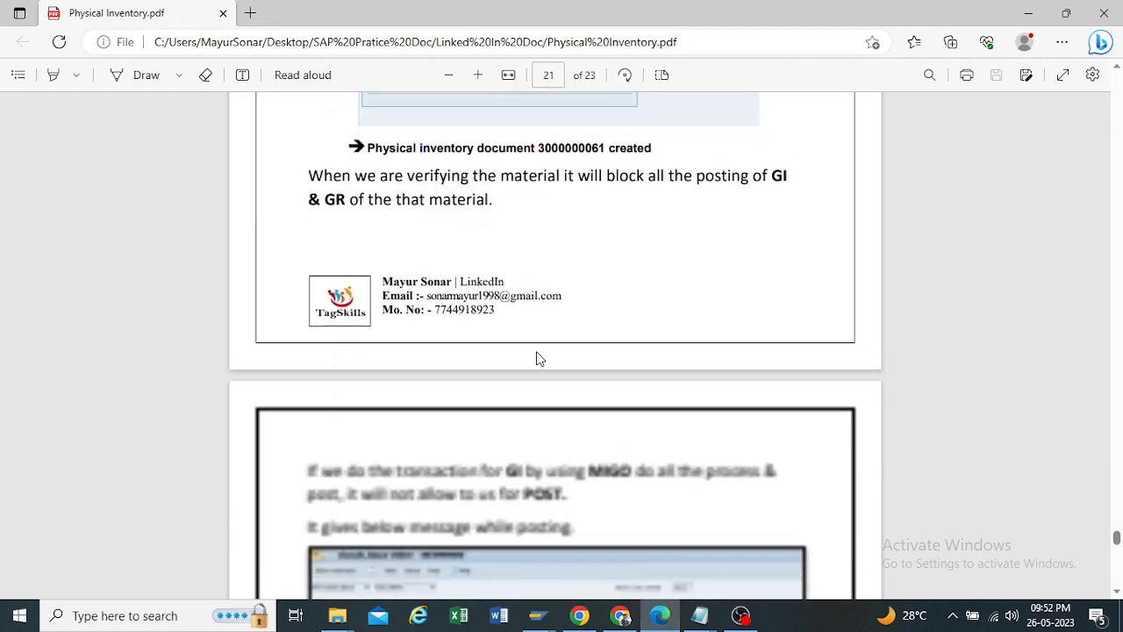
scroll(536, 351, "down", 10)
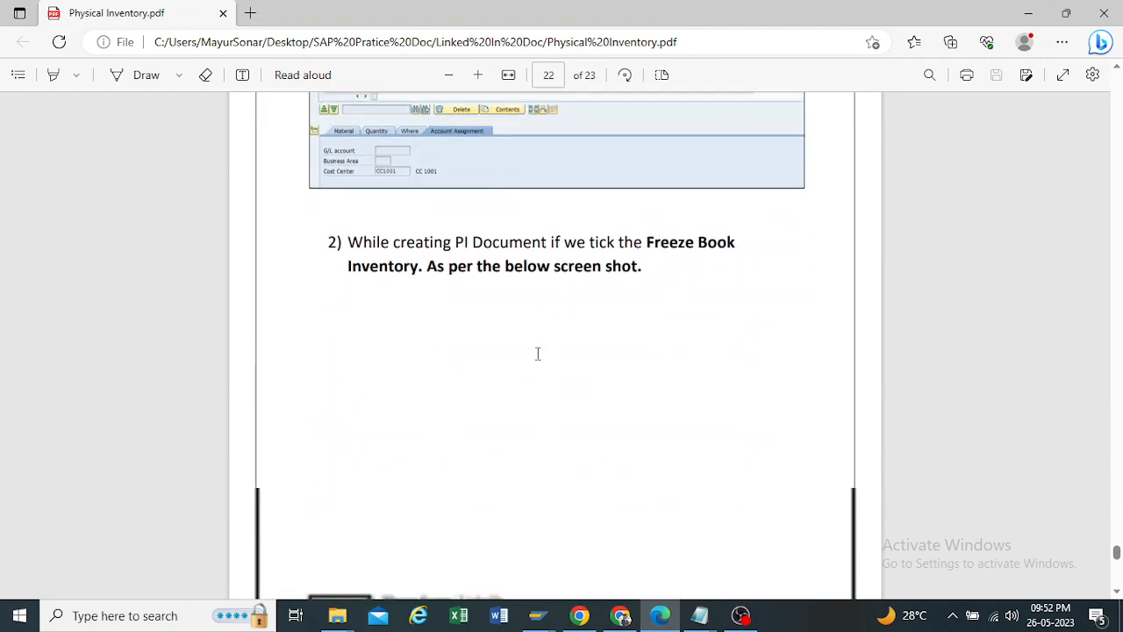
scroll(537, 357, "up", 4)
scroll(537, 356, "down", 6)
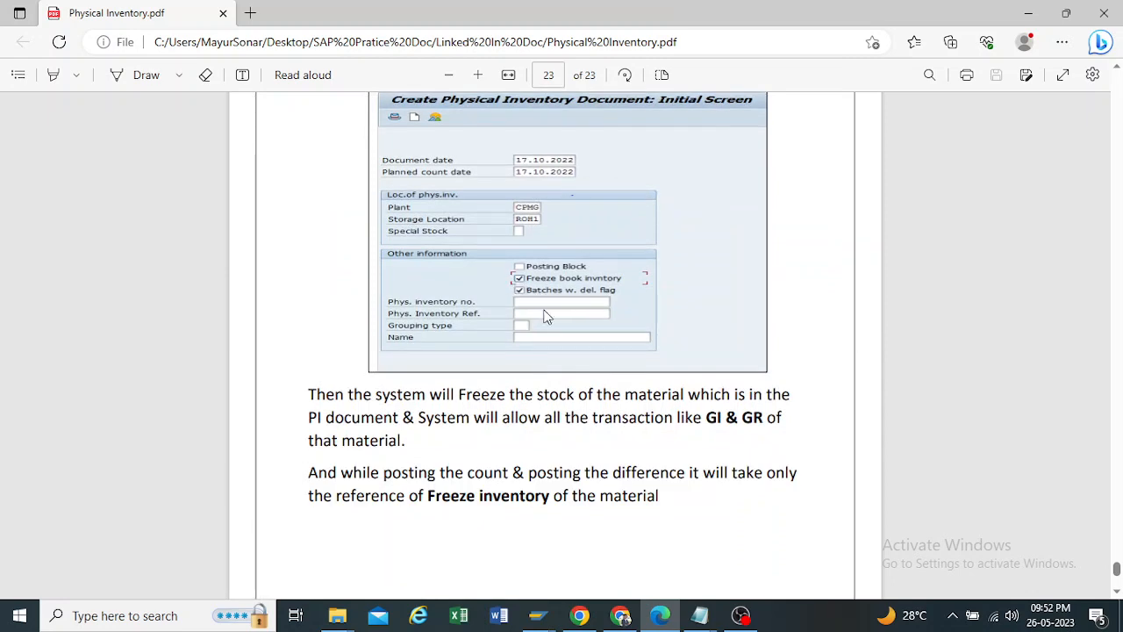
Step: Select the Freeze Book Inventory passages on GI & GR and difference posting while reading them, and return to the Posting Block note on page 21
left_click_drag(314, 394, 692, 399)
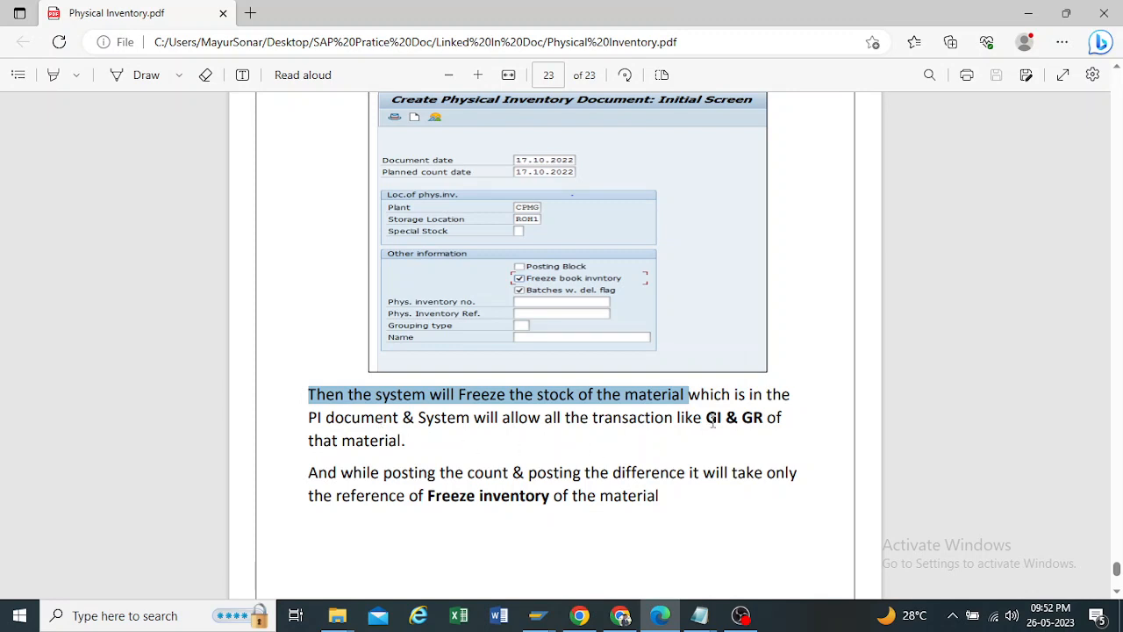
left_click_drag(707, 417, 794, 418)
left_click_drag(309, 440, 426, 451)
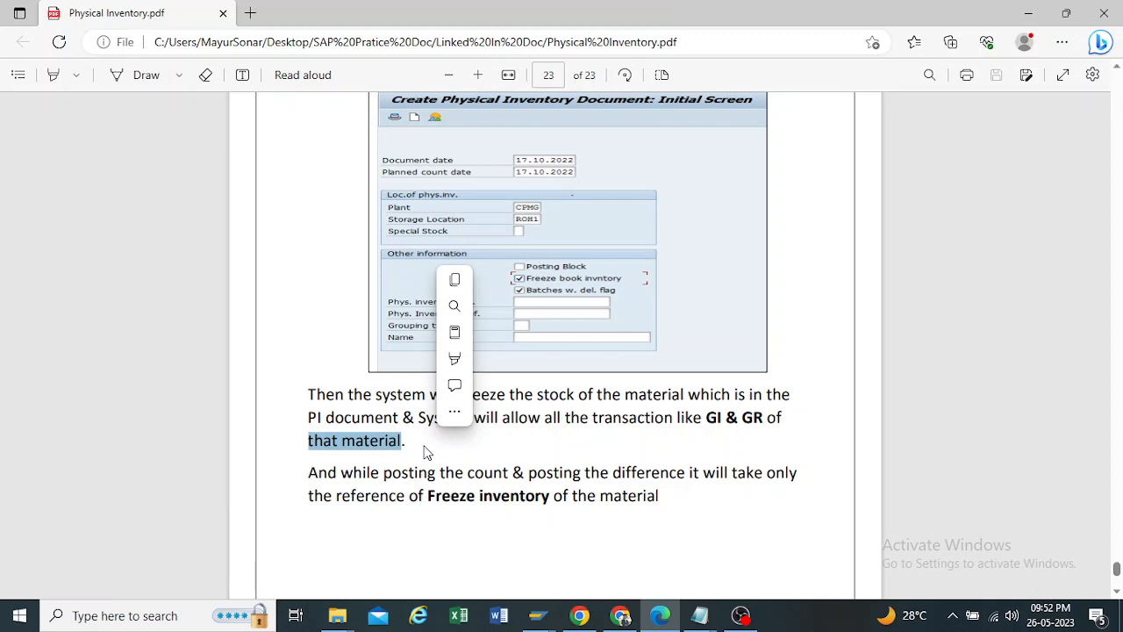
left_click_drag(309, 472, 686, 516)
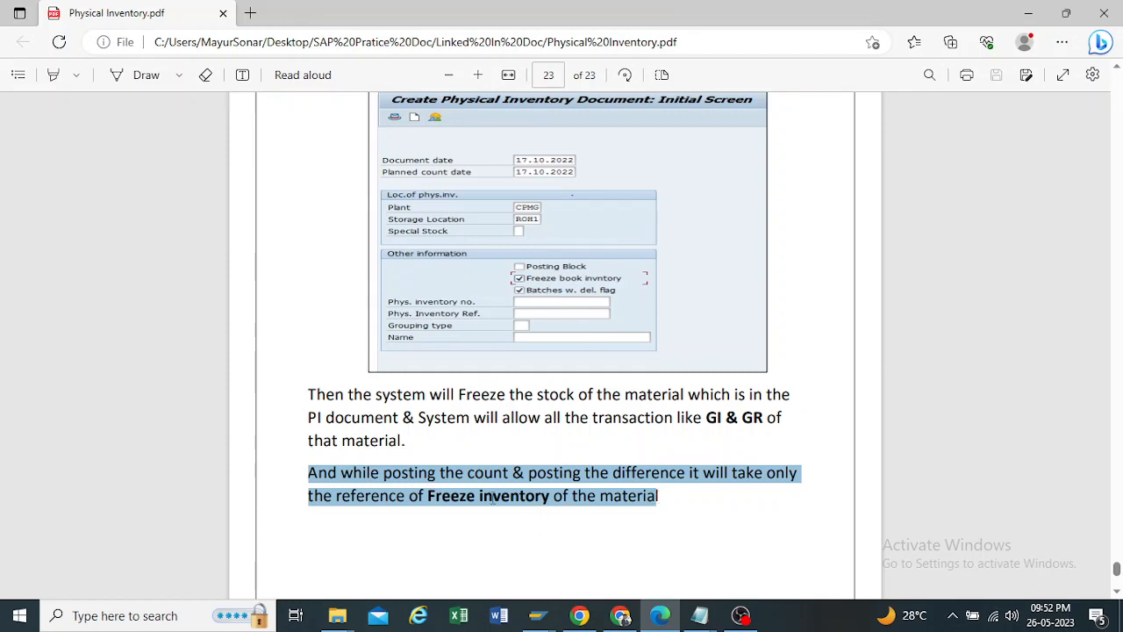
left_click_drag(323, 496, 442, 499)
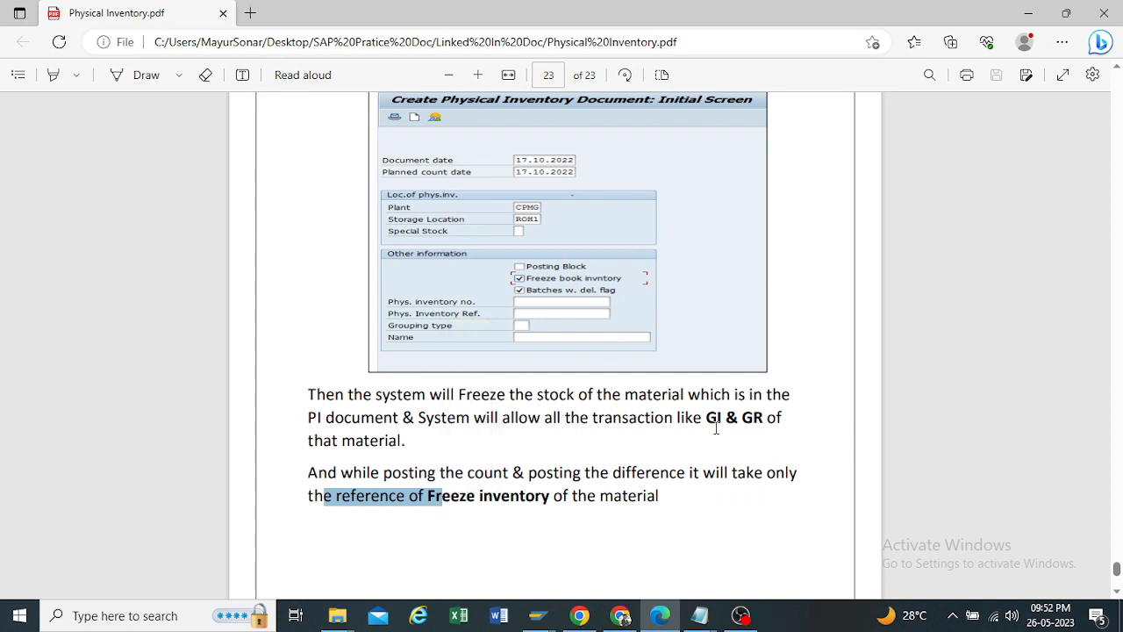
left_click_drag(707, 418, 762, 423)
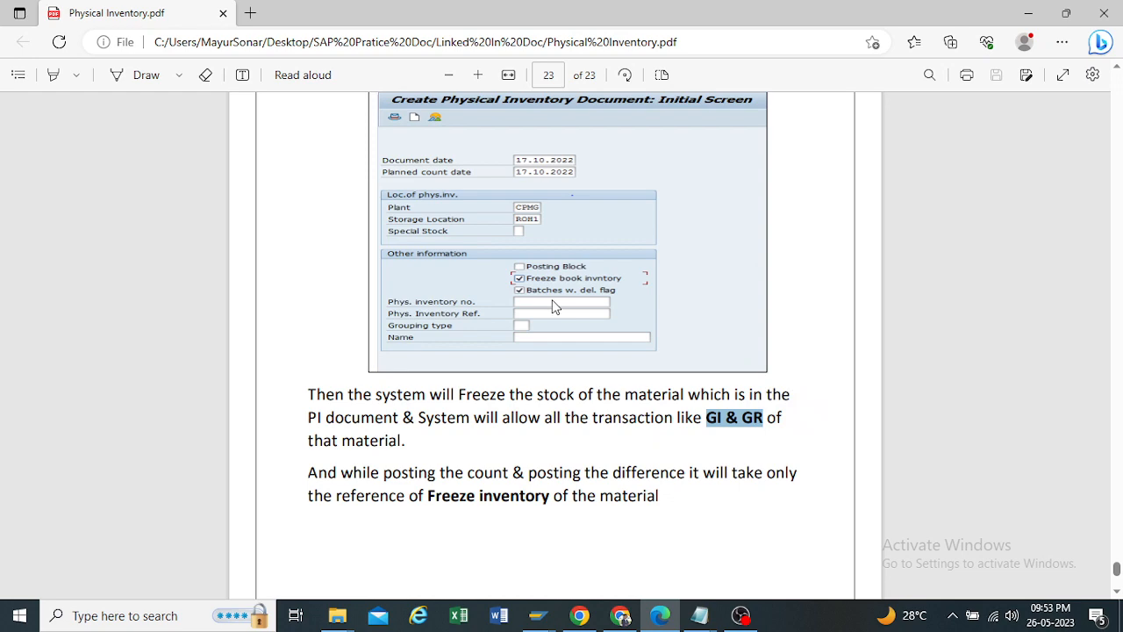
scroll(552, 306, "up", 15)
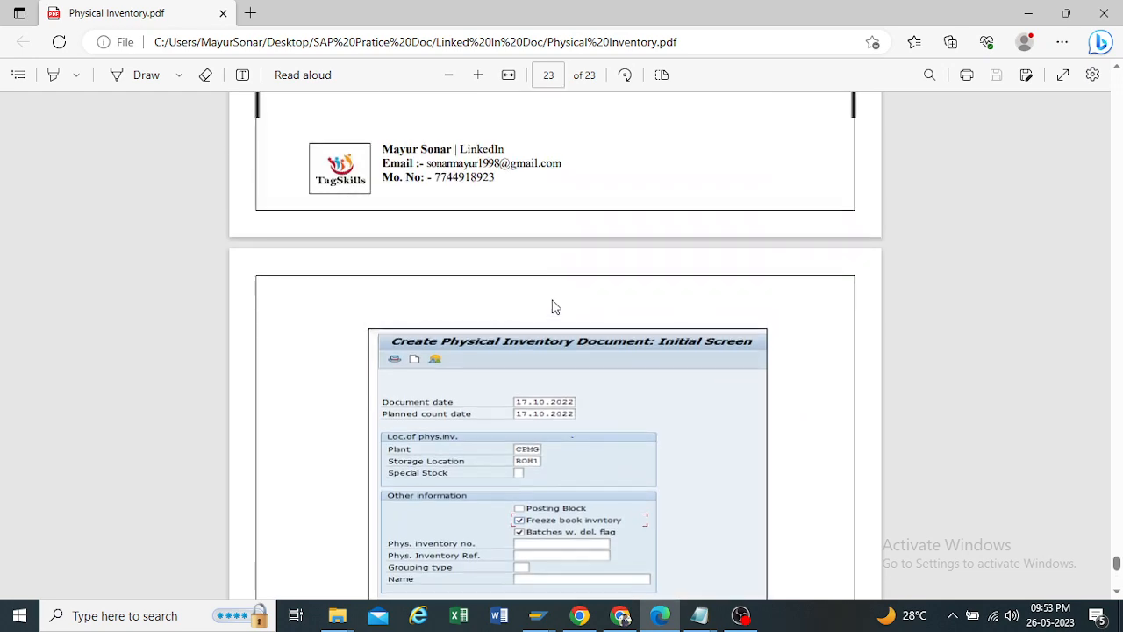
scroll(544, 310, "up", 5)
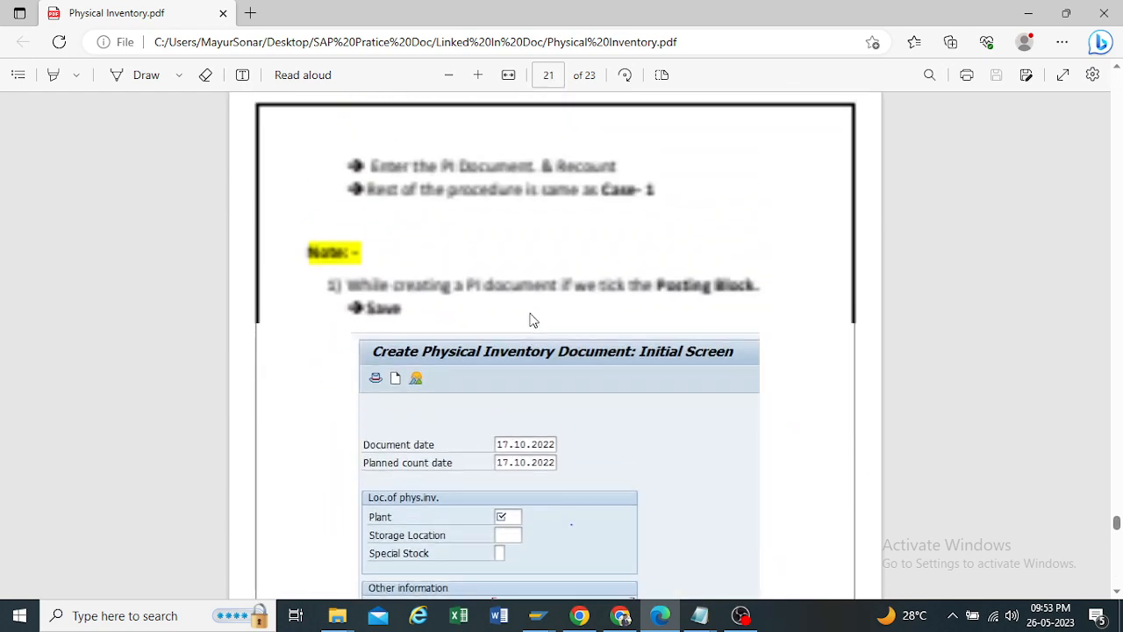
scroll(336, 299, "down", 4)
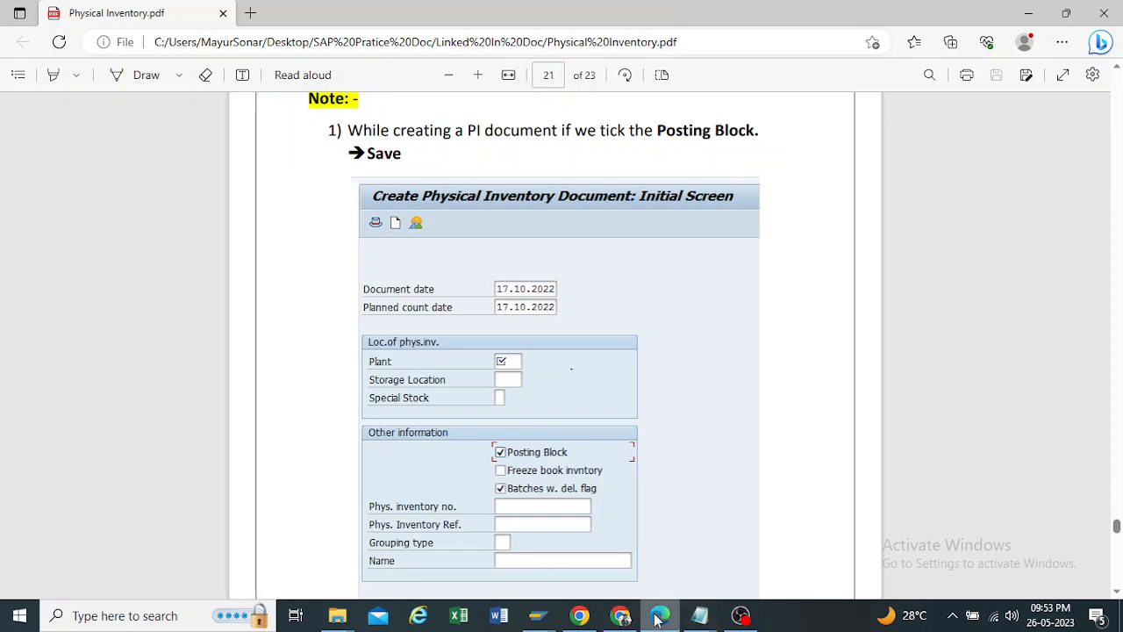
Step: Switch to the Google Meet call in Chrome, stop presenting the screen, and bring up the OBS window
mouse_move(622, 619)
left_click(619, 566)
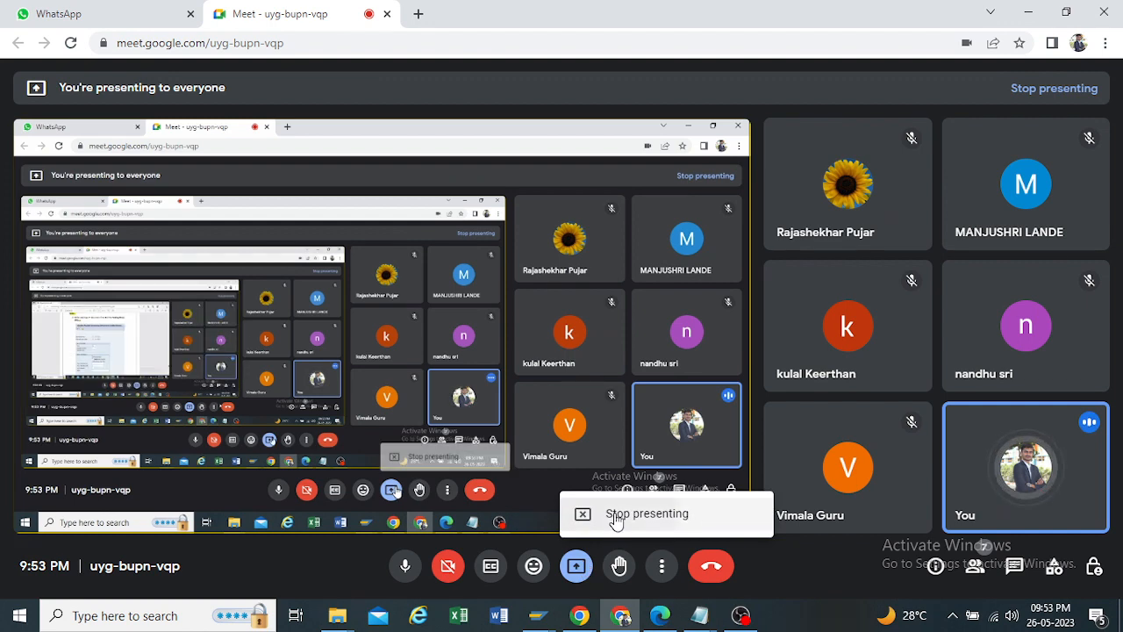
left_click(614, 517)
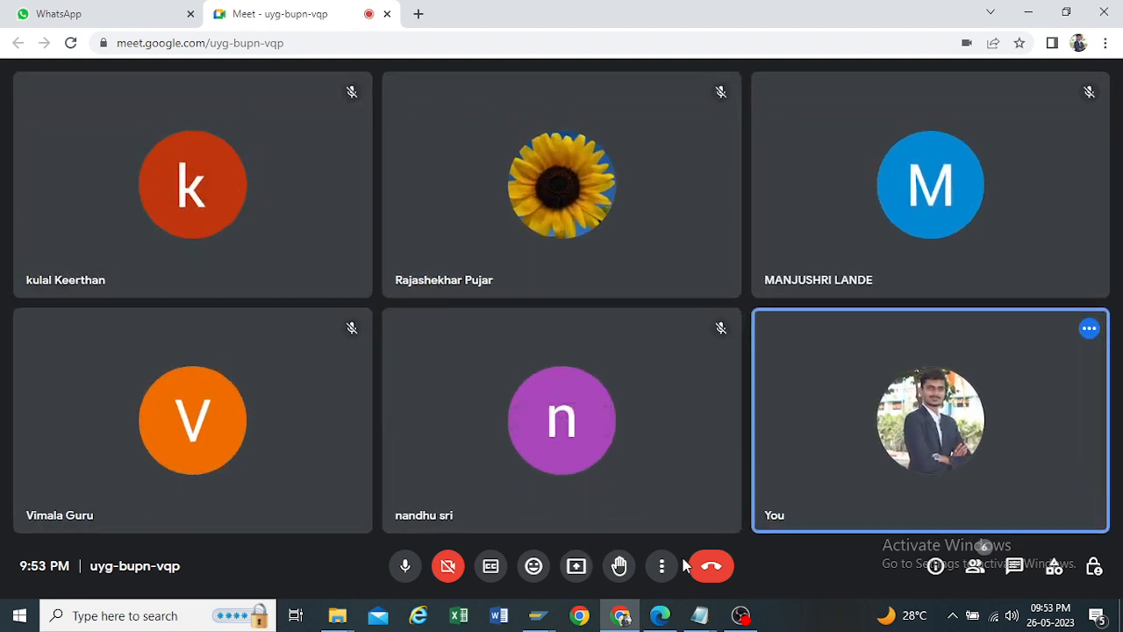
mouse_move(624, 620)
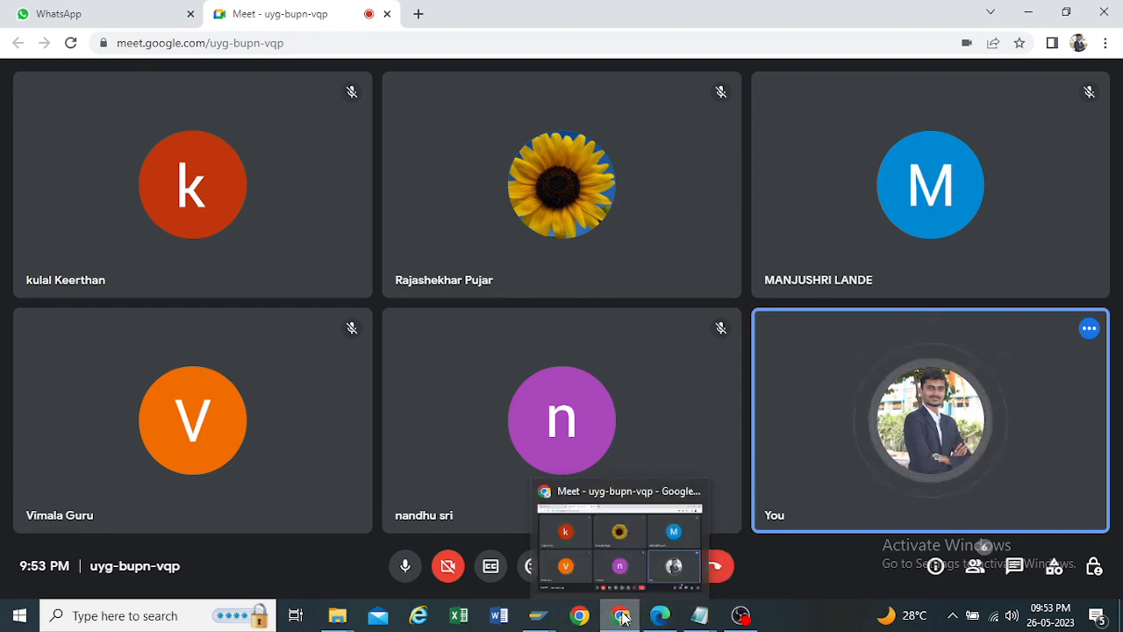
left_click(741, 616)
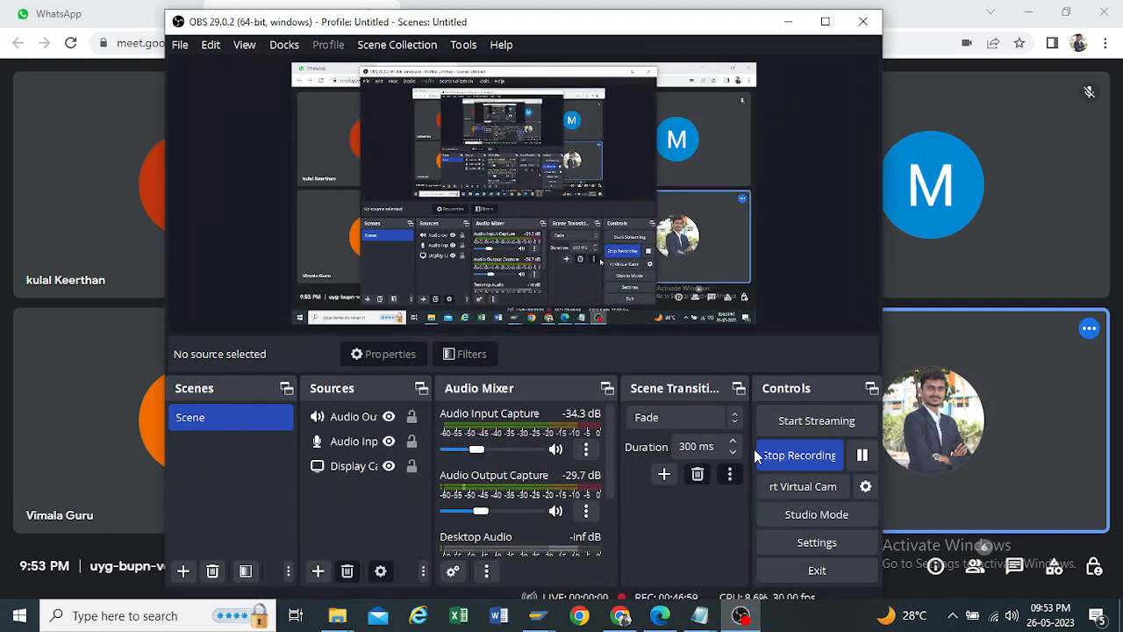